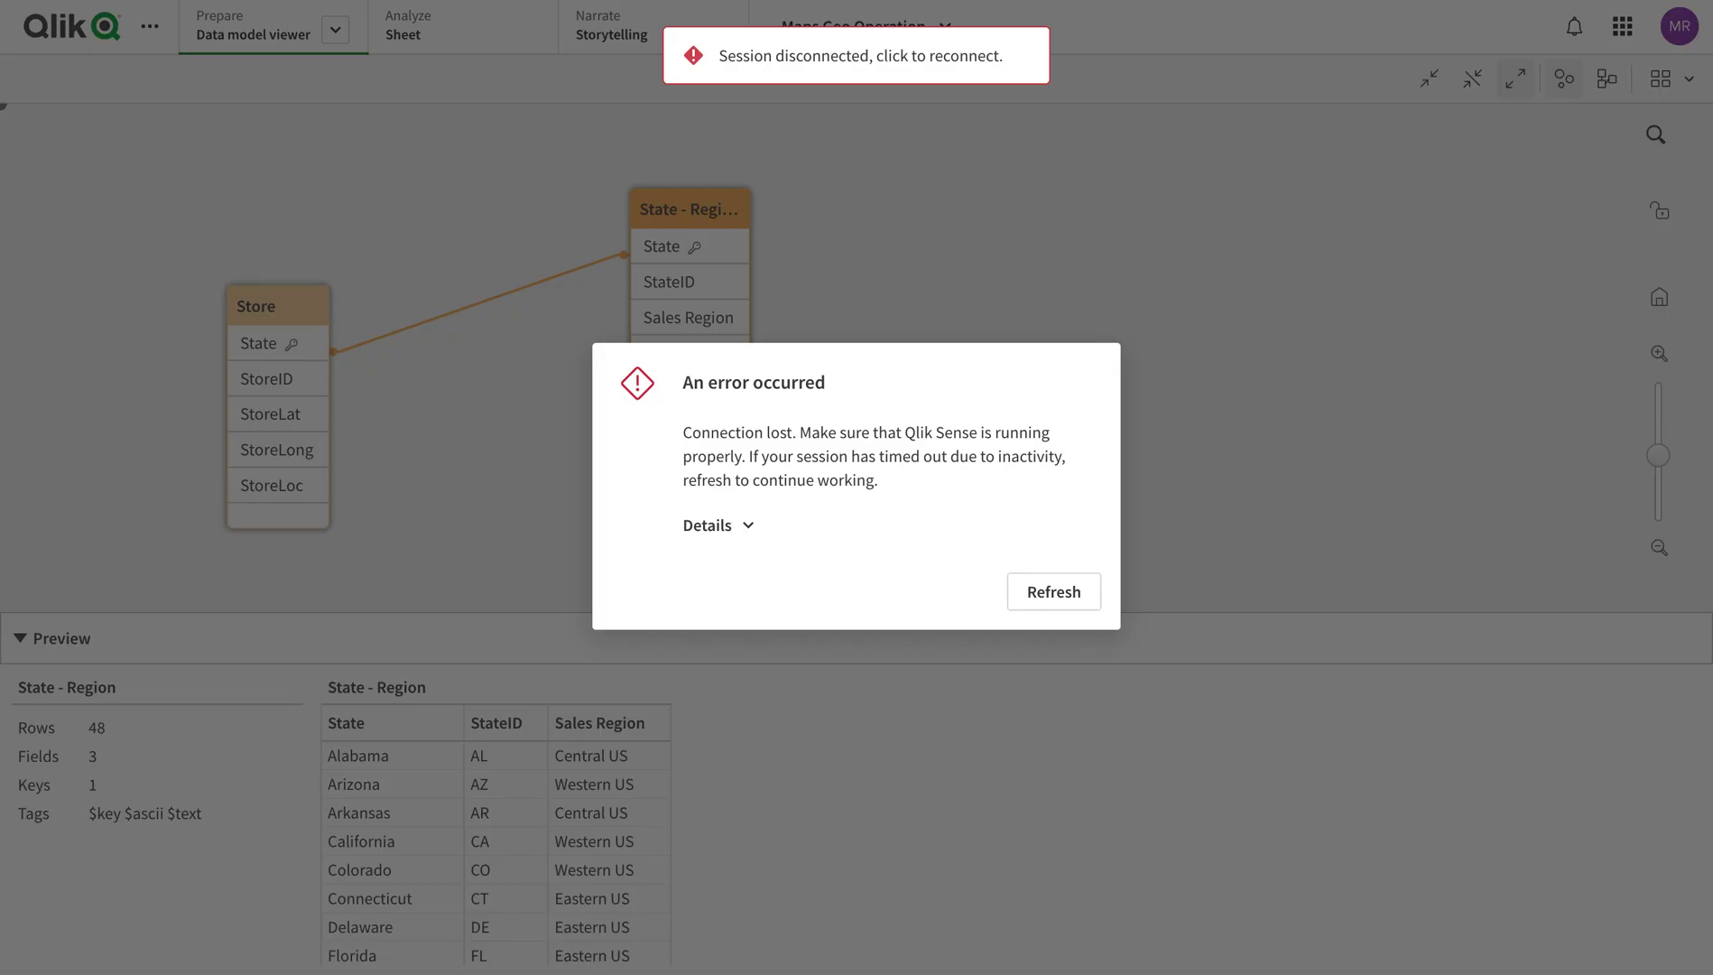
Refresh the disconnected session and preview the Store and State - Region tables in the data model
click(1056, 593)
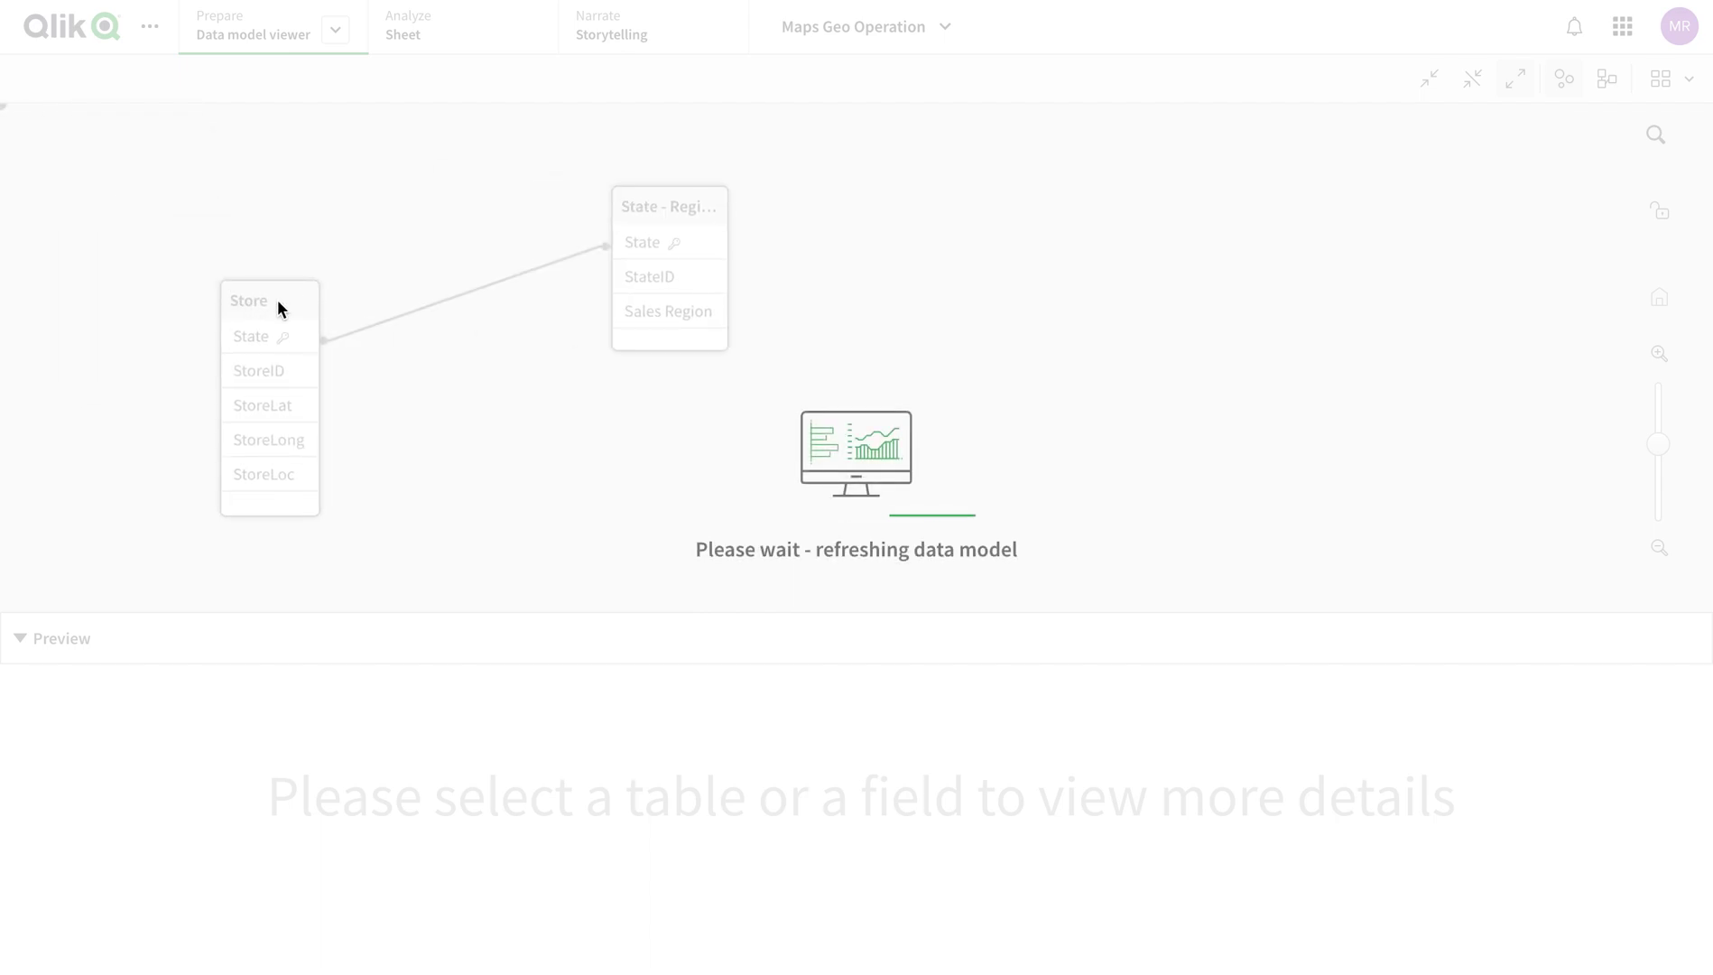
click(278, 303)
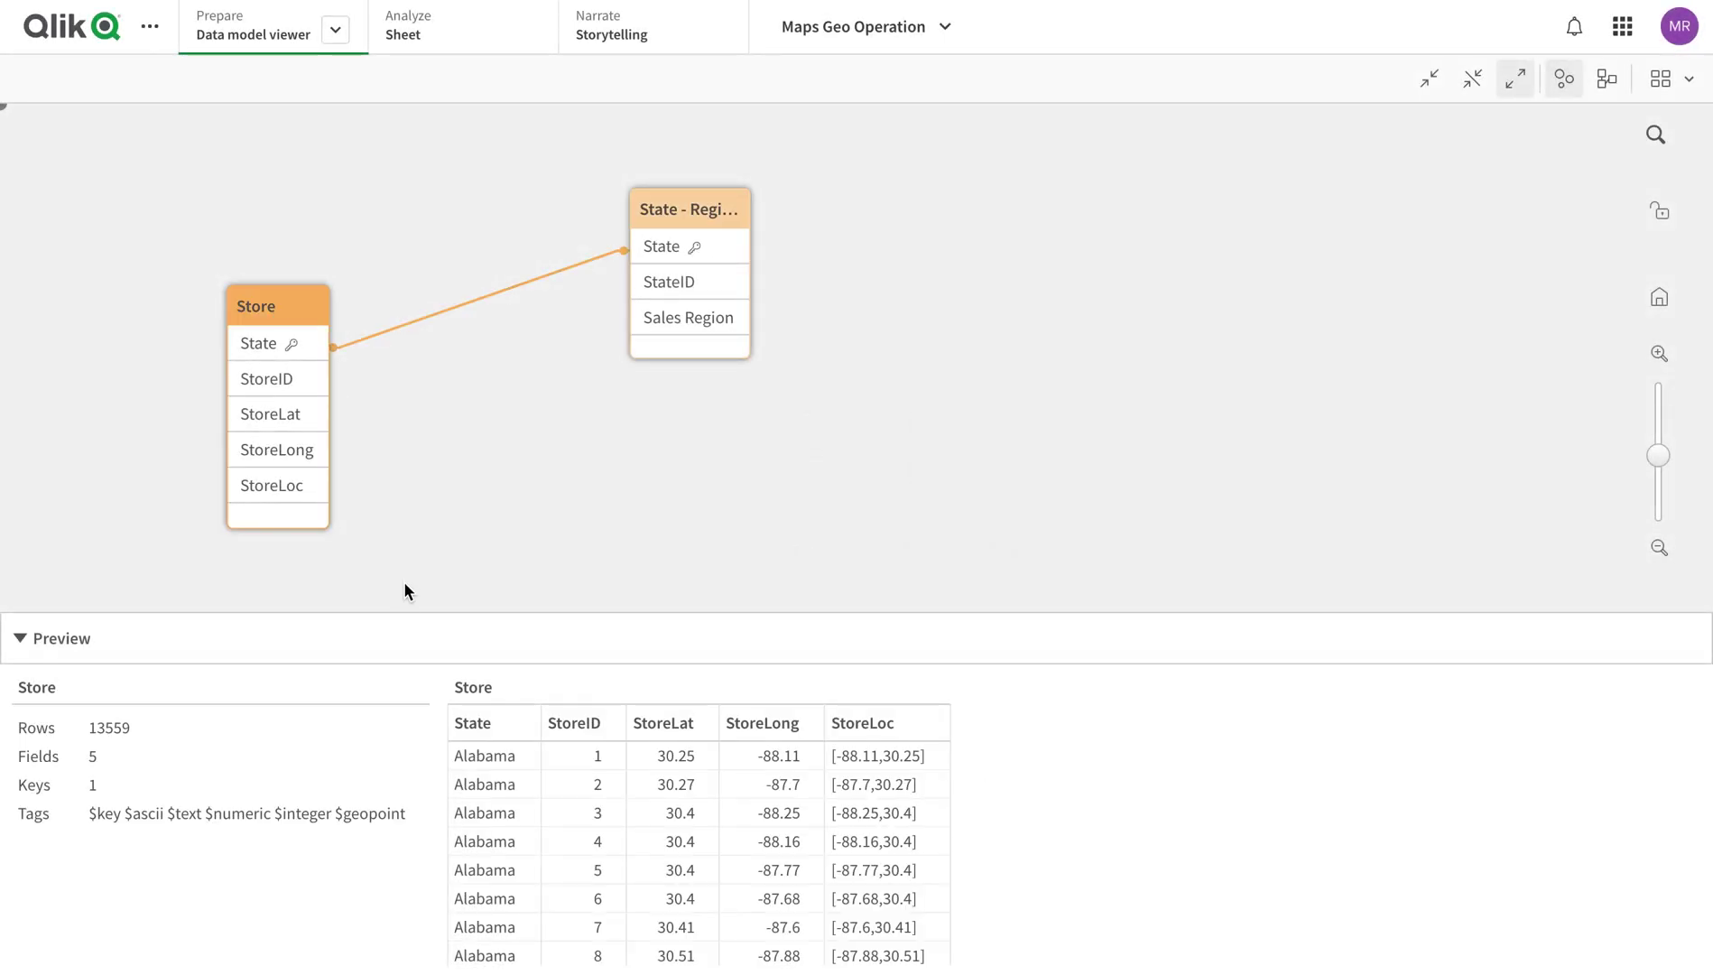
click(714, 210)
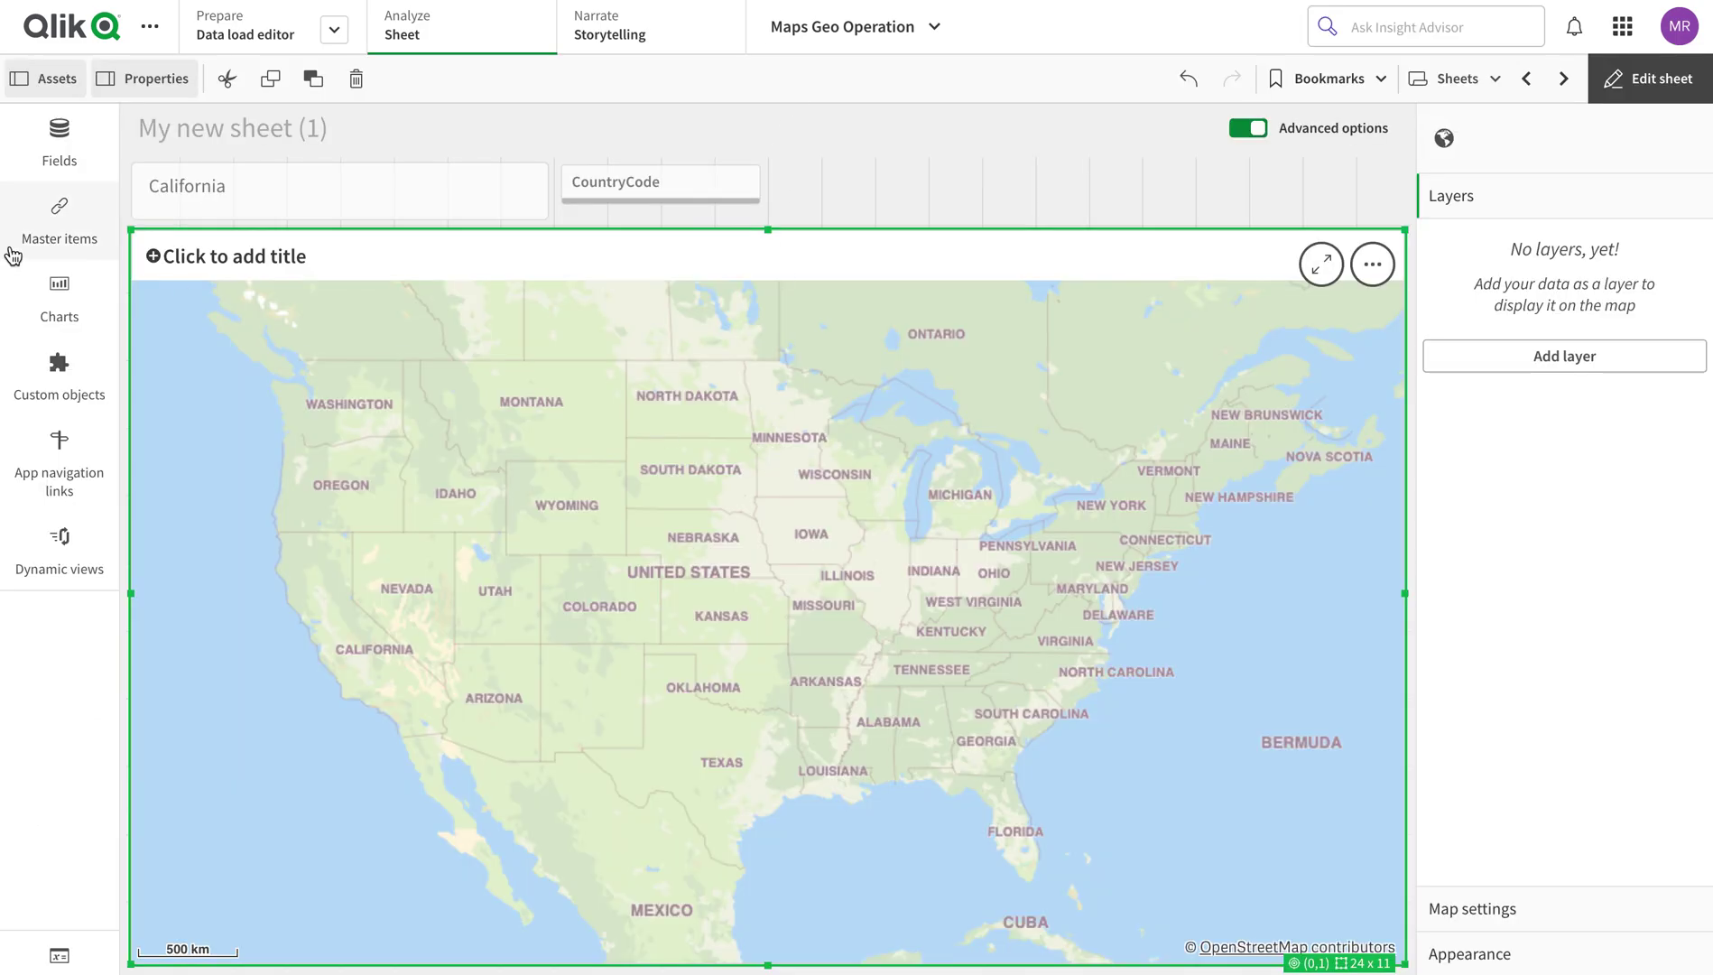
Add the State field to the empty map as an area layer
click(40, 170)
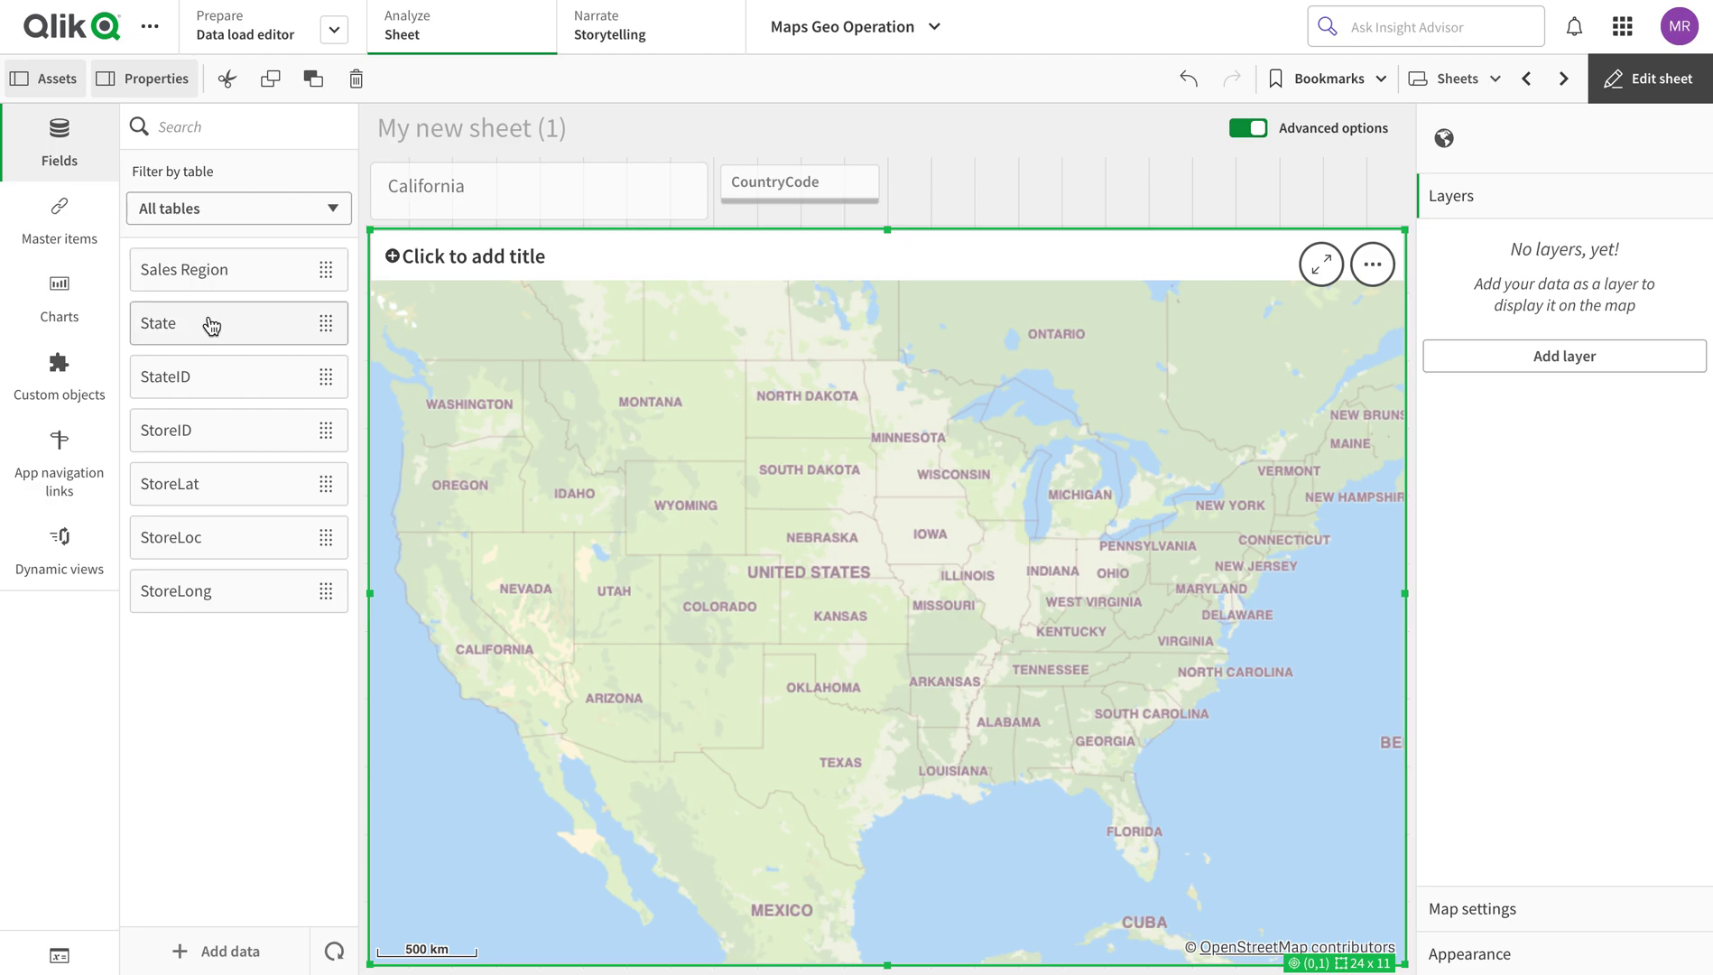
drag(211, 326, 894, 566)
click(902, 567)
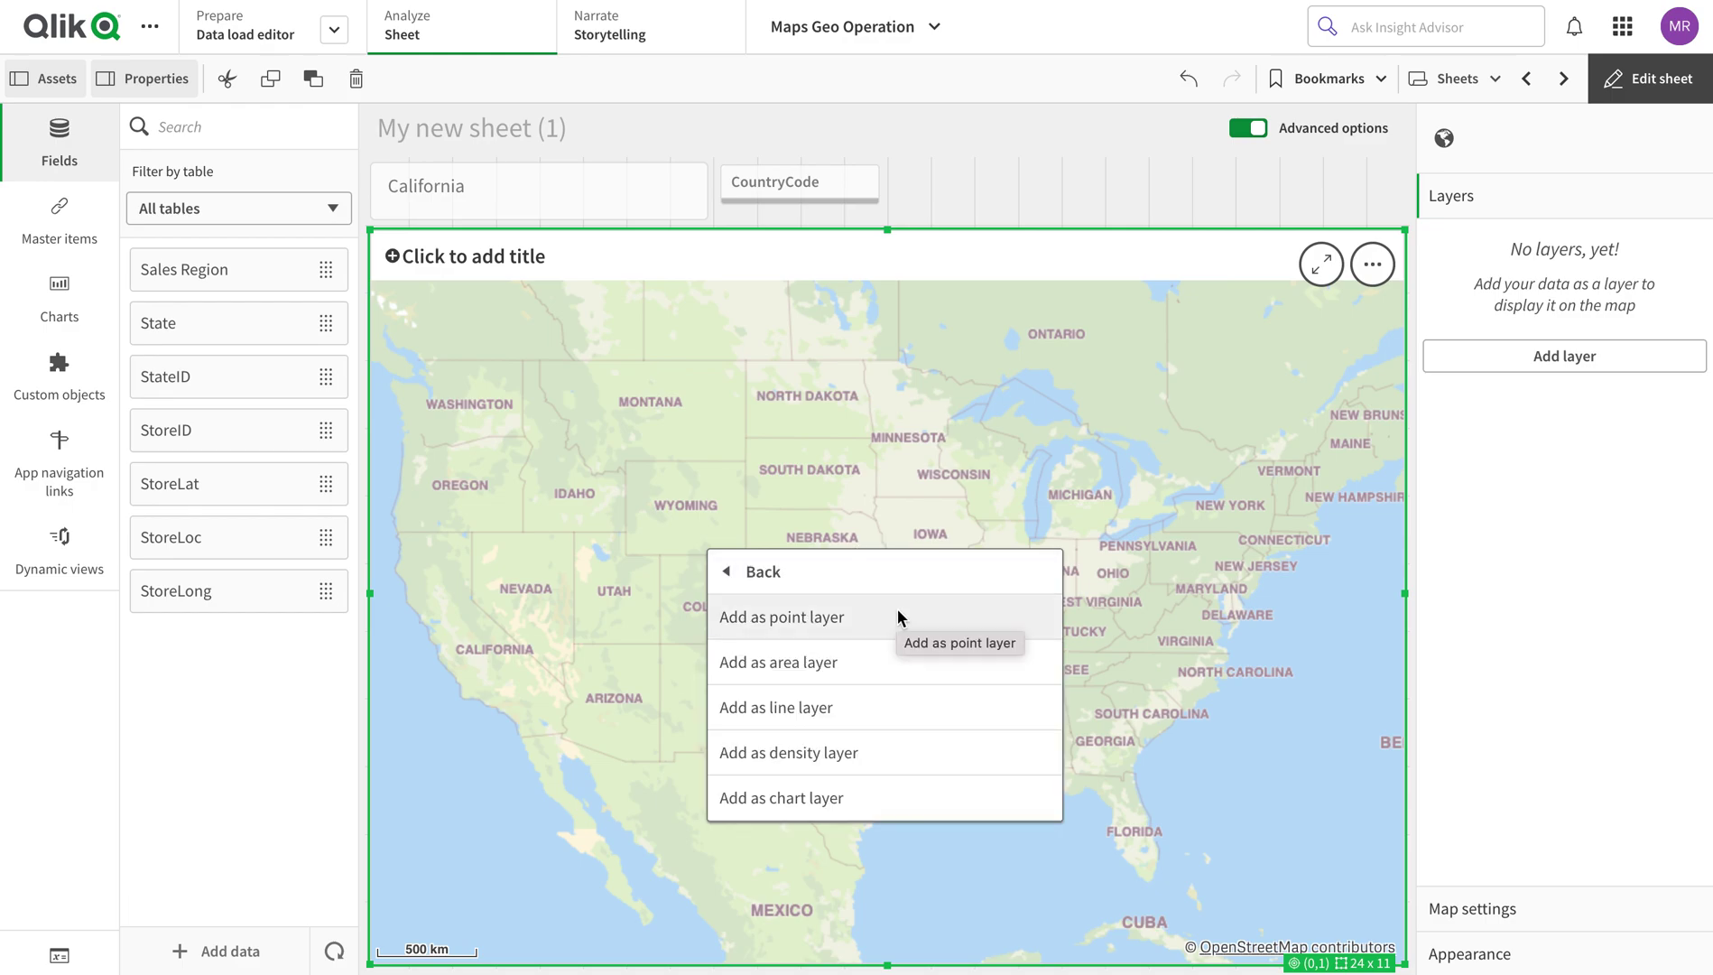
click(892, 662)
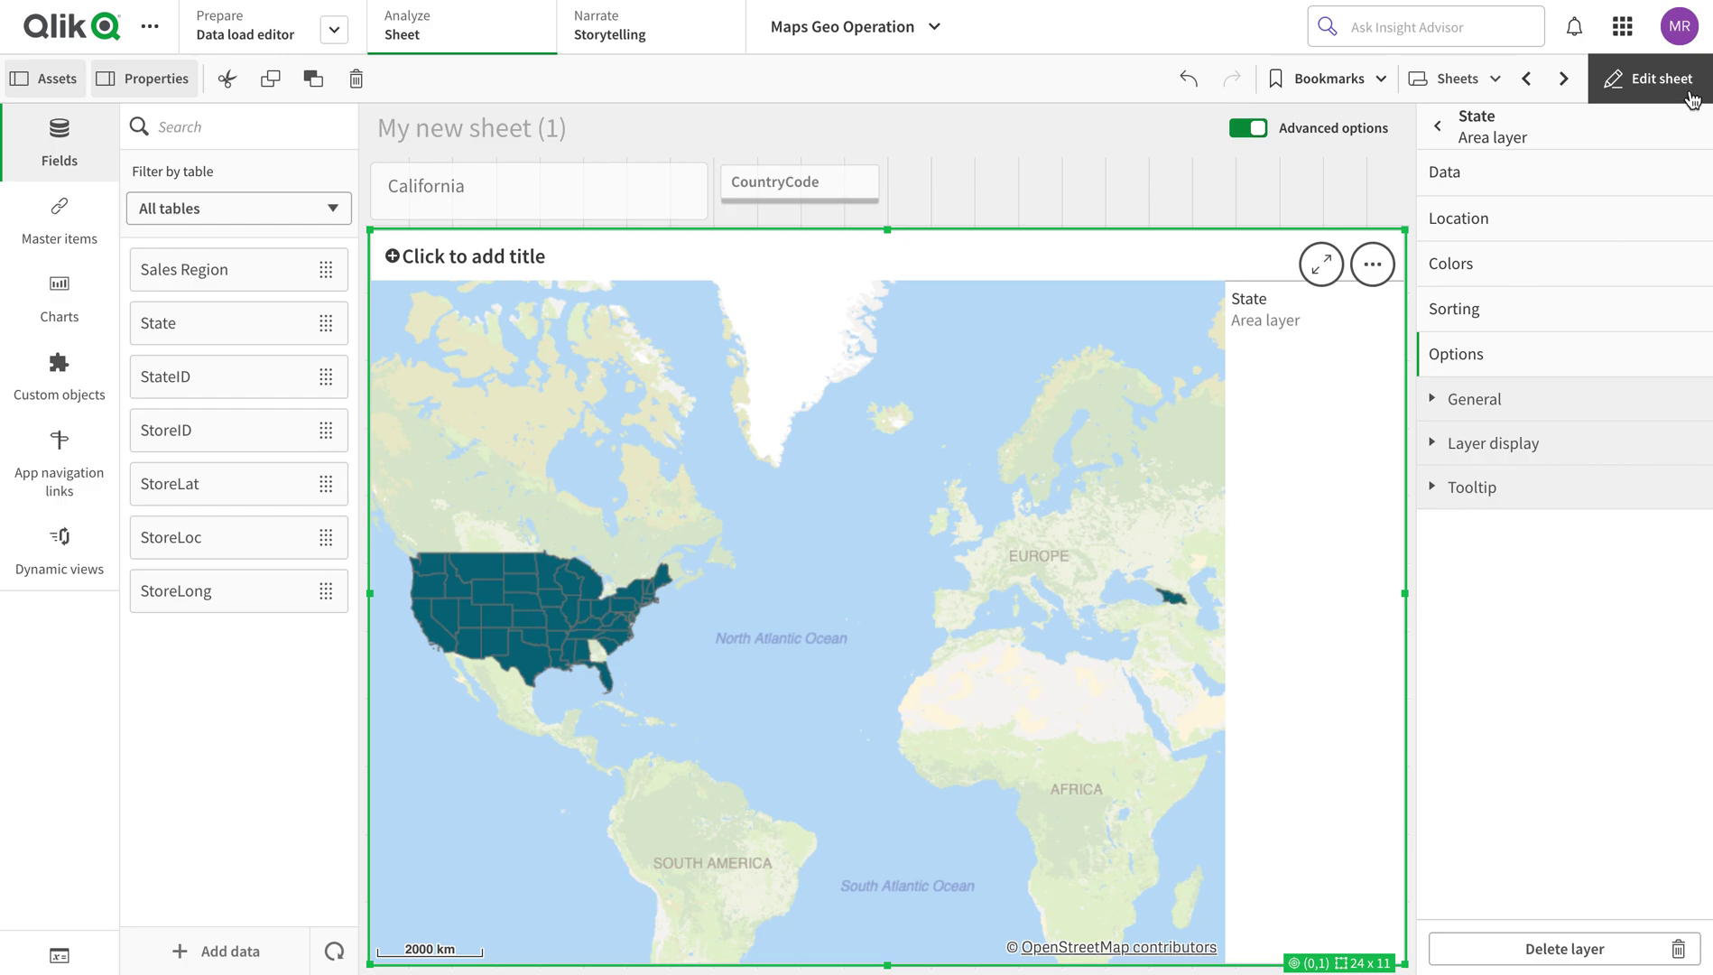
Inspect the state areas outside edit mode, including Georgia, and review the area layer's State dimension settings
click(1651, 79)
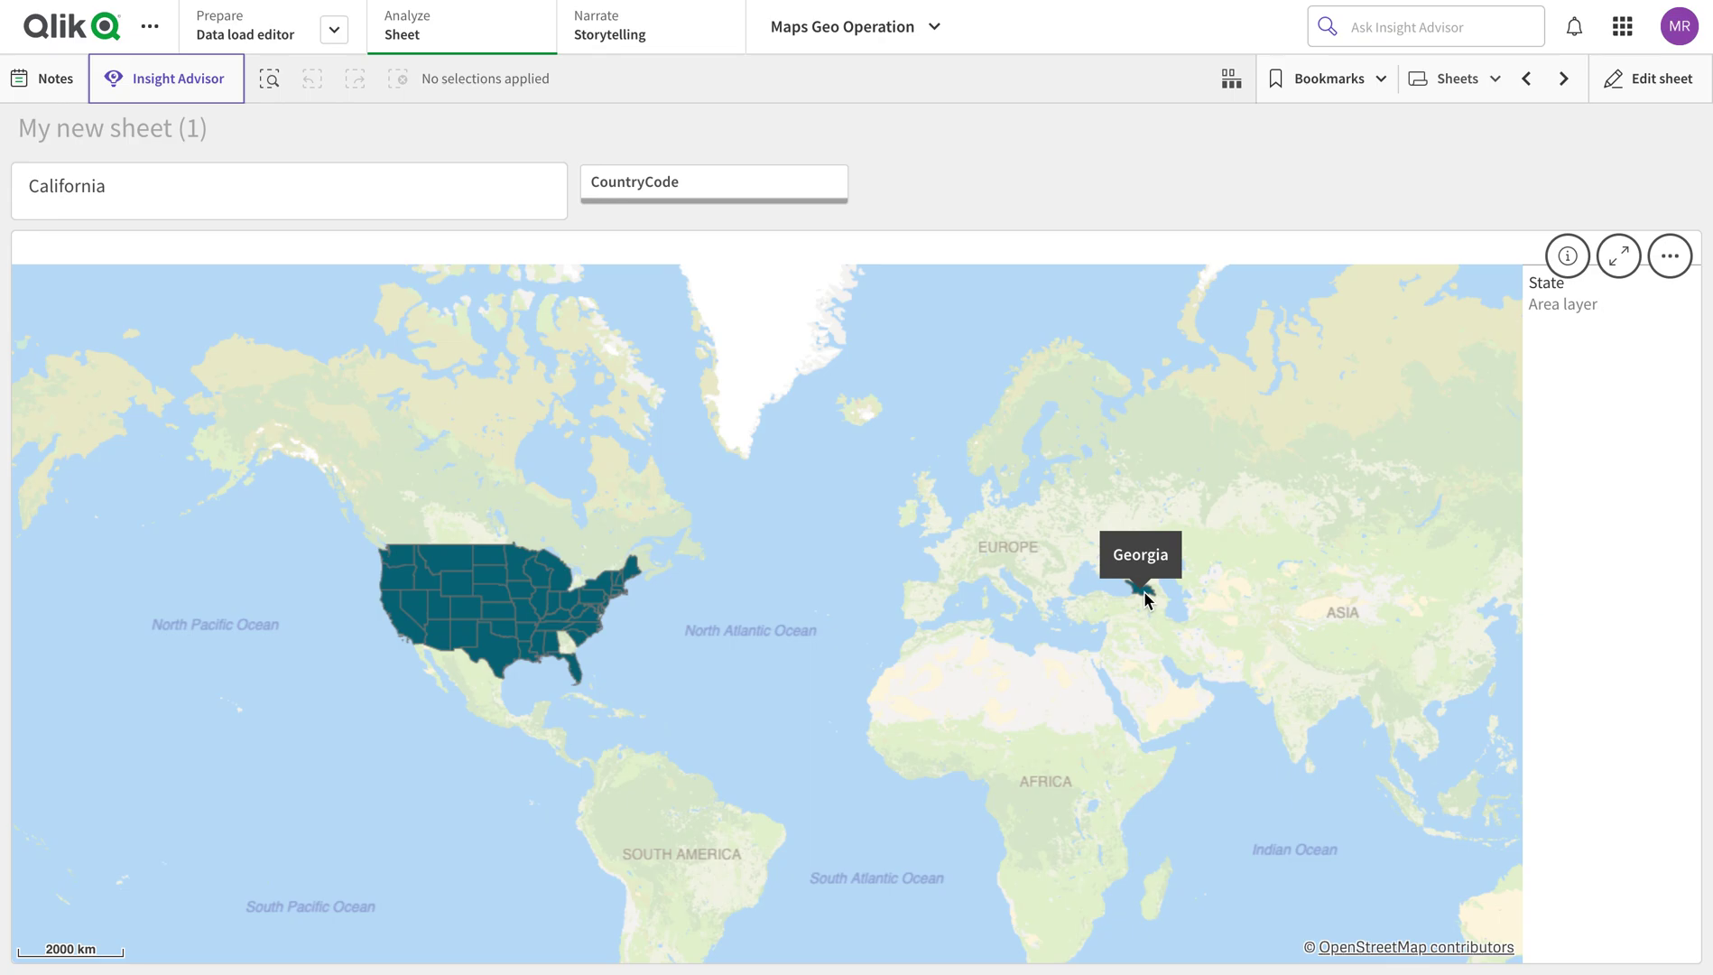
click(1665, 89)
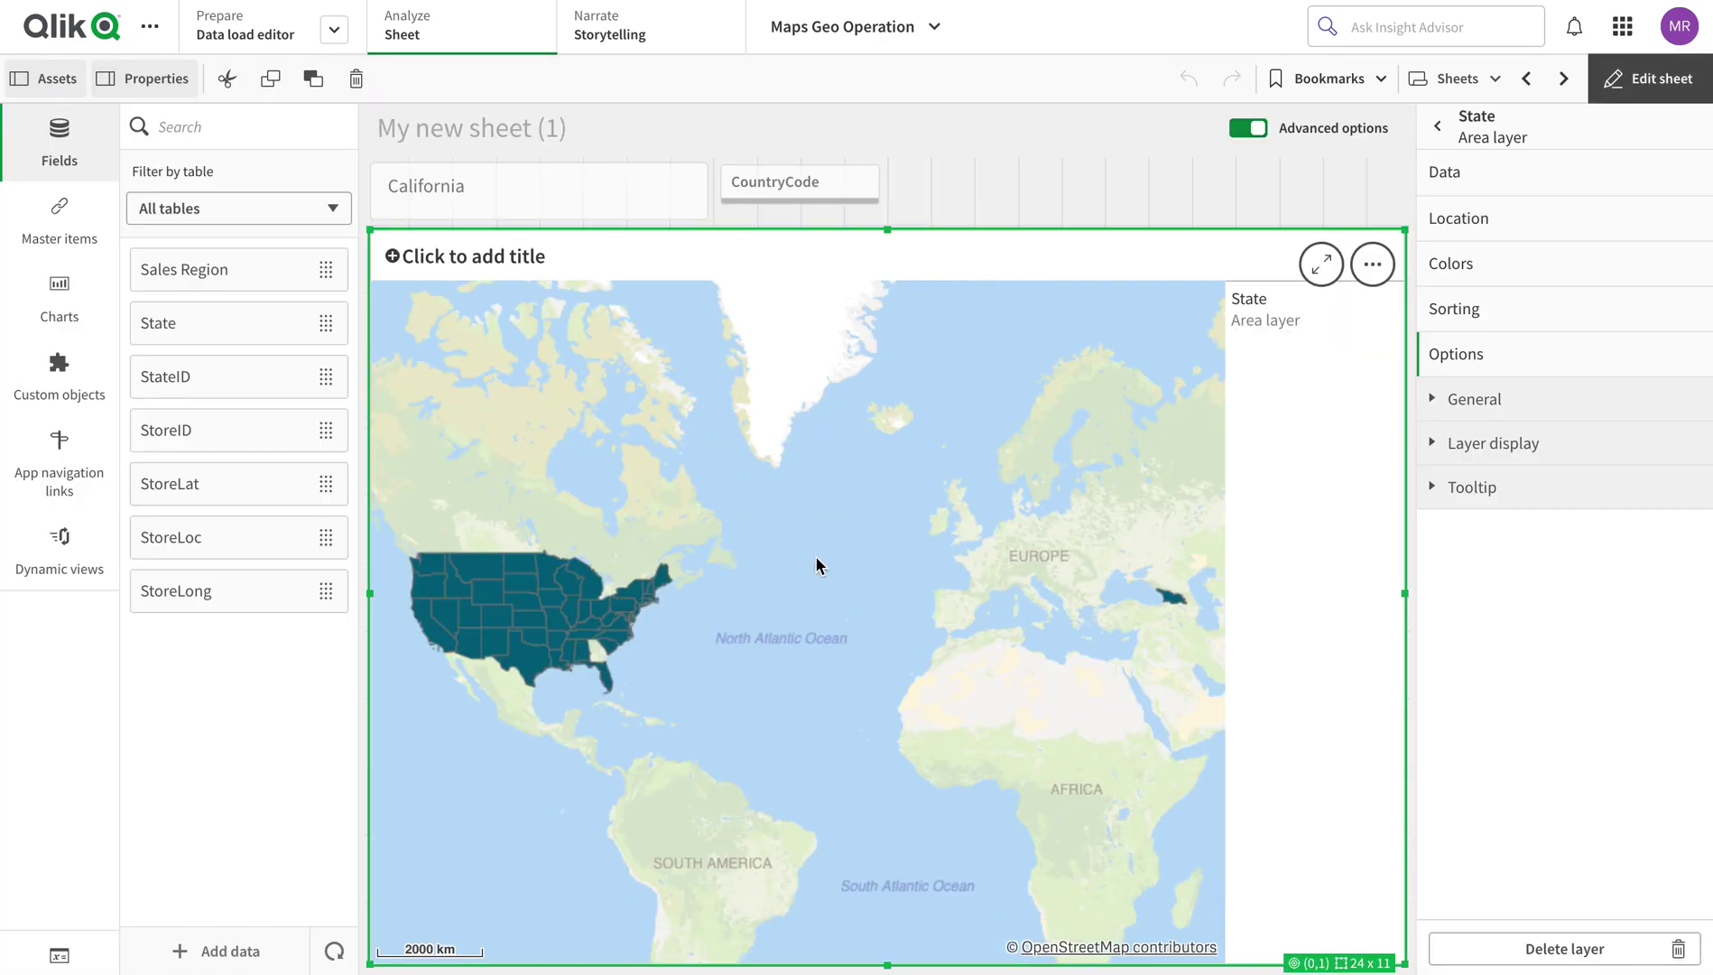
click(1569, 186)
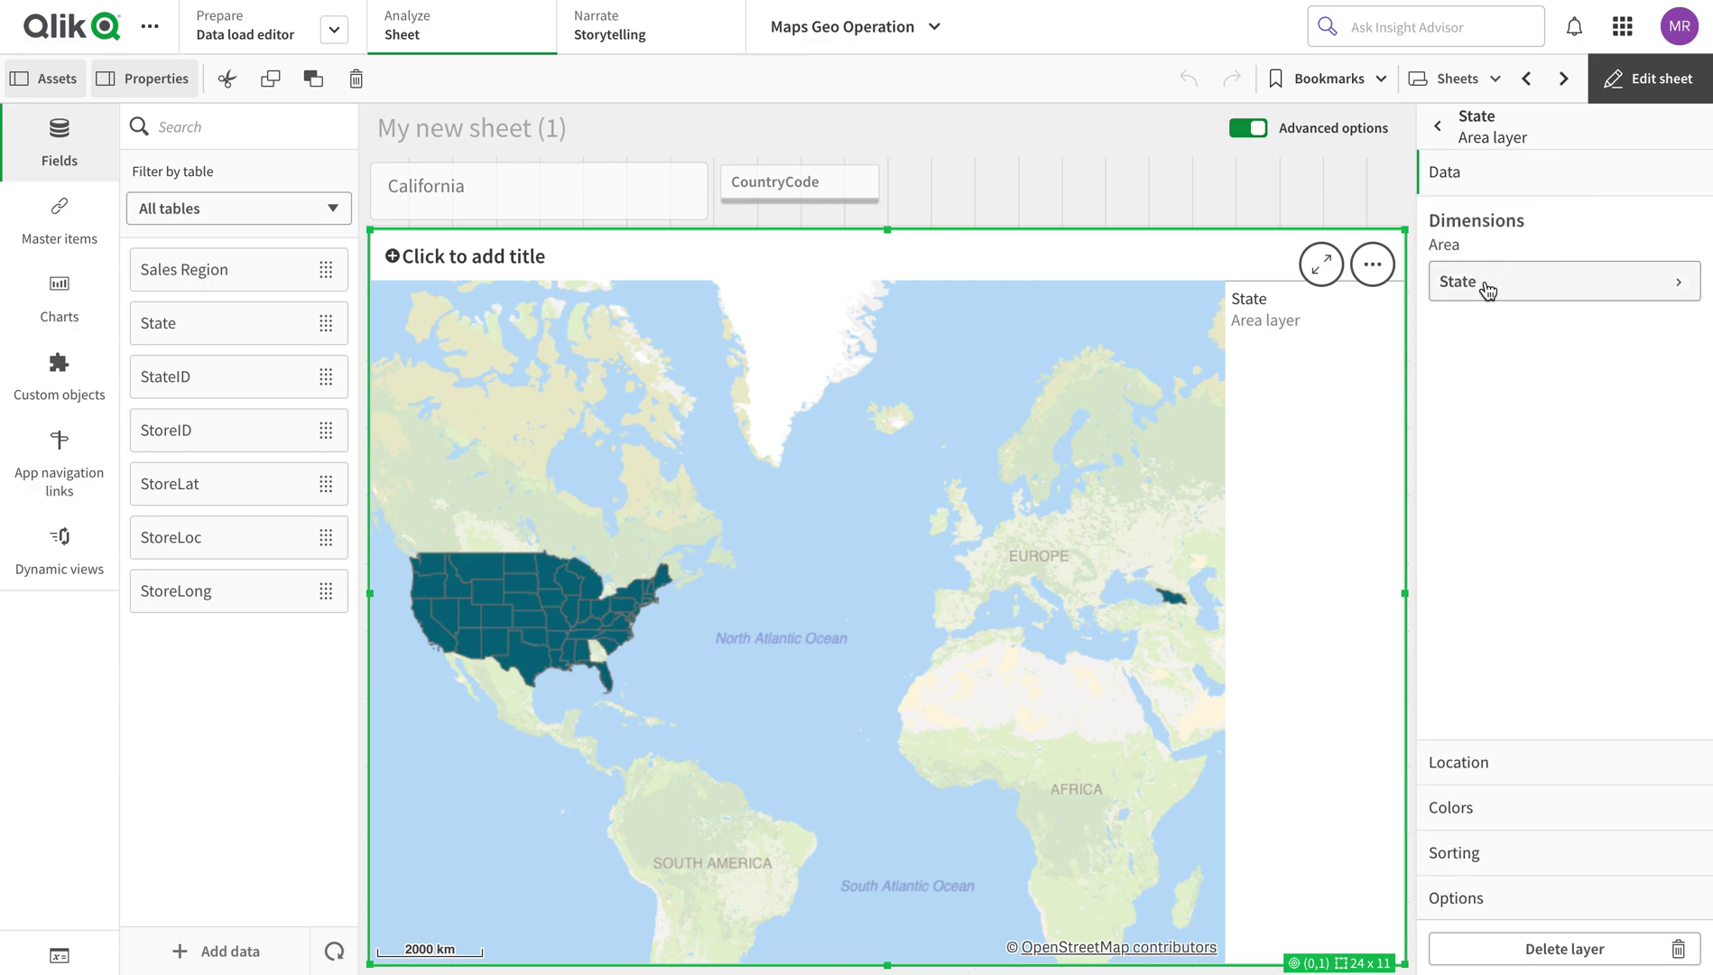
click(1505, 281)
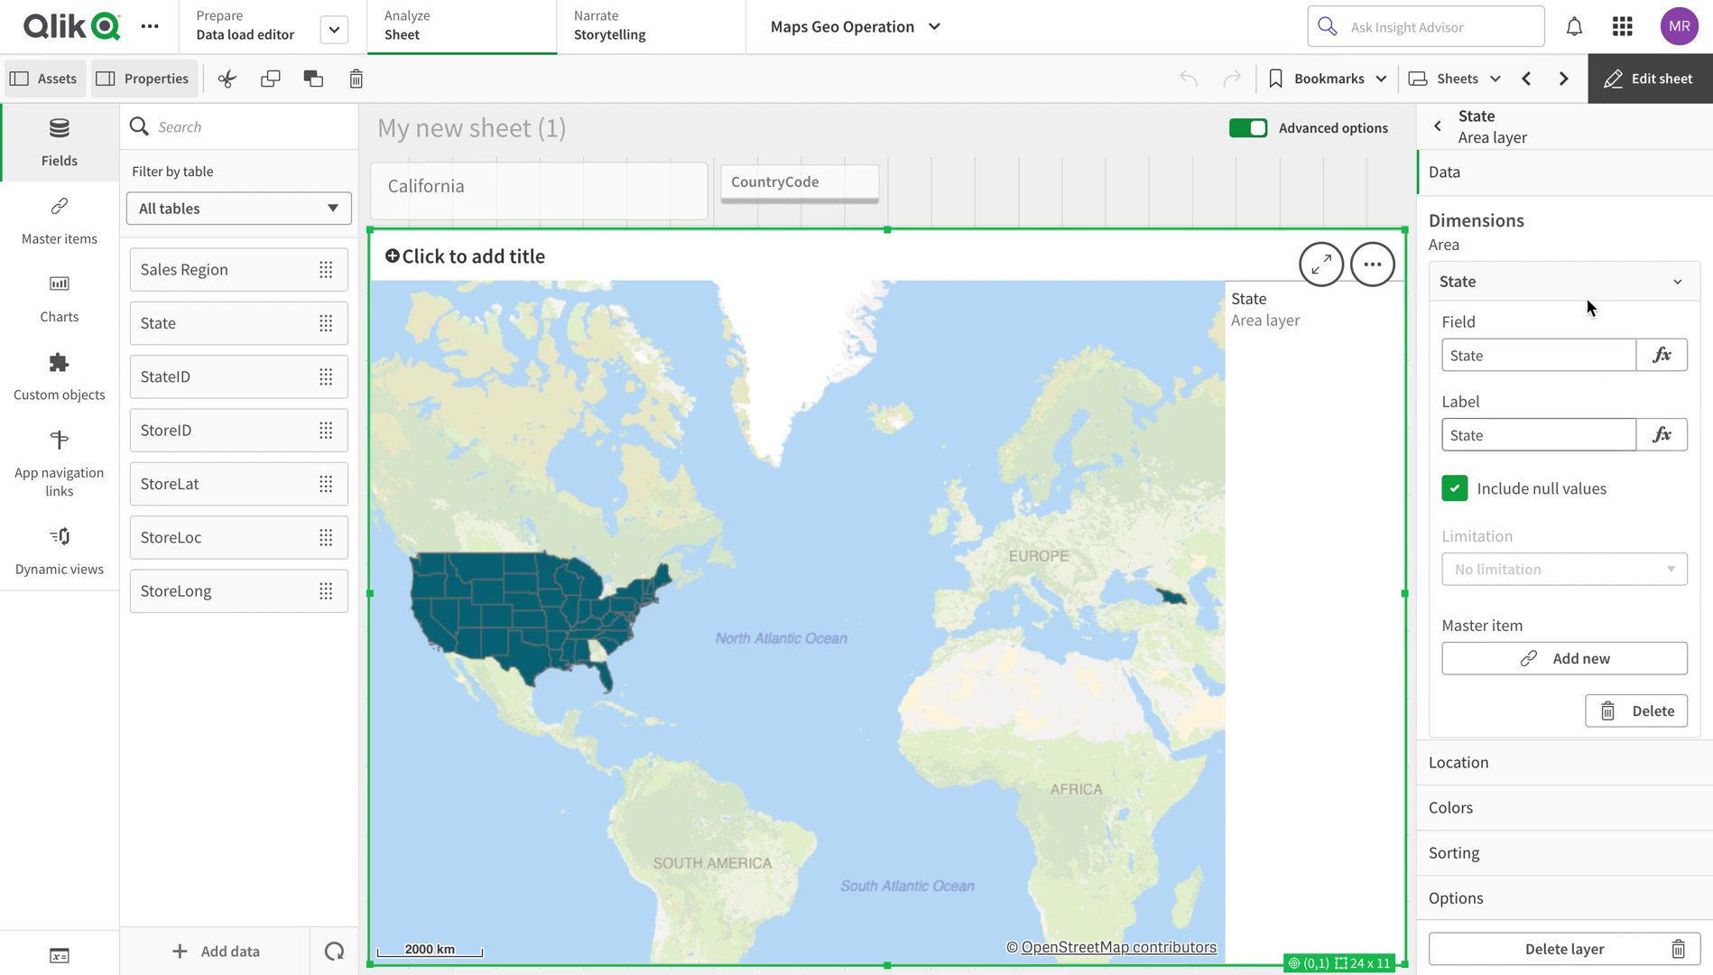
click(1559, 177)
Switch the State layer's scope for locations to Custom and set the country to 'US'
click(1511, 767)
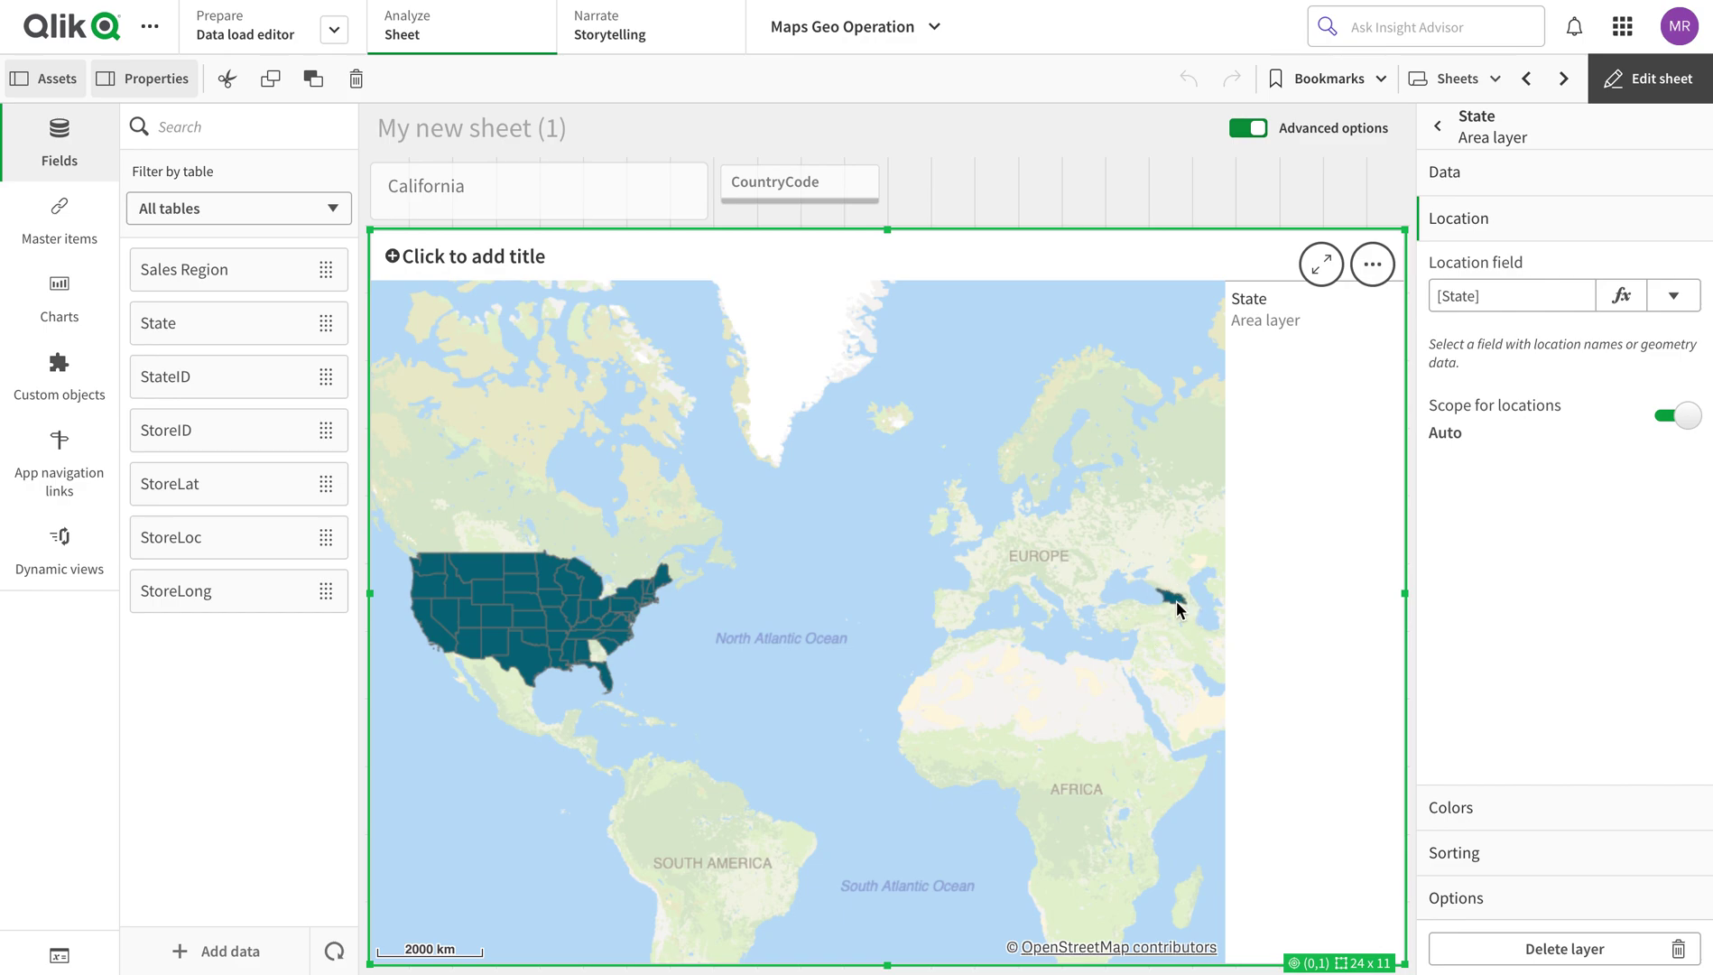
click(1676, 416)
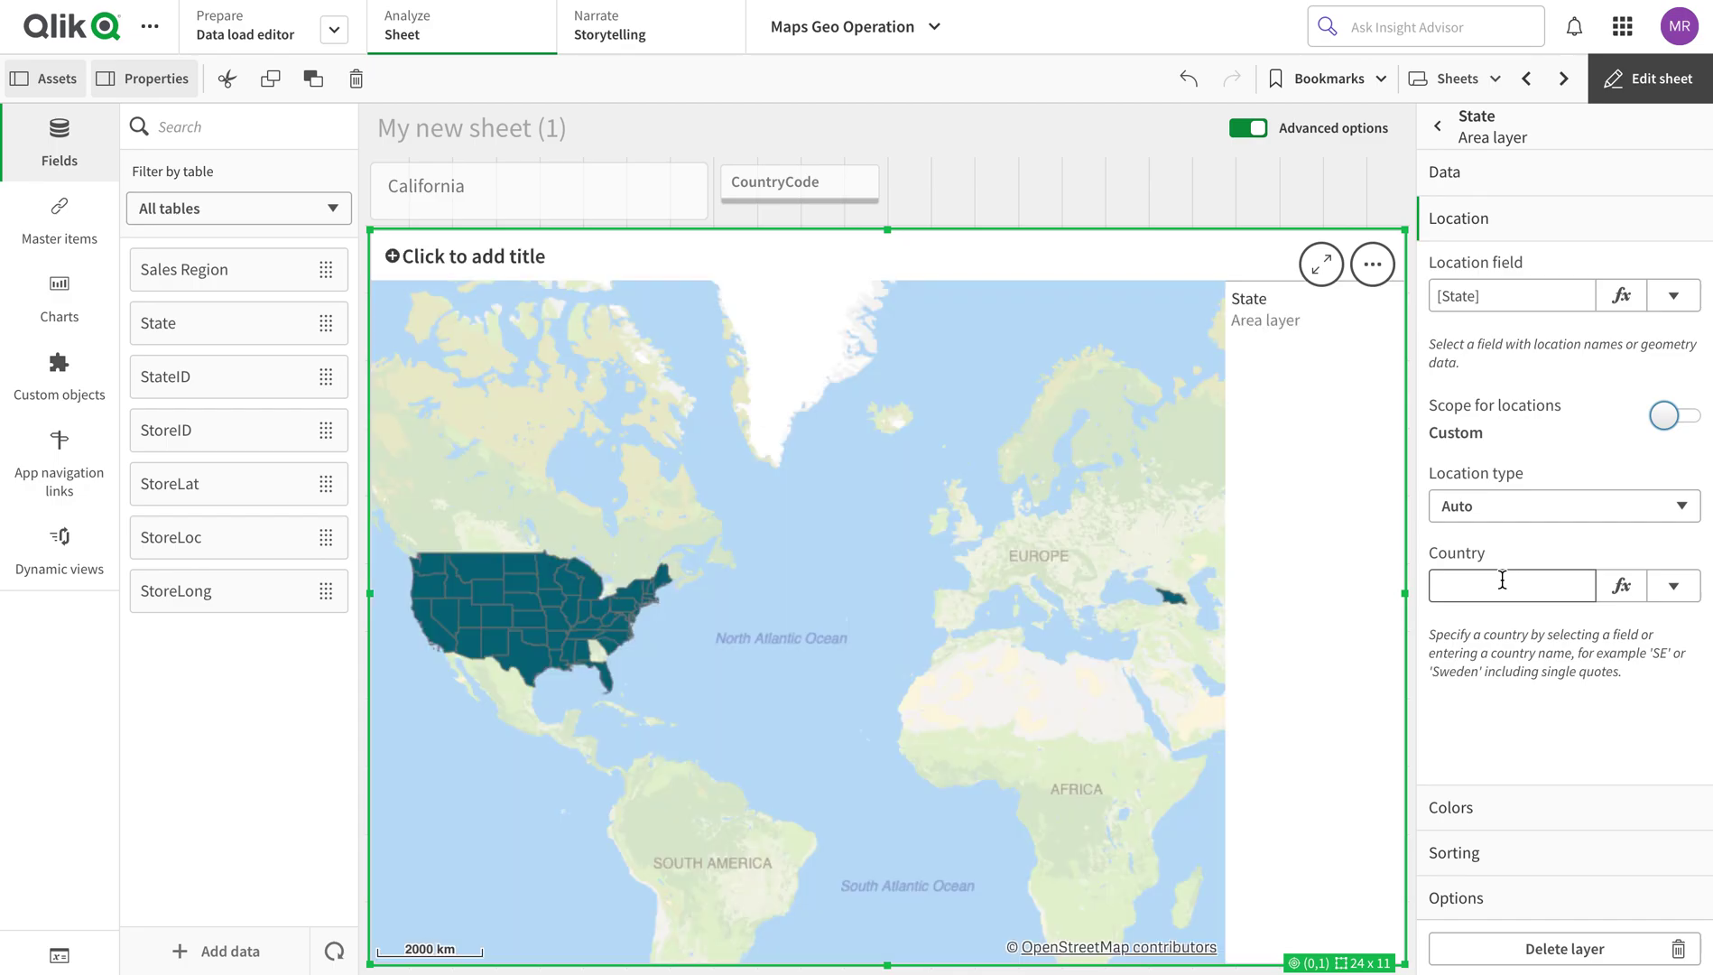
click(1502, 580)
text('US)
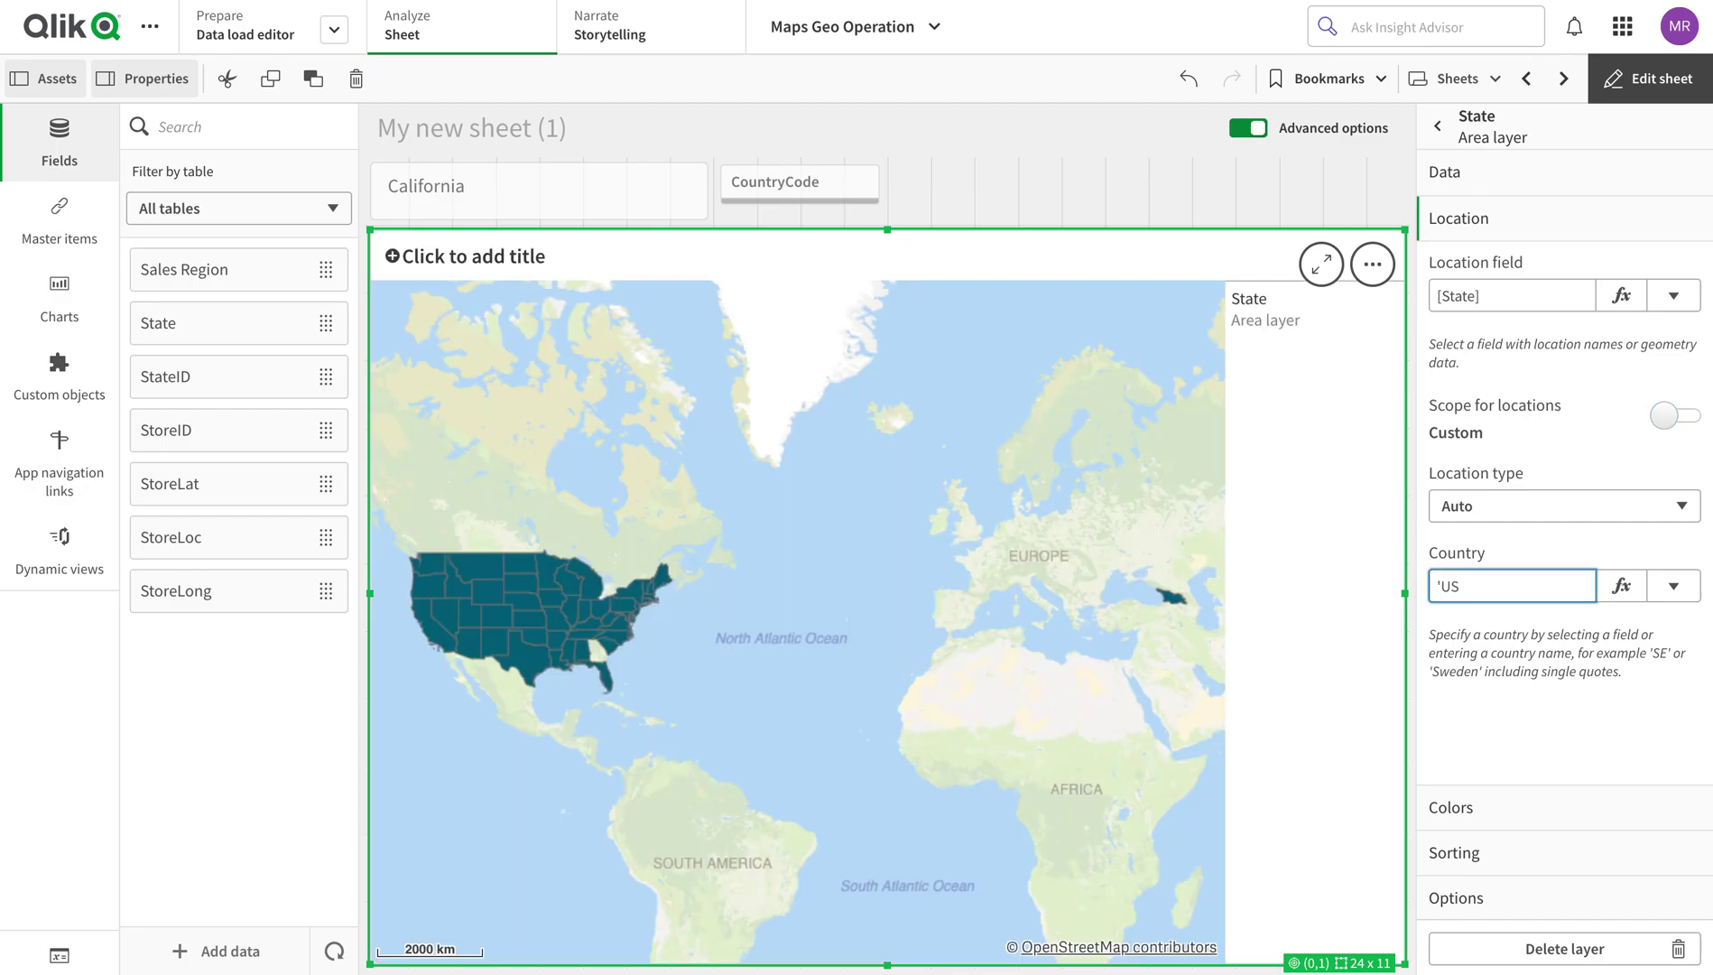
key(Return)
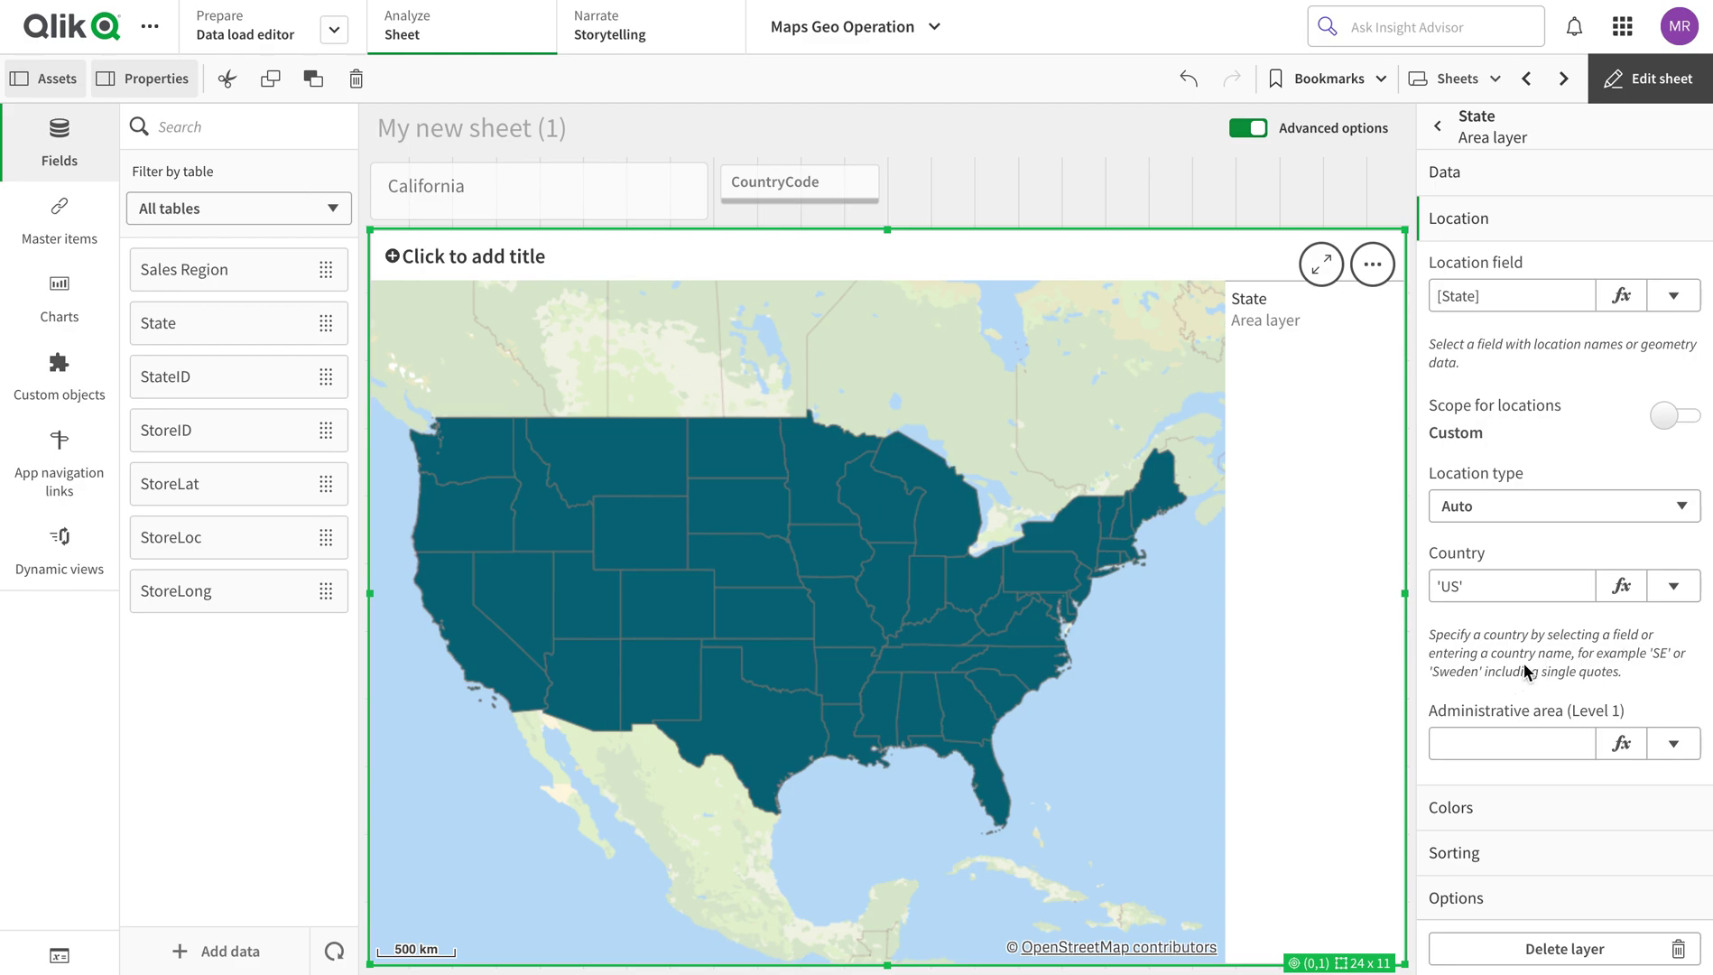
Clear the State layer's country value and set its location type to Administrative area (Level 1)
click(1531, 570)
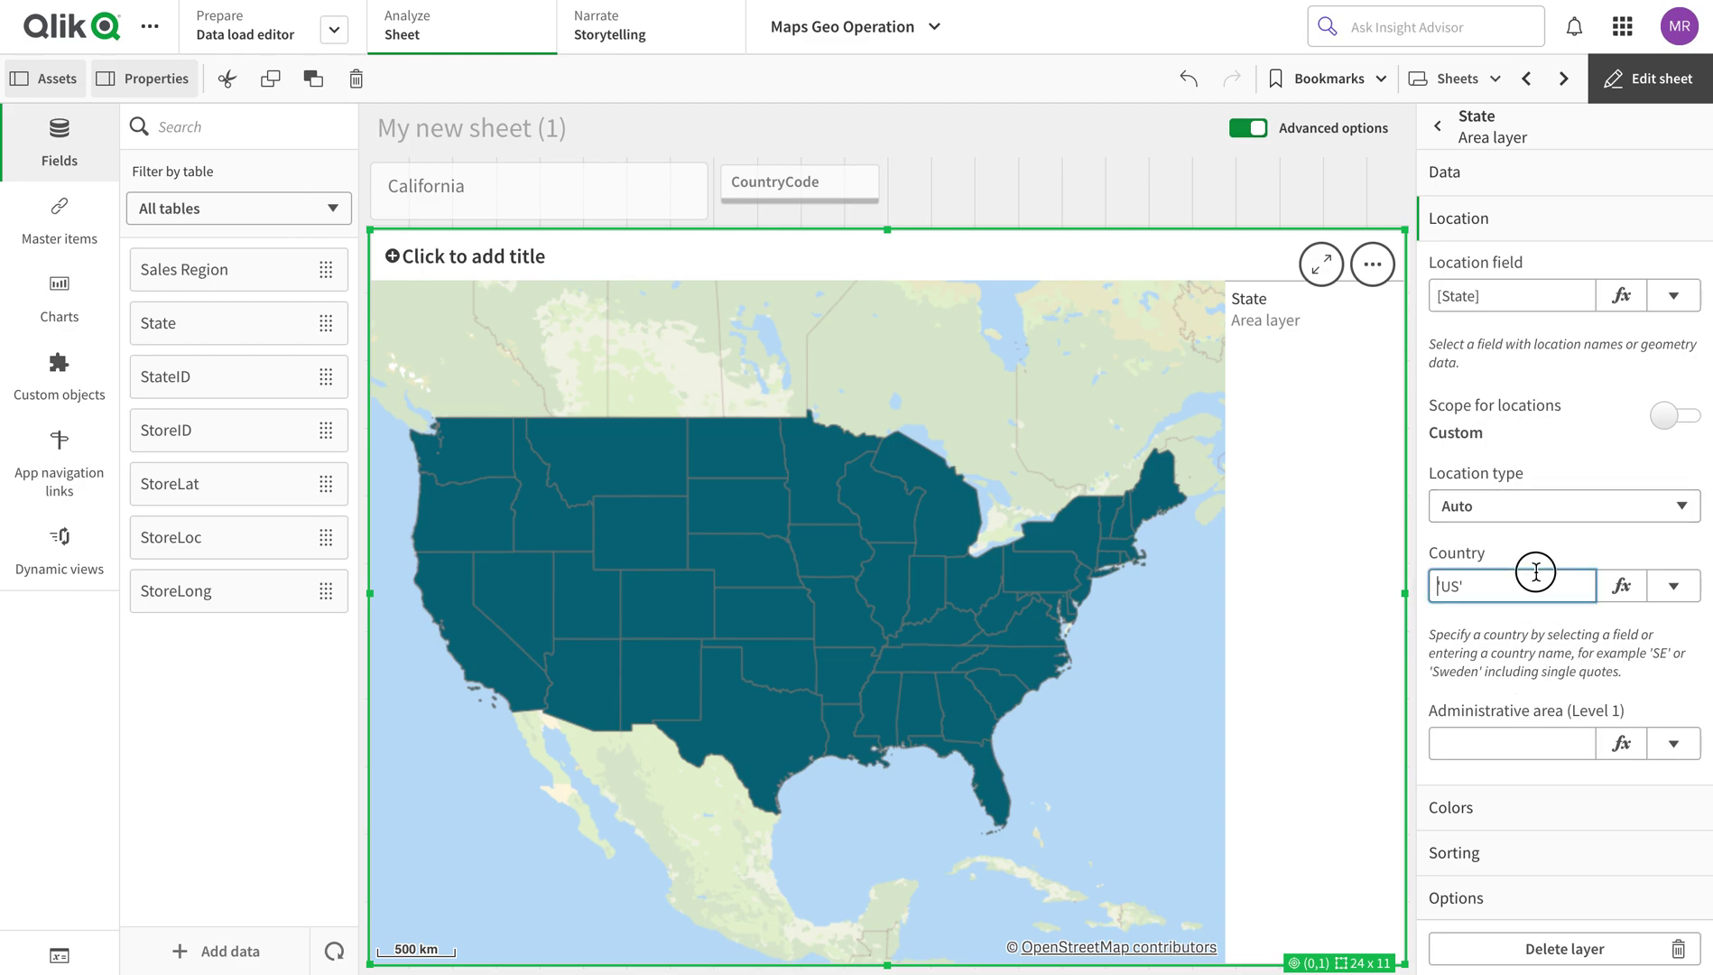
drag(1526, 577, 1285, 535)
key(BackSpace)
click(1472, 545)
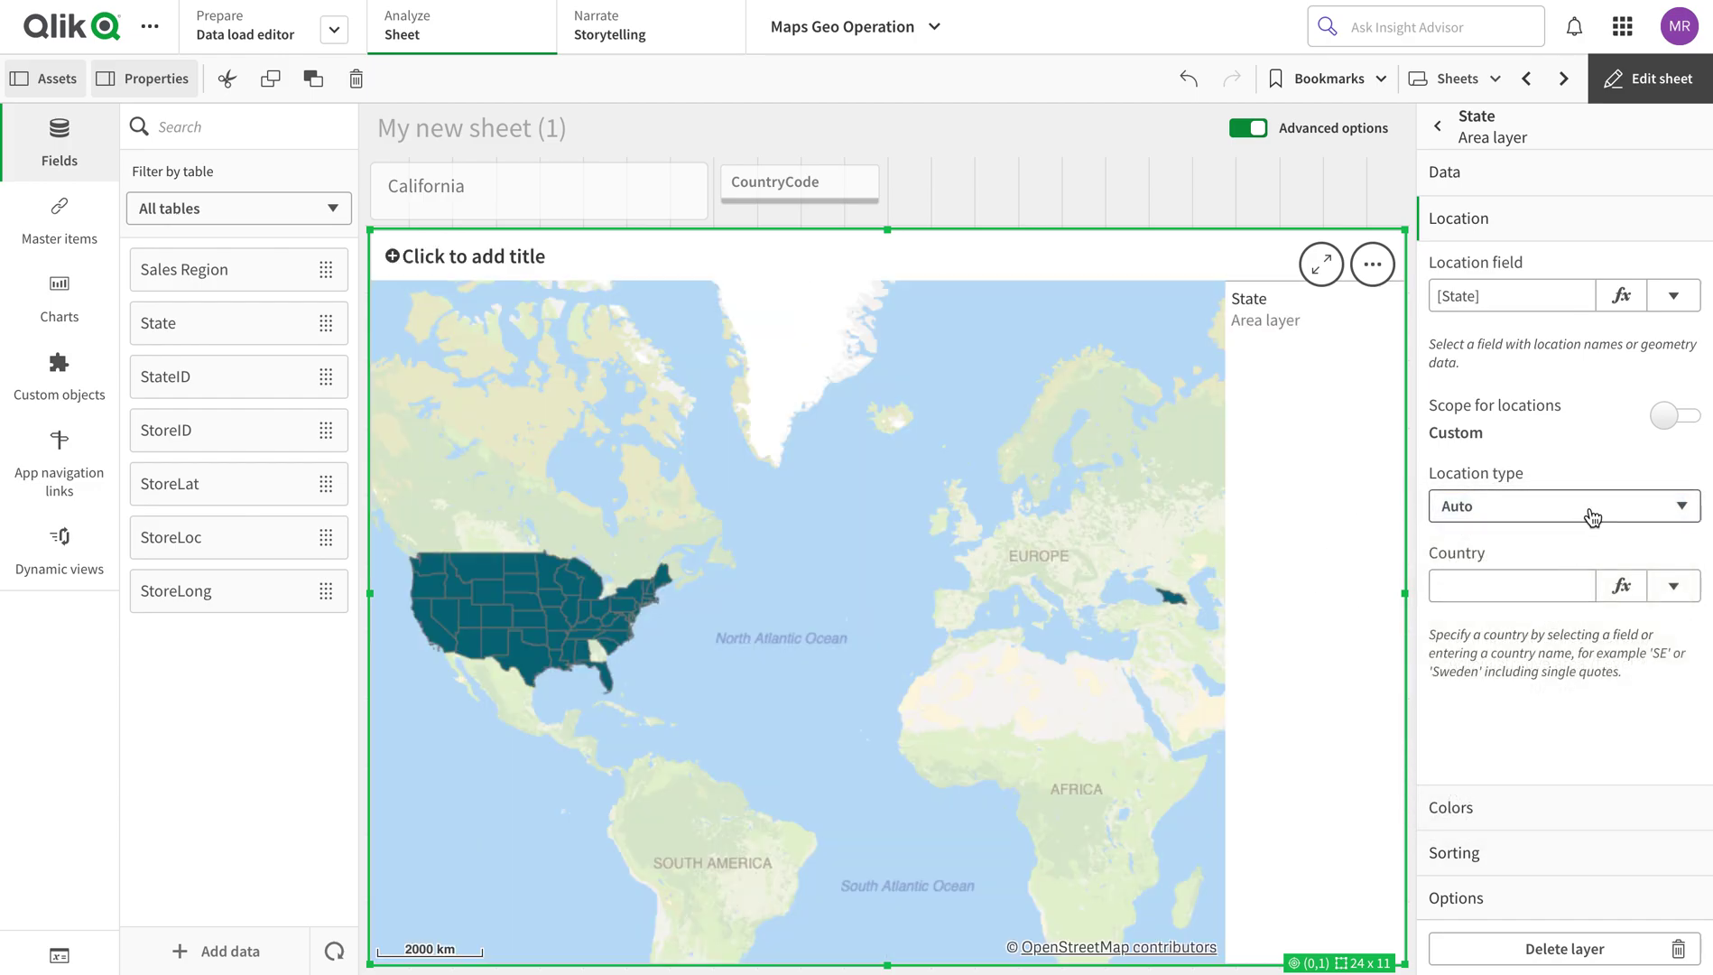
click(1588, 507)
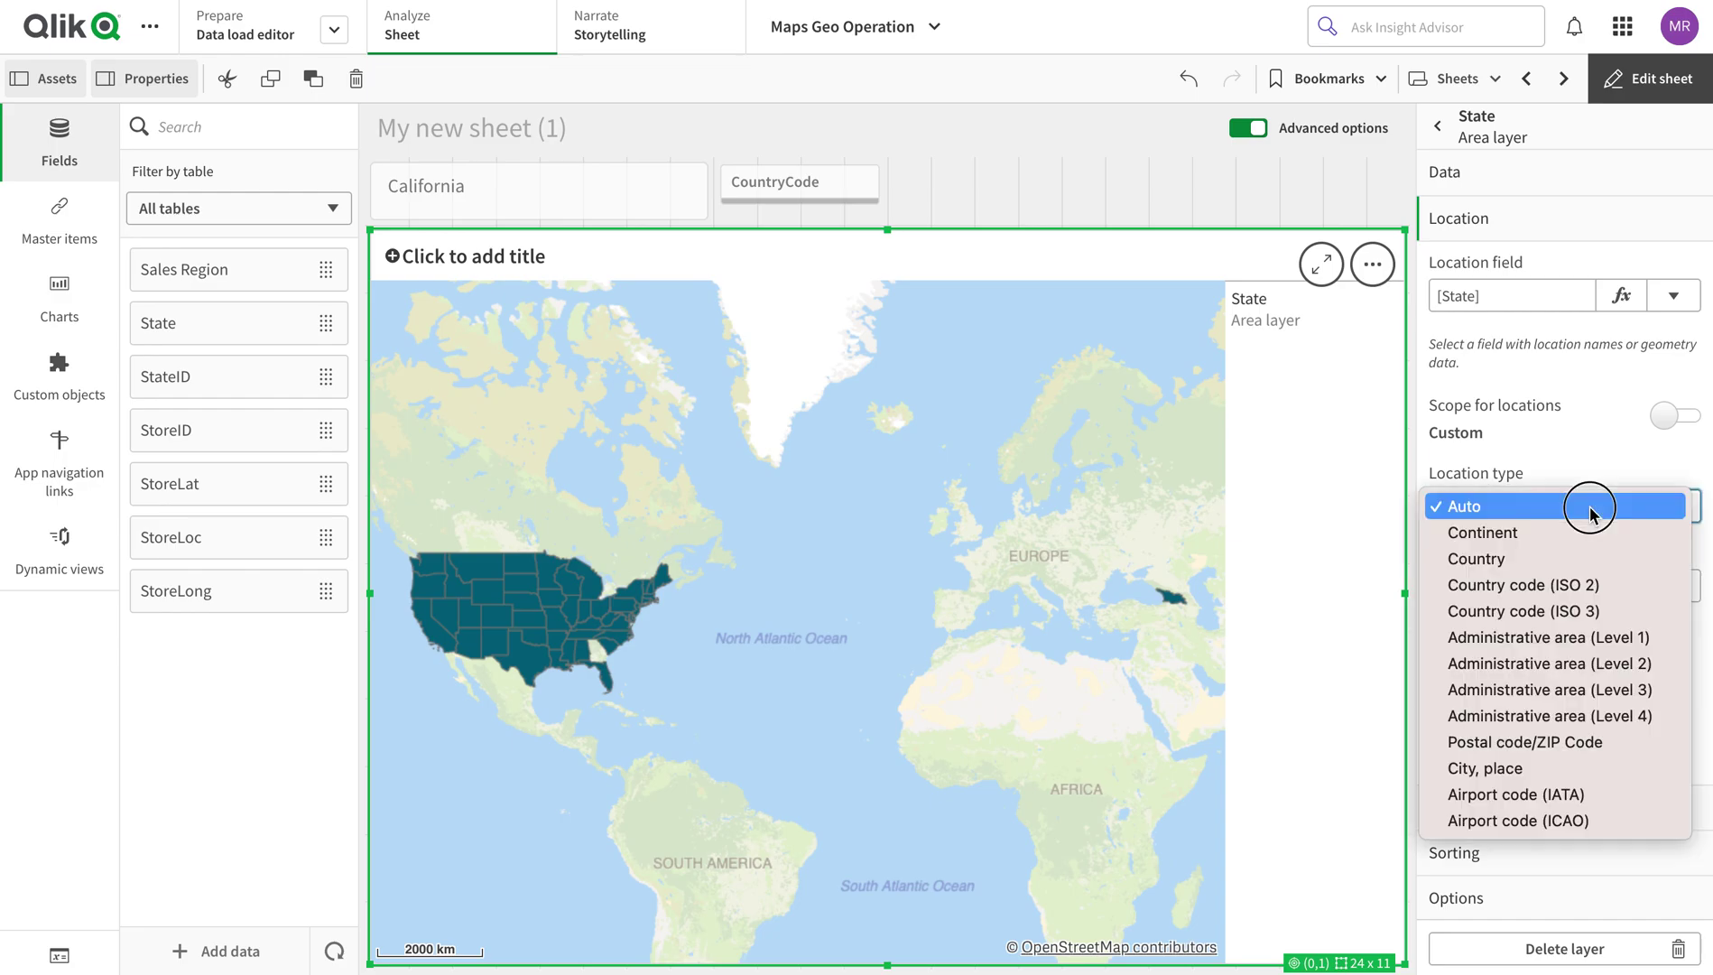
click(1584, 636)
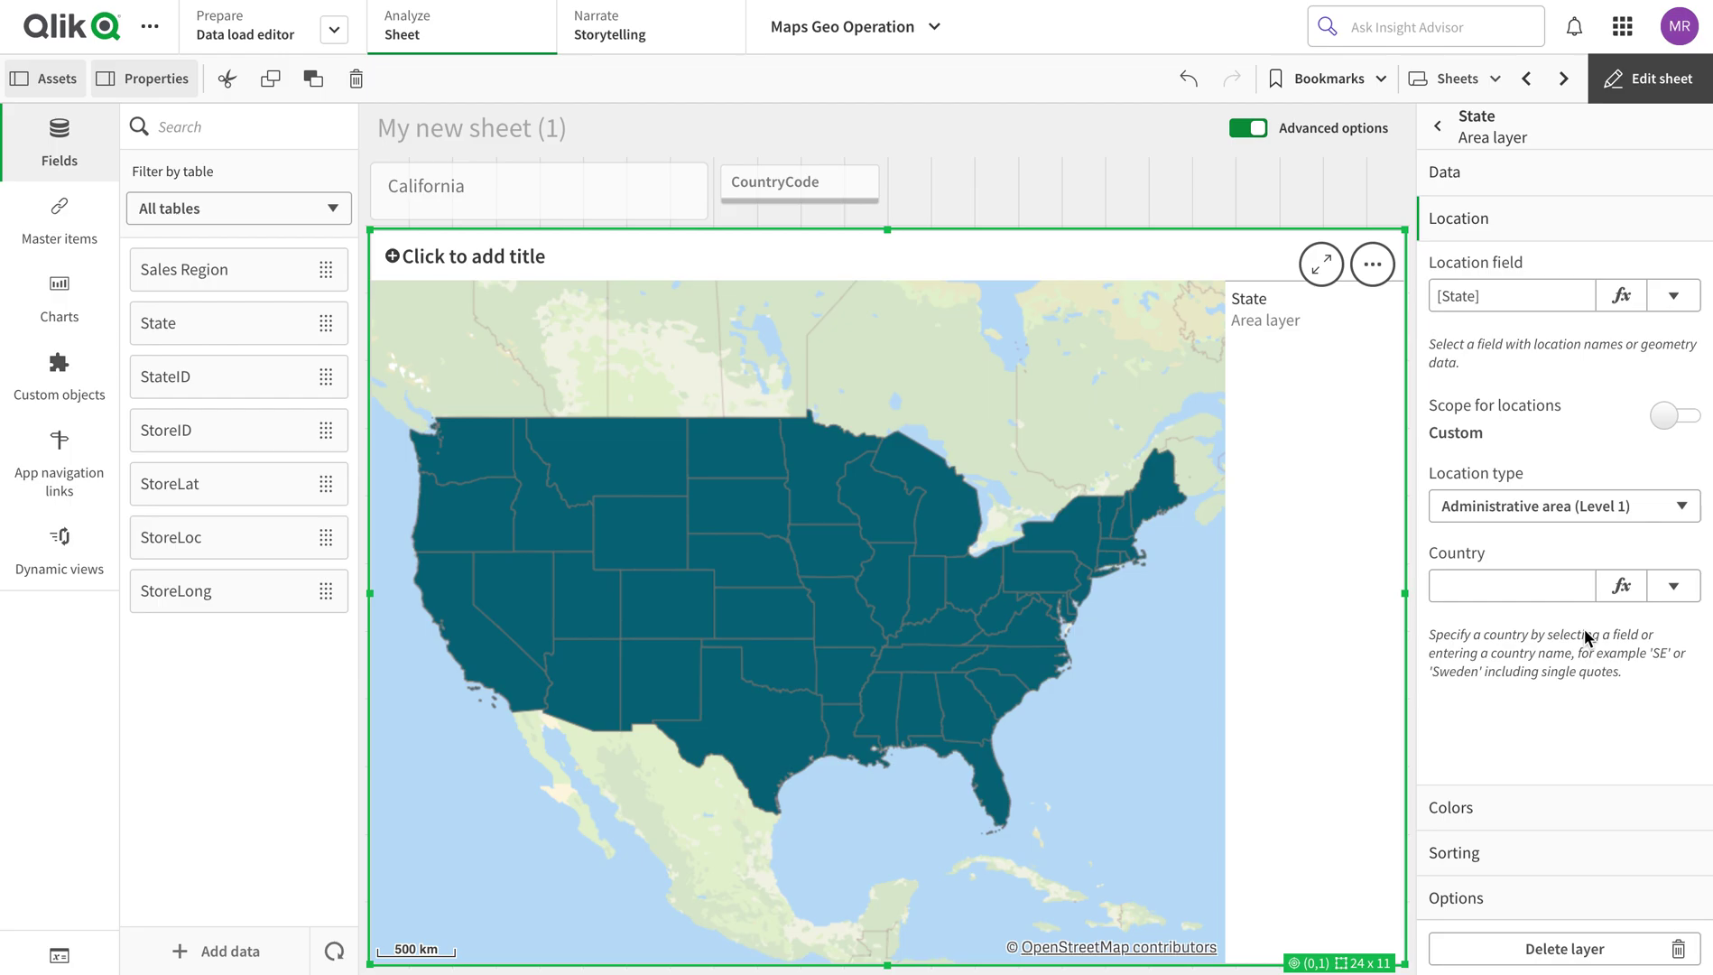
click(1684, 512)
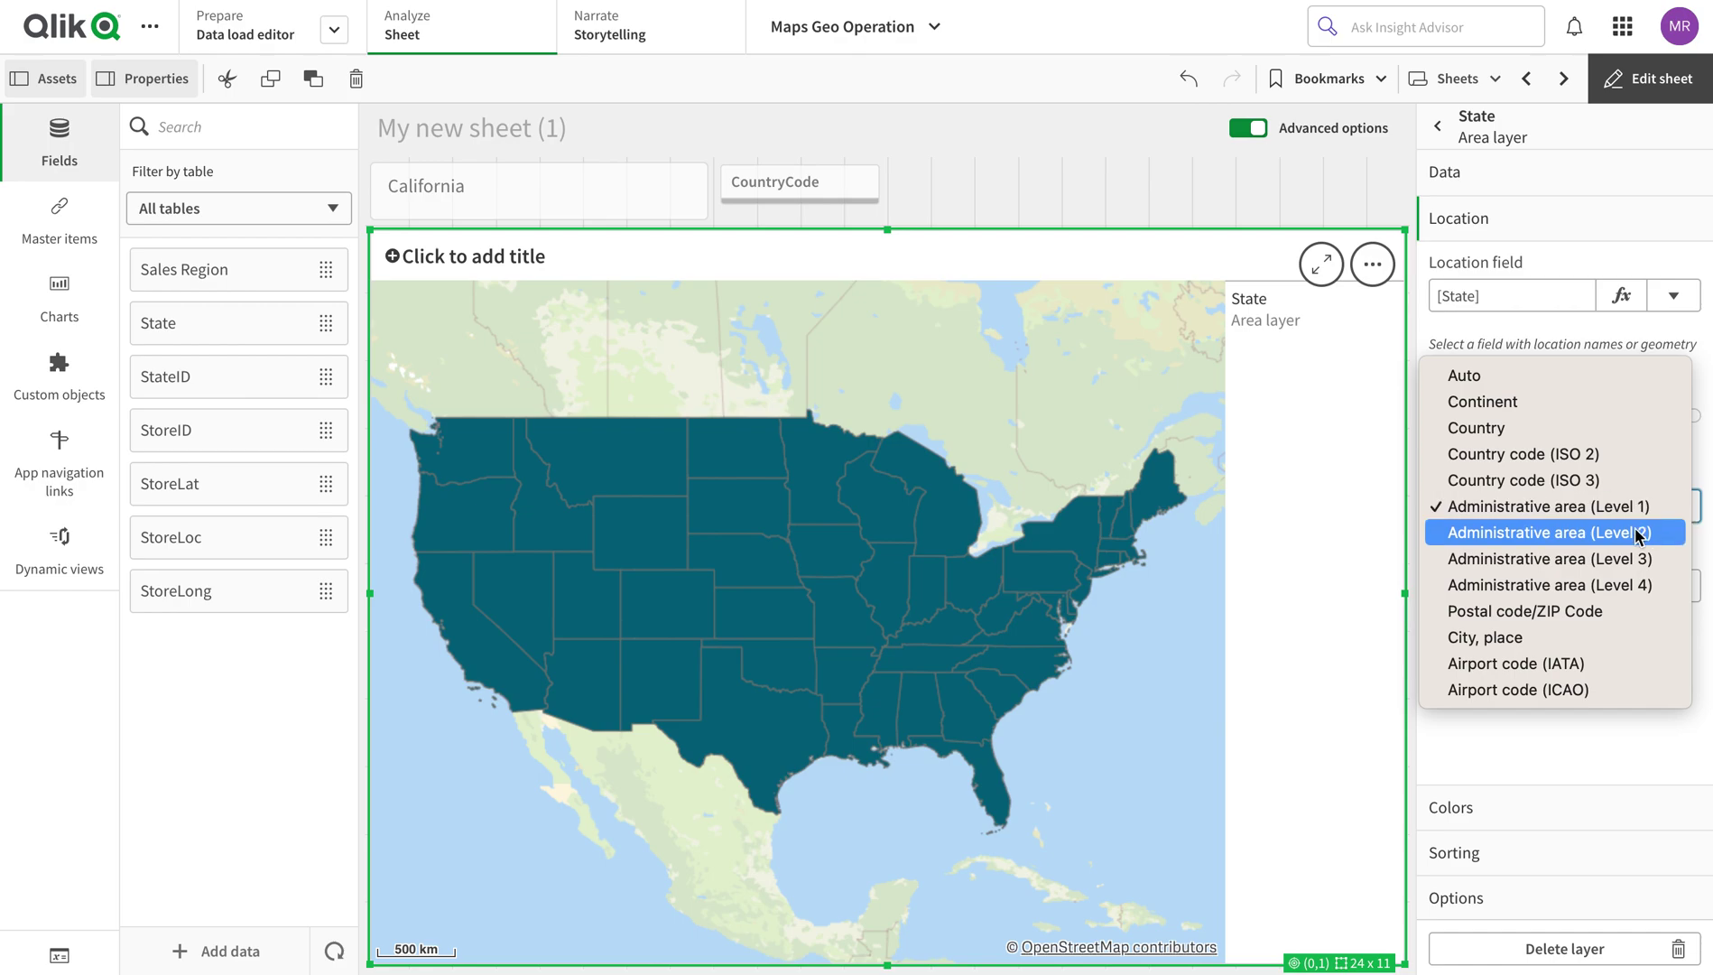
click(1577, 751)
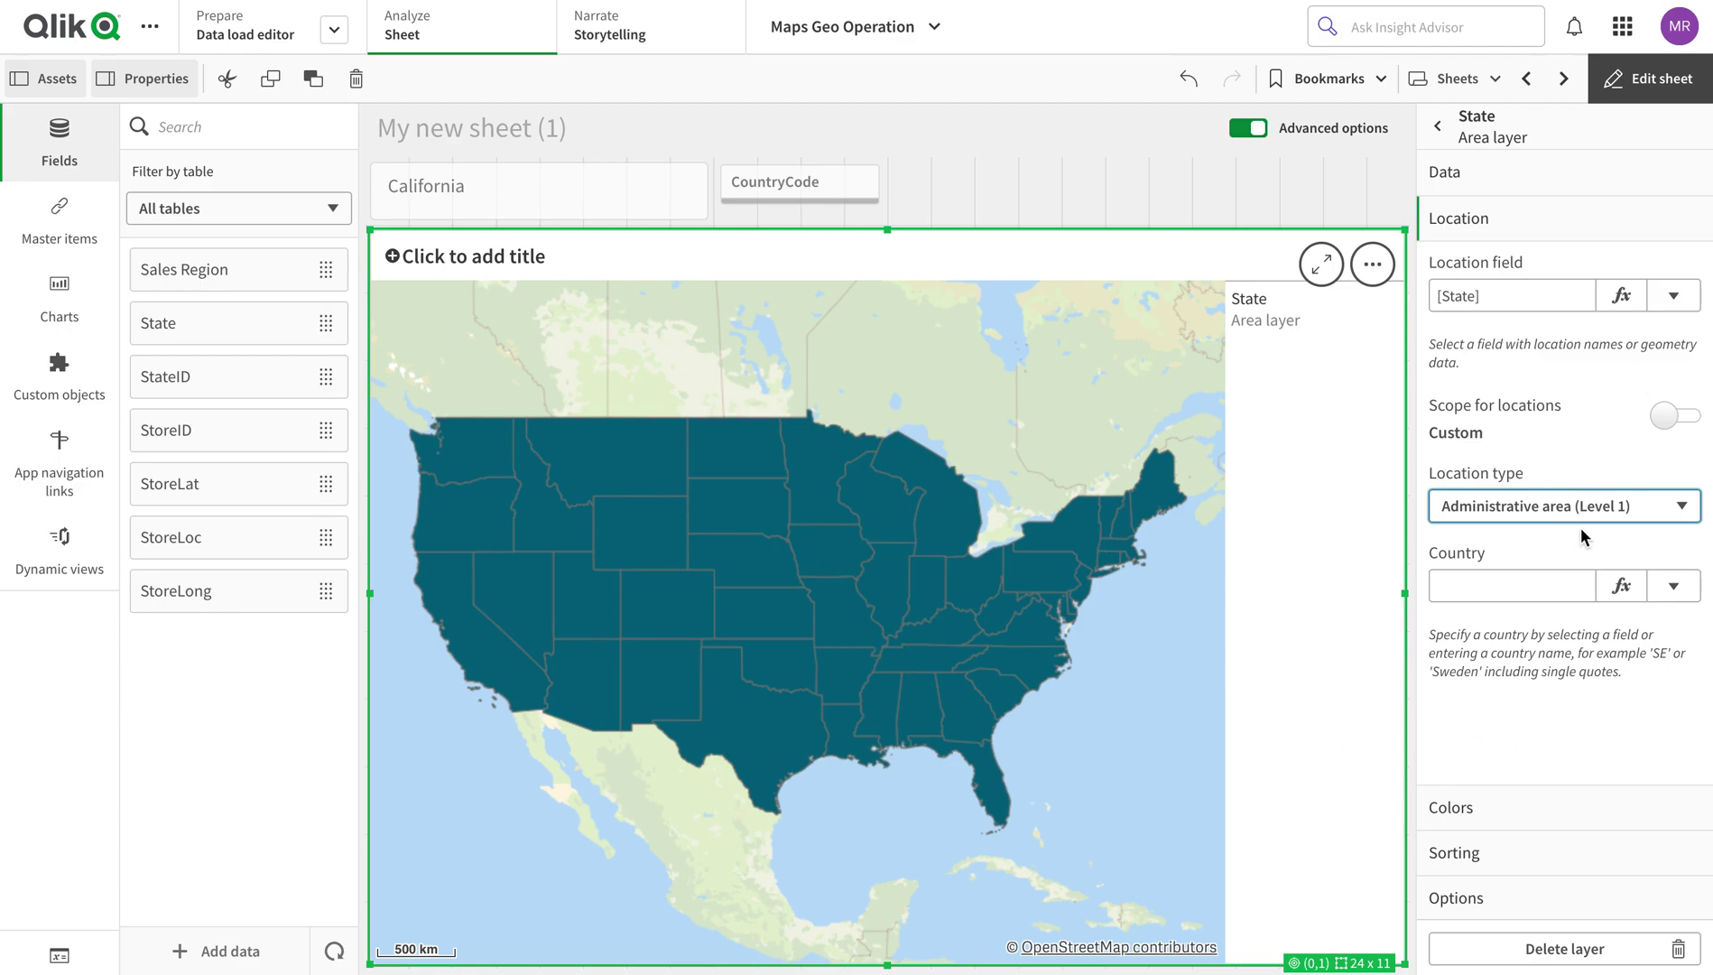
Color the State area layer by dimension instead of with a single color
click(1538, 816)
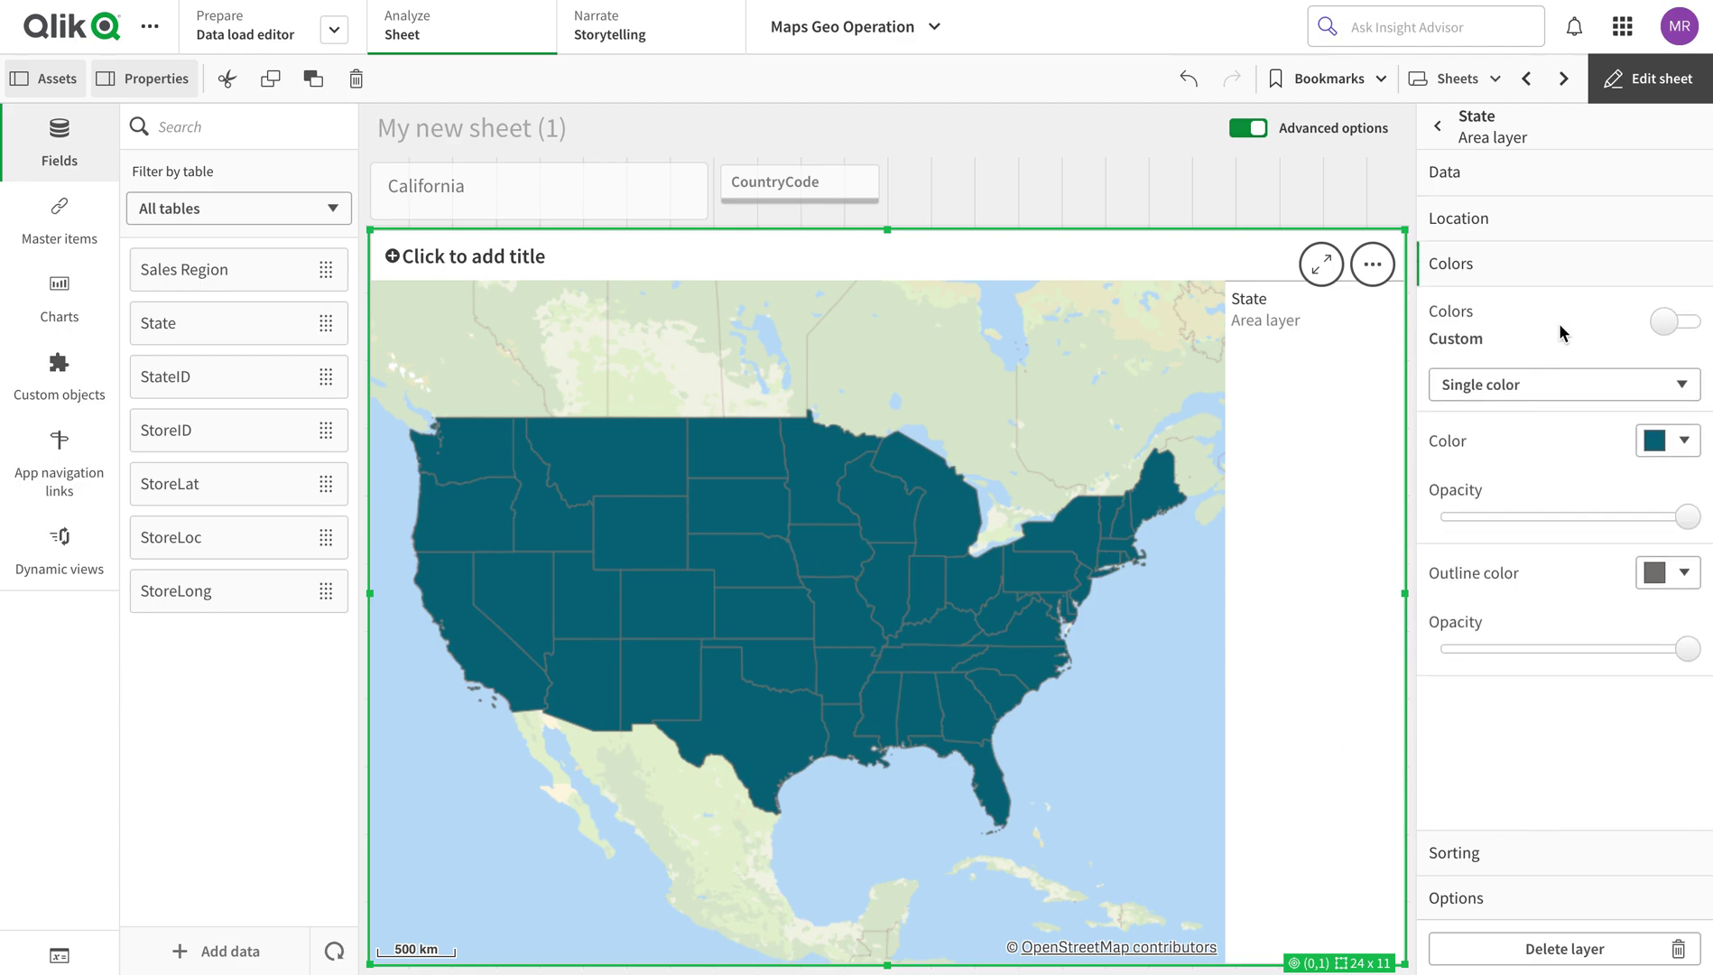
click(1640, 397)
click(1628, 409)
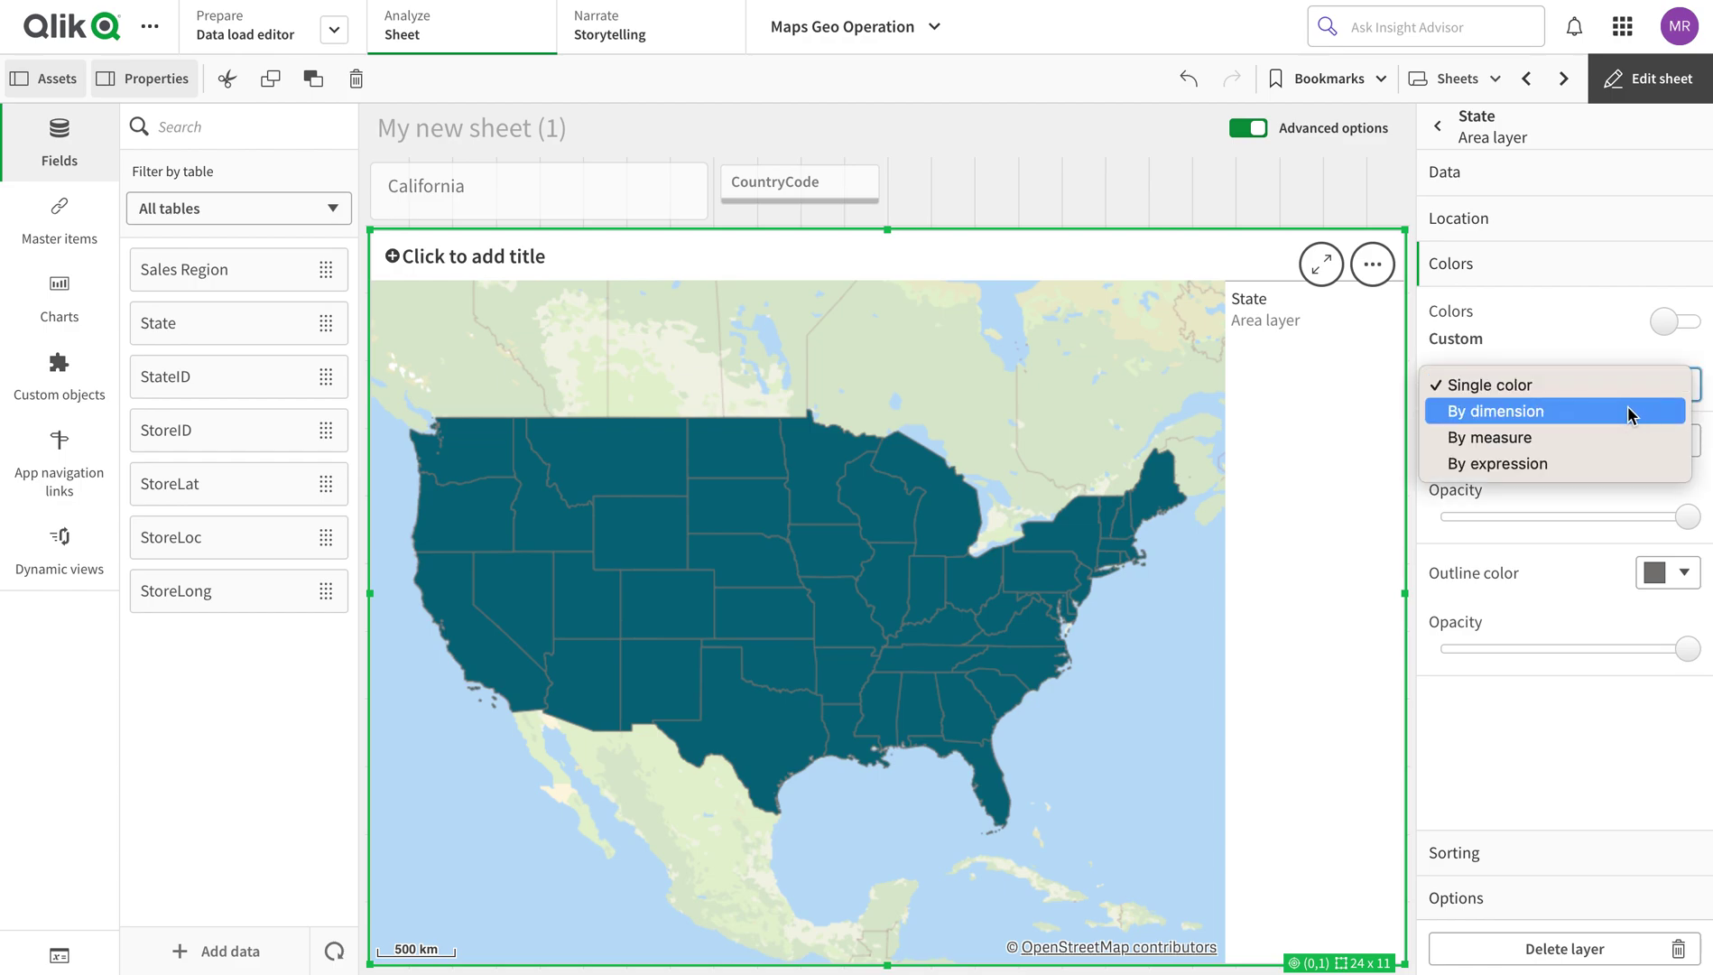
click(1627, 384)
click(1591, 412)
Color the State area layer by measure, using Count(StoreID) as the measure
click(1588, 395)
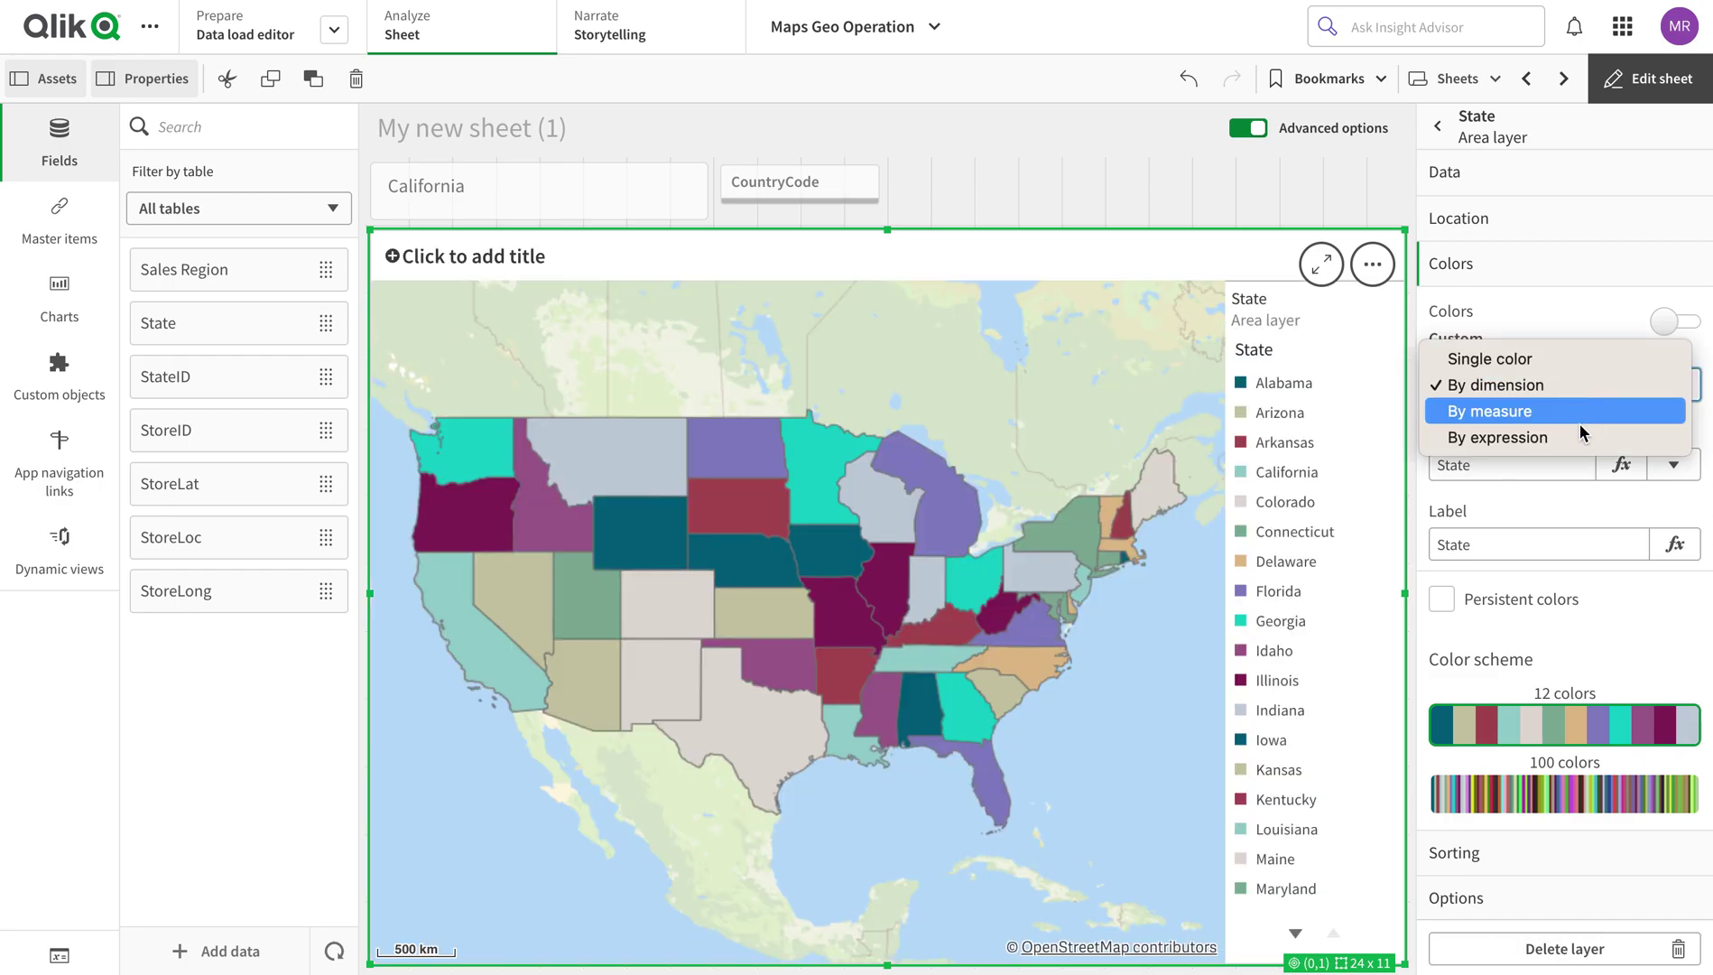
click(1585, 411)
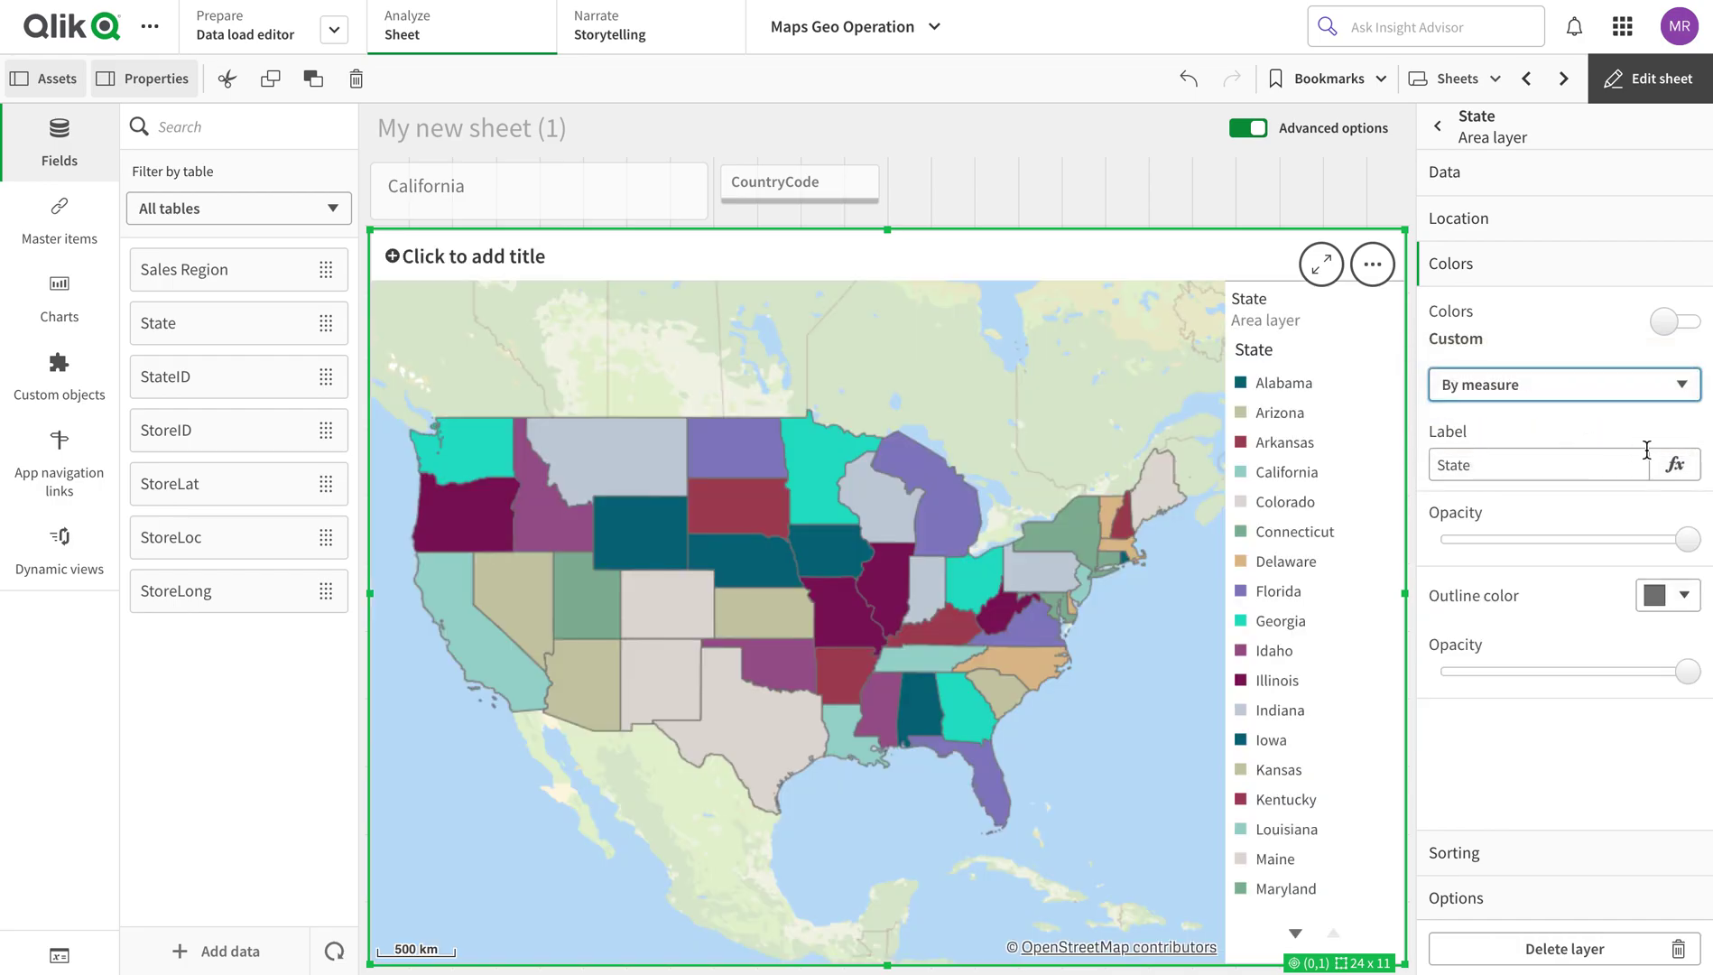
click(1673, 465)
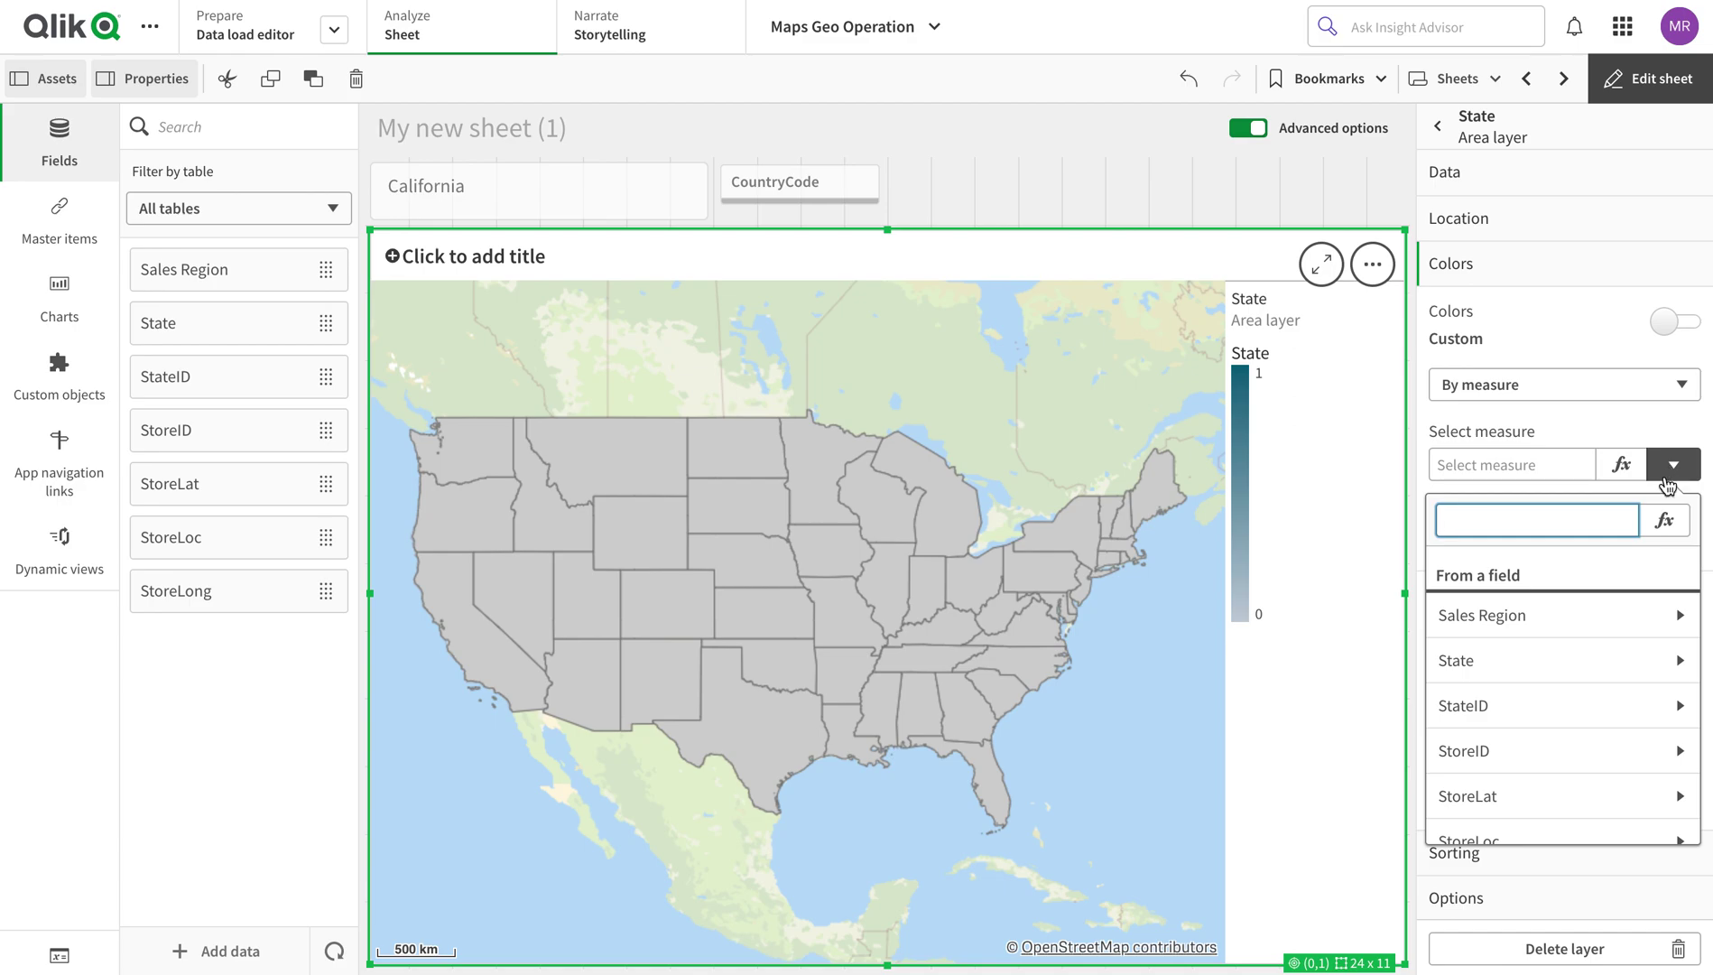
click(1602, 752)
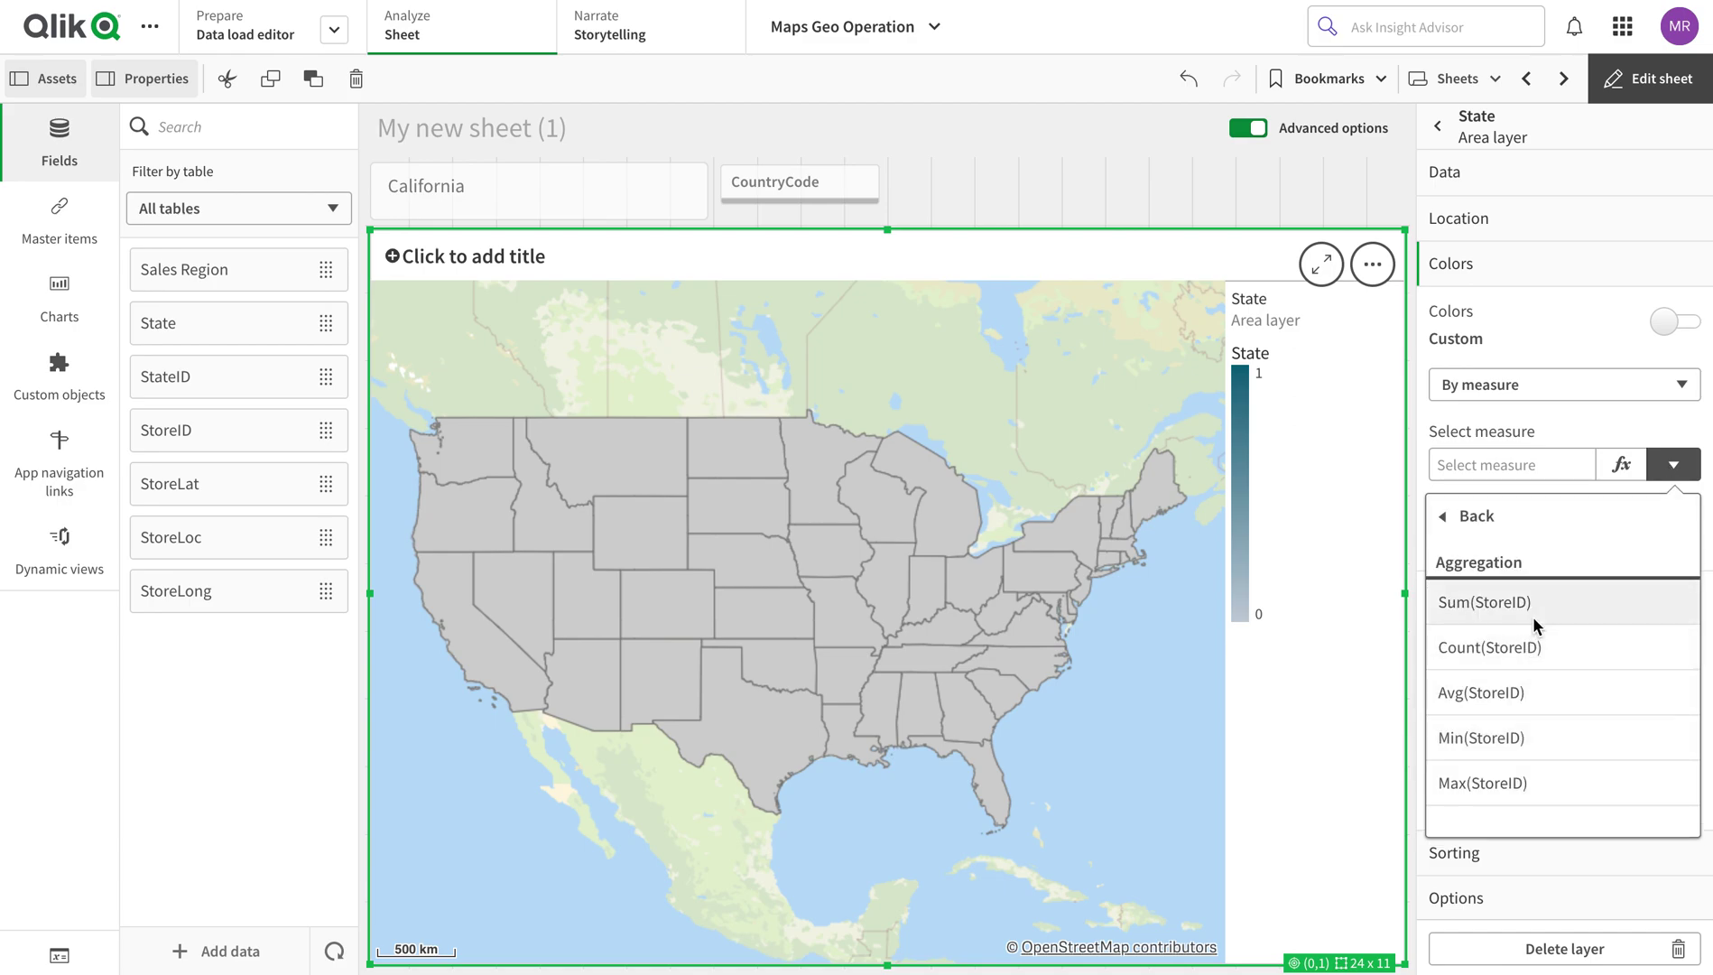
click(1532, 651)
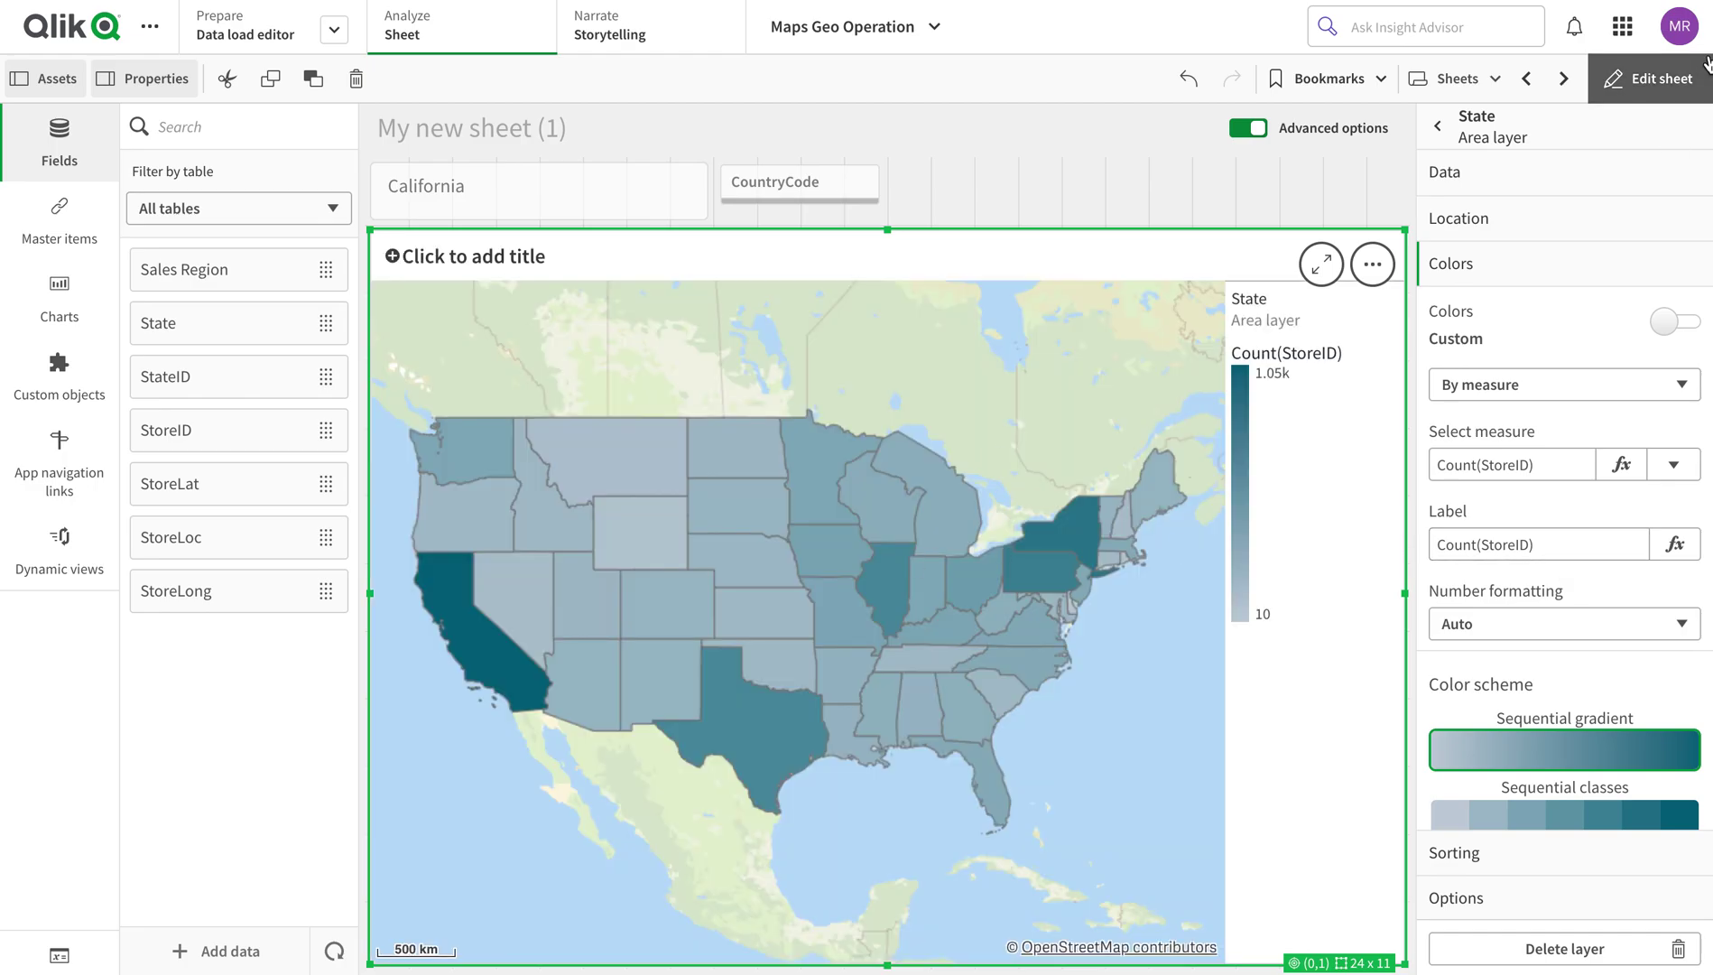
Label the color measure "No. of Stores" and check the state tooltips outside edit mode
click(1539, 550)
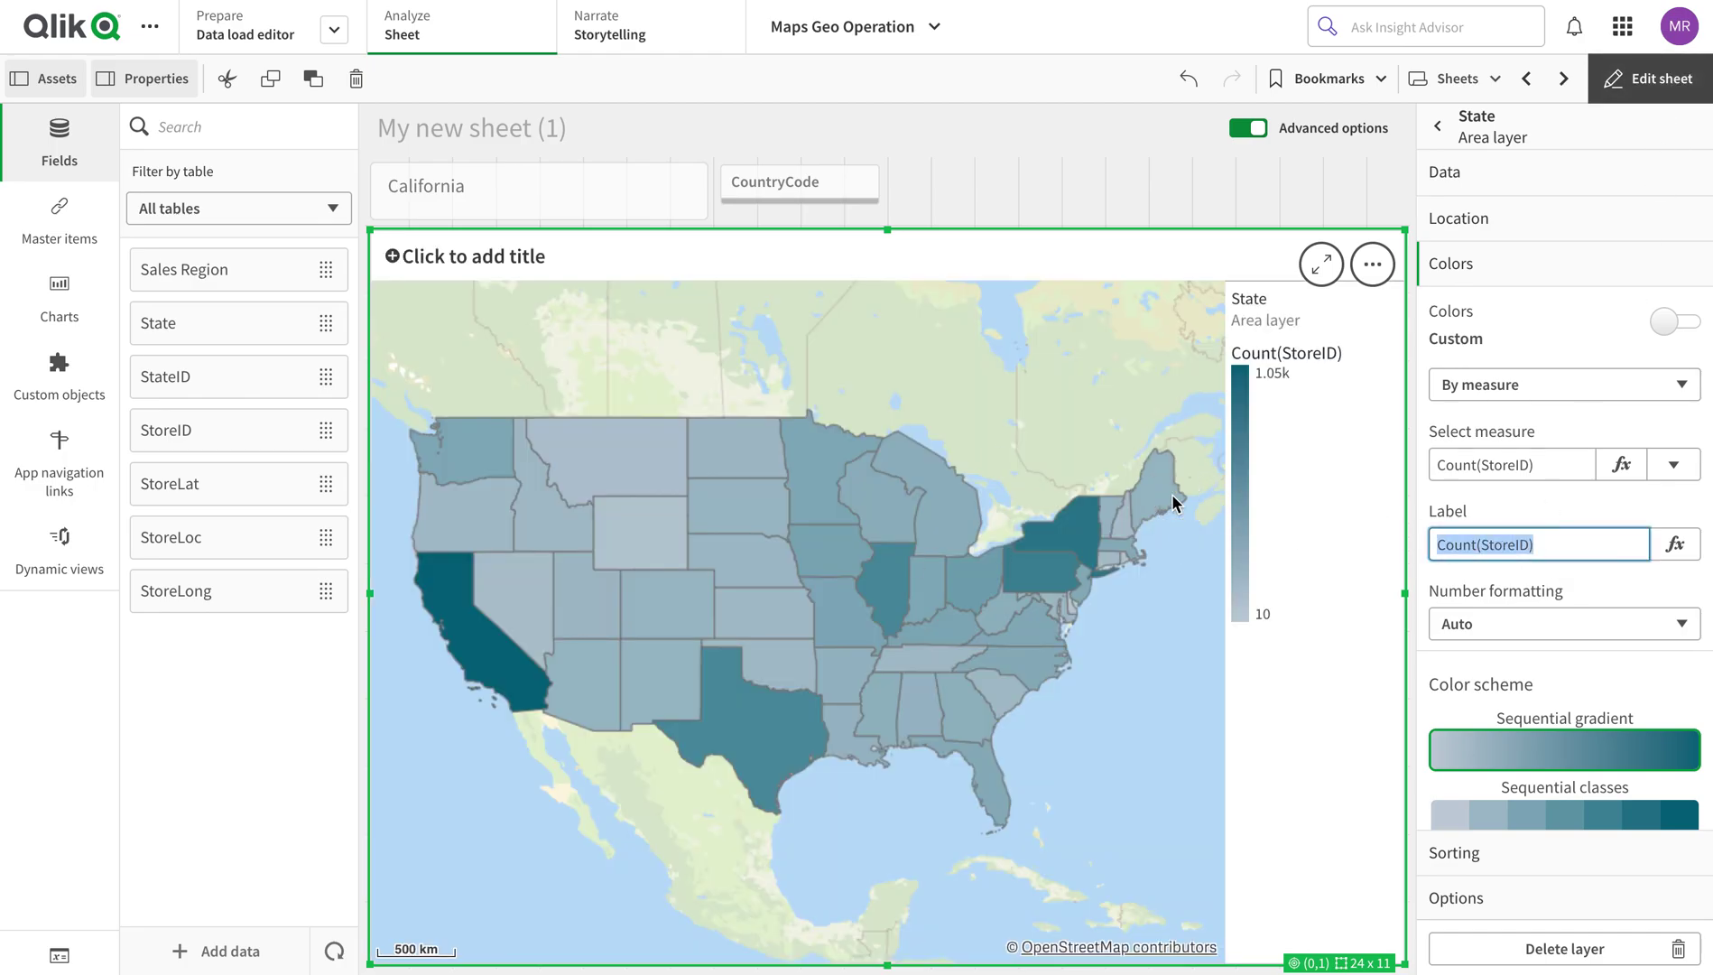
text(No. of Stores)
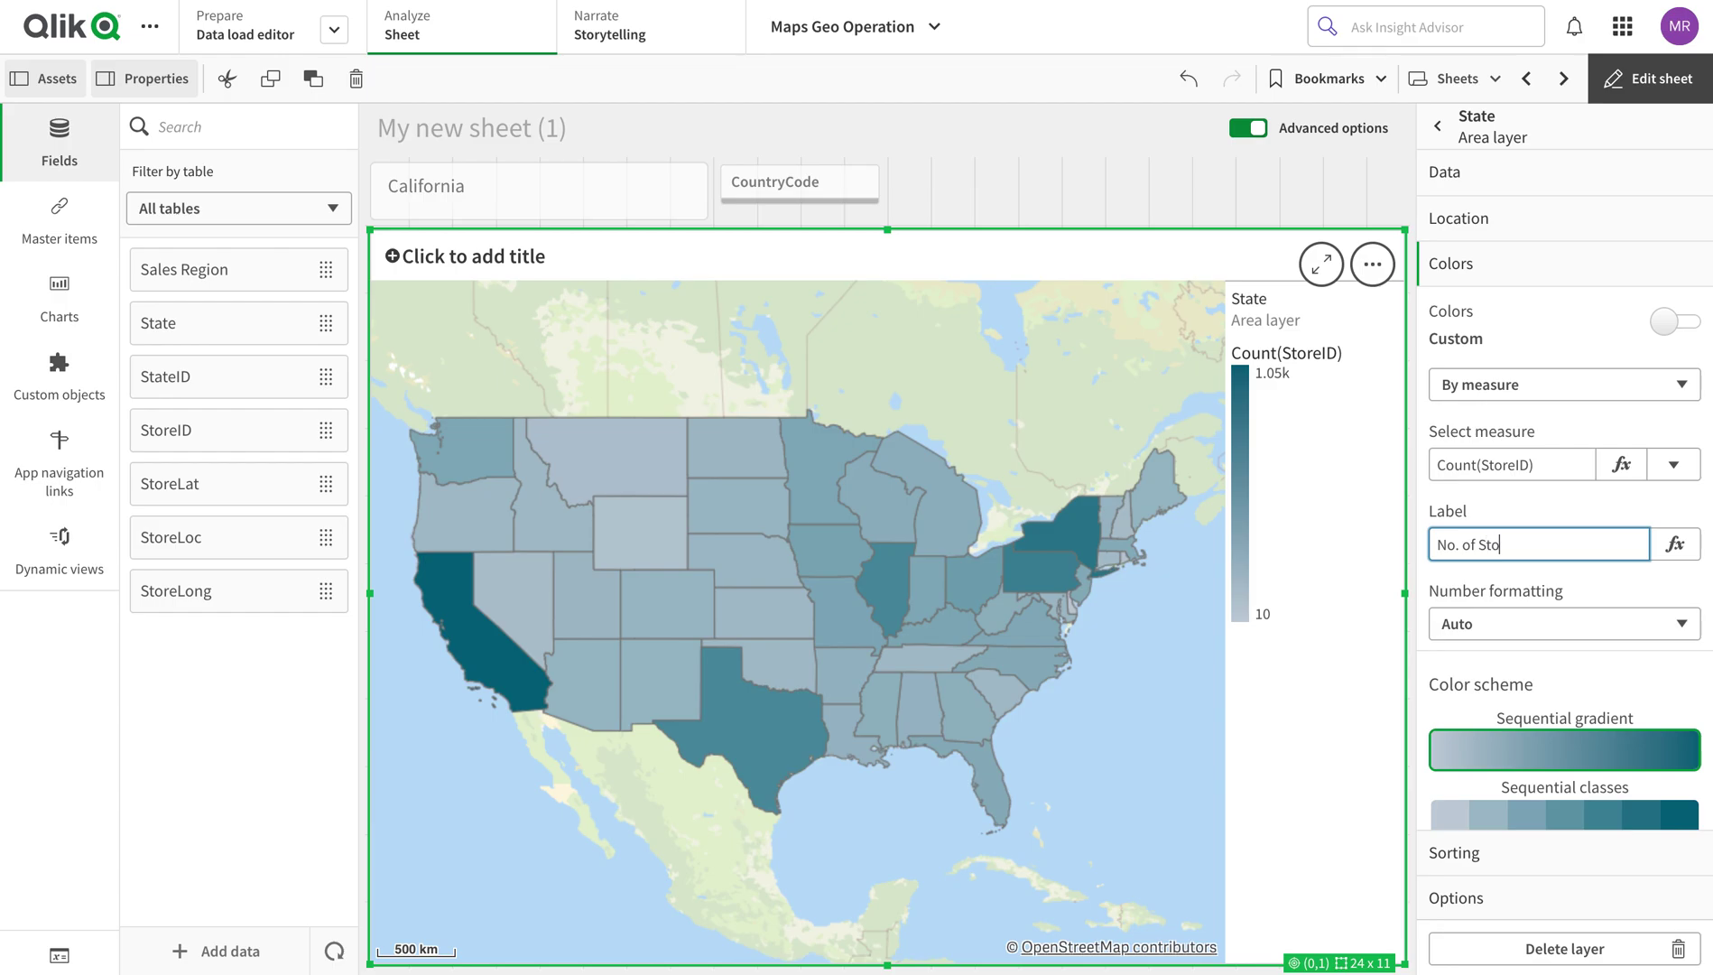
click(1659, 83)
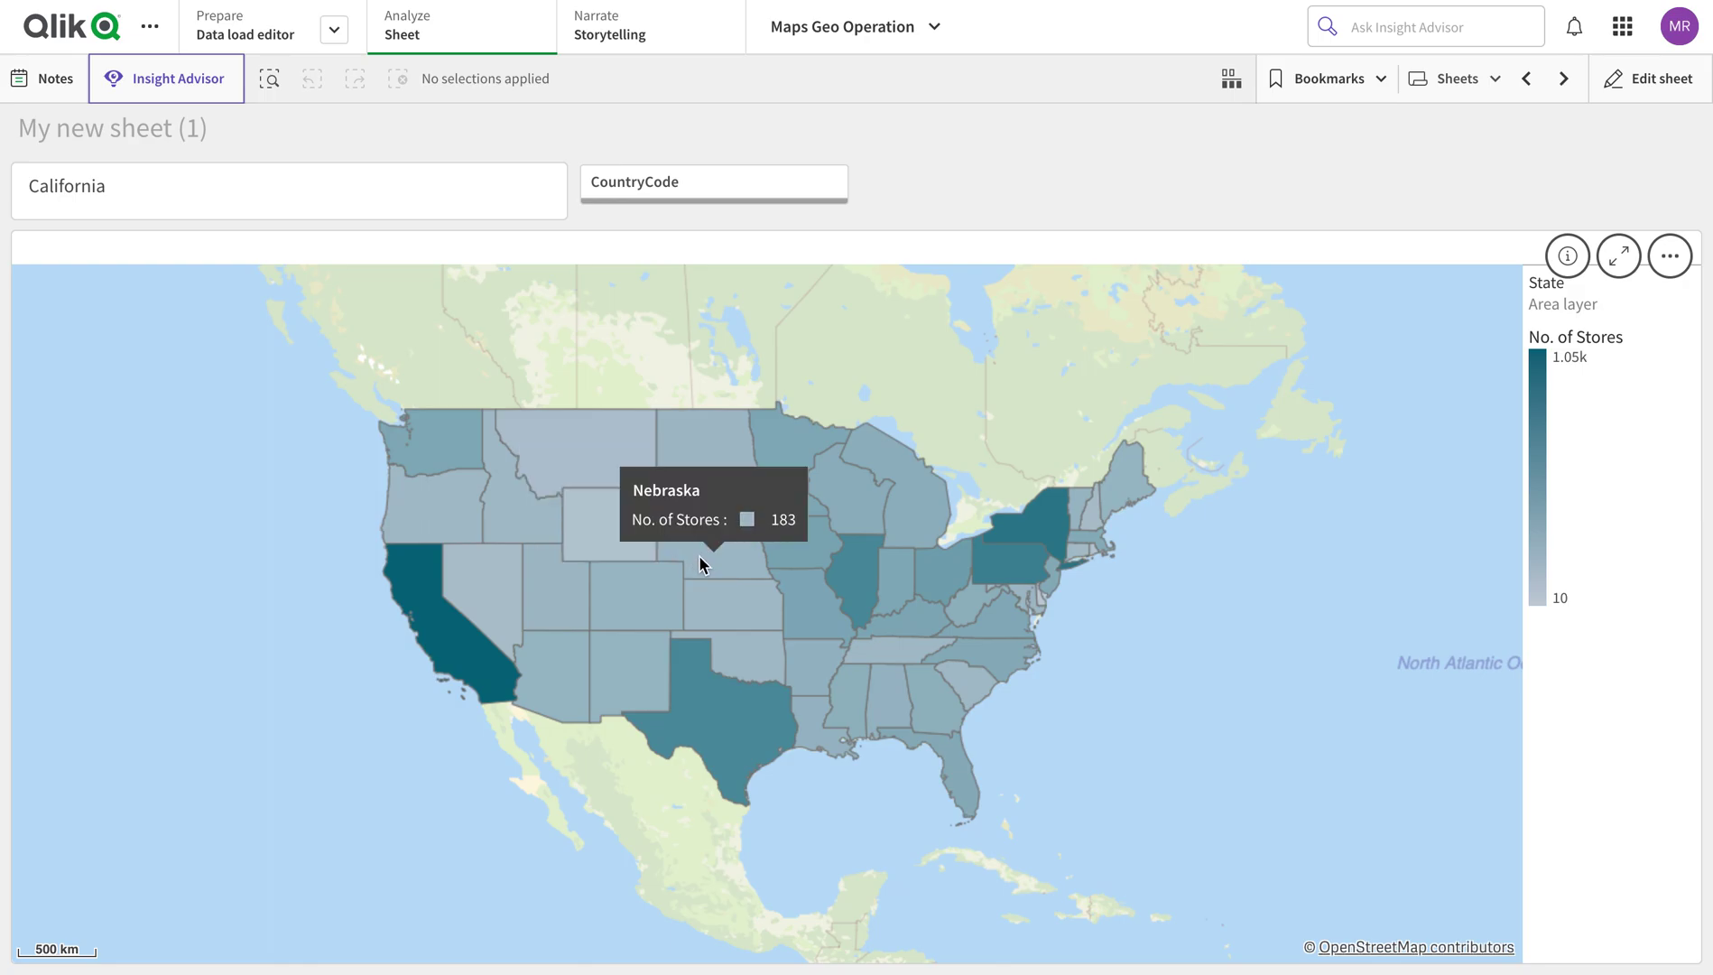
click(1651, 83)
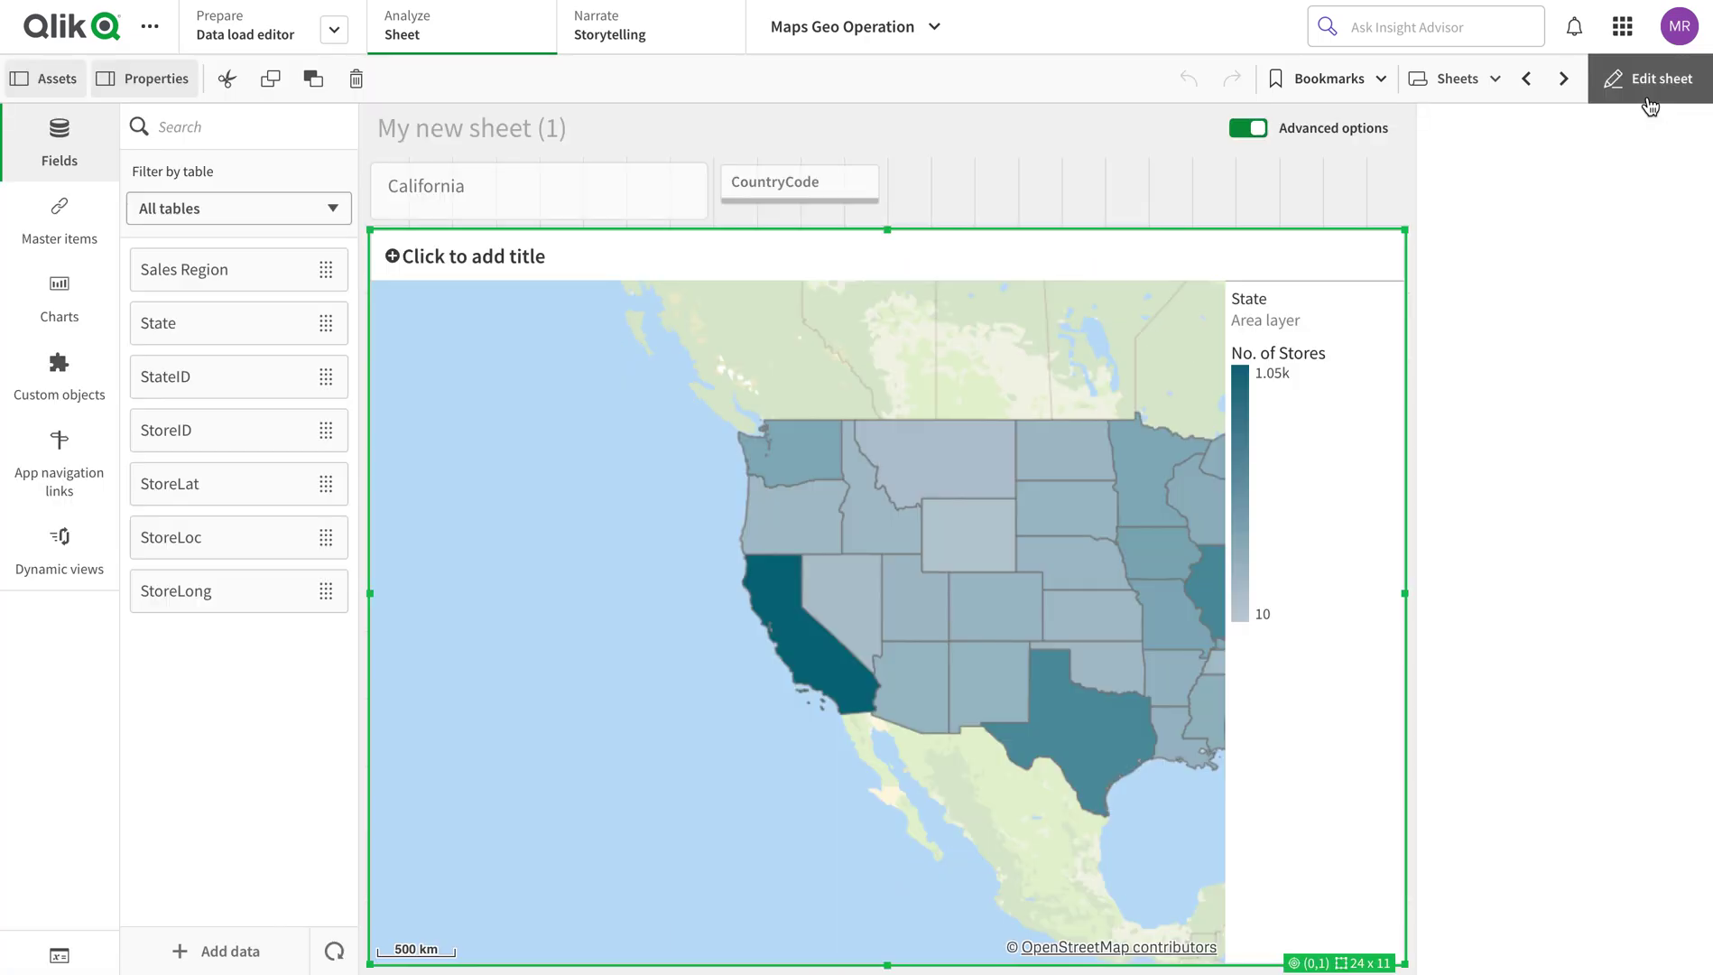
Lower the area layer's fill opacity to a little over half and switch the color measure's range to Custom
scroll(1522, 646, down, 3)
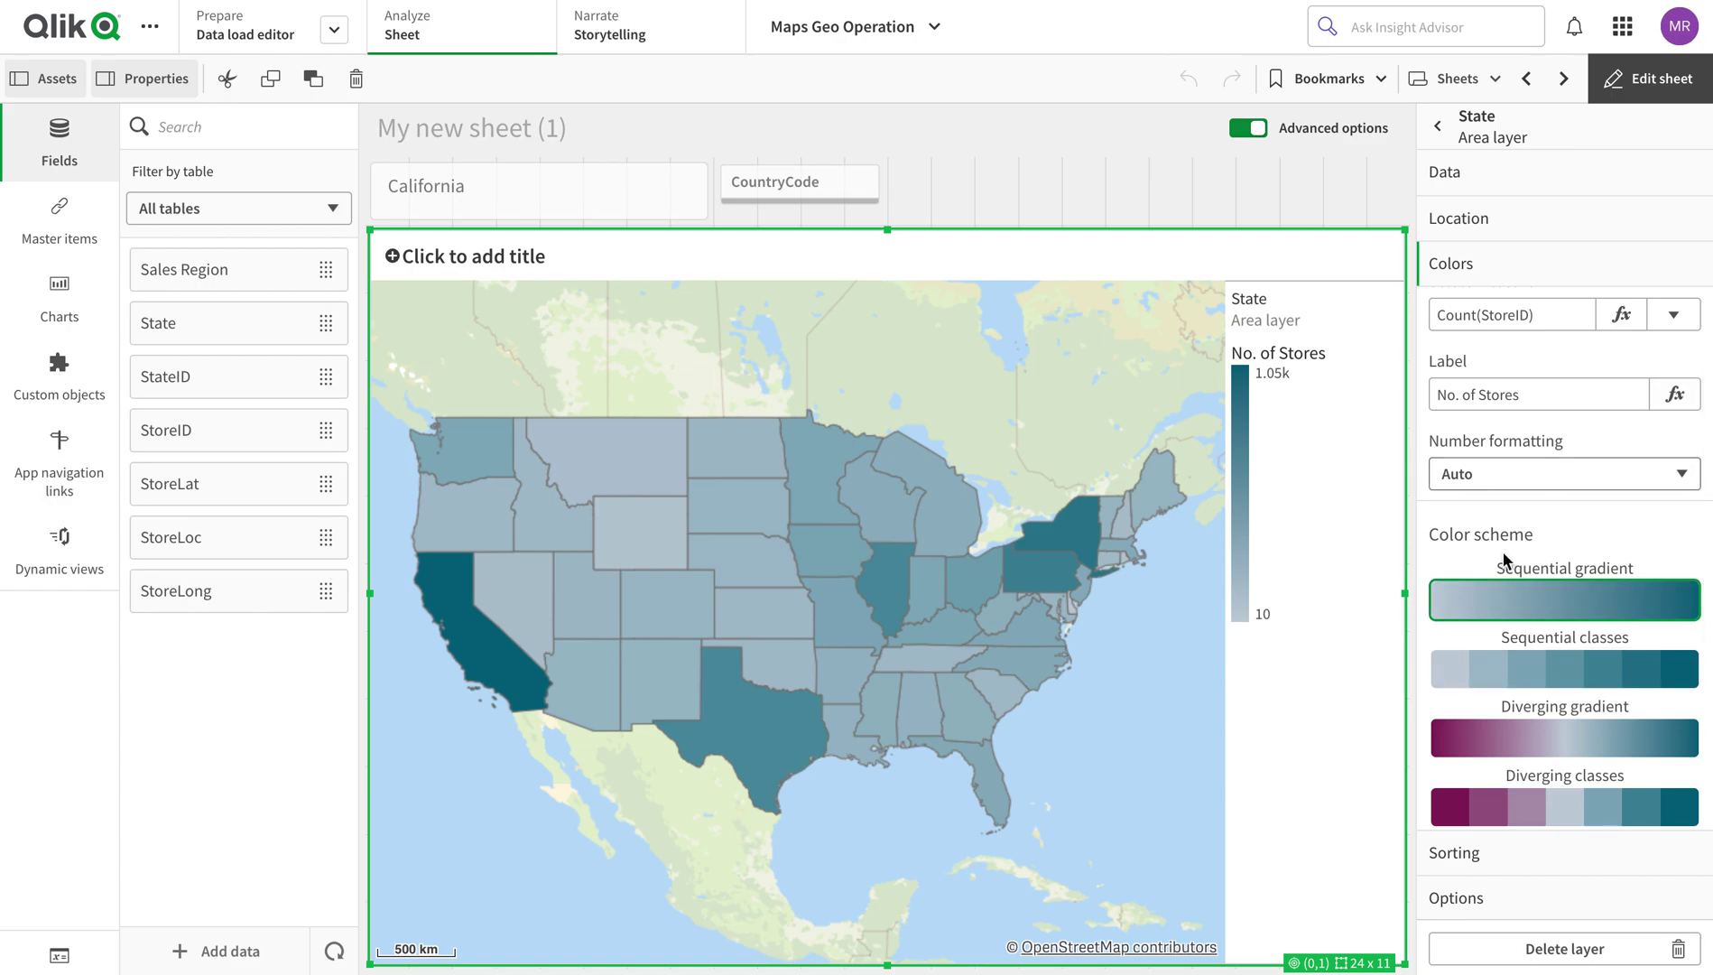
scroll(1559, 718, down, 3)
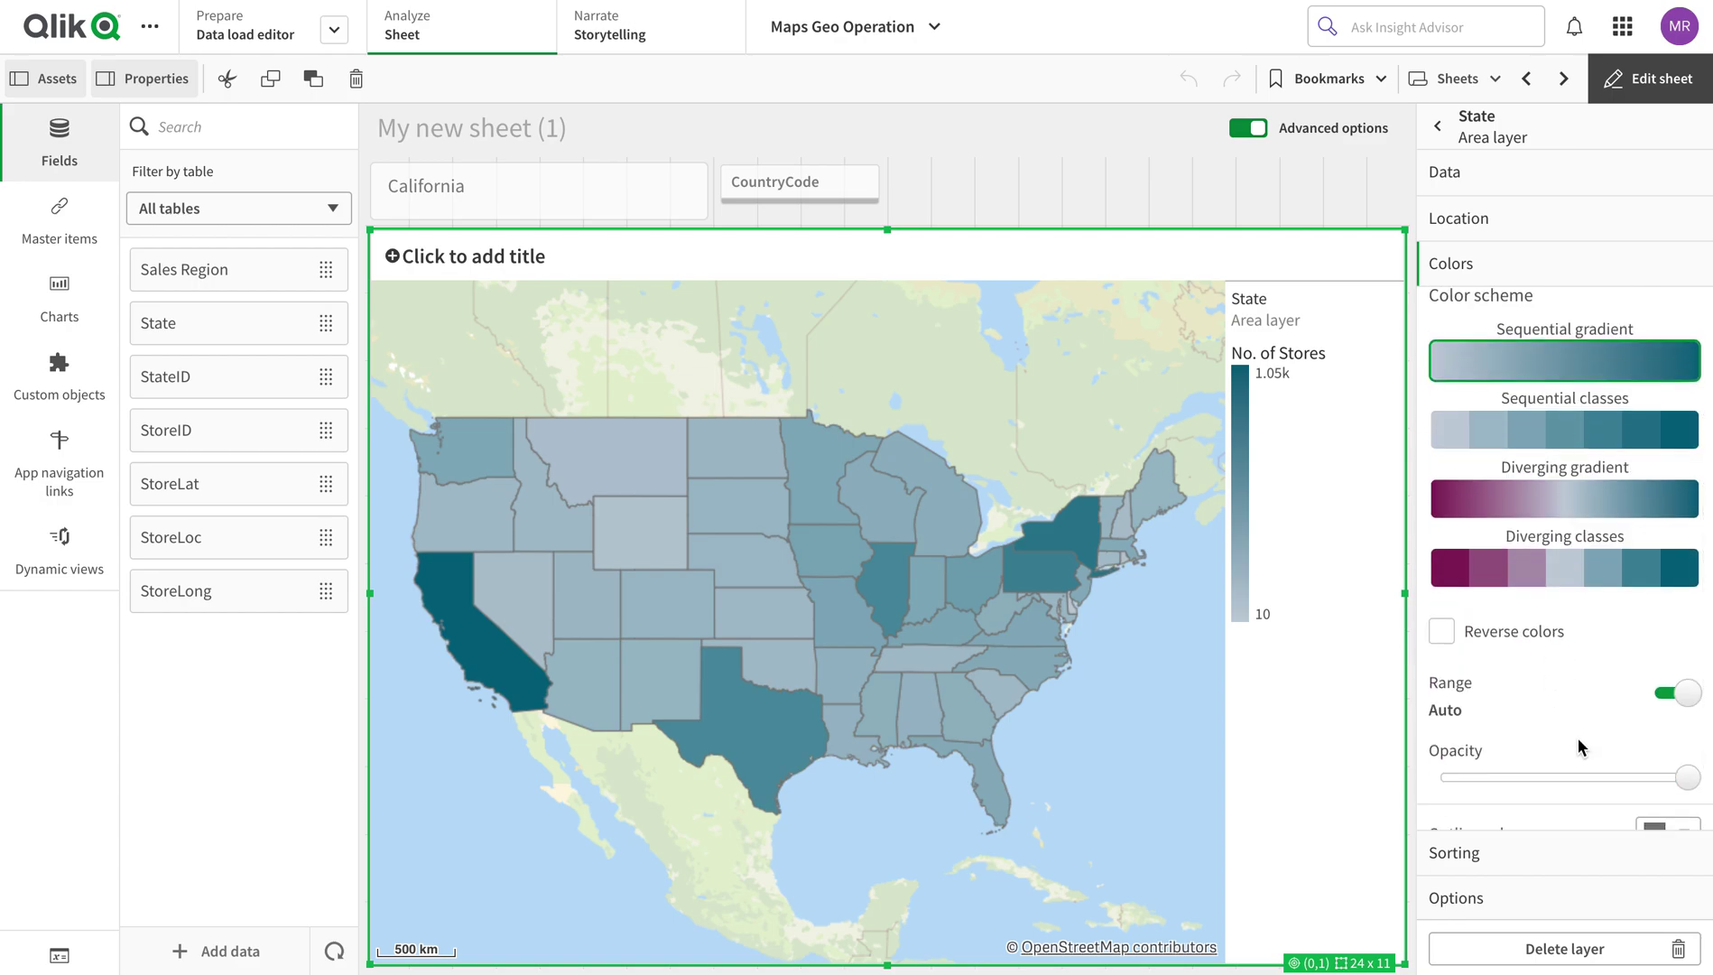
drag(1686, 776, 1590, 780)
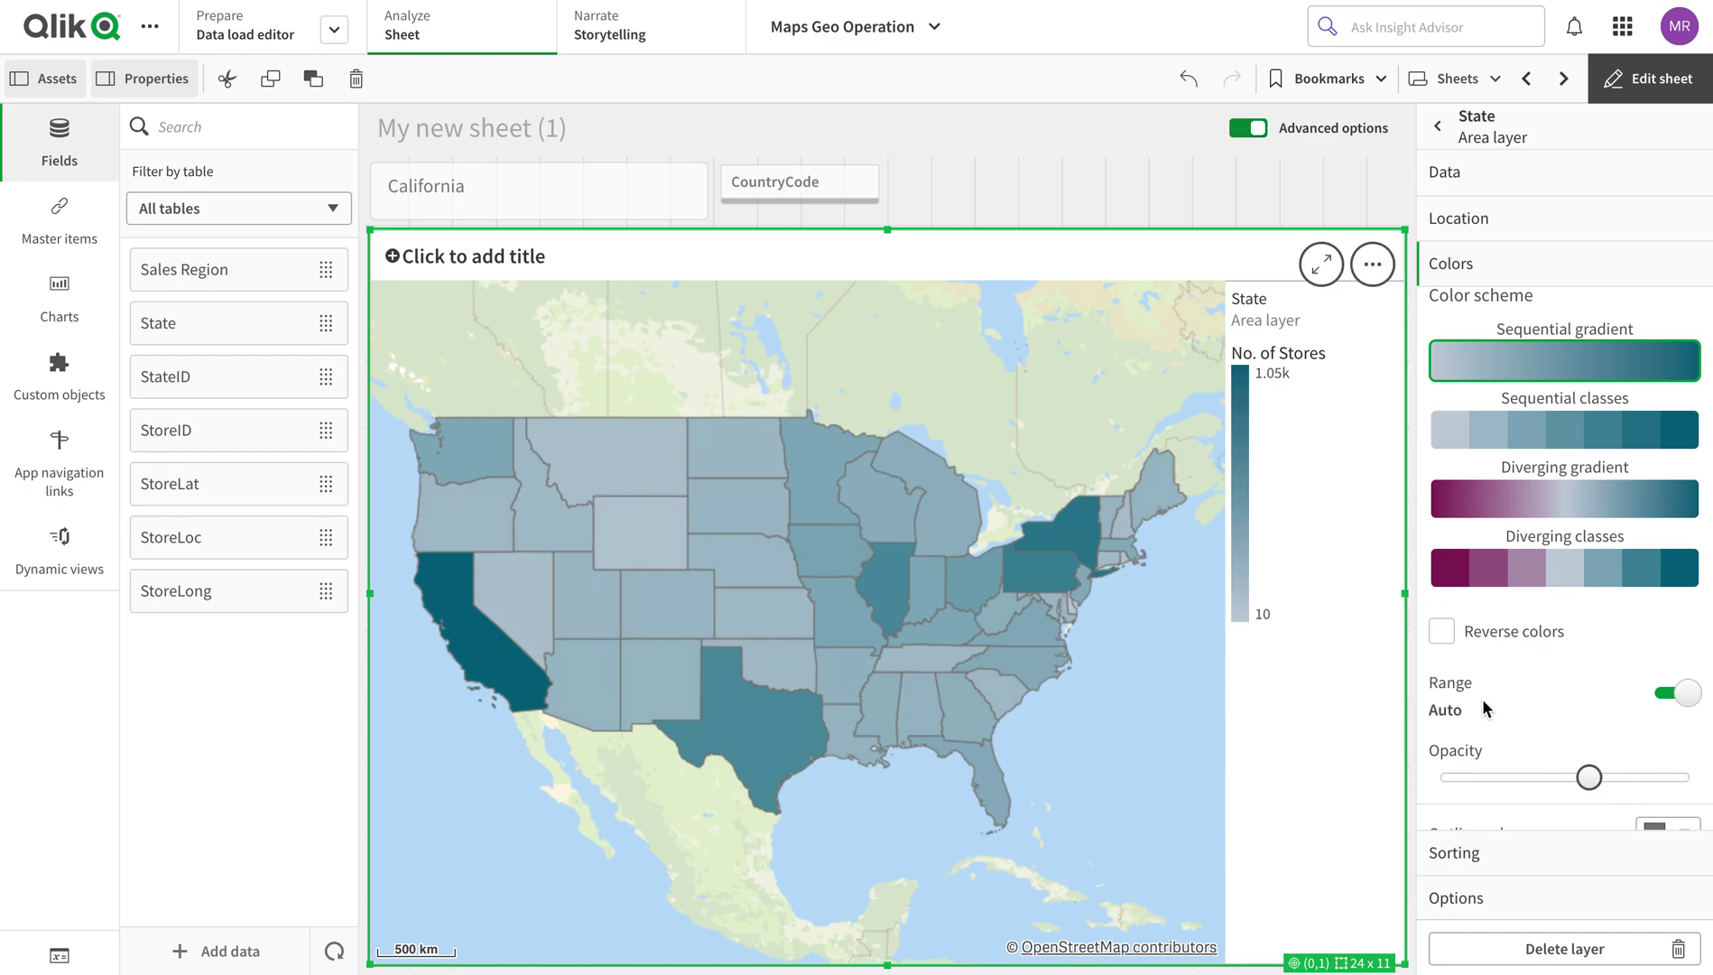
scroll(1481, 699, down, 1)
click(1675, 586)
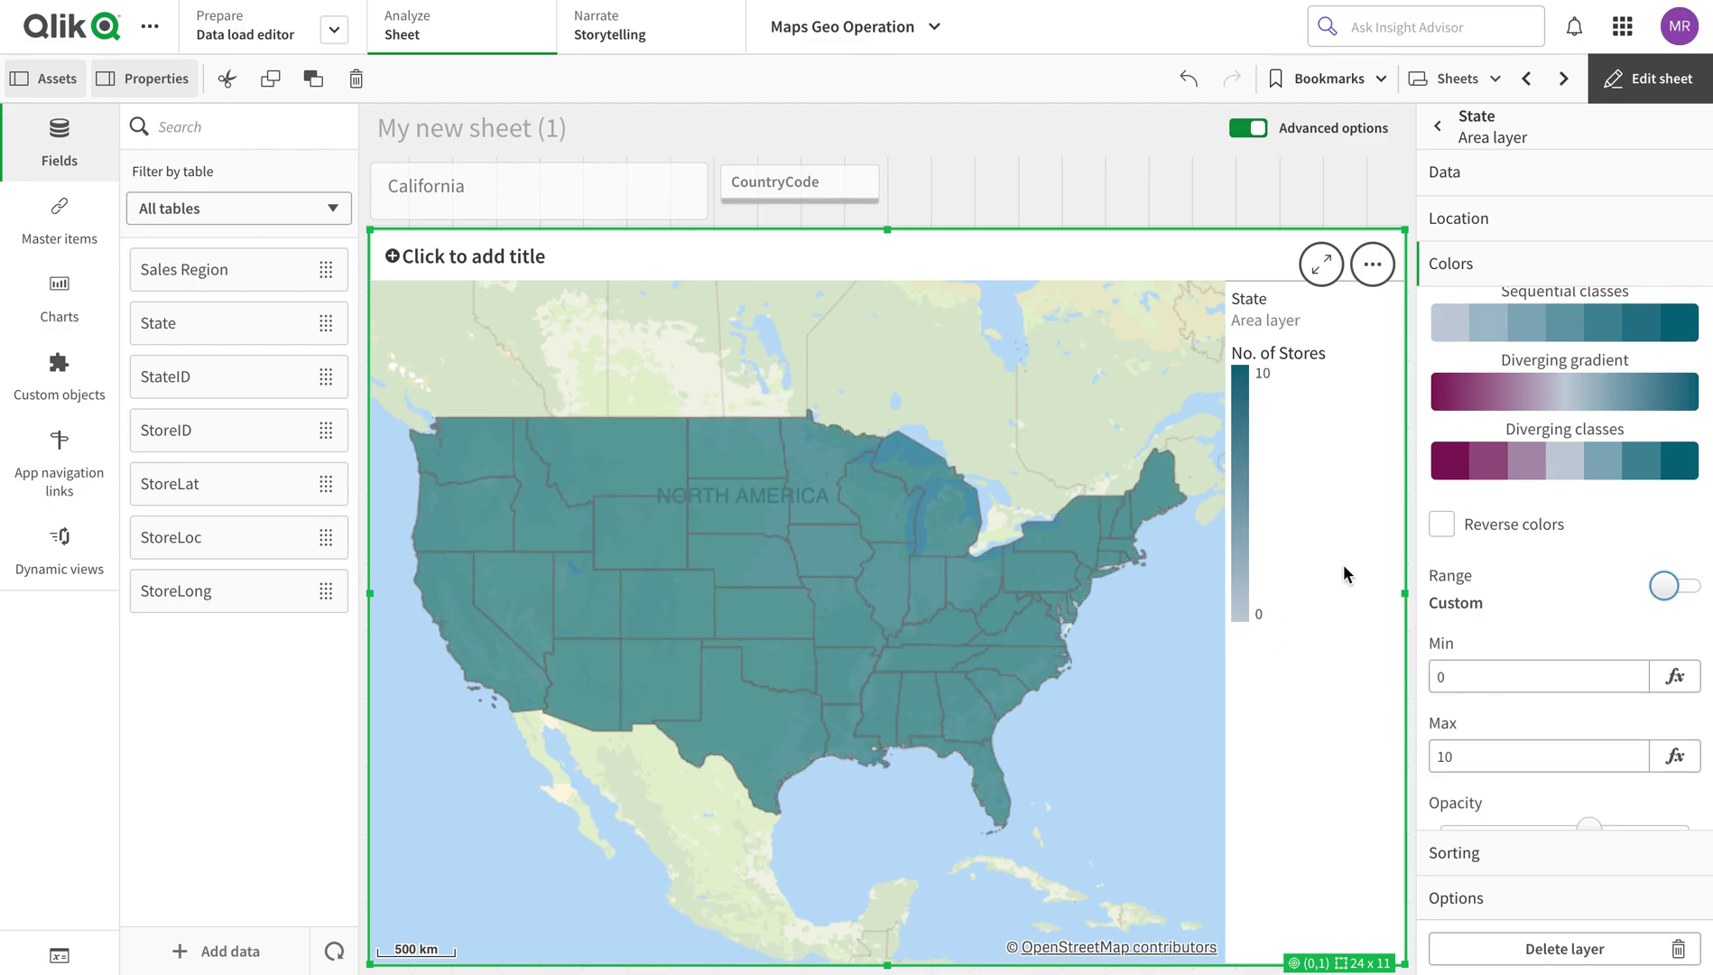
Set the maximum of the No. of Stores custom color range to 250
click(1519, 756)
key(ctrl+a)
text(250)
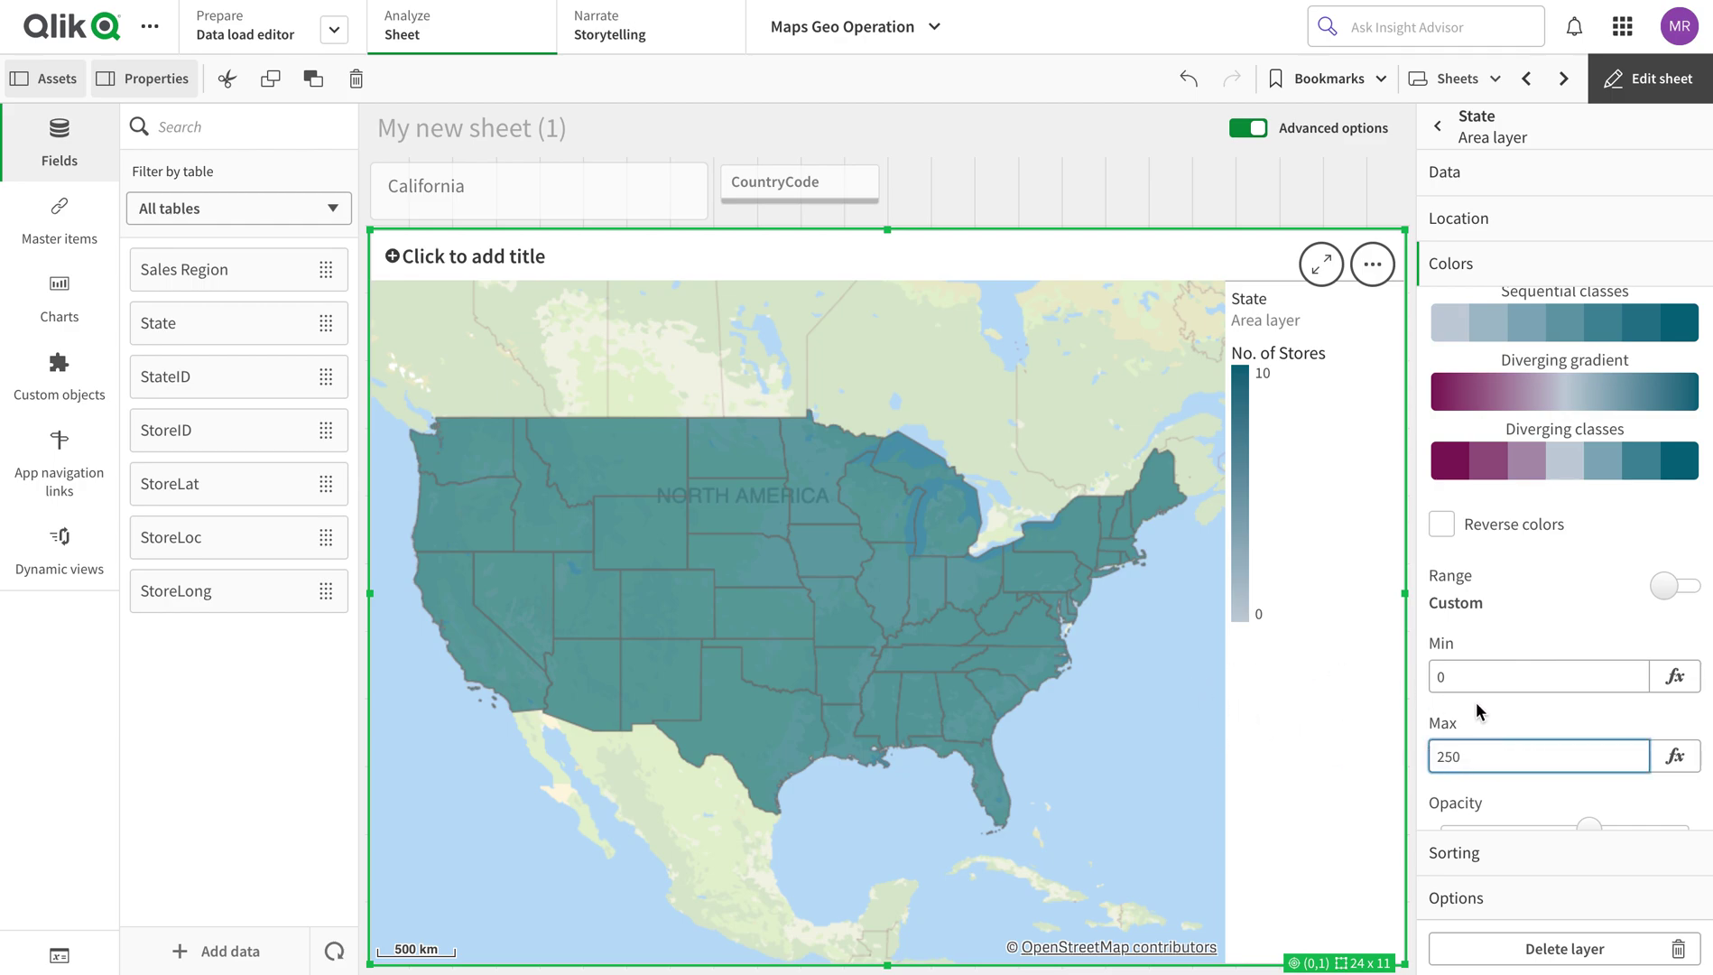
click(957, 578)
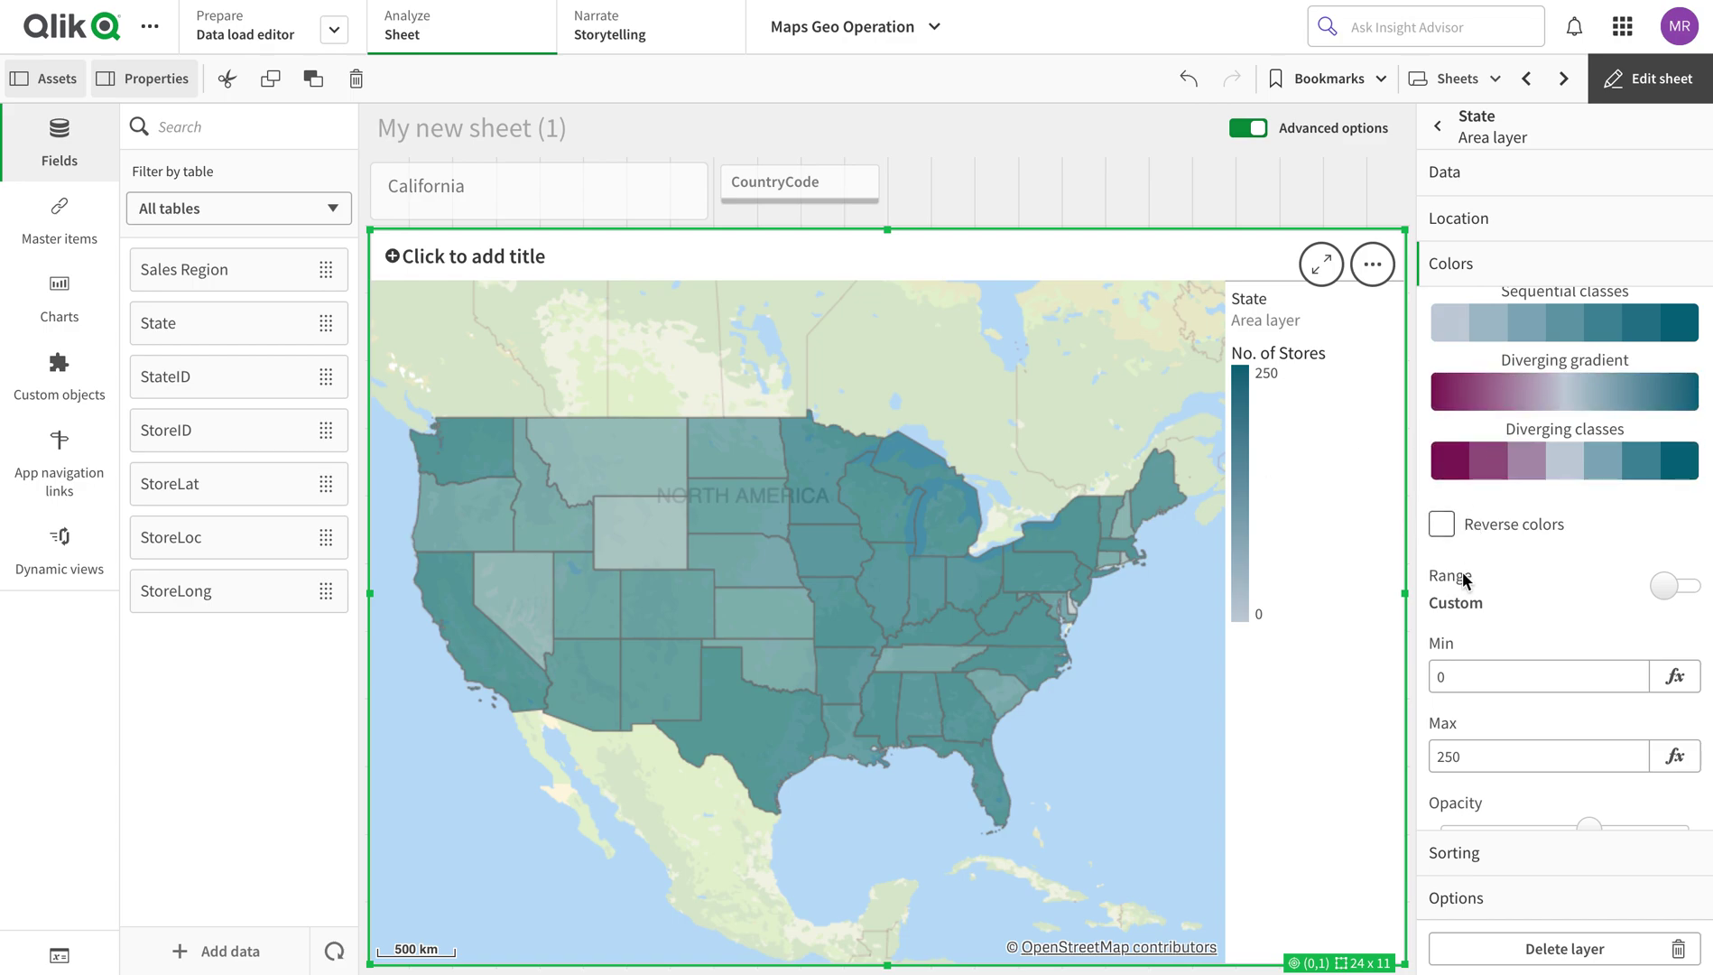
Switch the color measure's range to Auto and raise the area layer's fill opacity to roughly 85%
click(1674, 588)
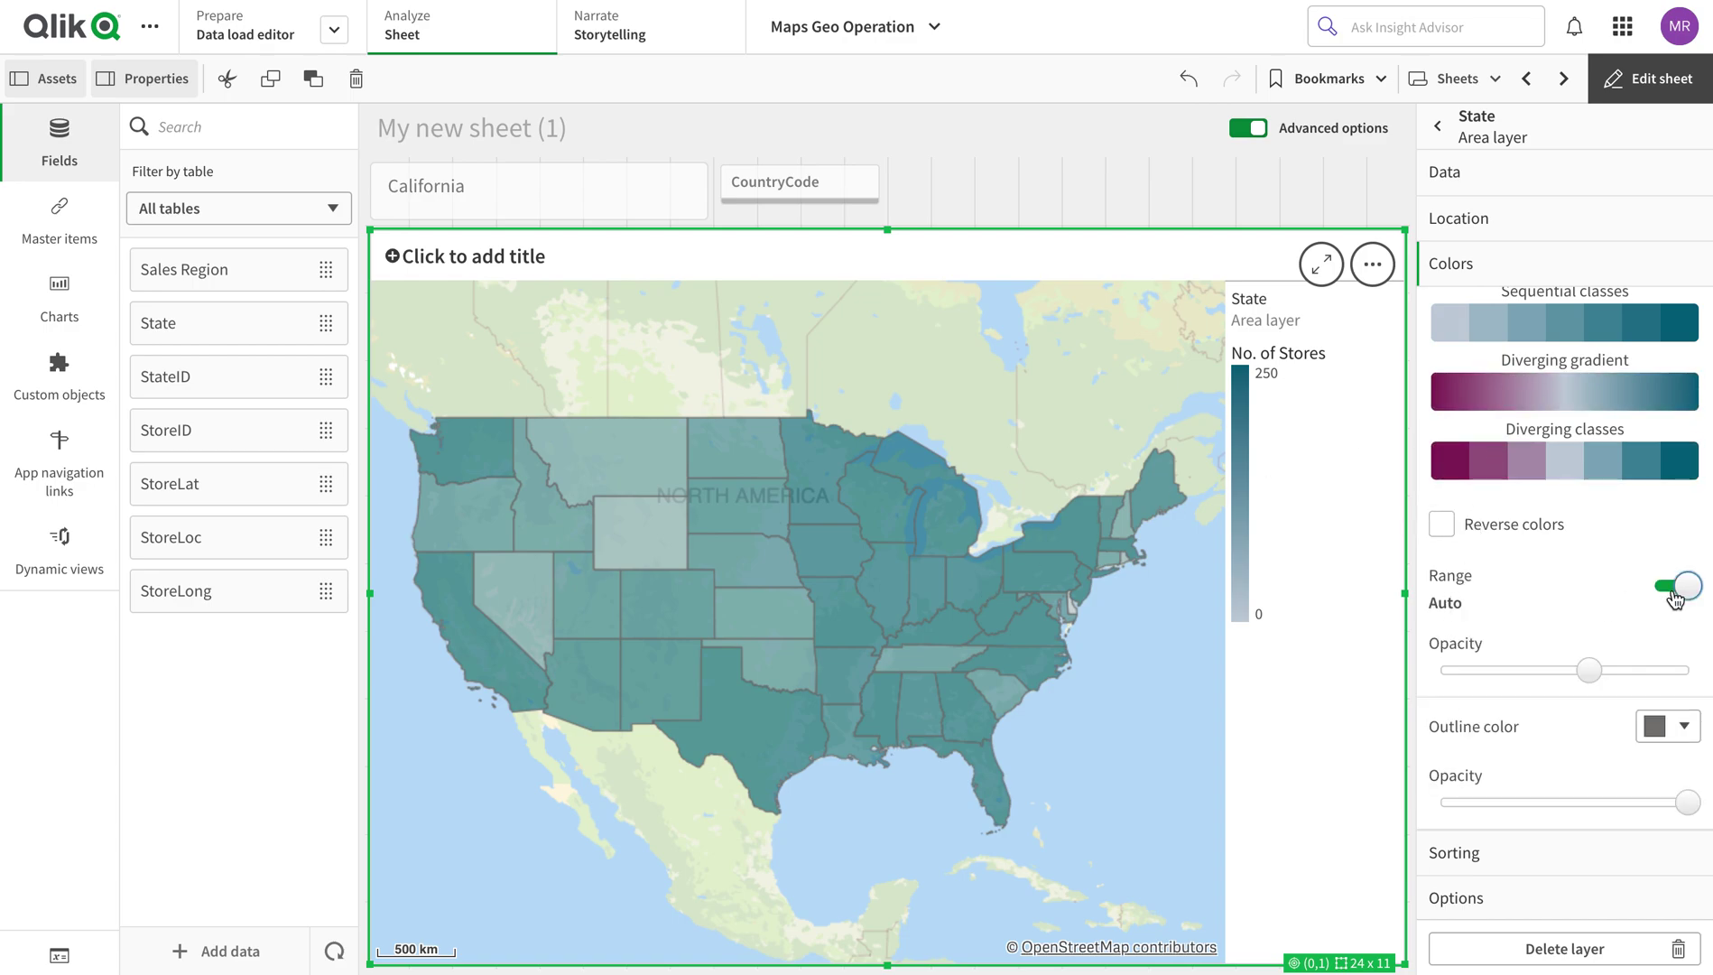
drag(1589, 670, 1651, 672)
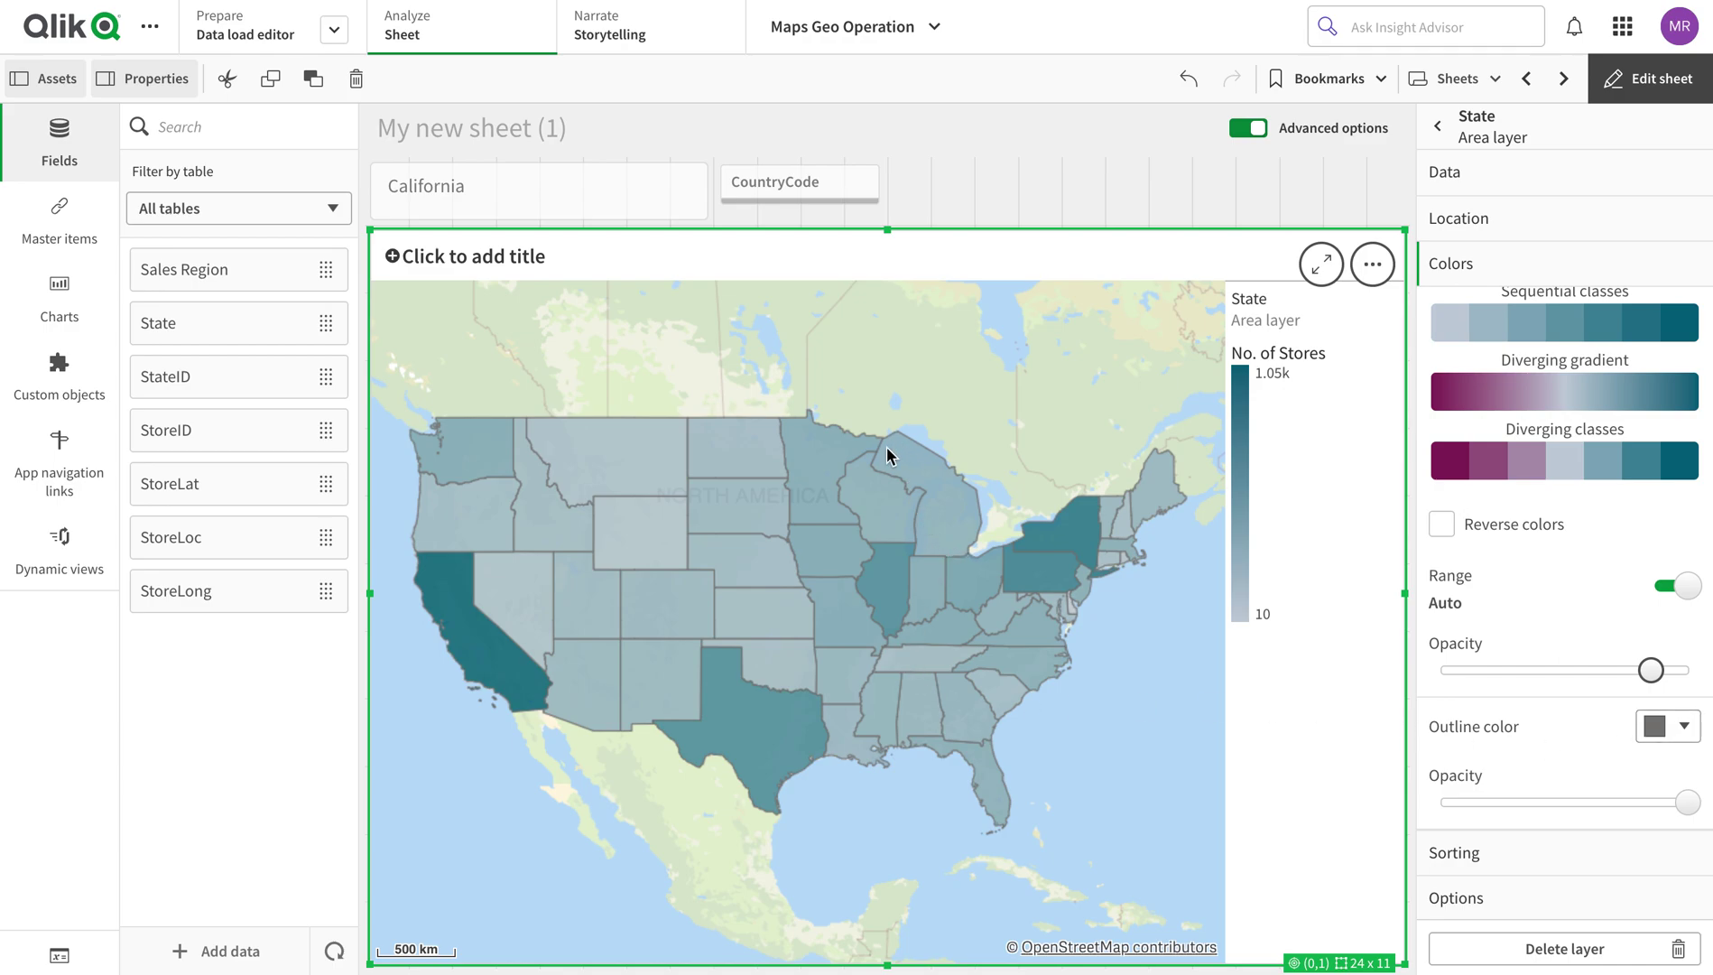
Change the outline color of the state areas to black
click(1674, 728)
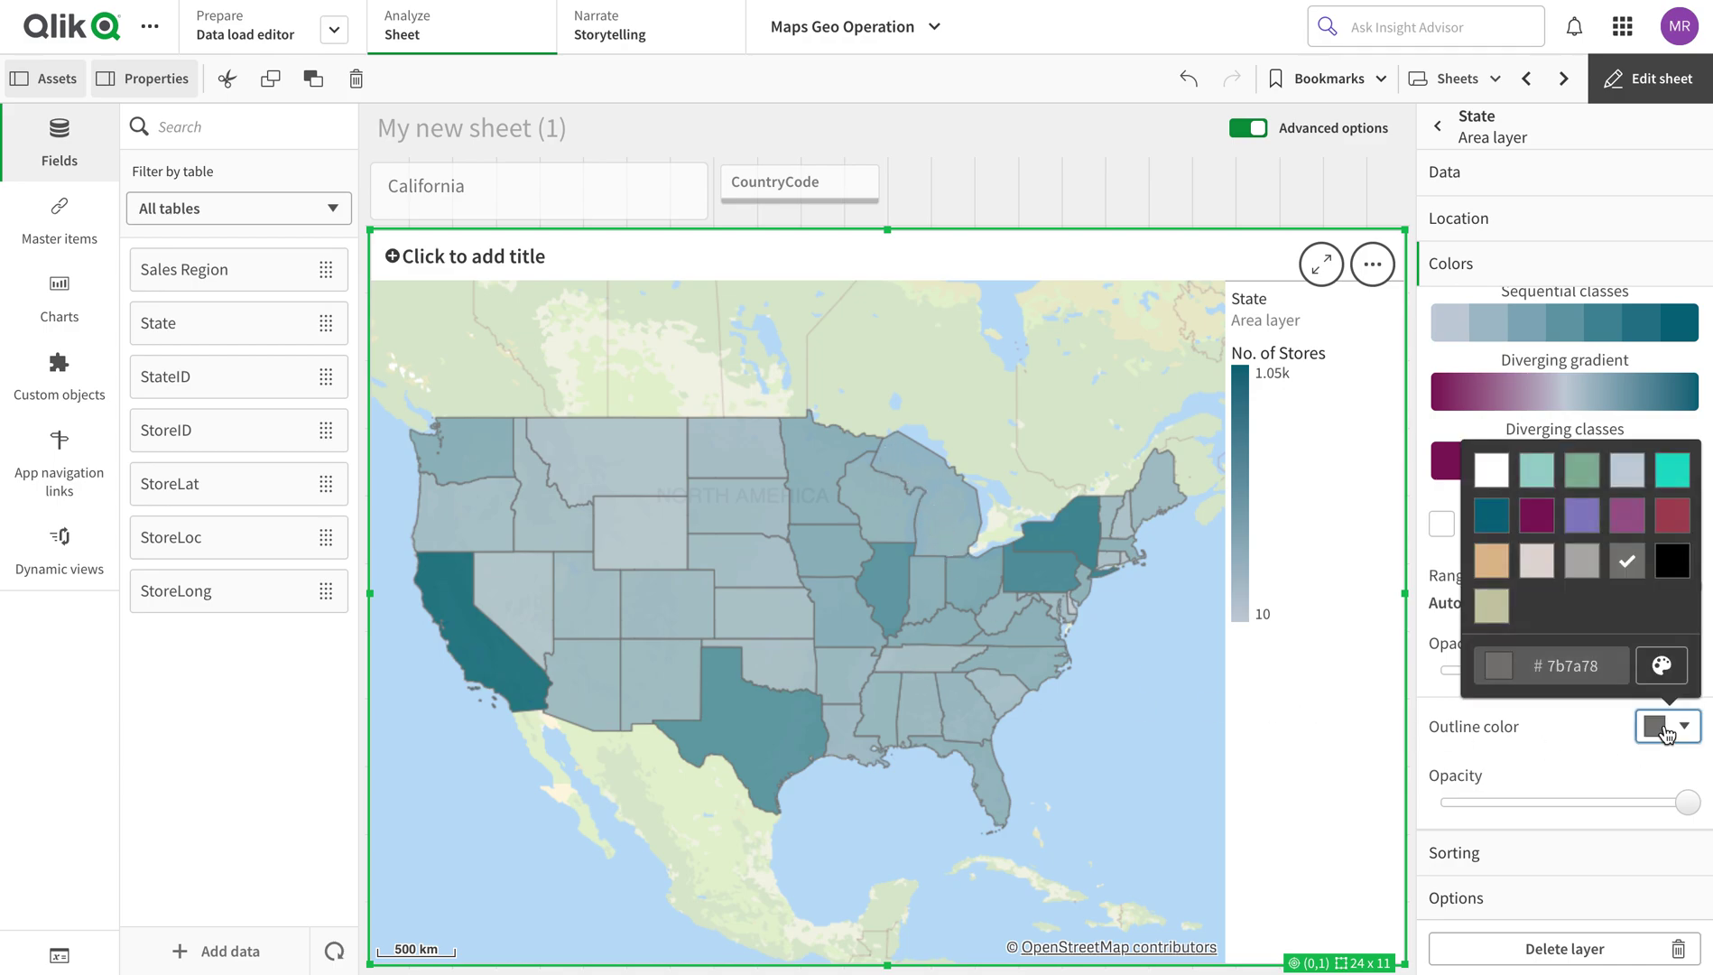
click(1671, 561)
click(1572, 734)
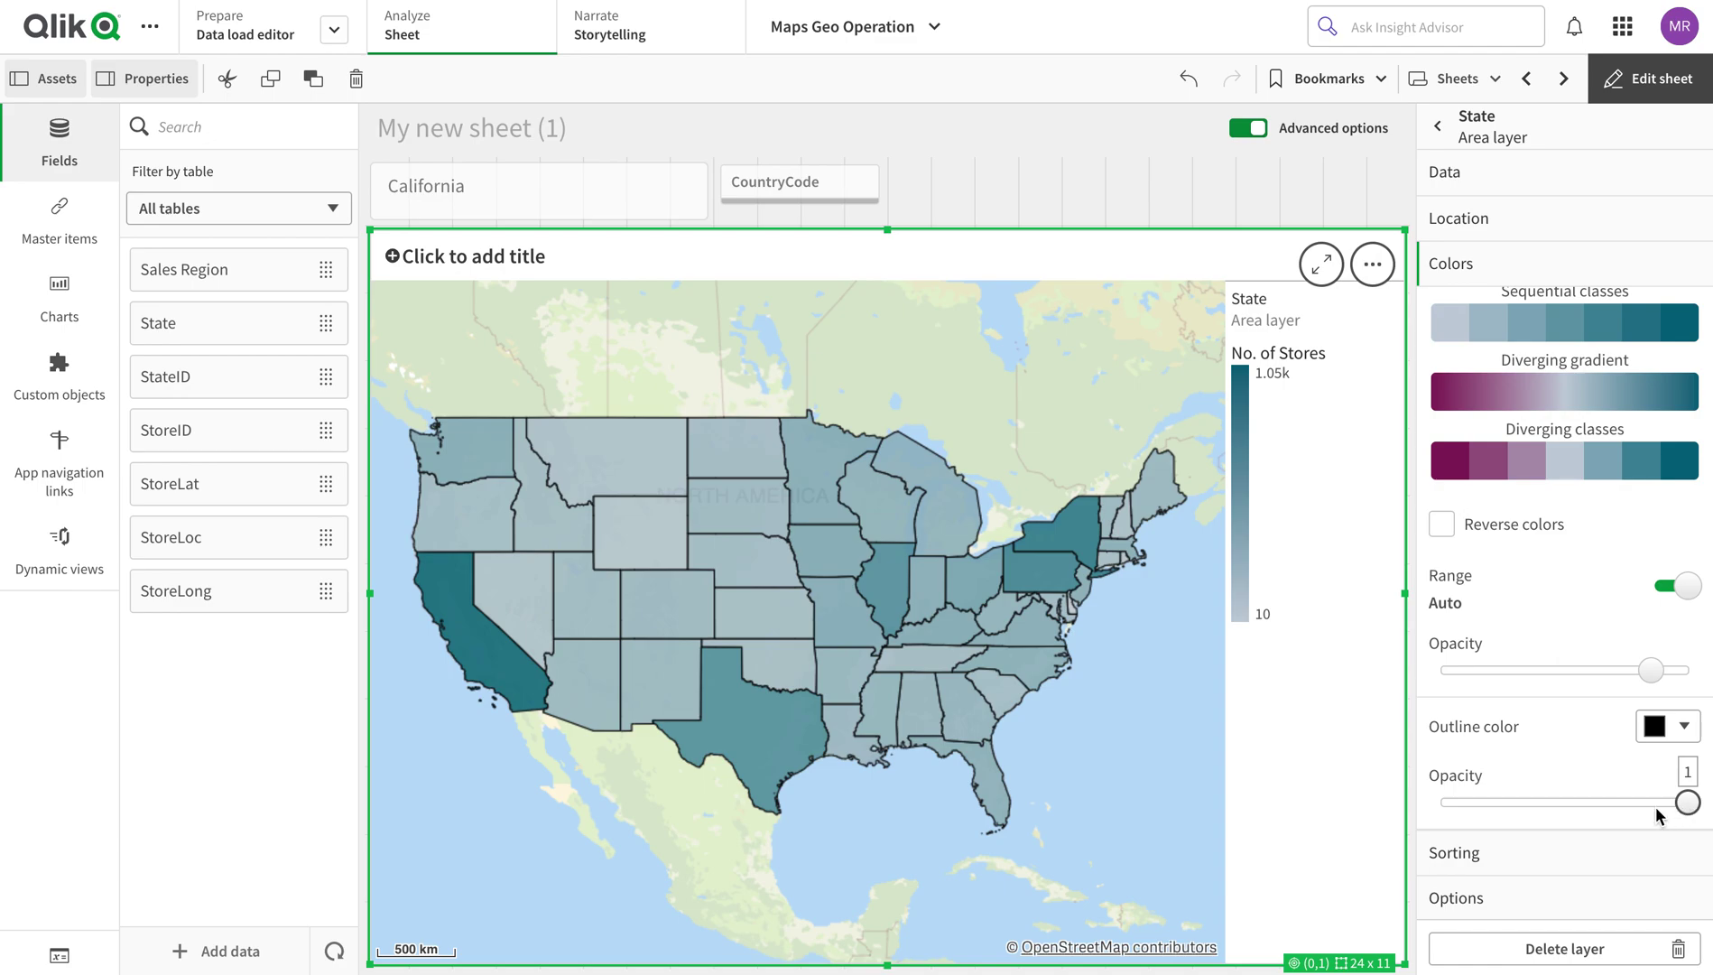
Examine the State layer's sorting settings and its general options, including the legend display choices
click(1552, 852)
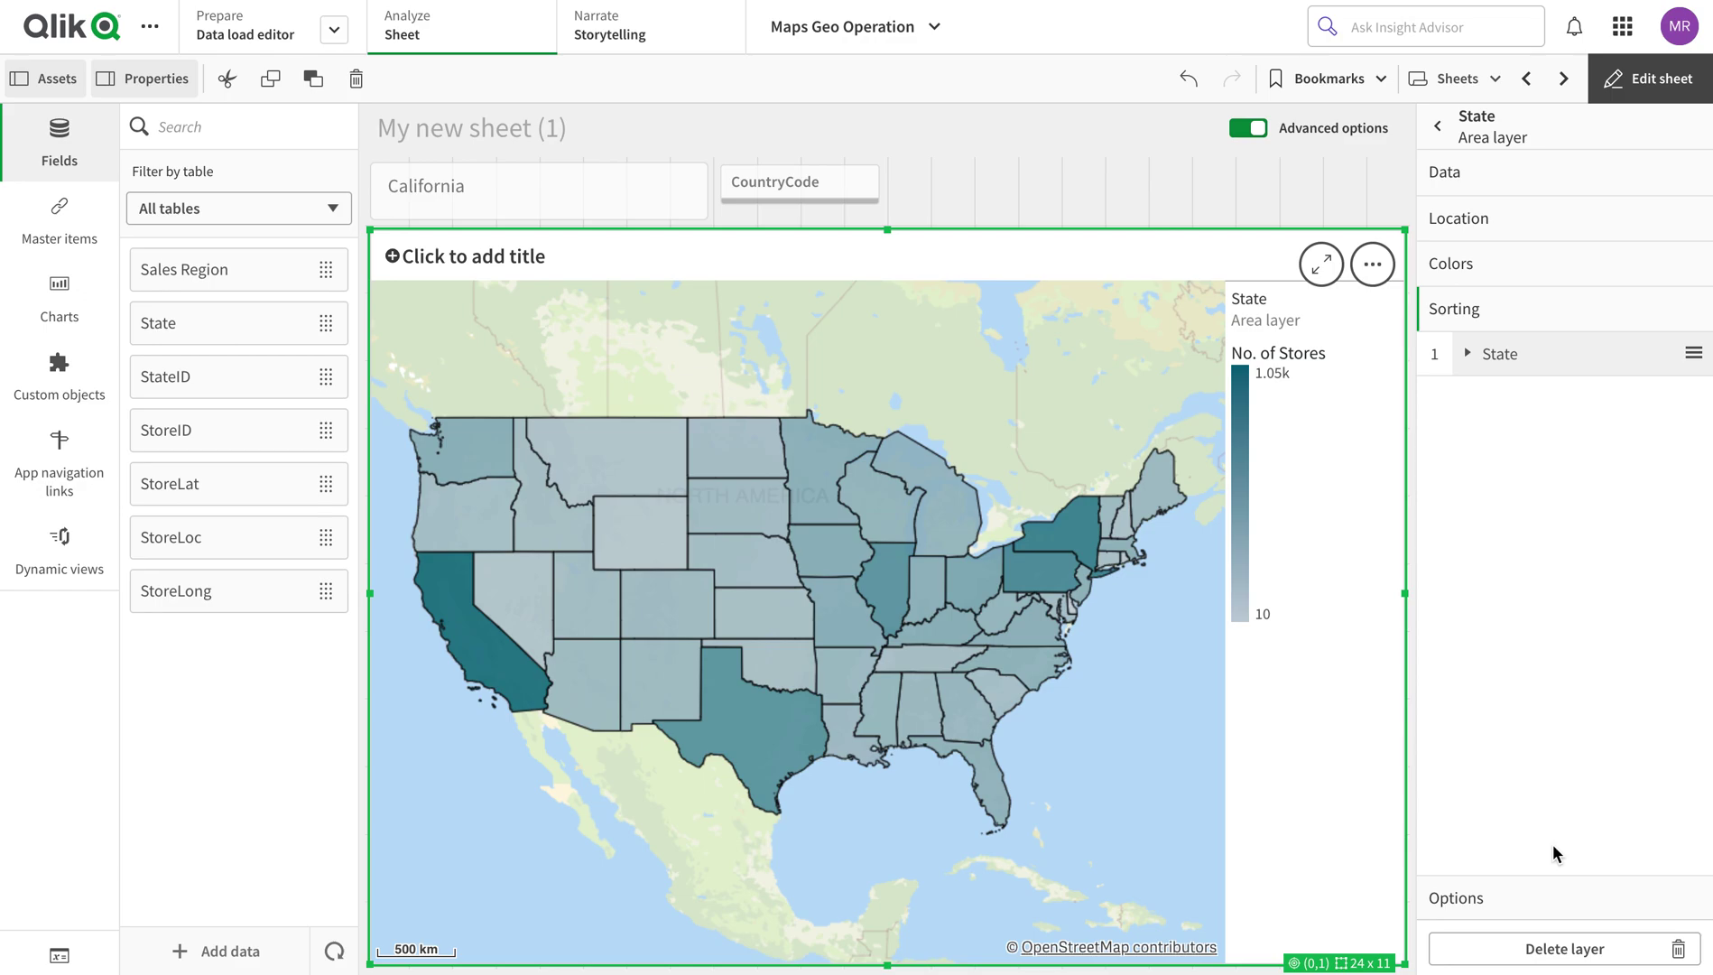
click(1468, 358)
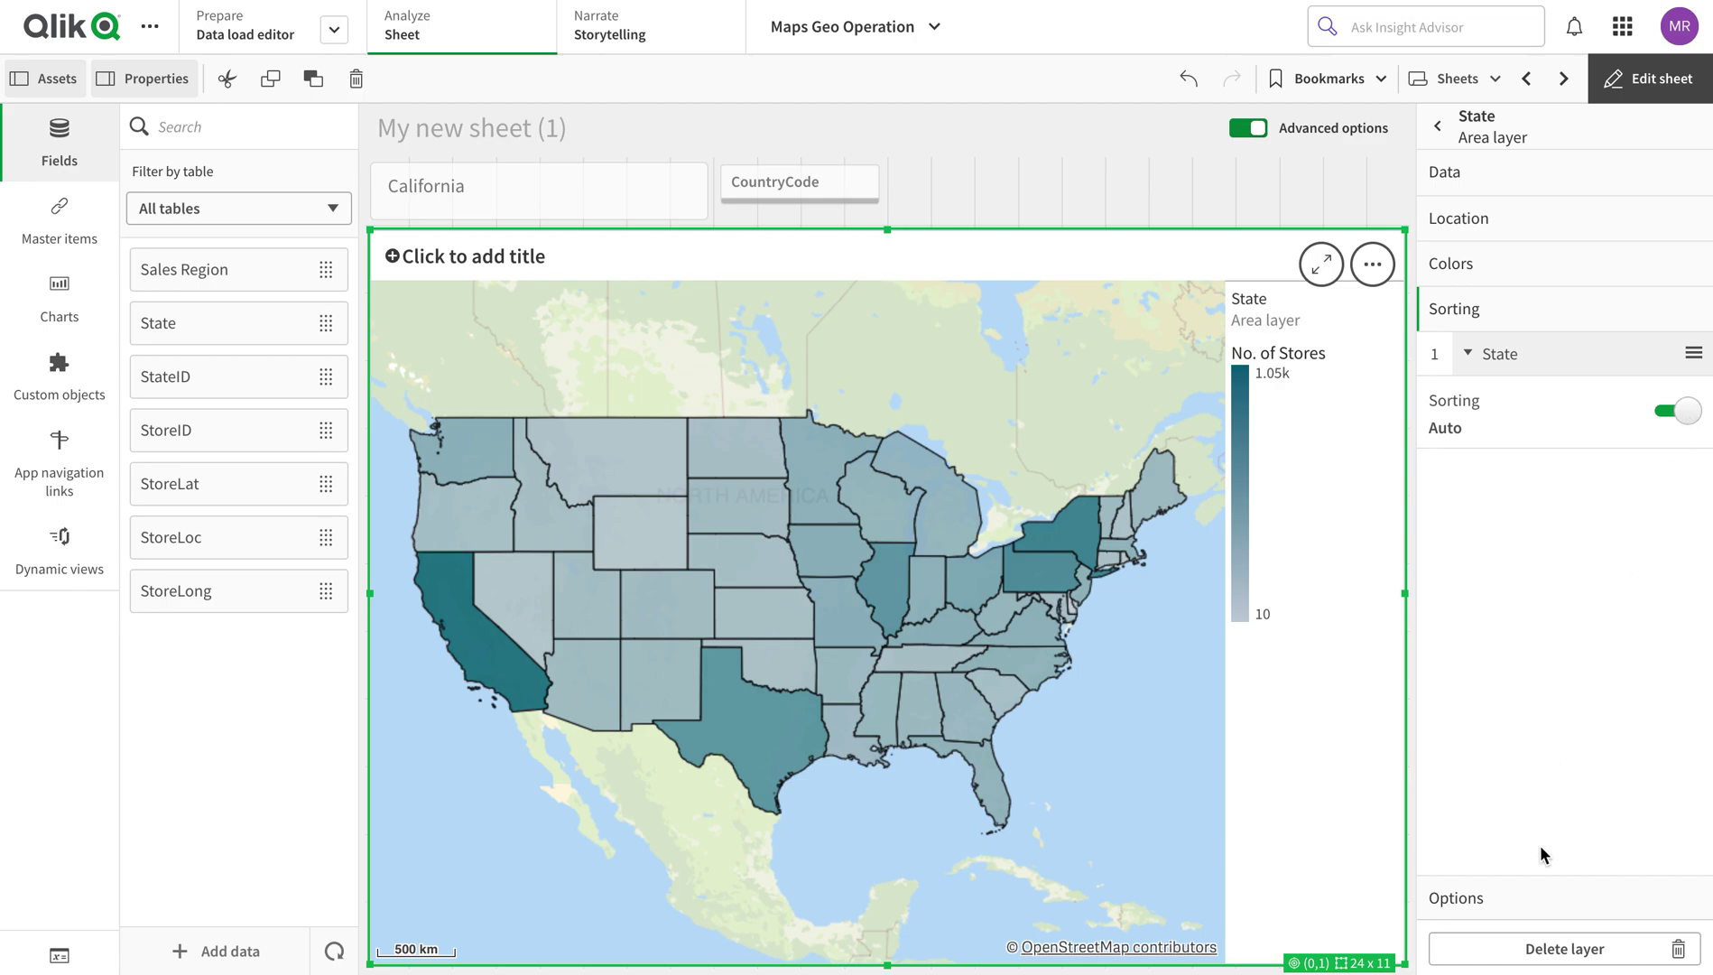
click(1547, 887)
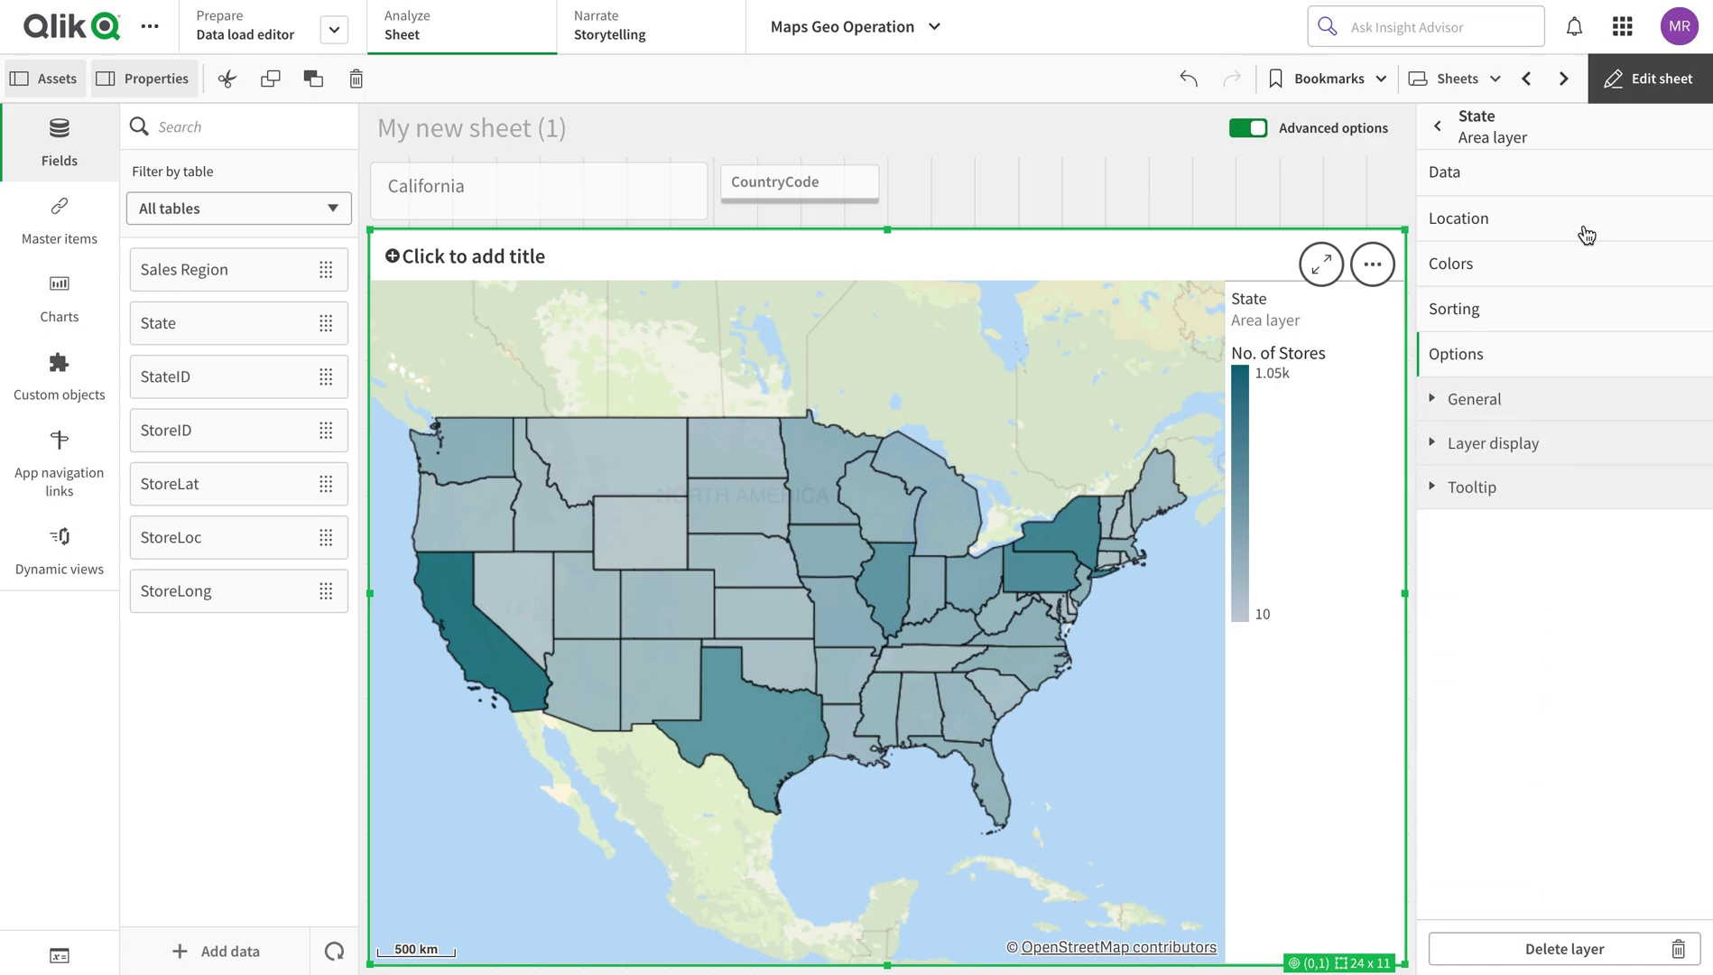
click(1531, 399)
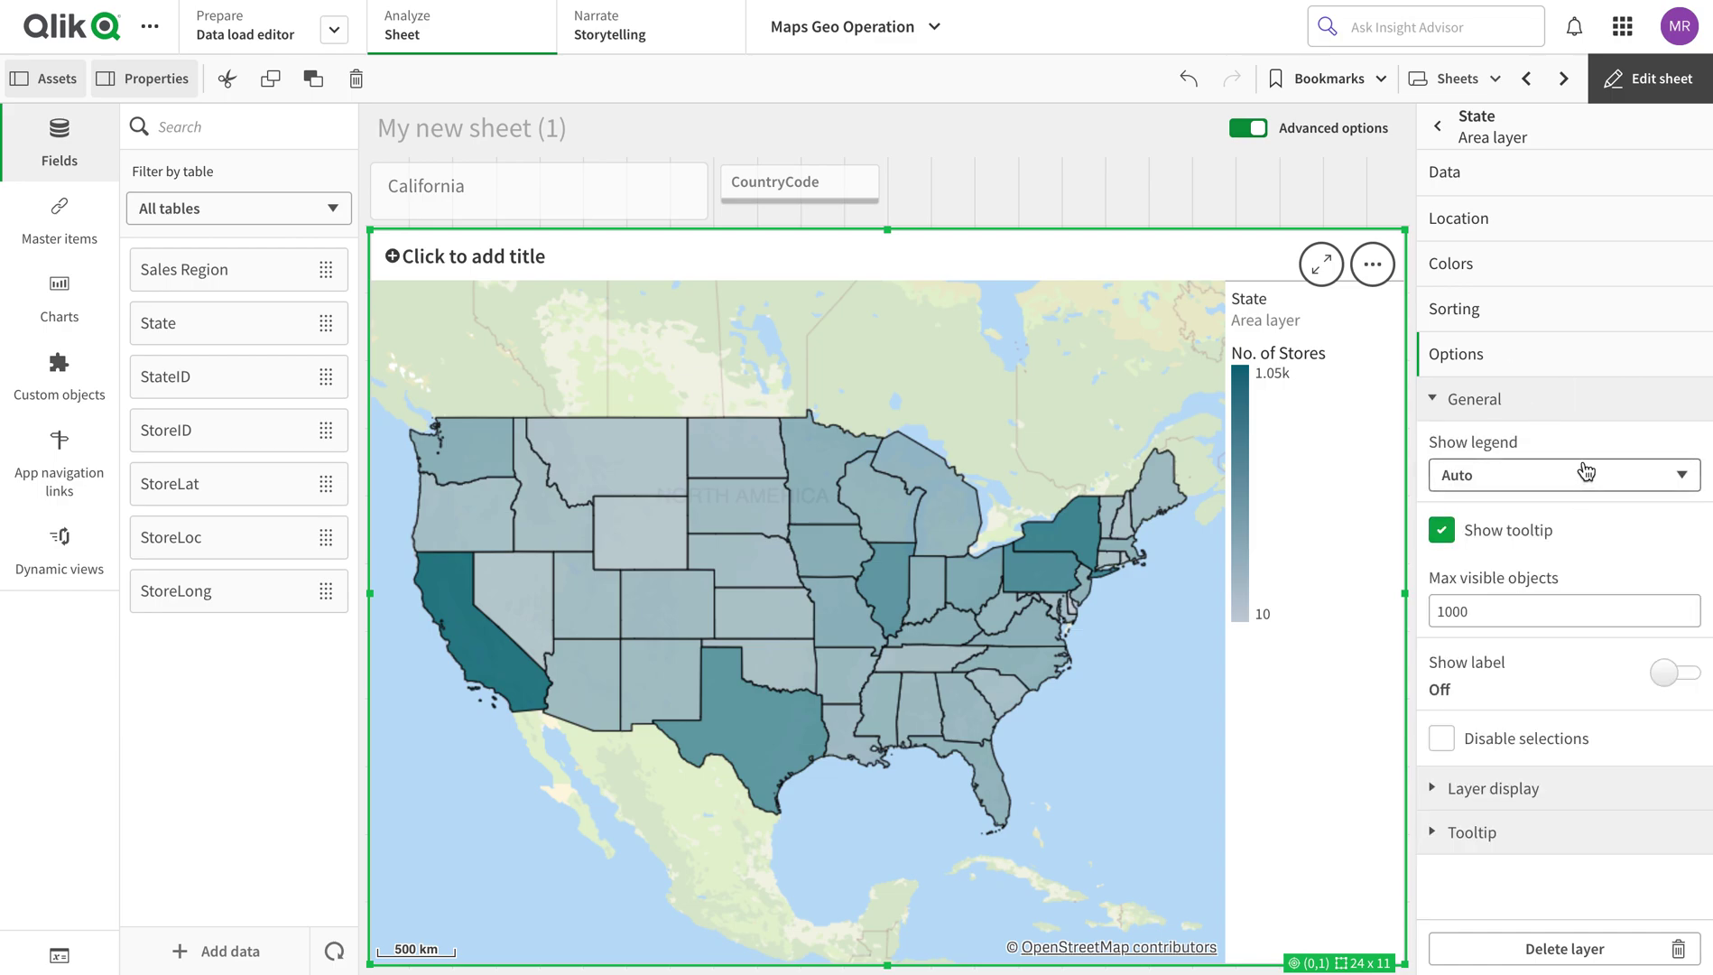
click(1586, 469)
click(1582, 459)
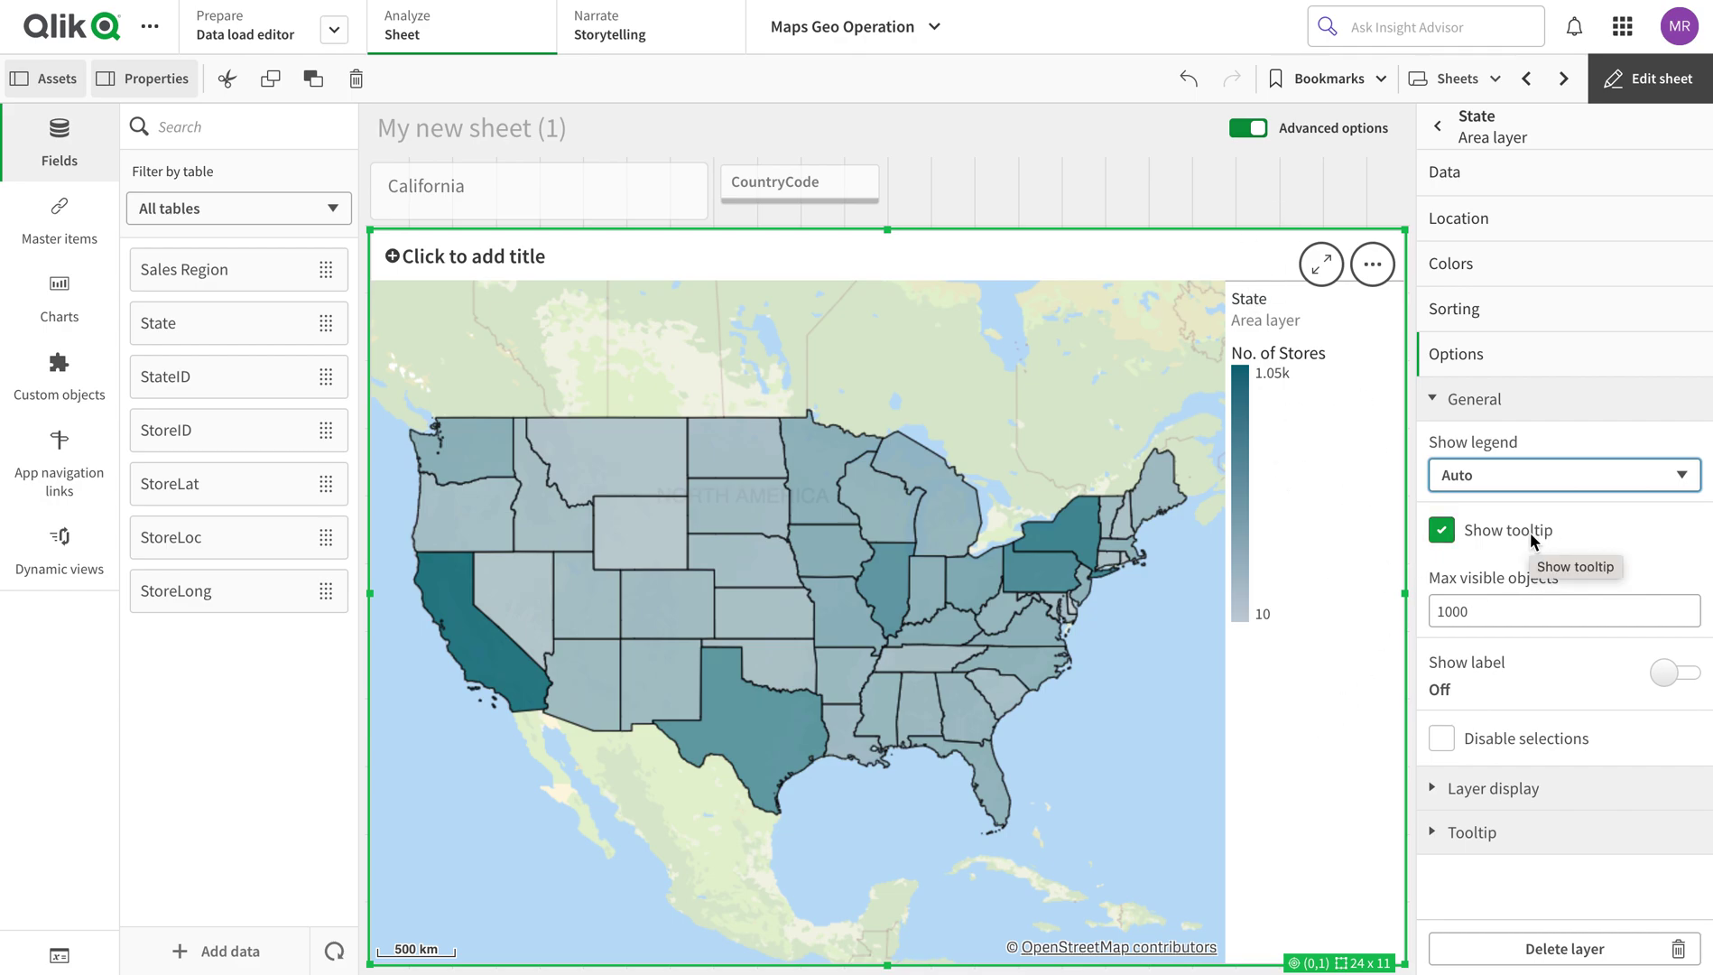
Limit the State layer's maximum visible objects to 30
click(1628, 610)
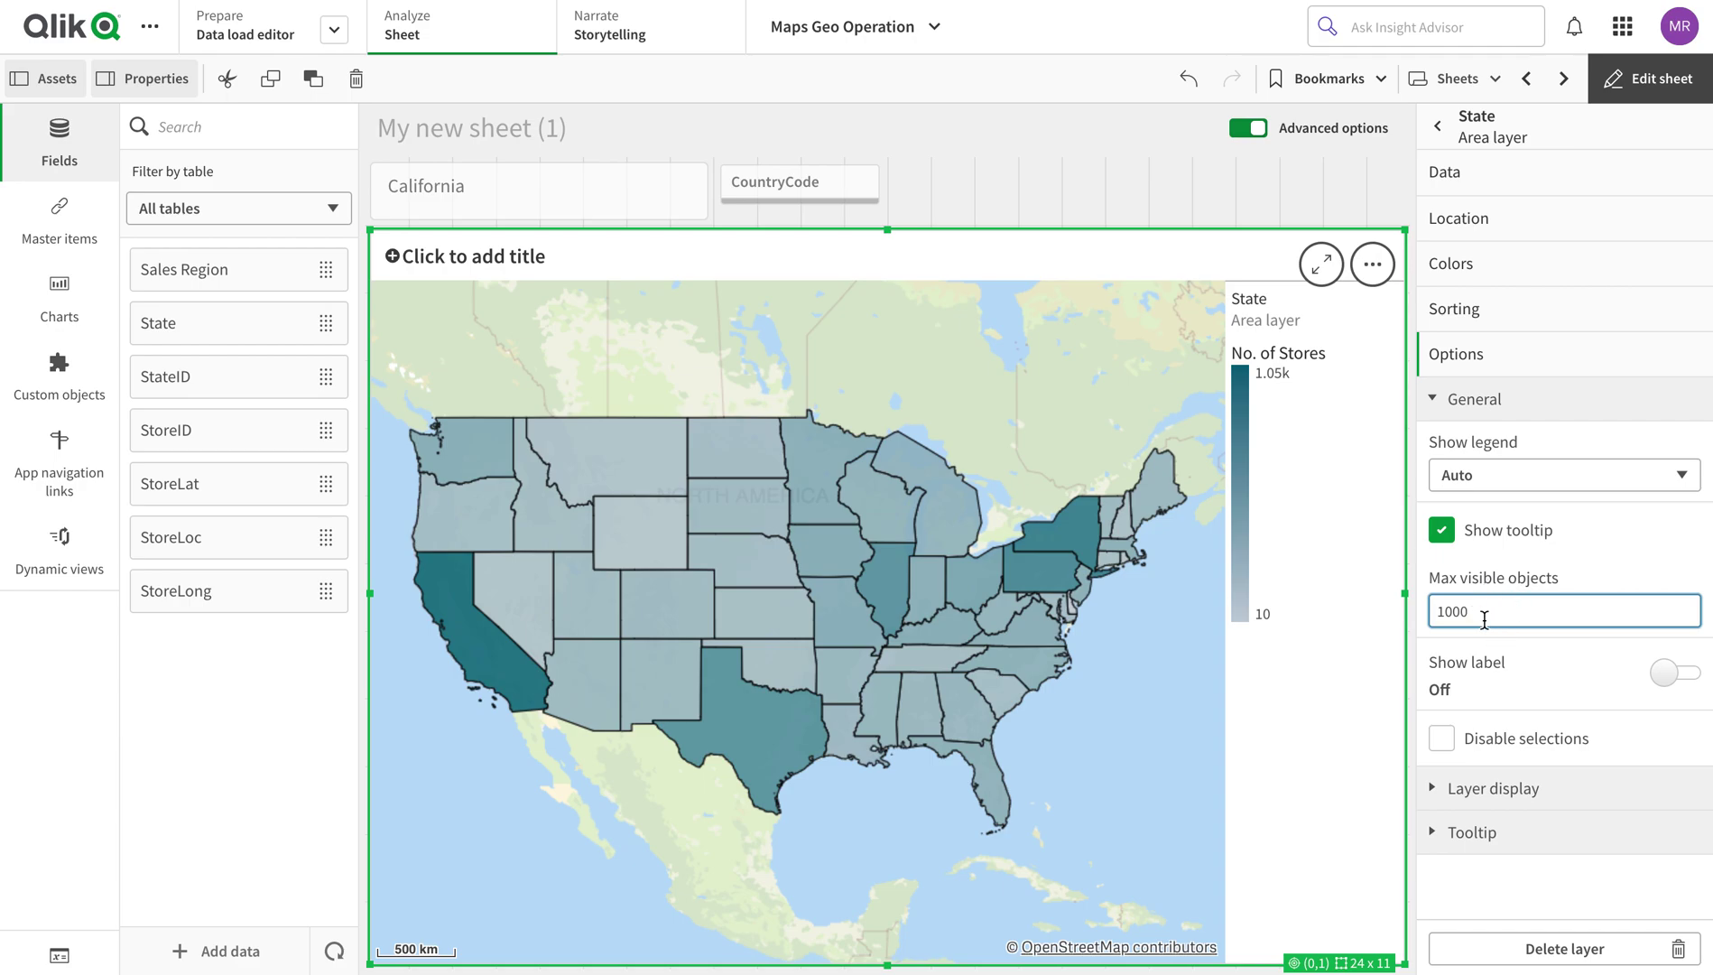
drag(1487, 612, 1387, 591)
text(30)
click(1572, 550)
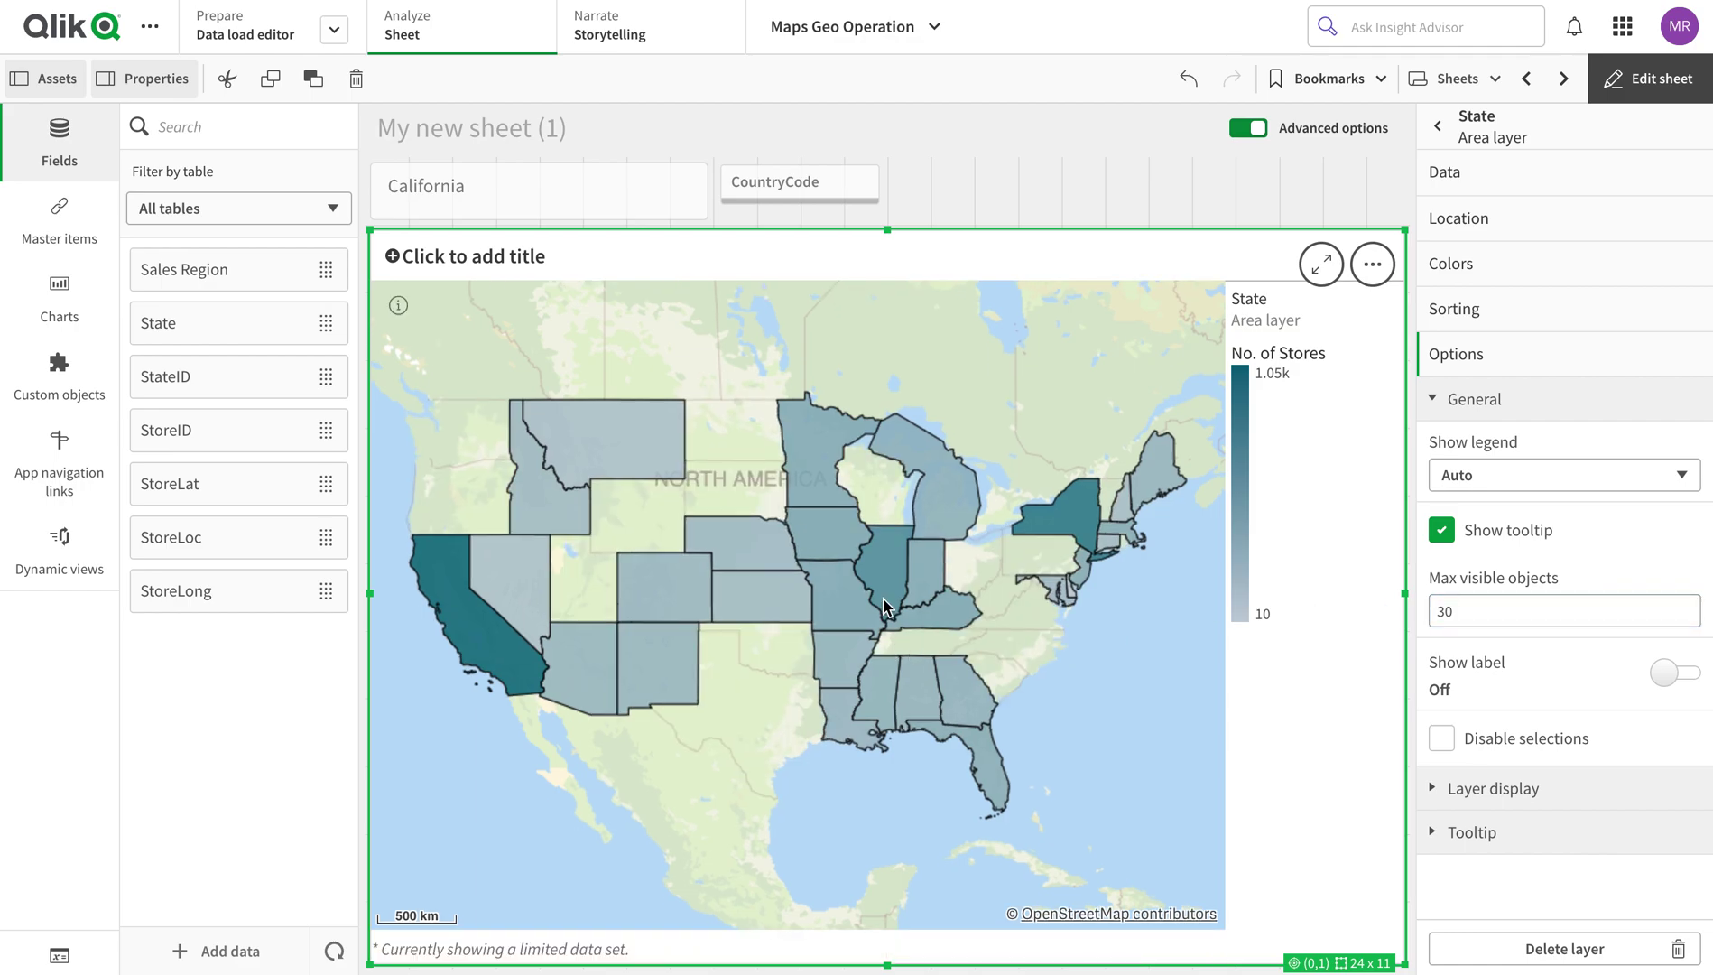
Set the State layer's maximum visible objects back to 1000
drag(1460, 612, 1426, 611)
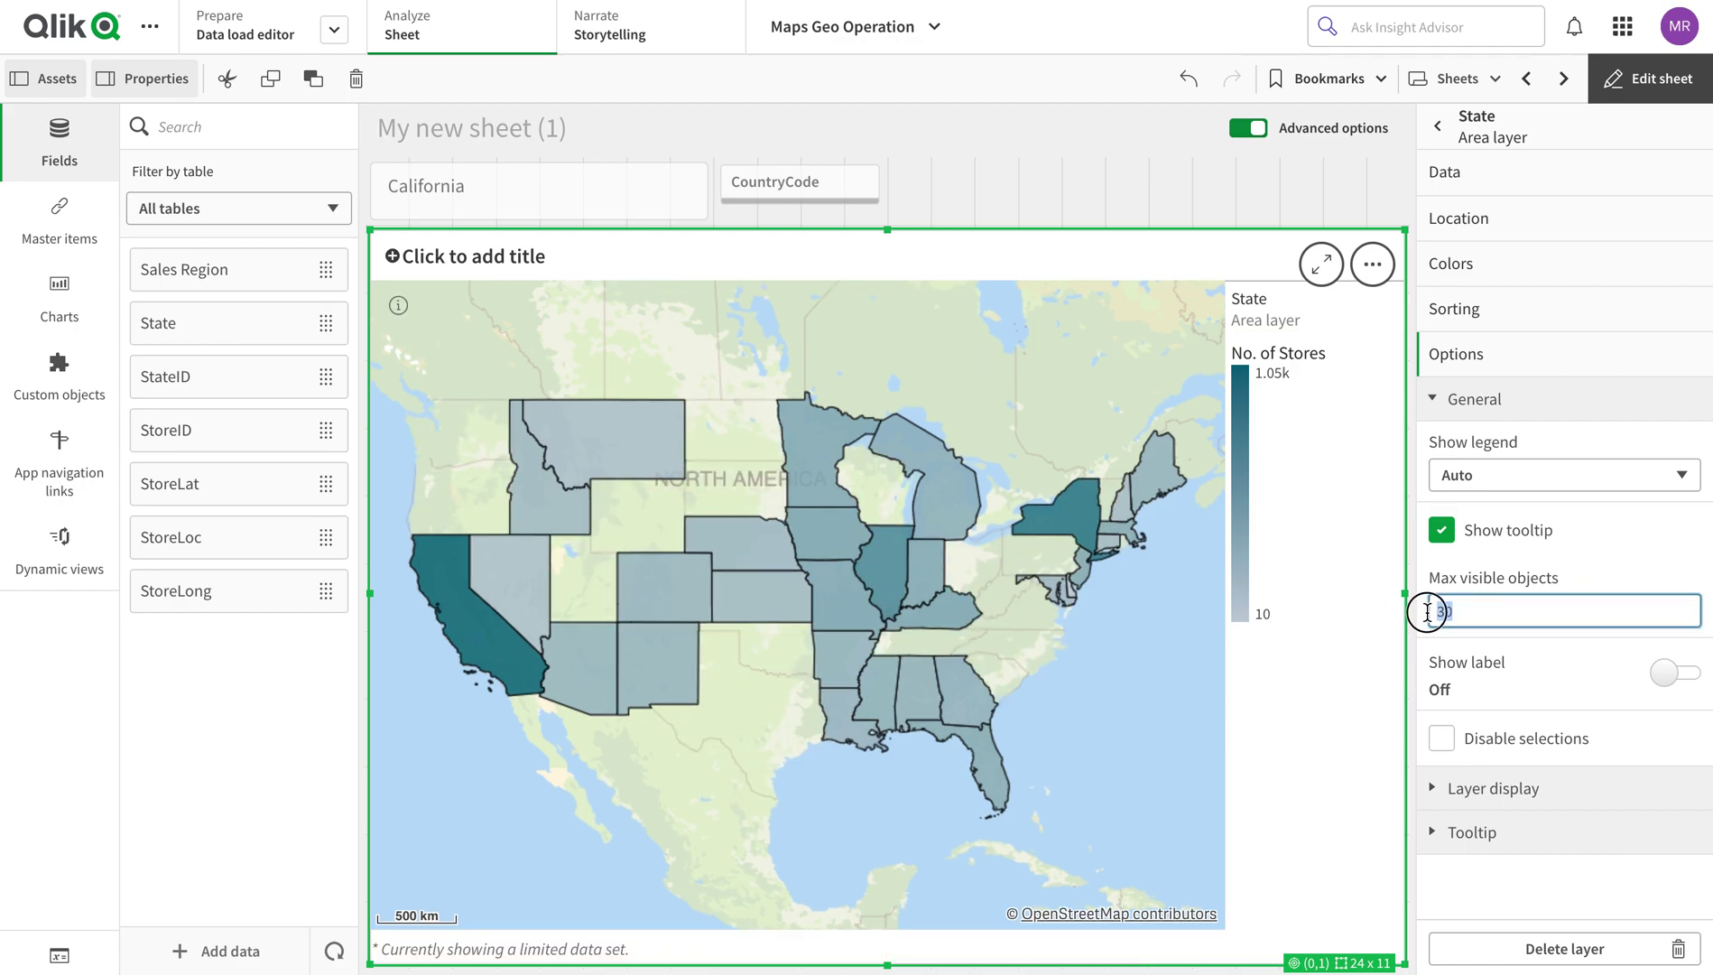
key(BackSpace)
text(100)
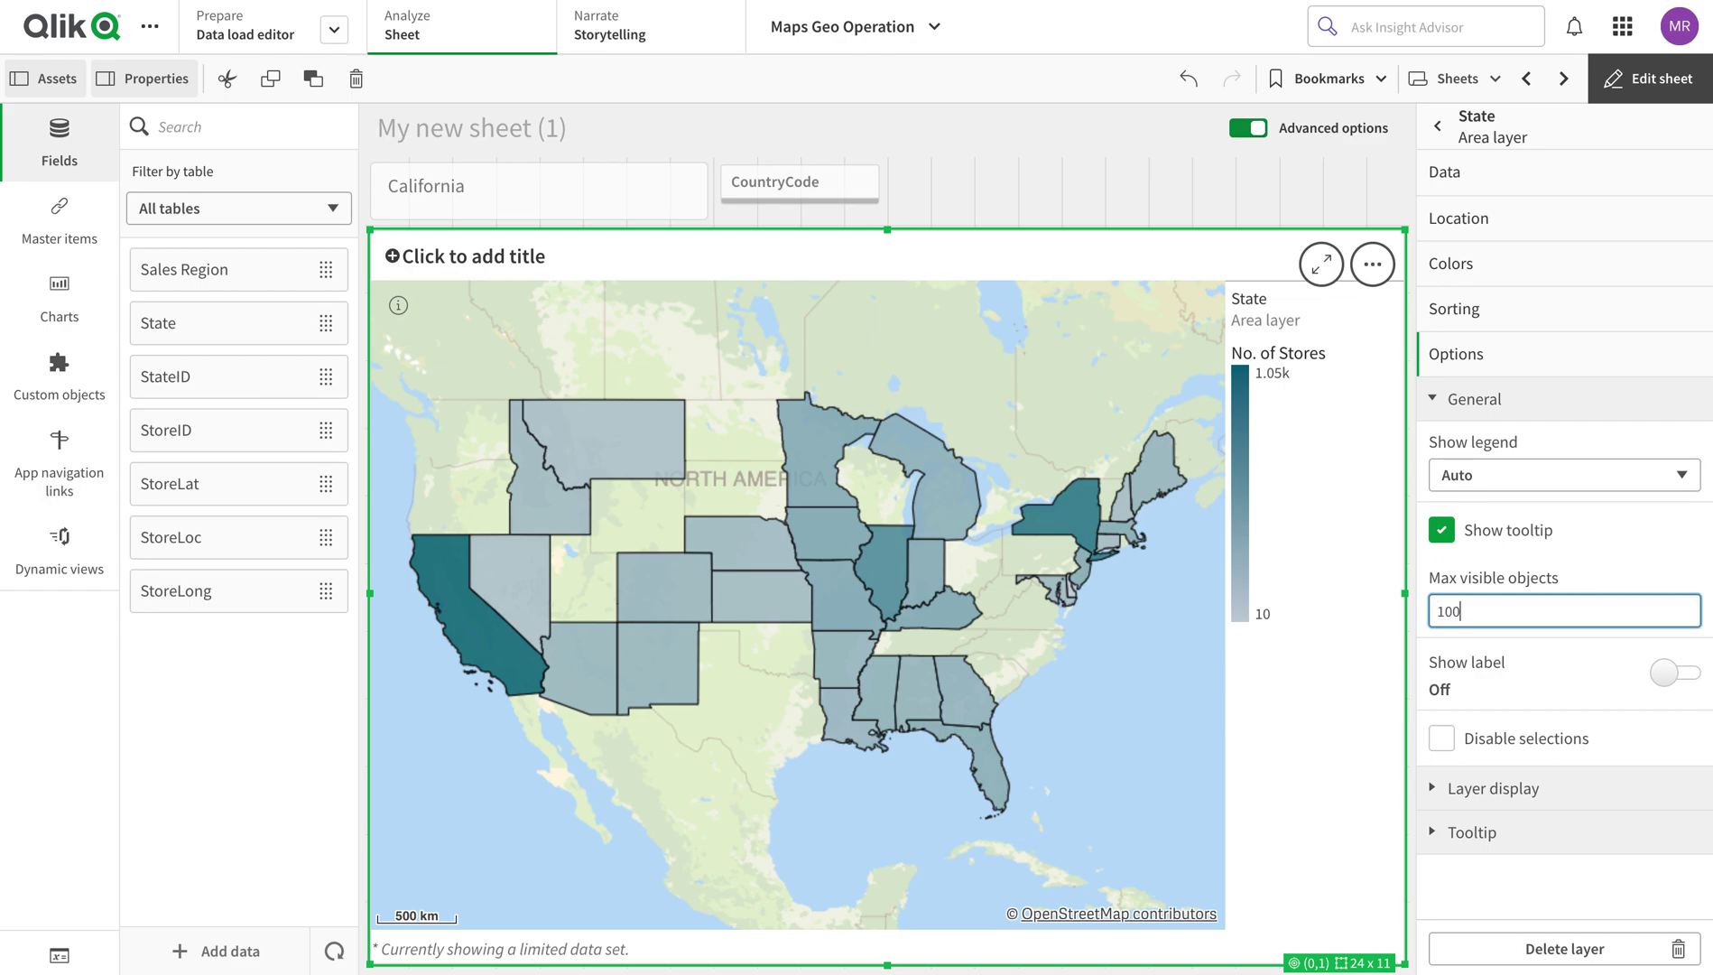
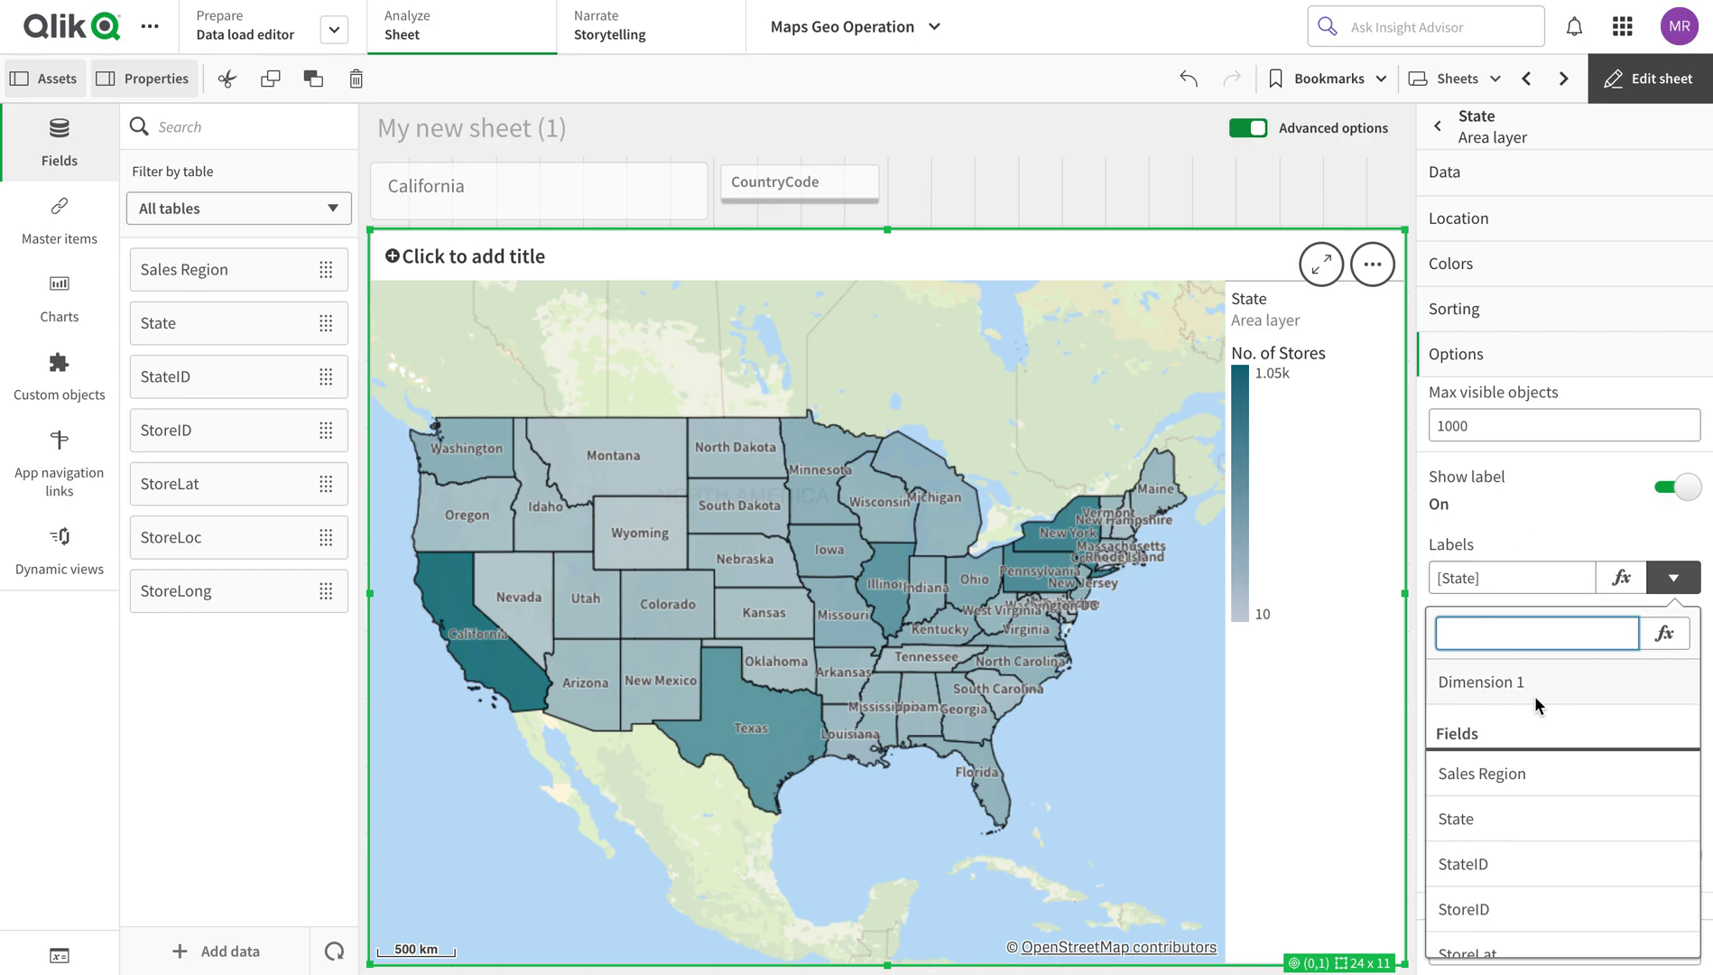
Label the states with the expression Count(StoreID) instead of the State field
click(1650, 632)
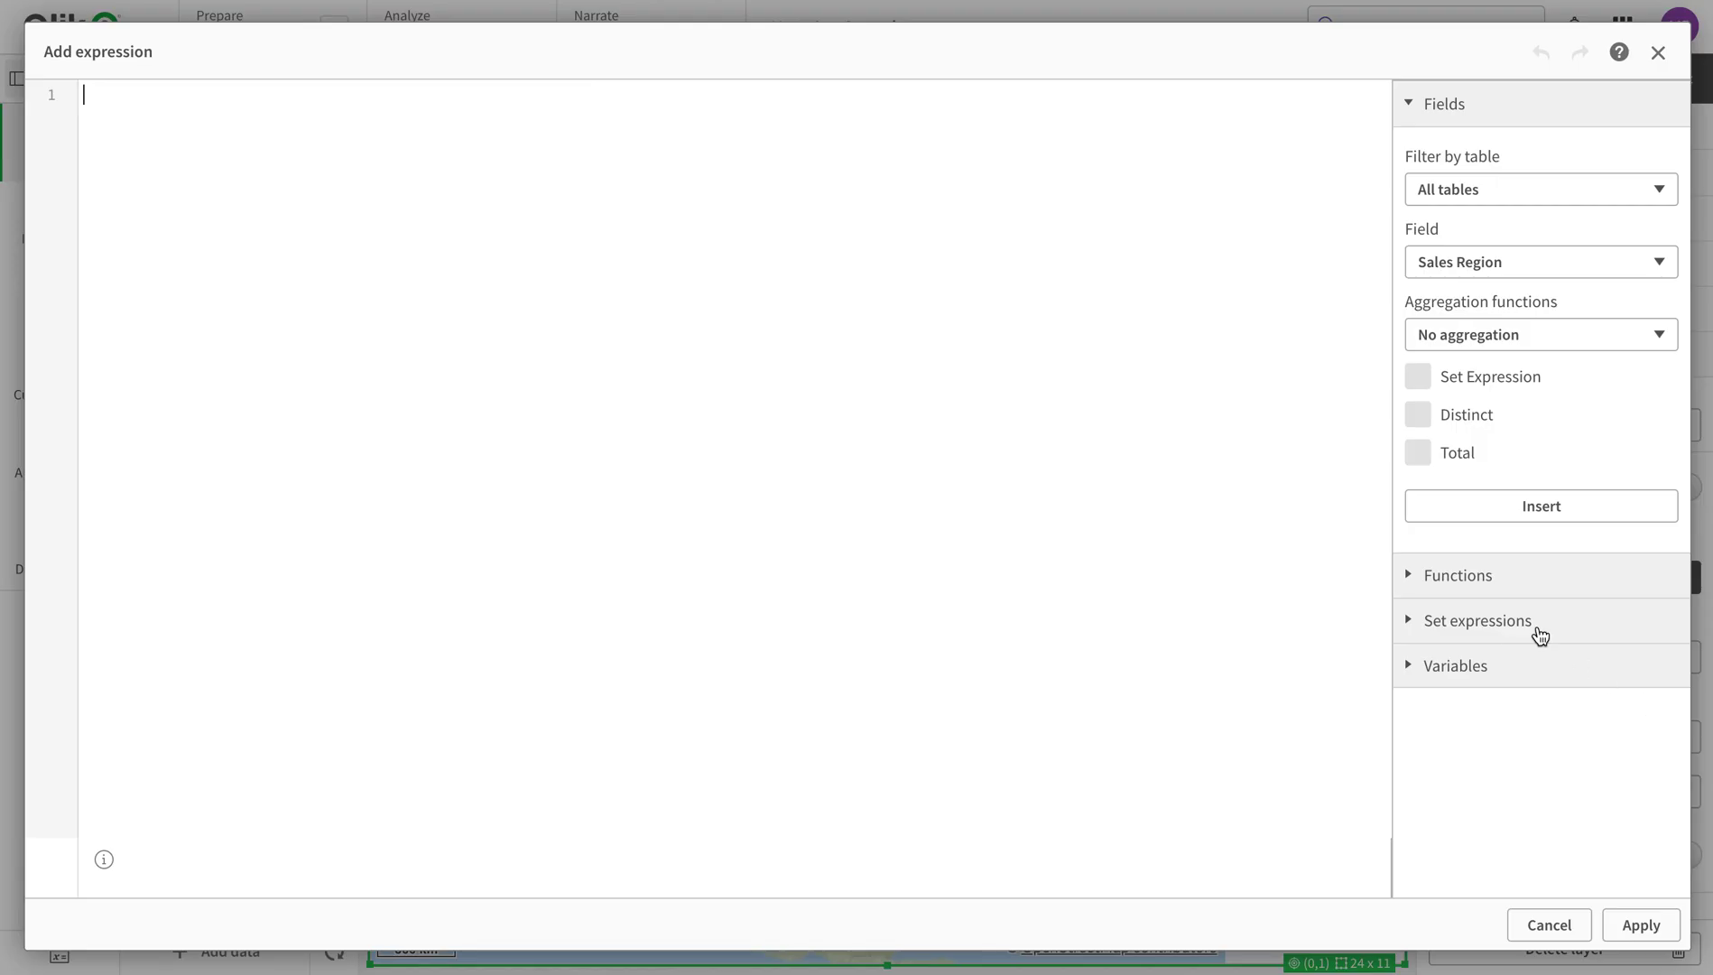
text(count(St)
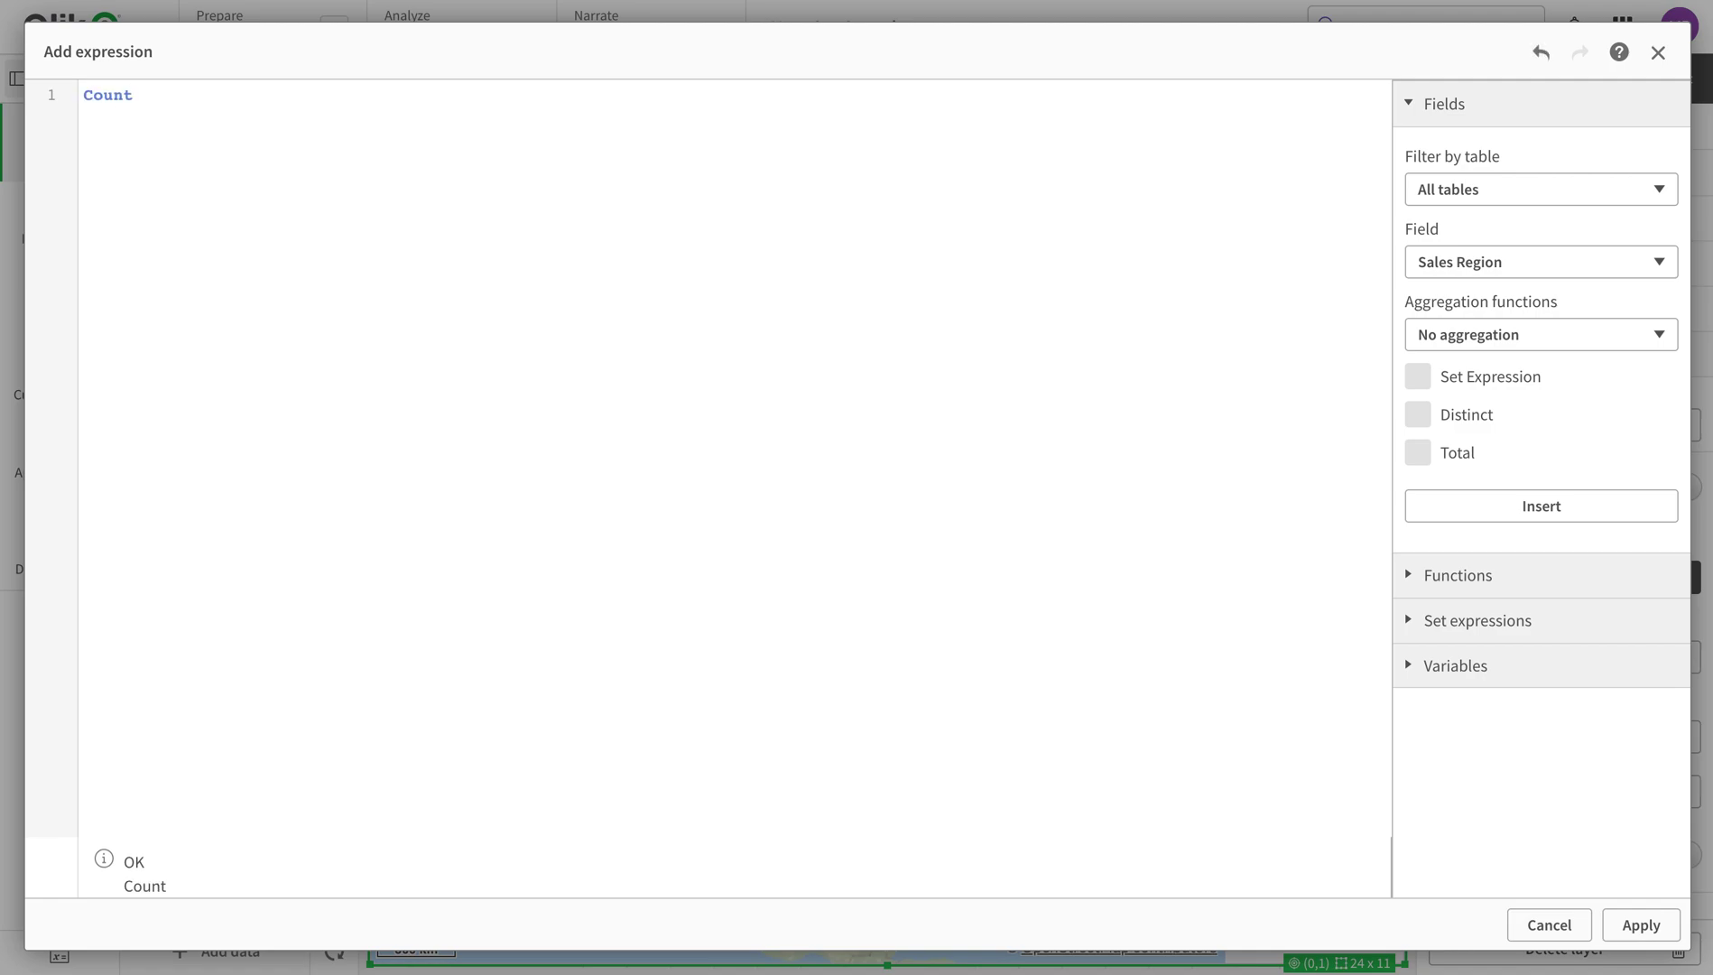
text(ore)
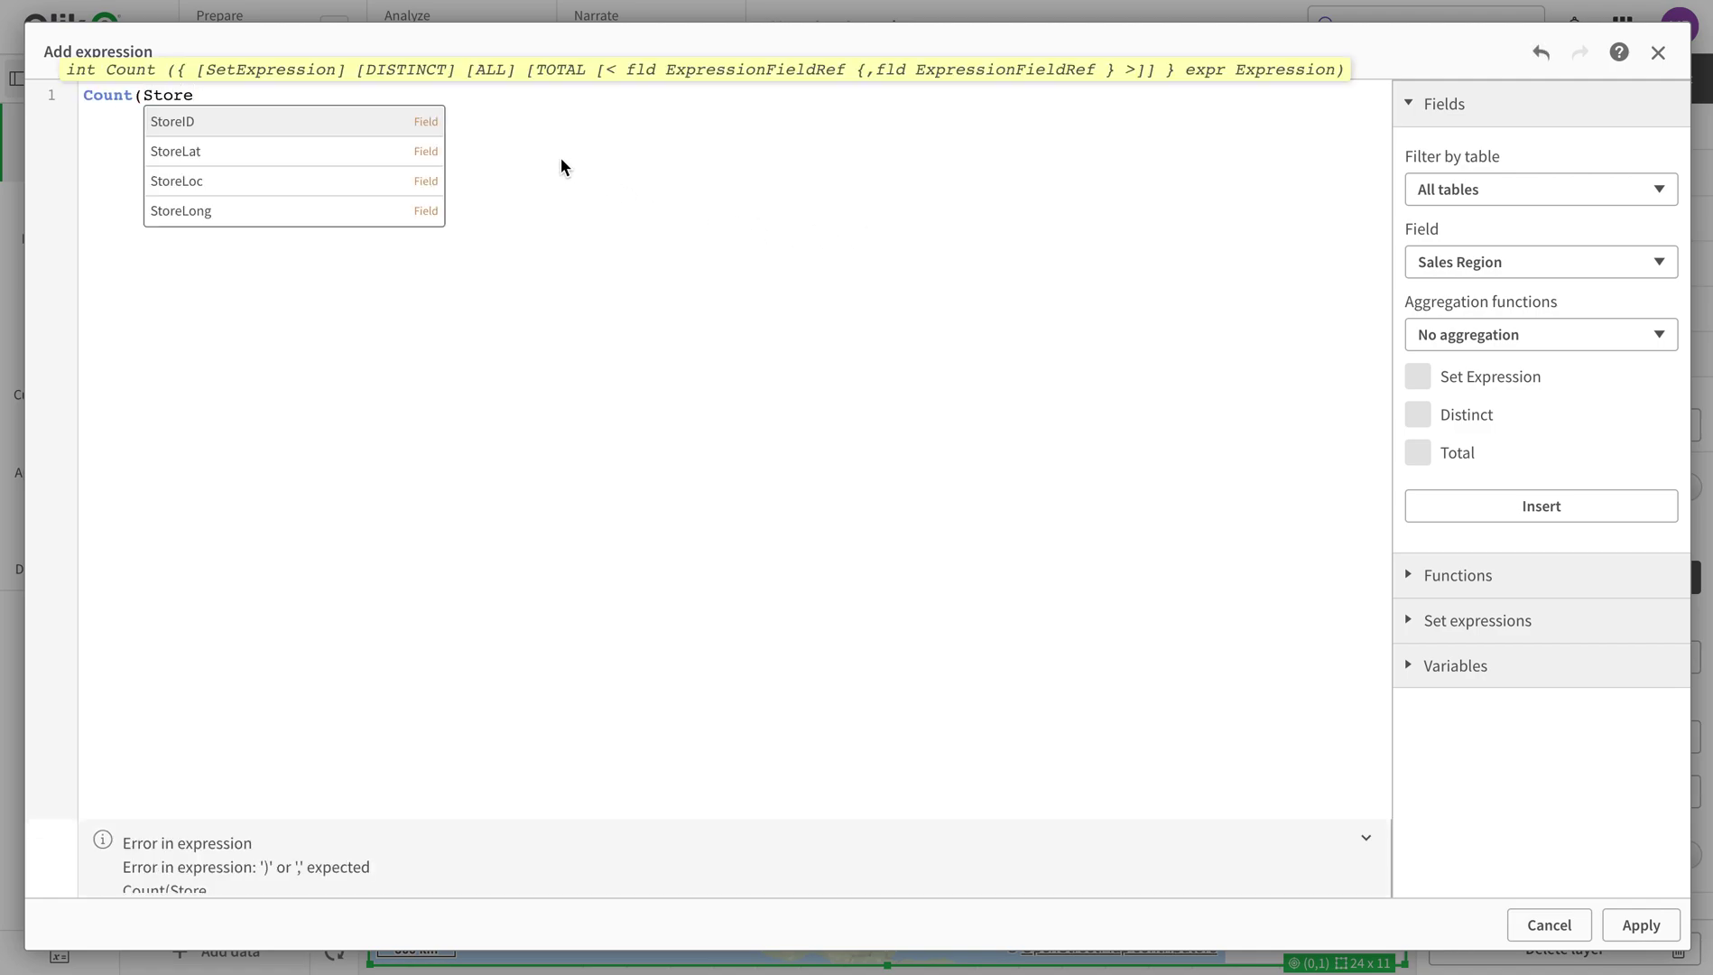
key(Return)
text())
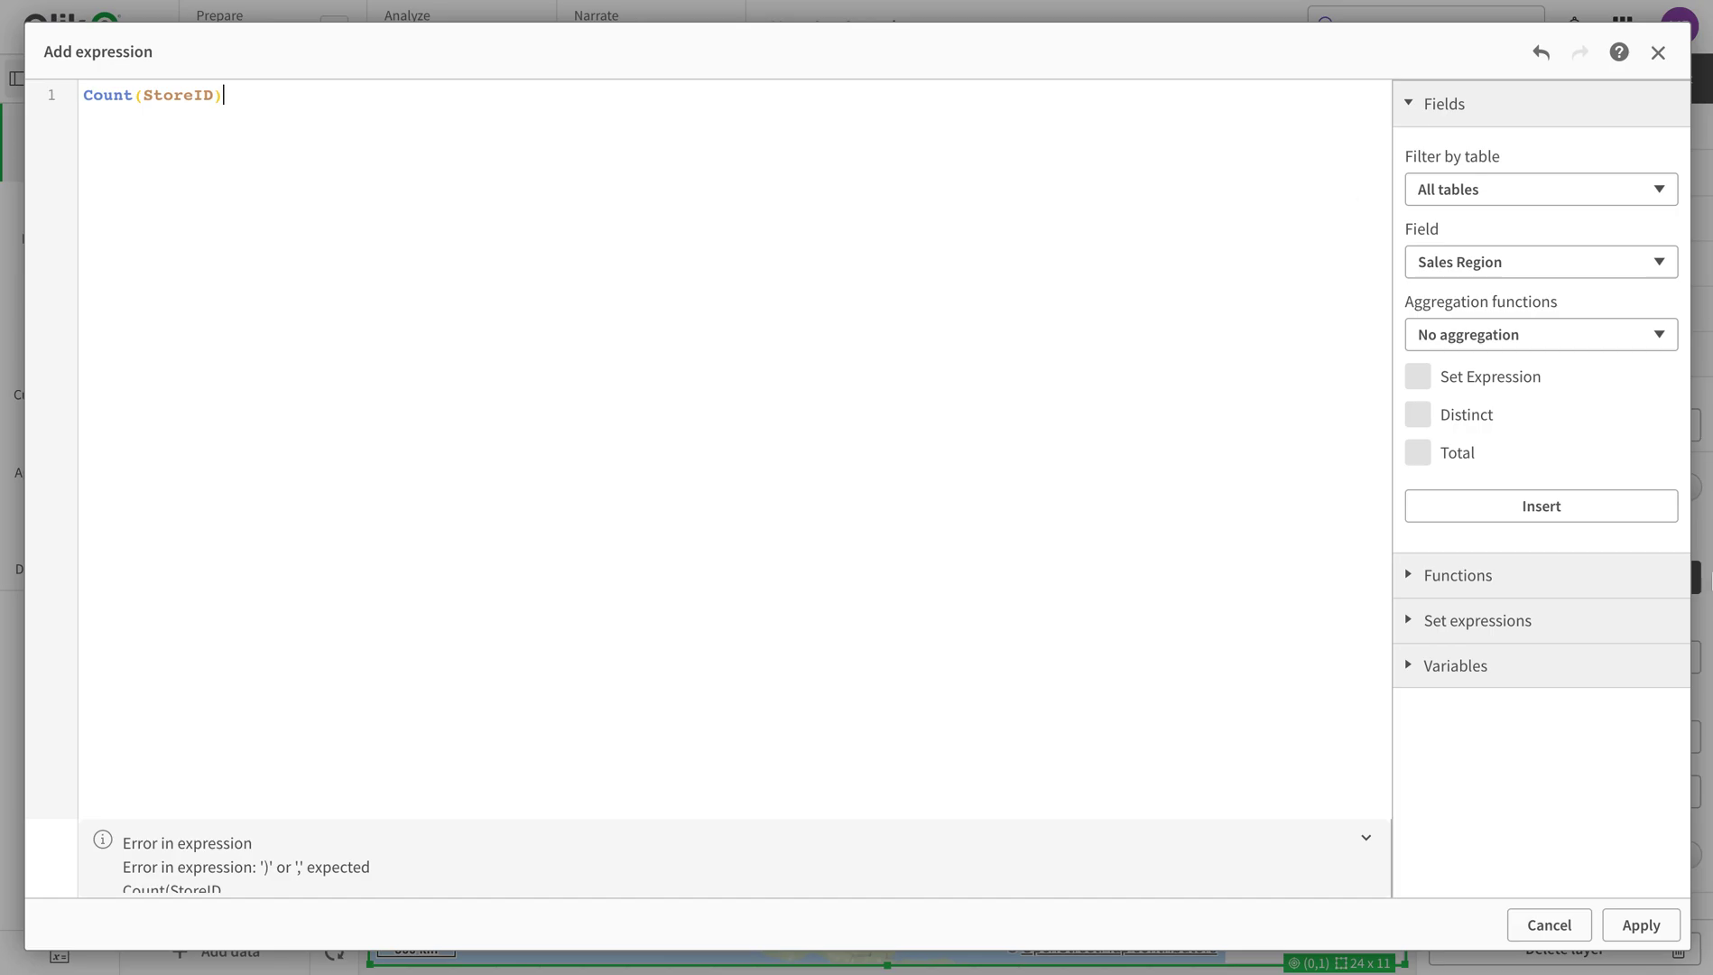
click(1638, 923)
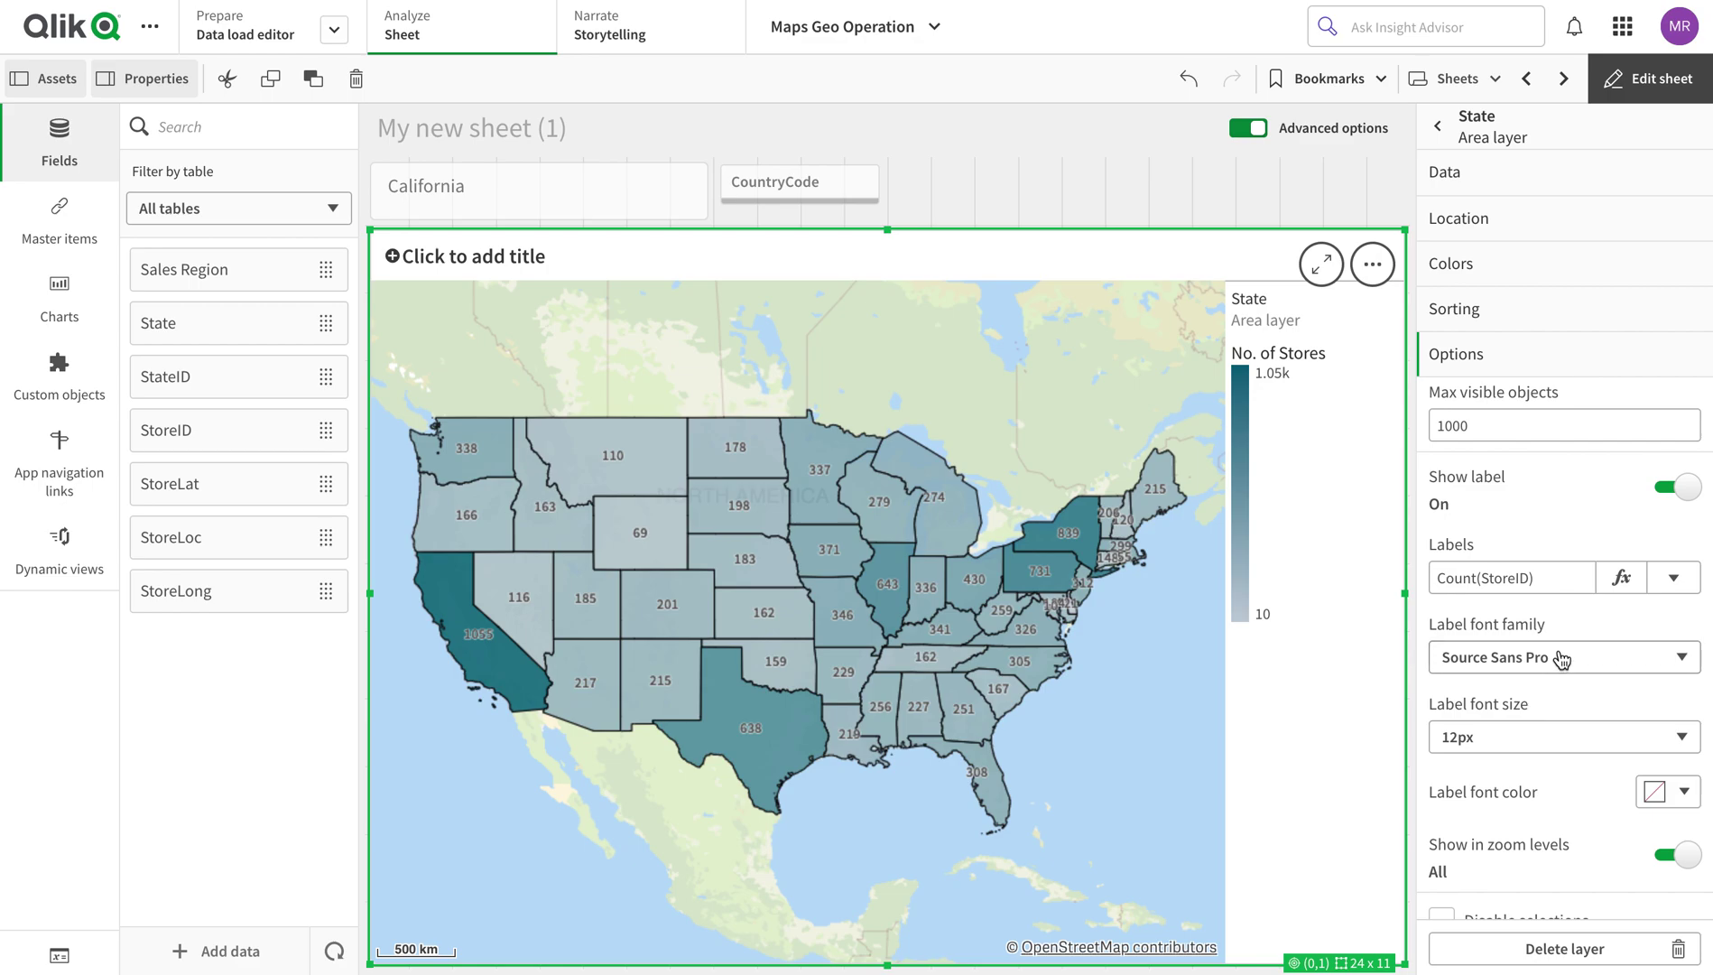
Set the font color of the state labels to black
scroll(1551, 708, down, 2)
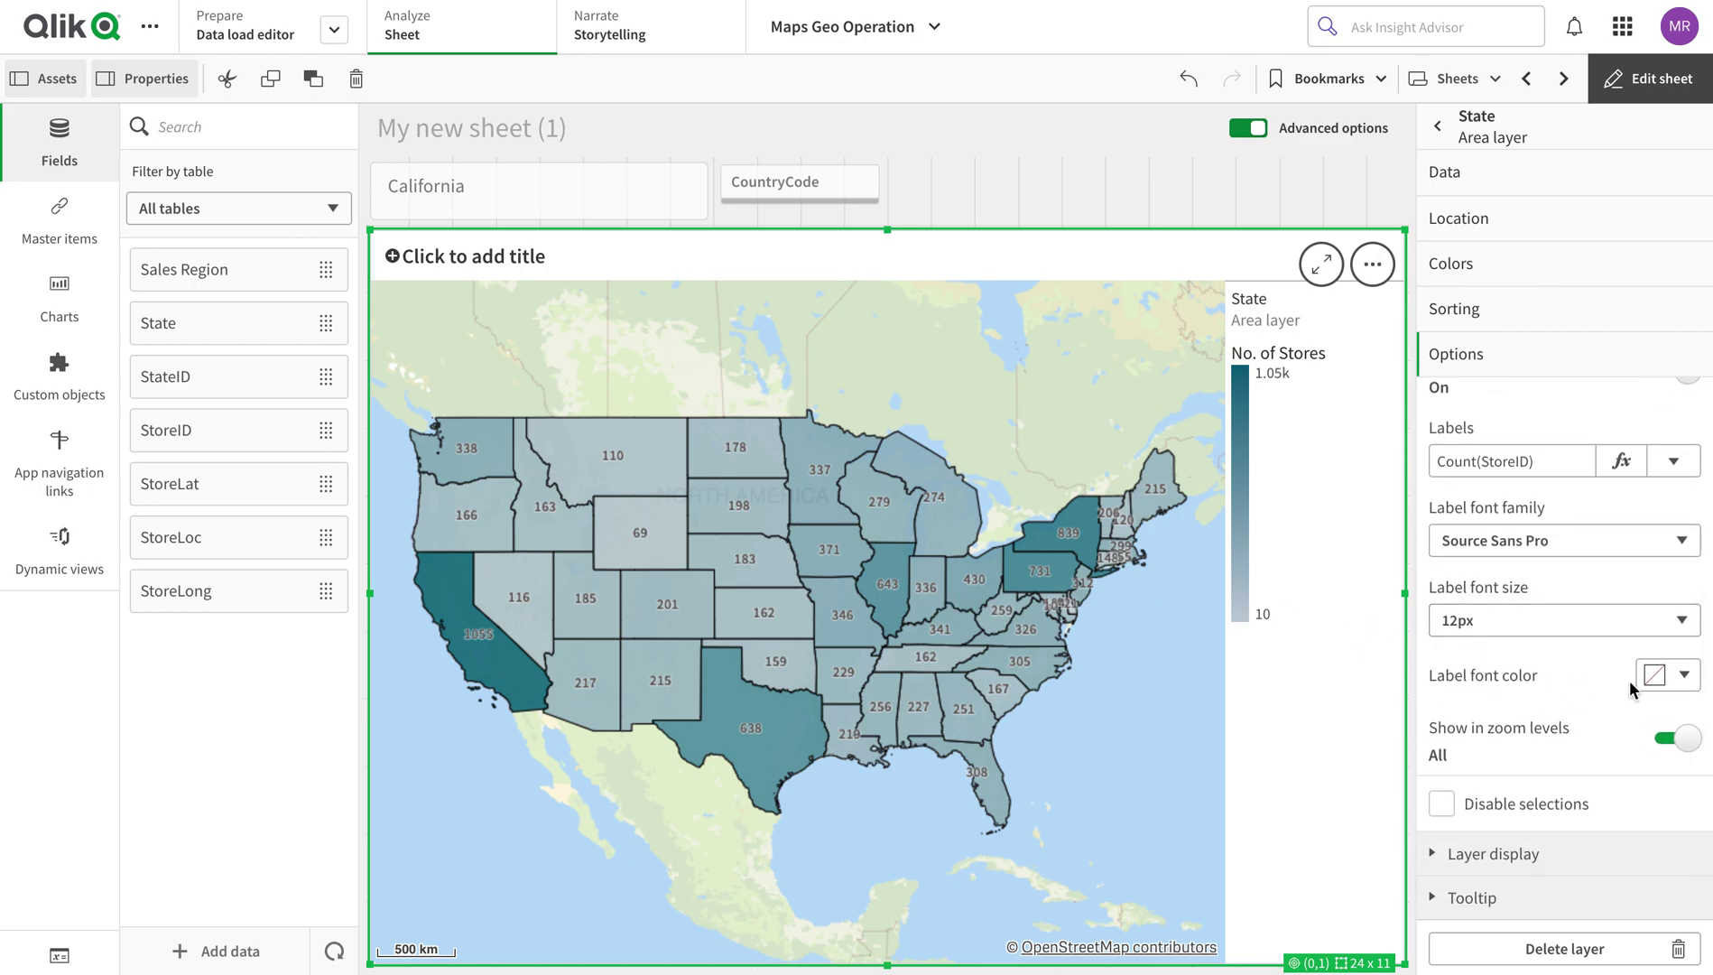
click(1656, 675)
click(1493, 621)
click(1527, 698)
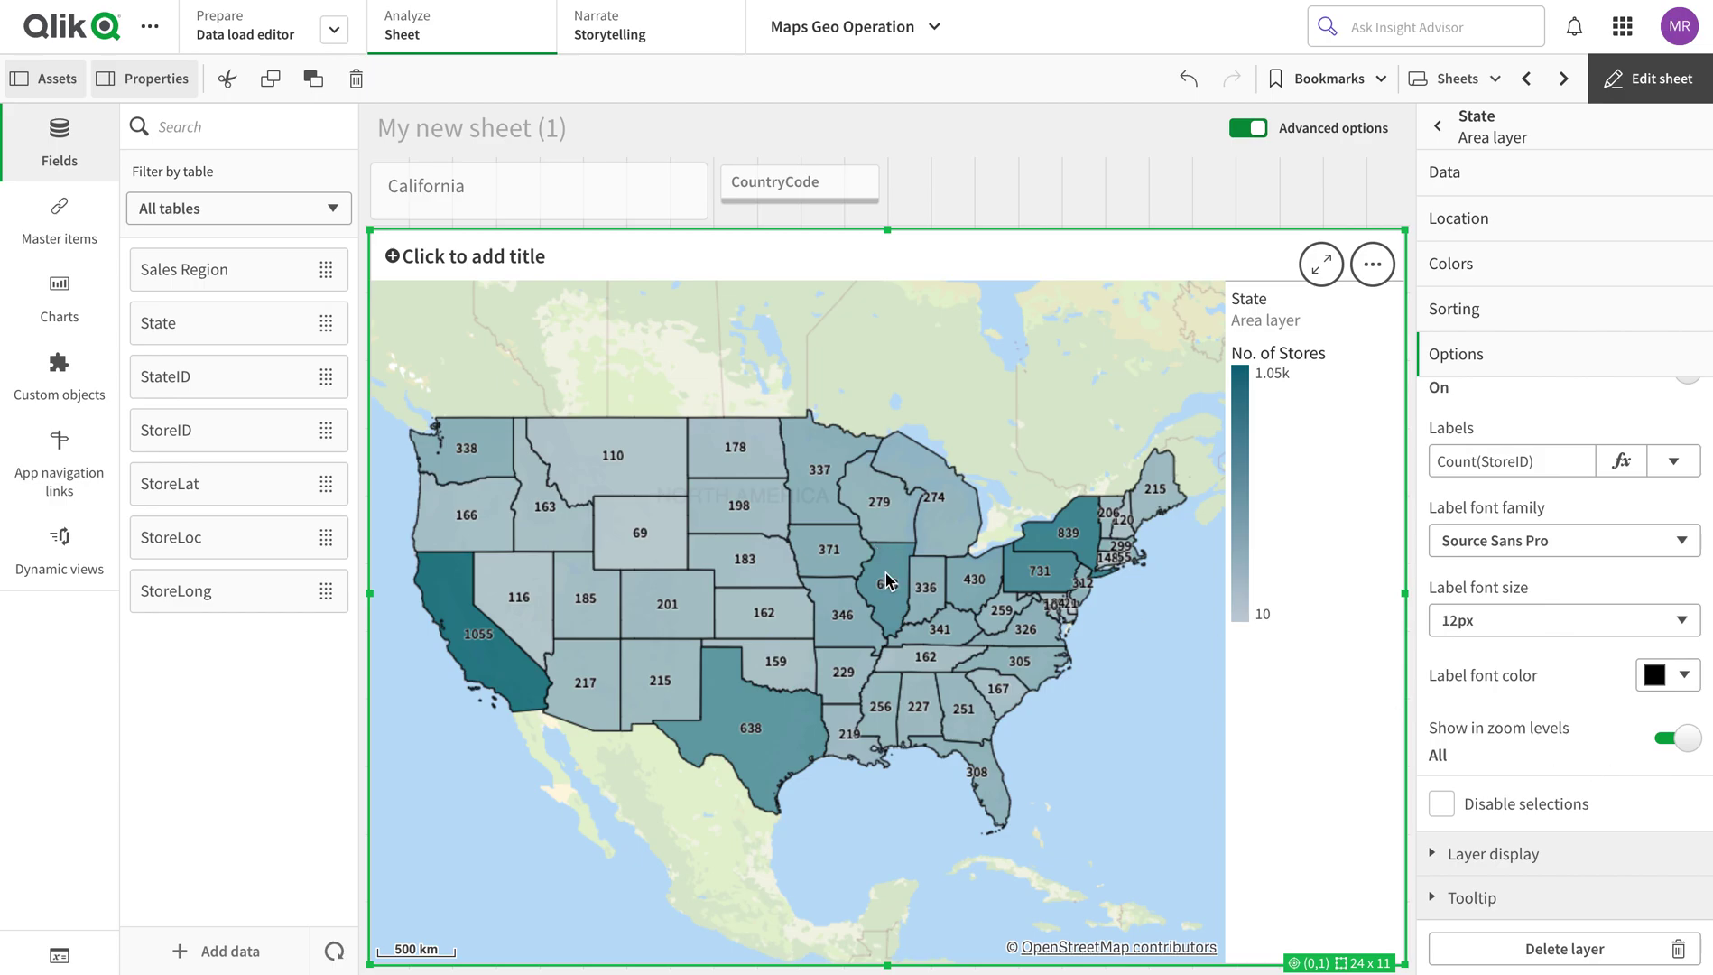
Restrict the labels to custom zoom levels from 4x zoom to max zoom, and check them outside edit mode
scroll(885, 581, down, 4)
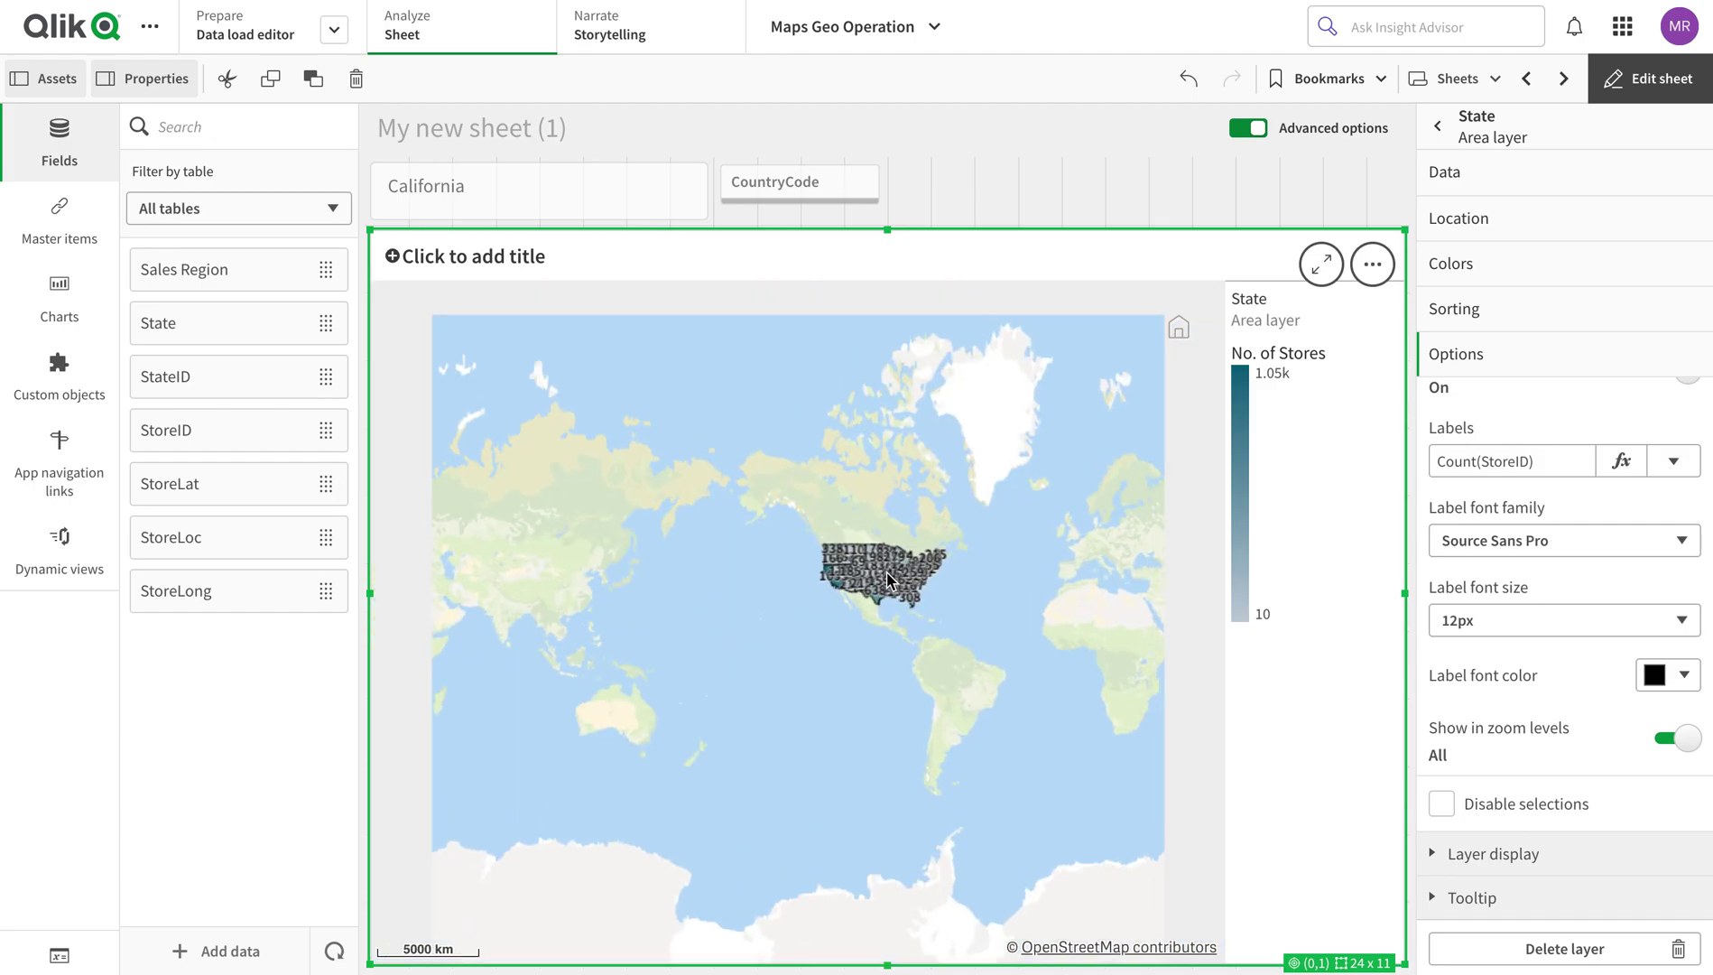
scroll(1173, 598, up, 2)
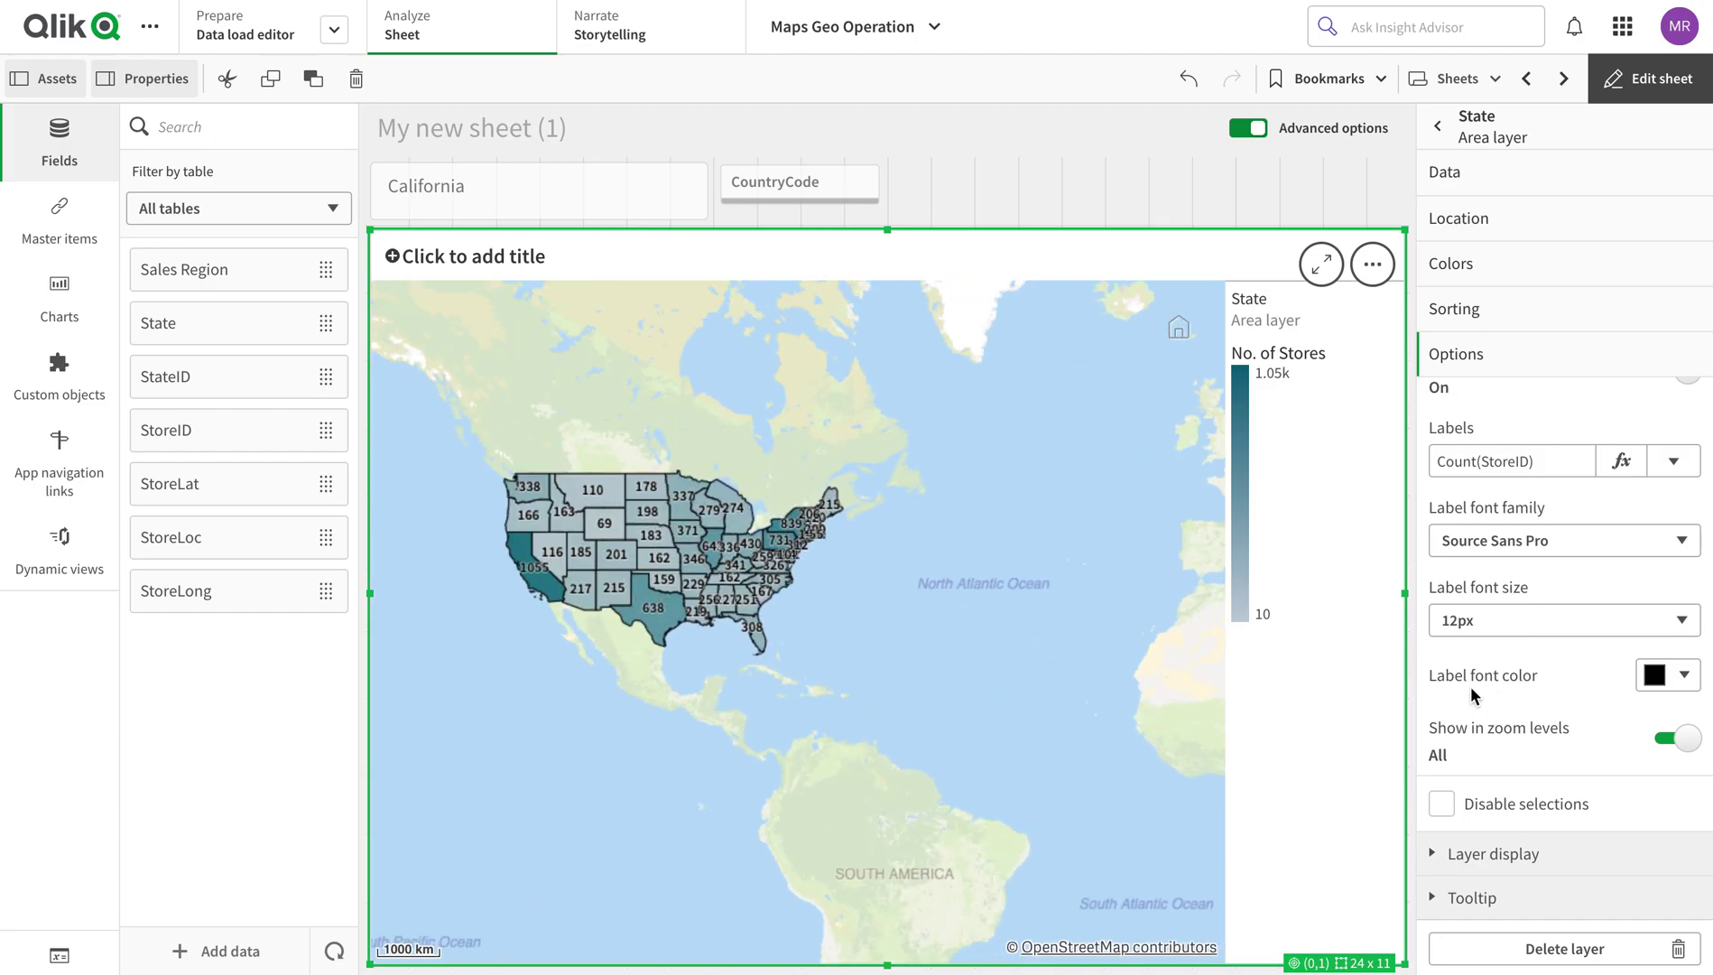
click(1684, 741)
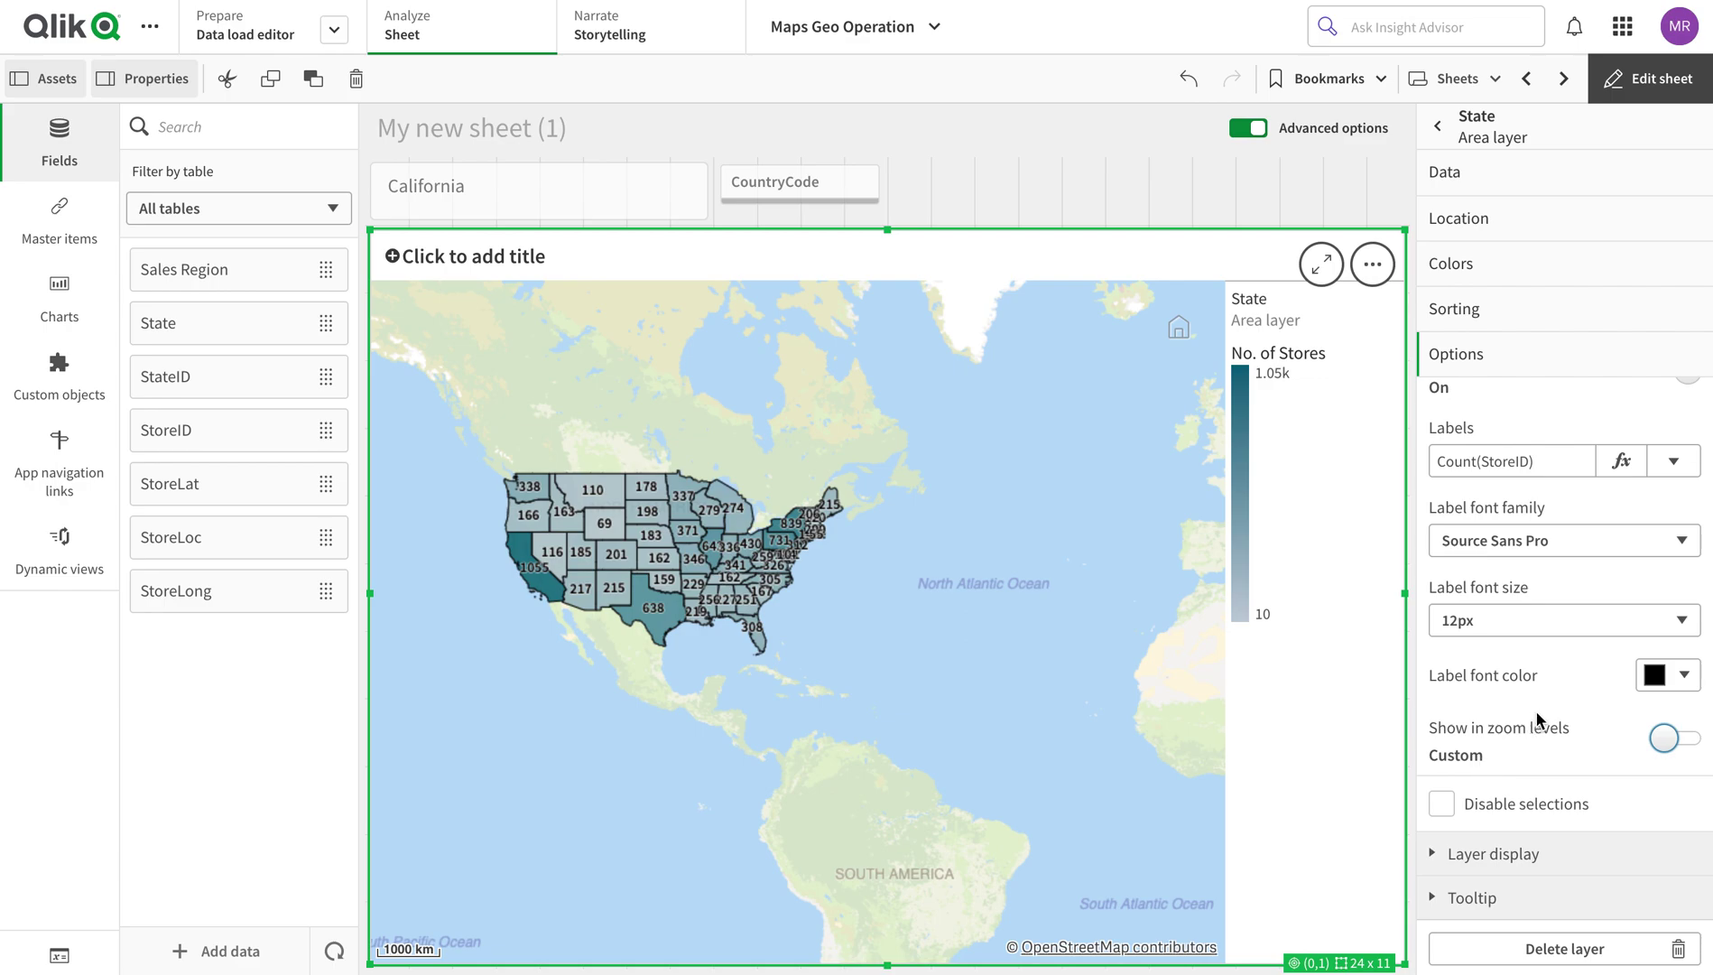
drag(1442, 822, 1500, 822)
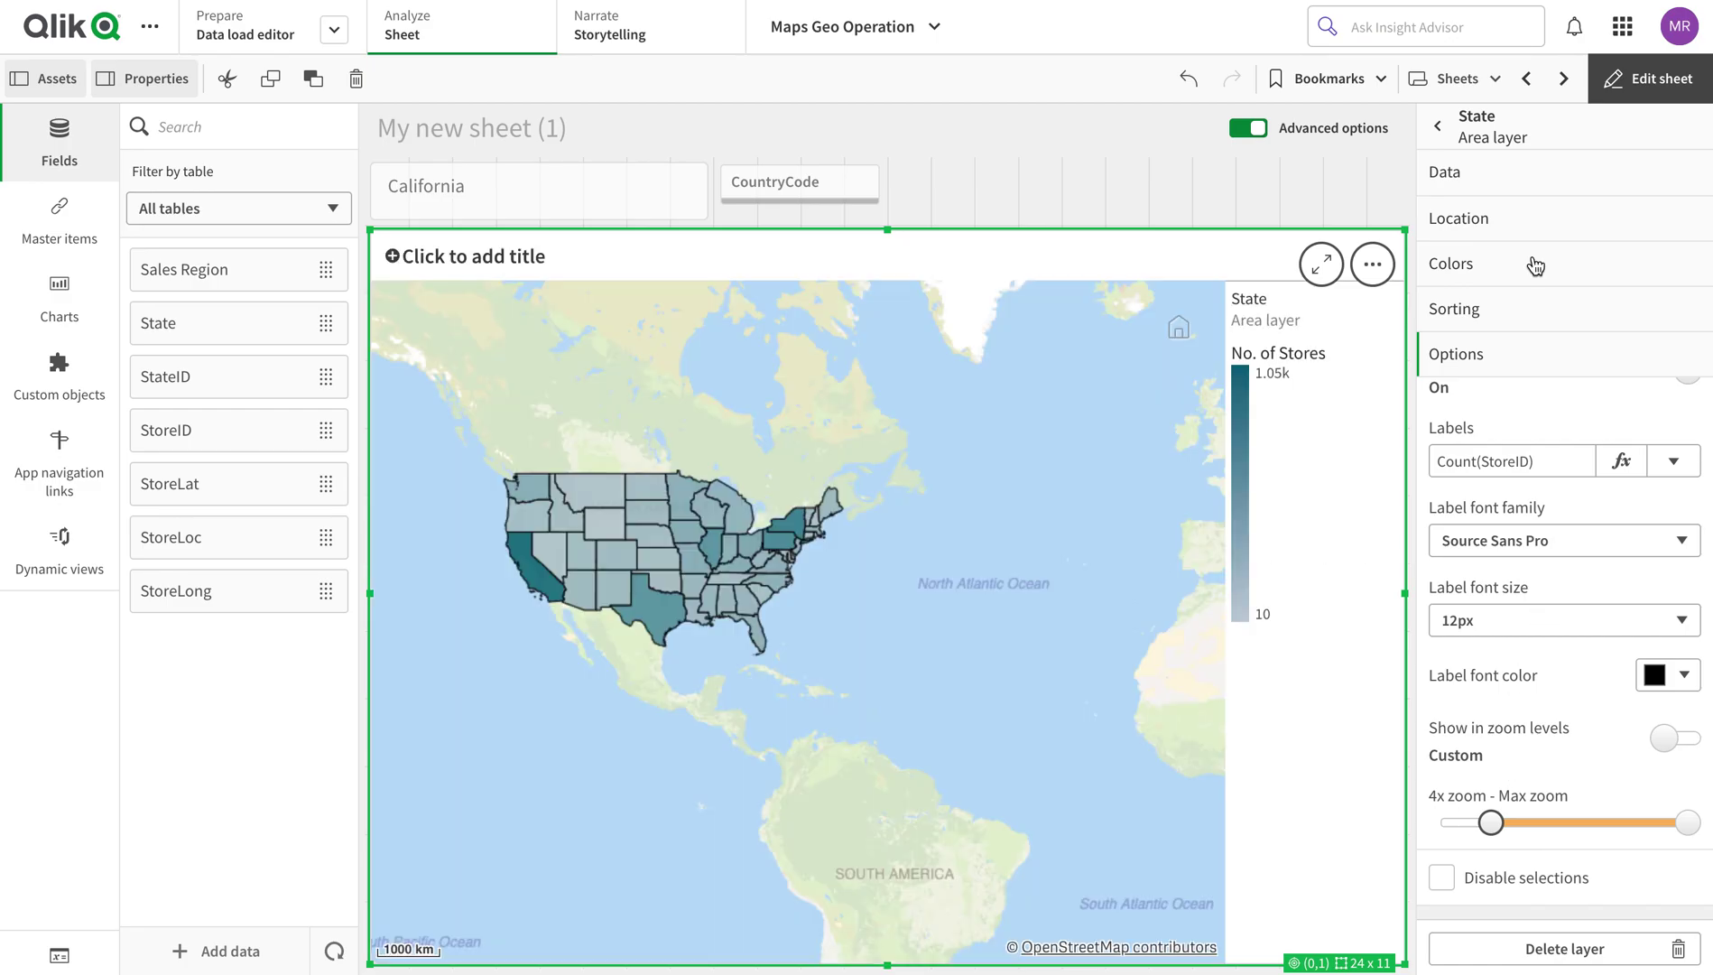
click(1650, 83)
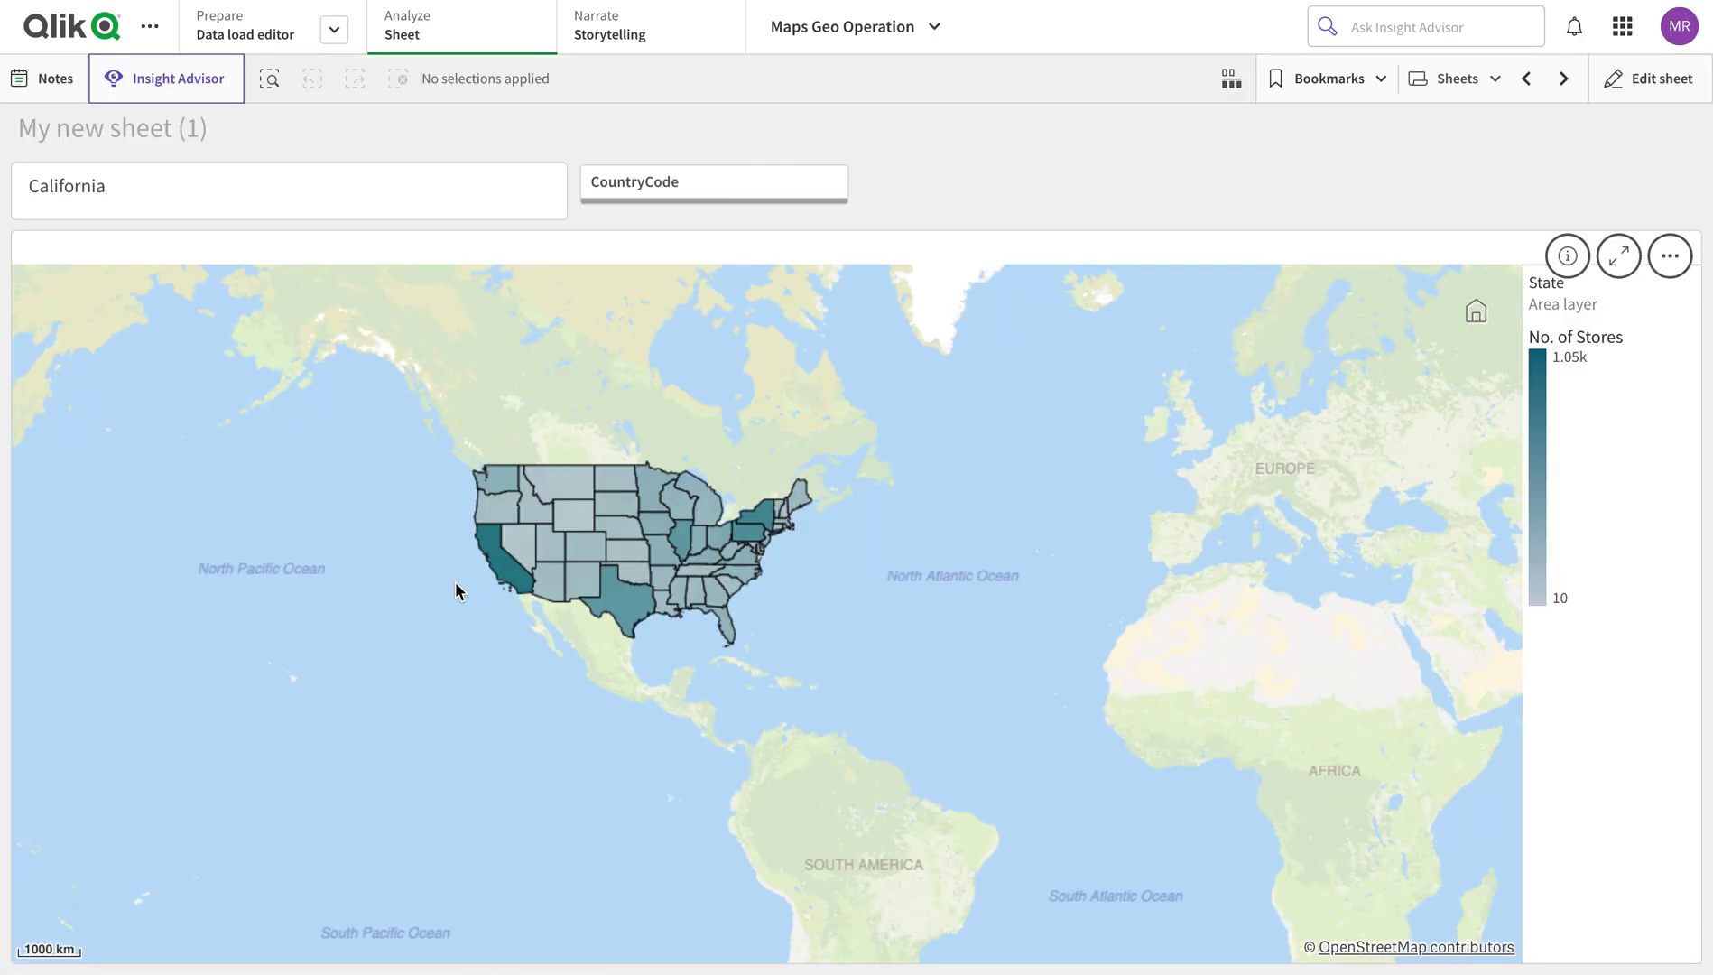
scroll(547, 557, up, 3)
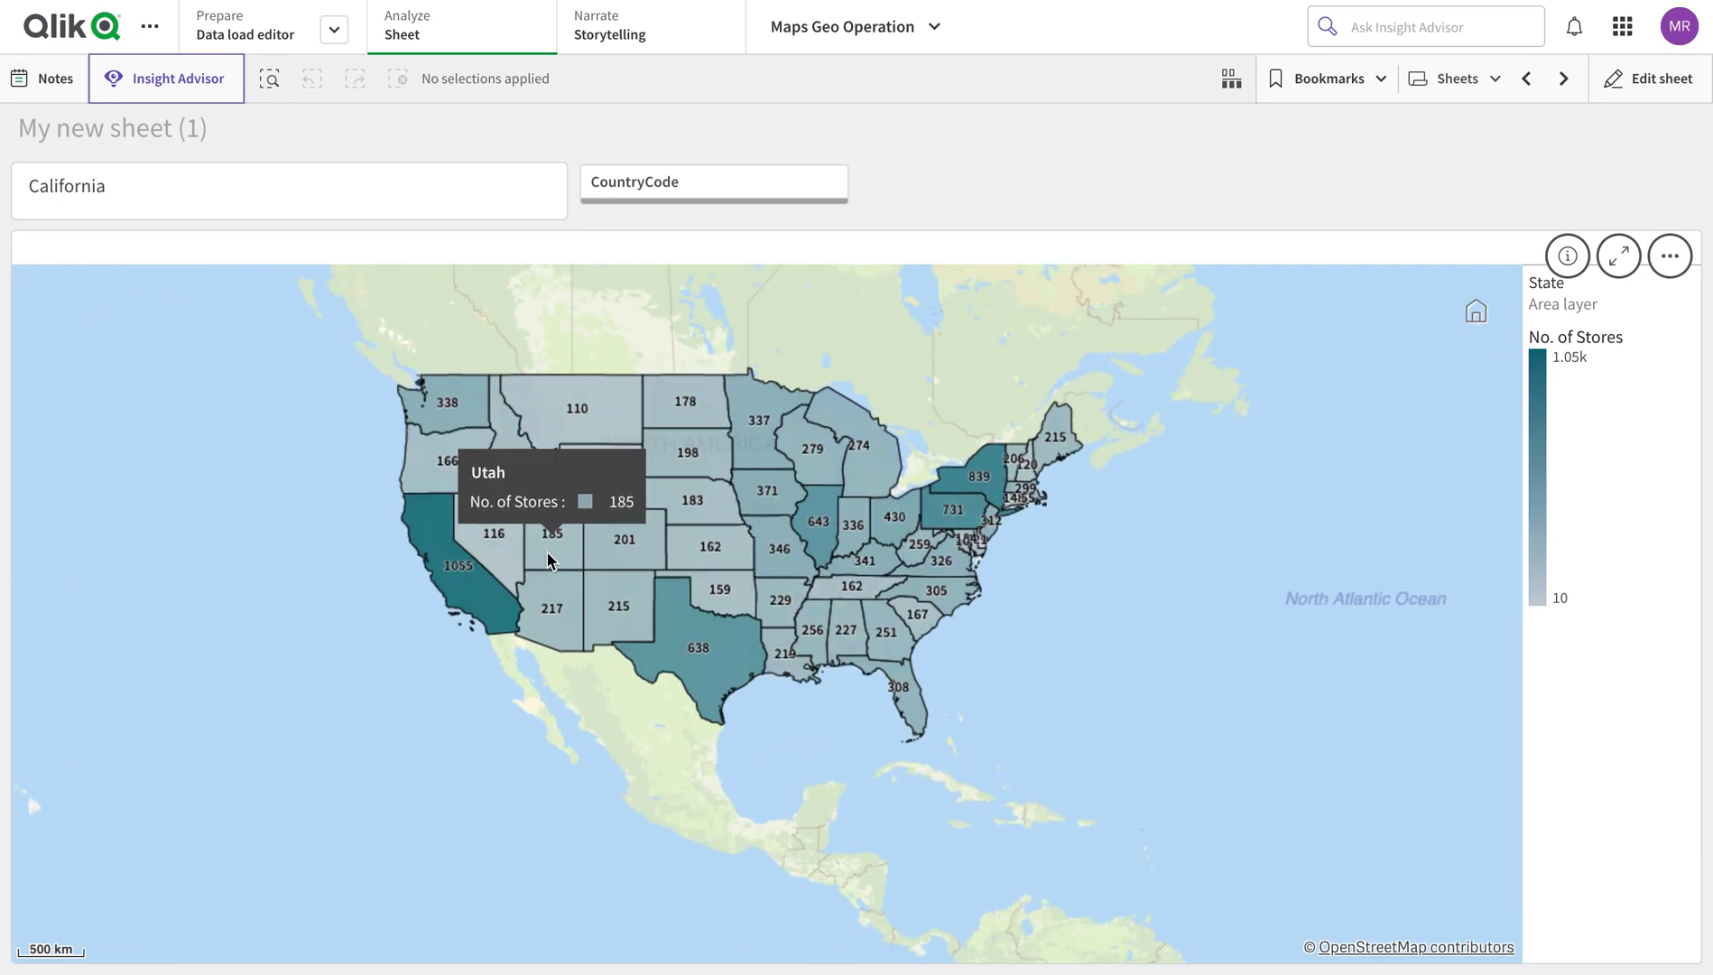
Return to editing the sheet and hide the State area layer through its layer display settings
click(1629, 81)
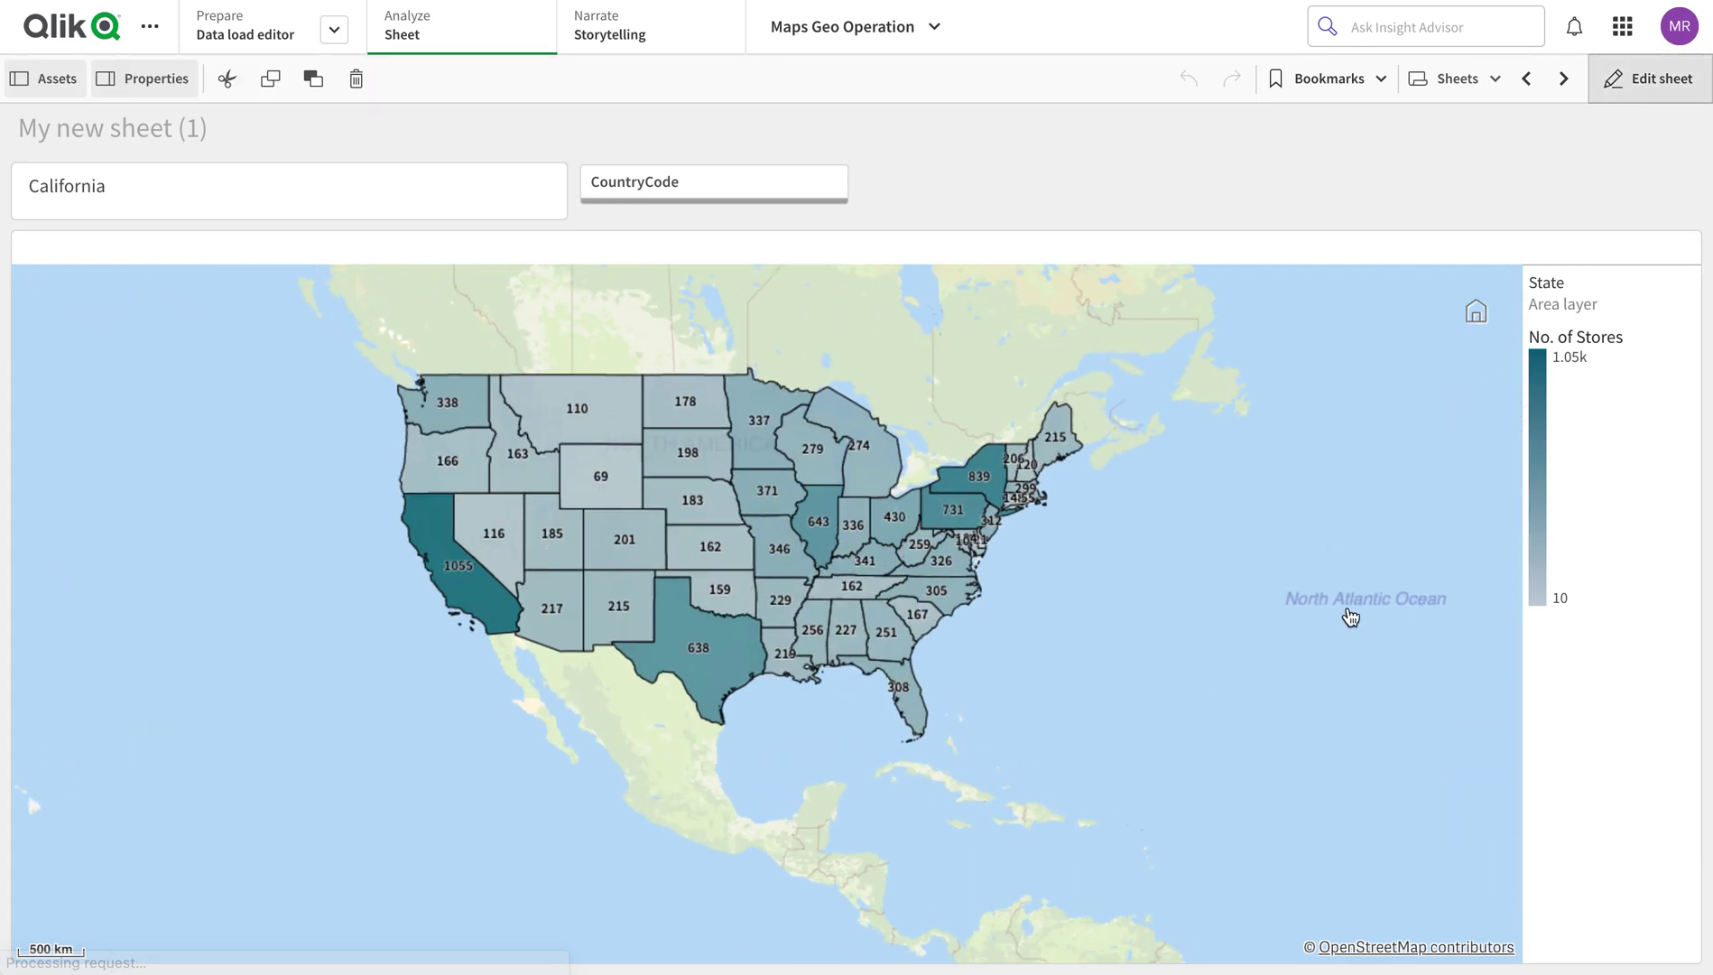
scroll(1481, 665, down, 4)
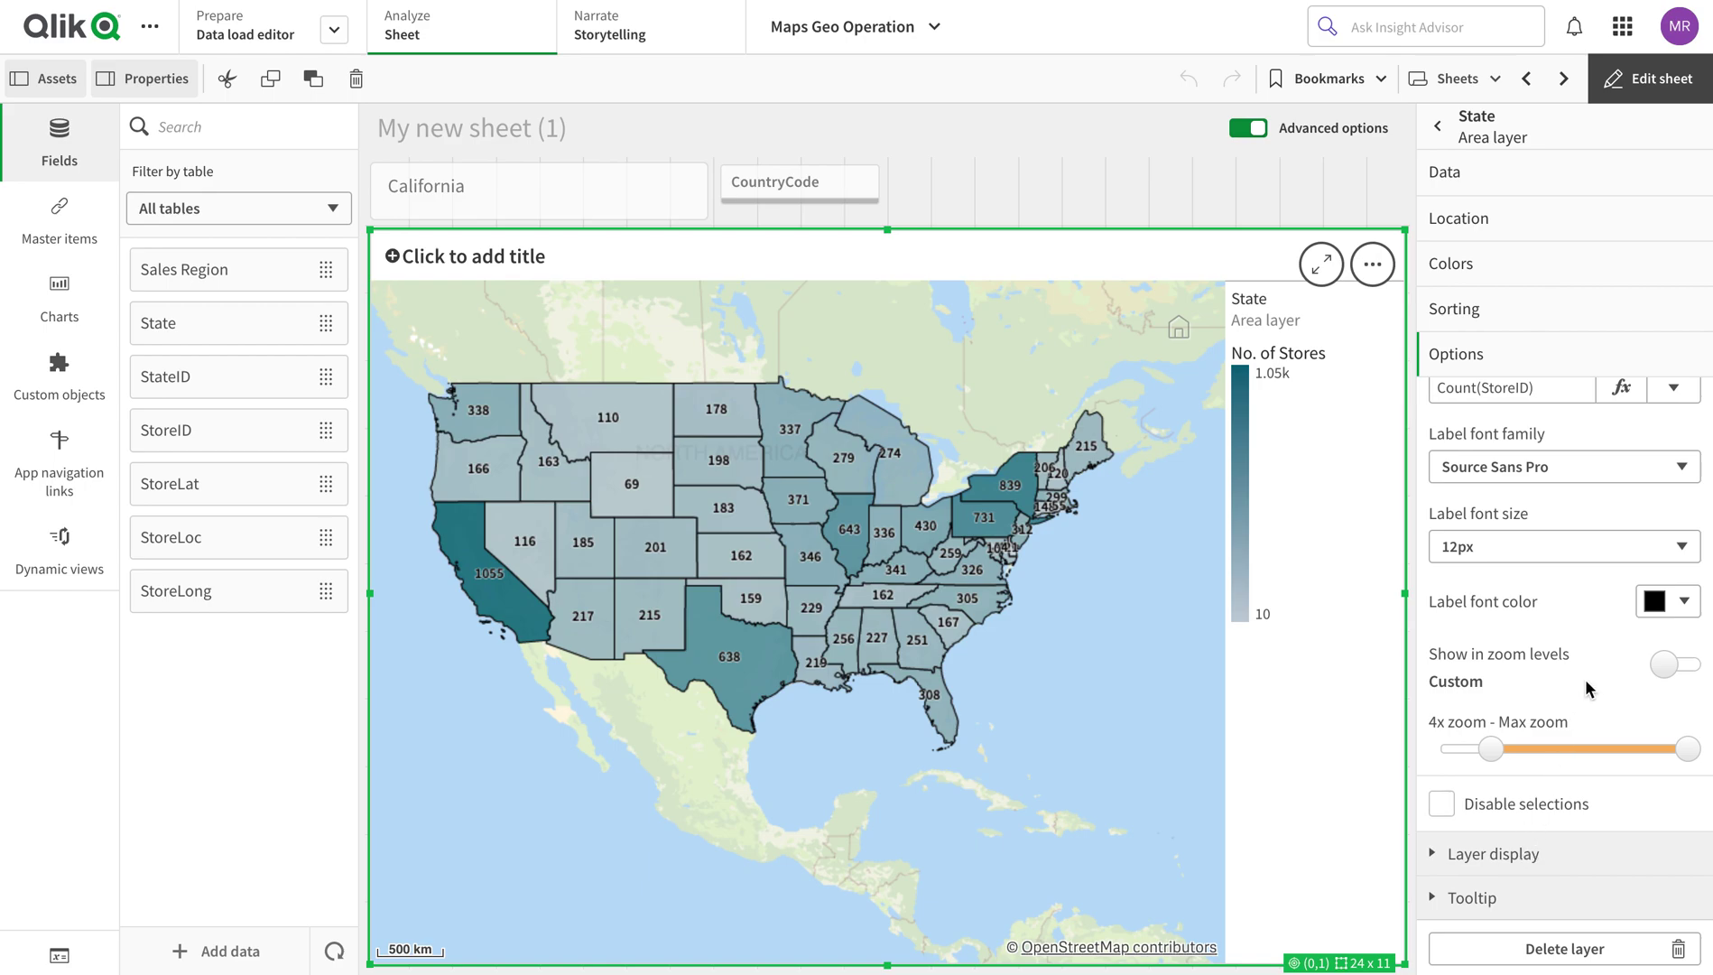
click(1555, 853)
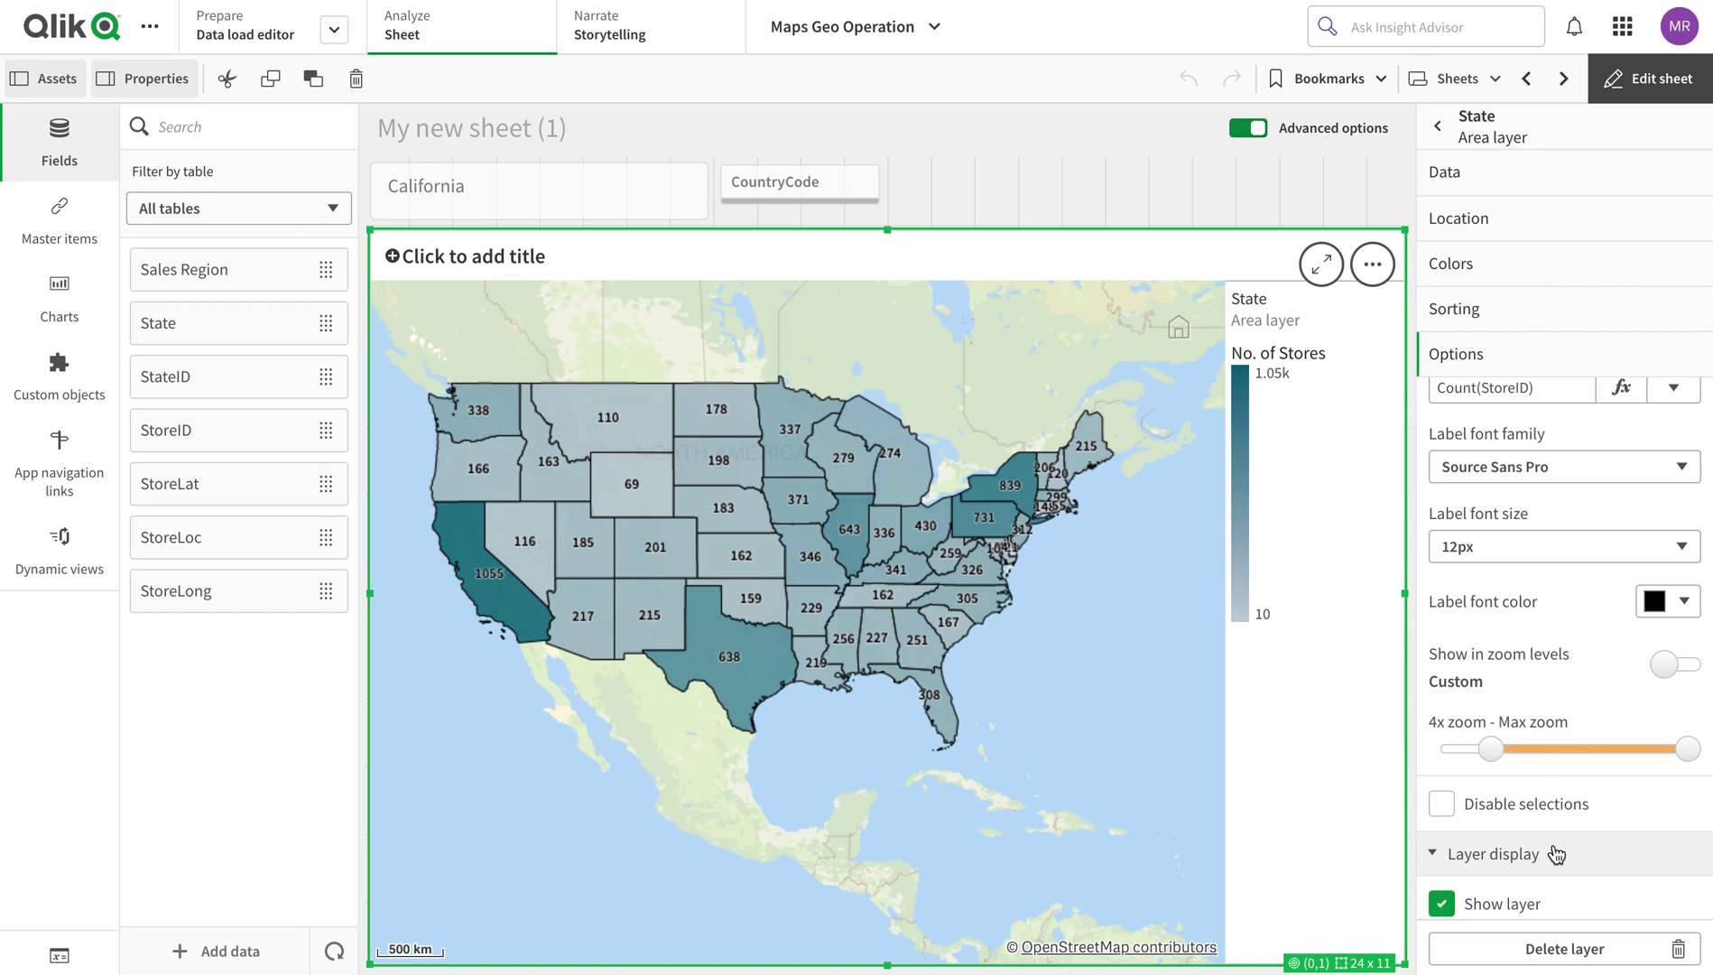
scroll(1615, 712, down, 3)
click(1444, 583)
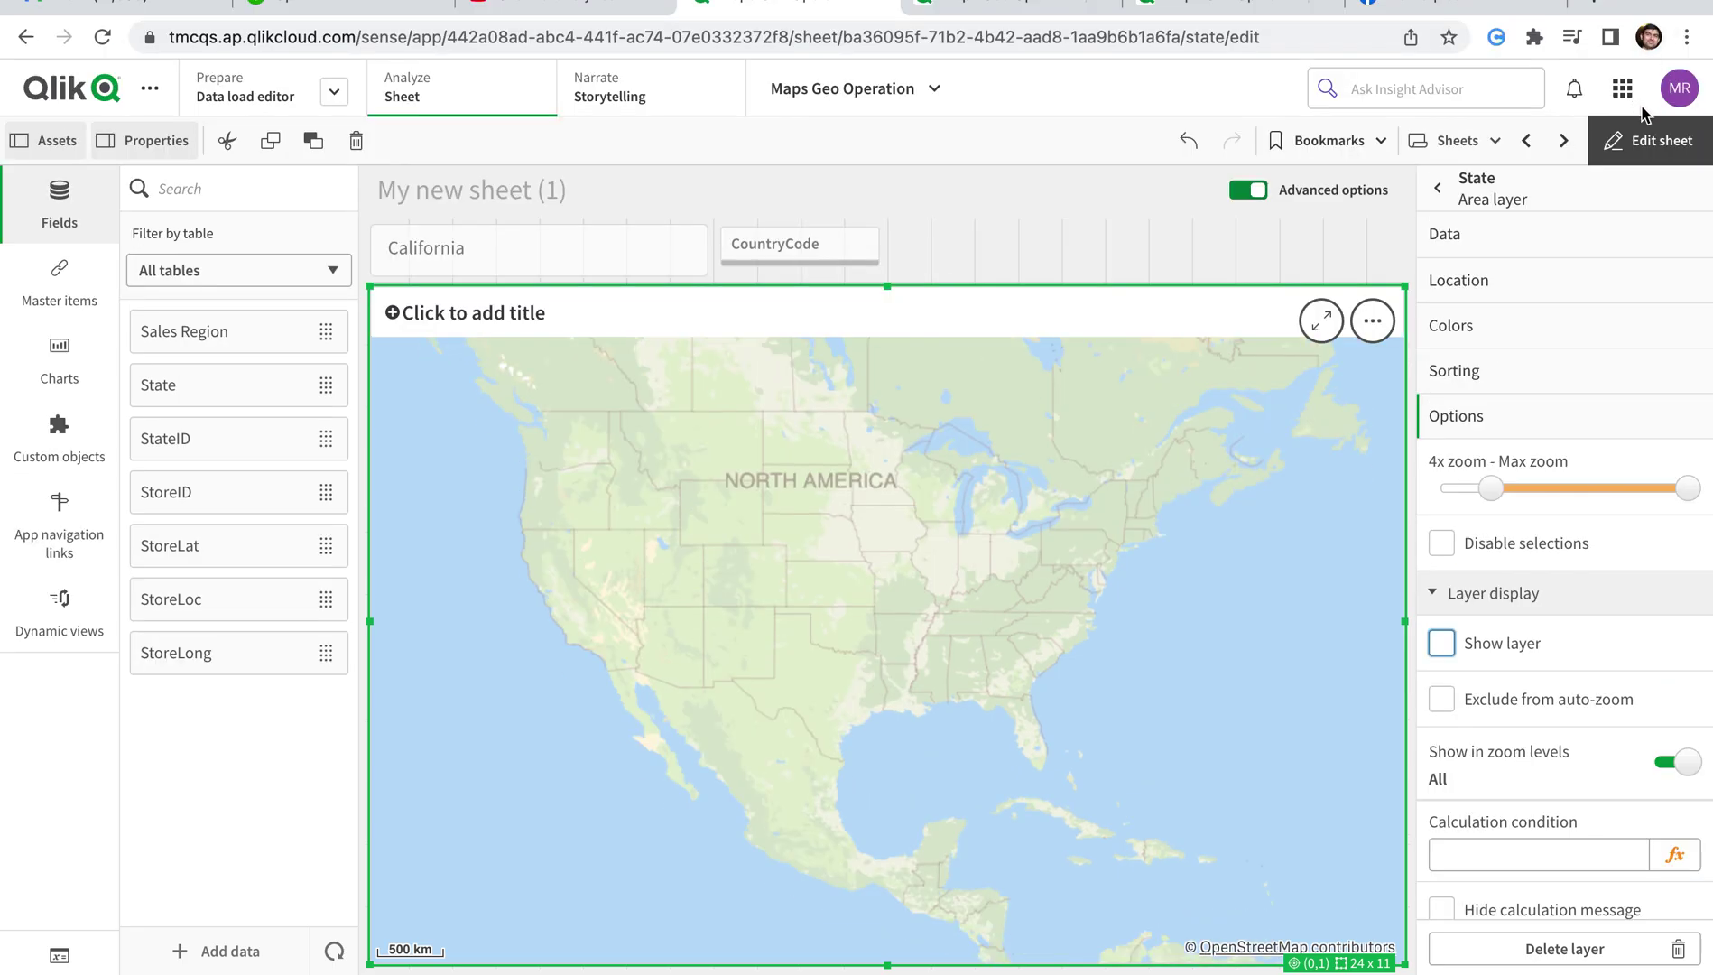
Leave edit mode, open the map's exploration menu and show the State area layer from there
click(1644, 138)
click(1644, 79)
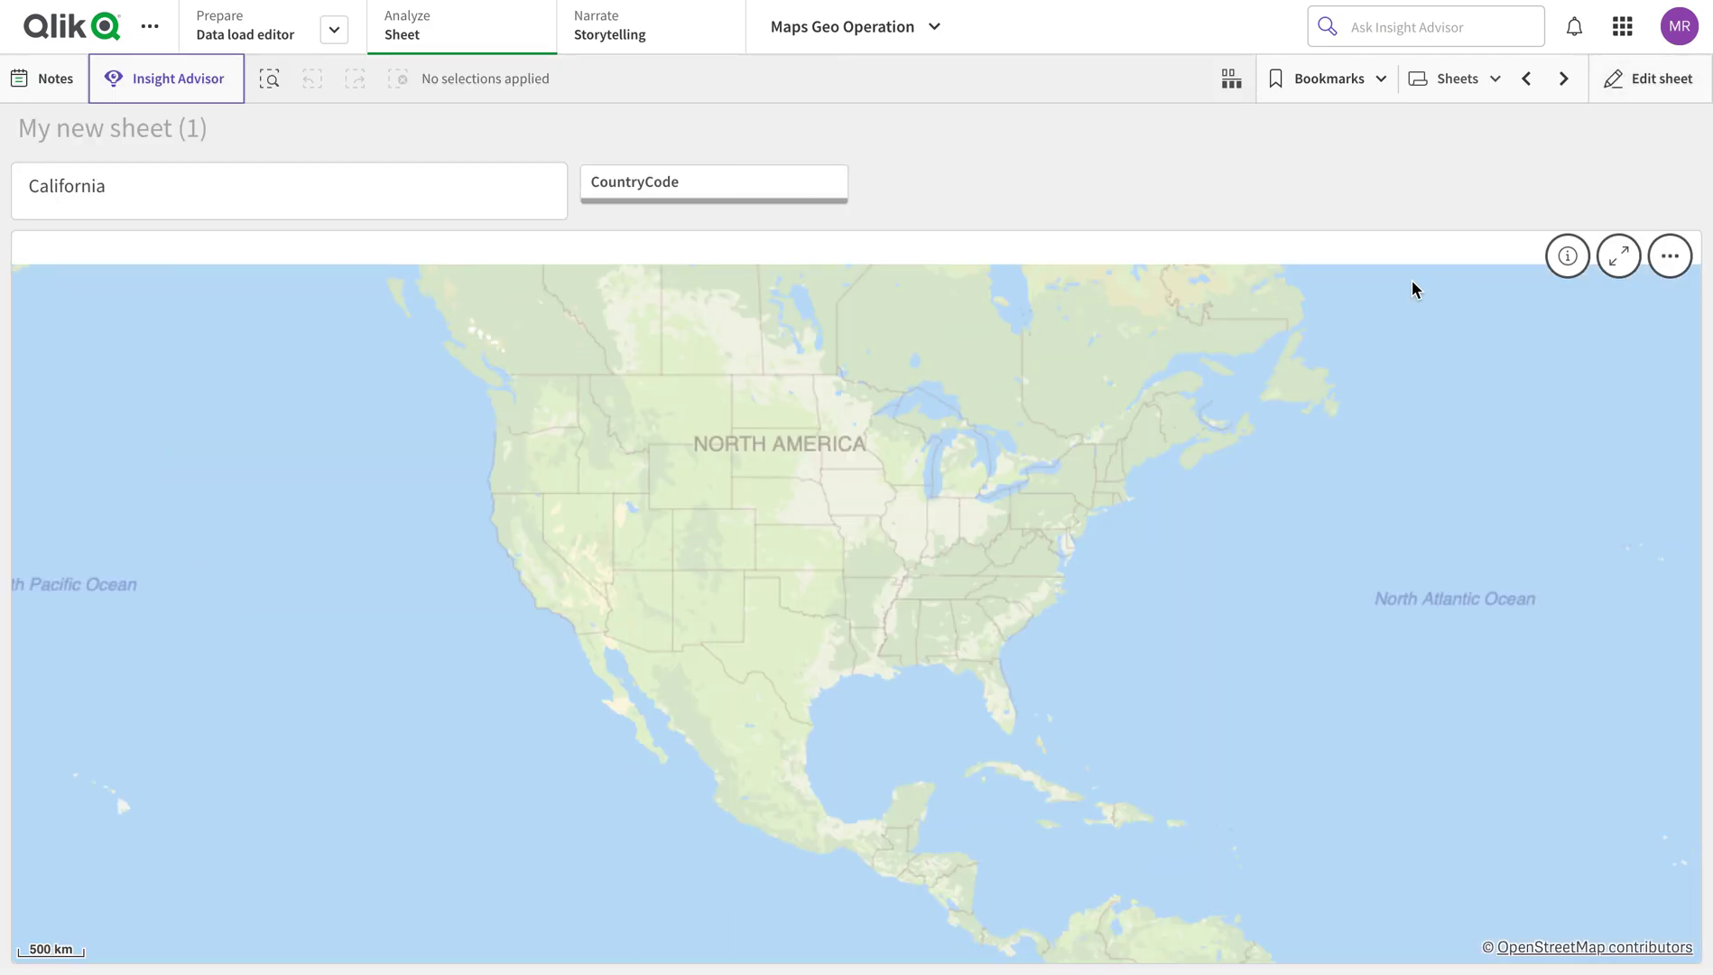
click(1666, 256)
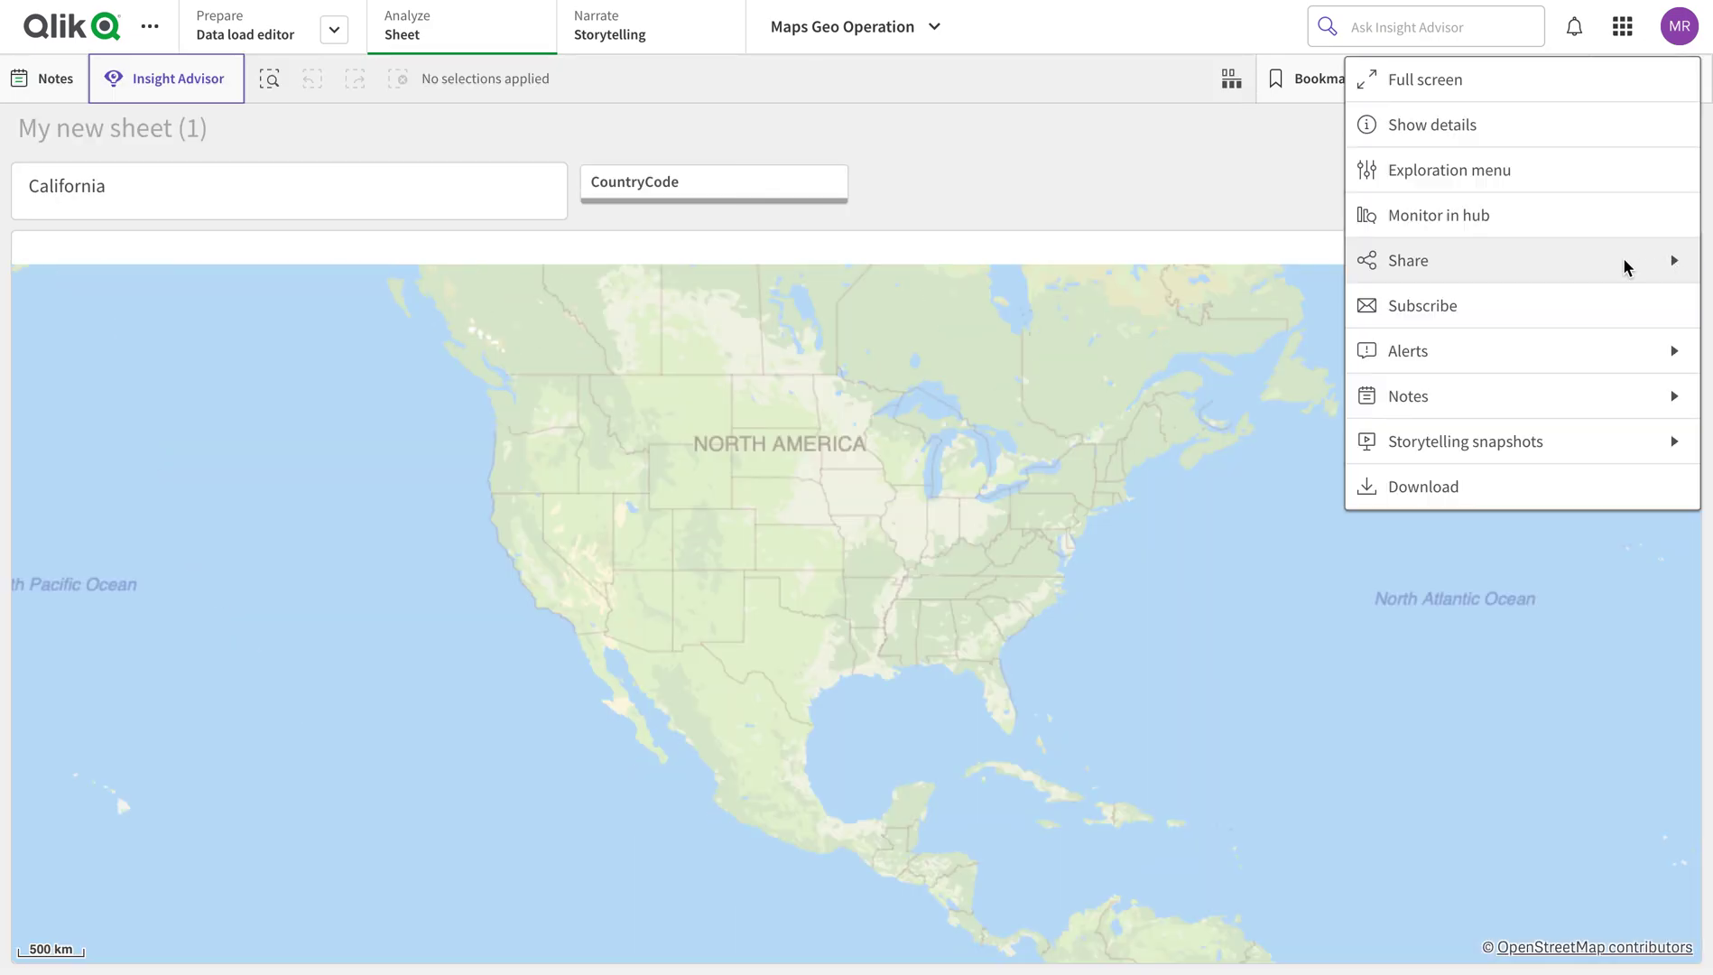
click(1481, 169)
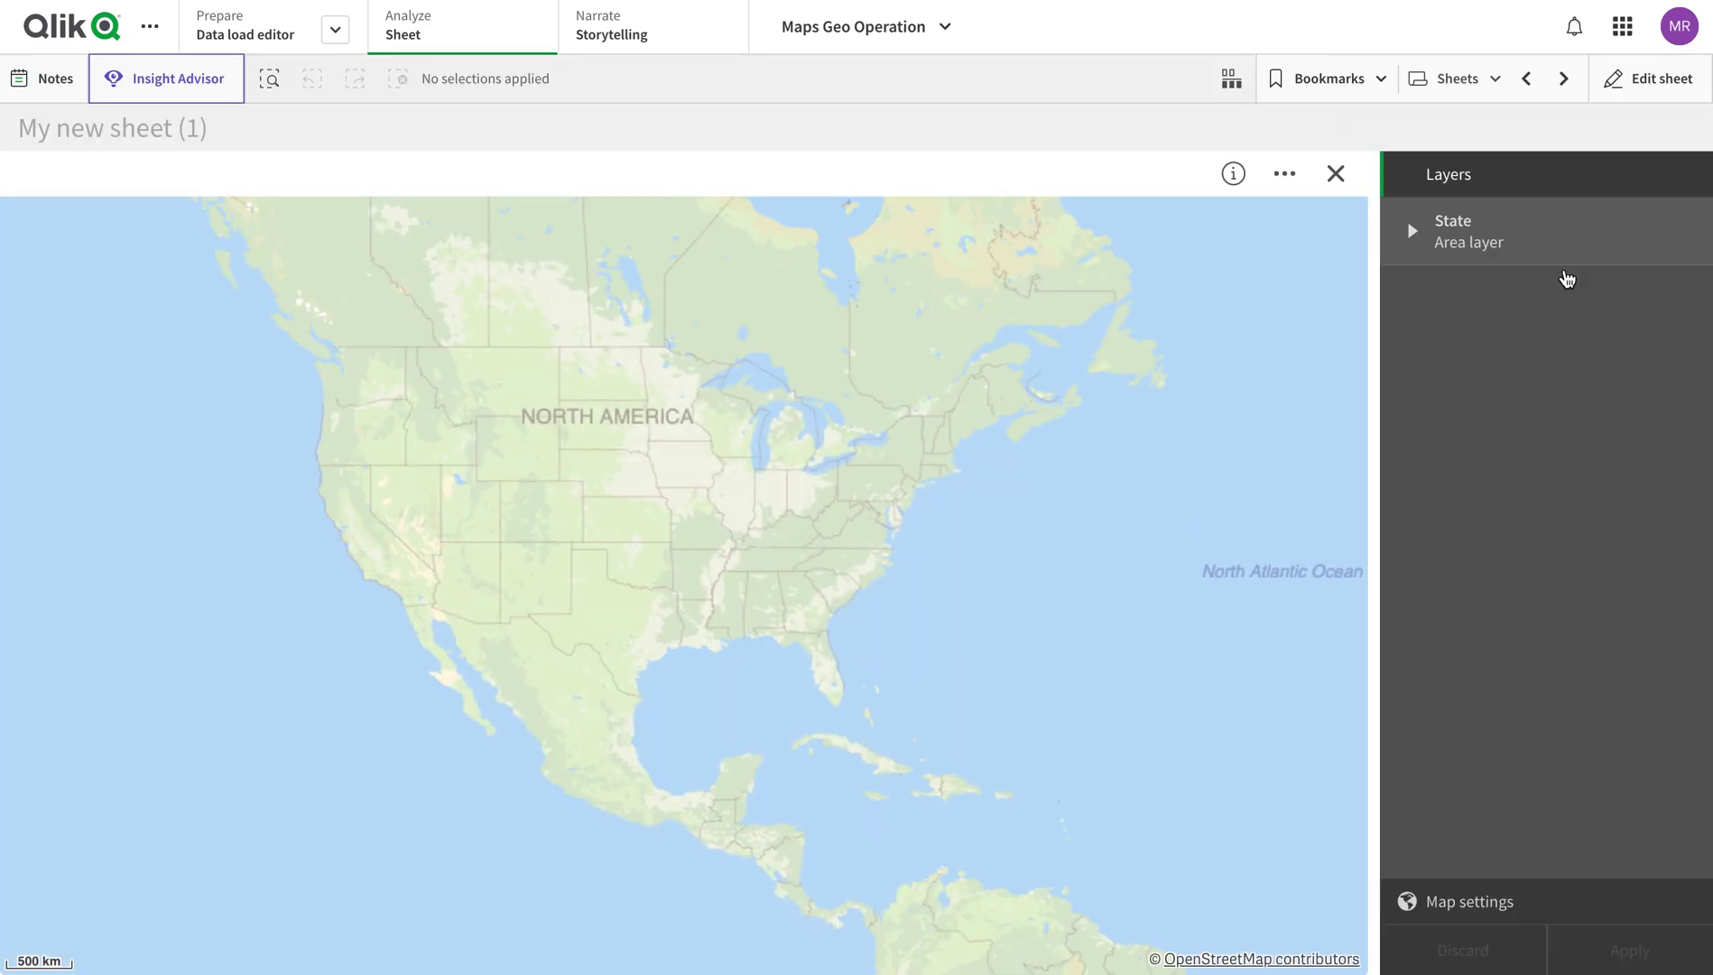
click(1477, 251)
click(1454, 301)
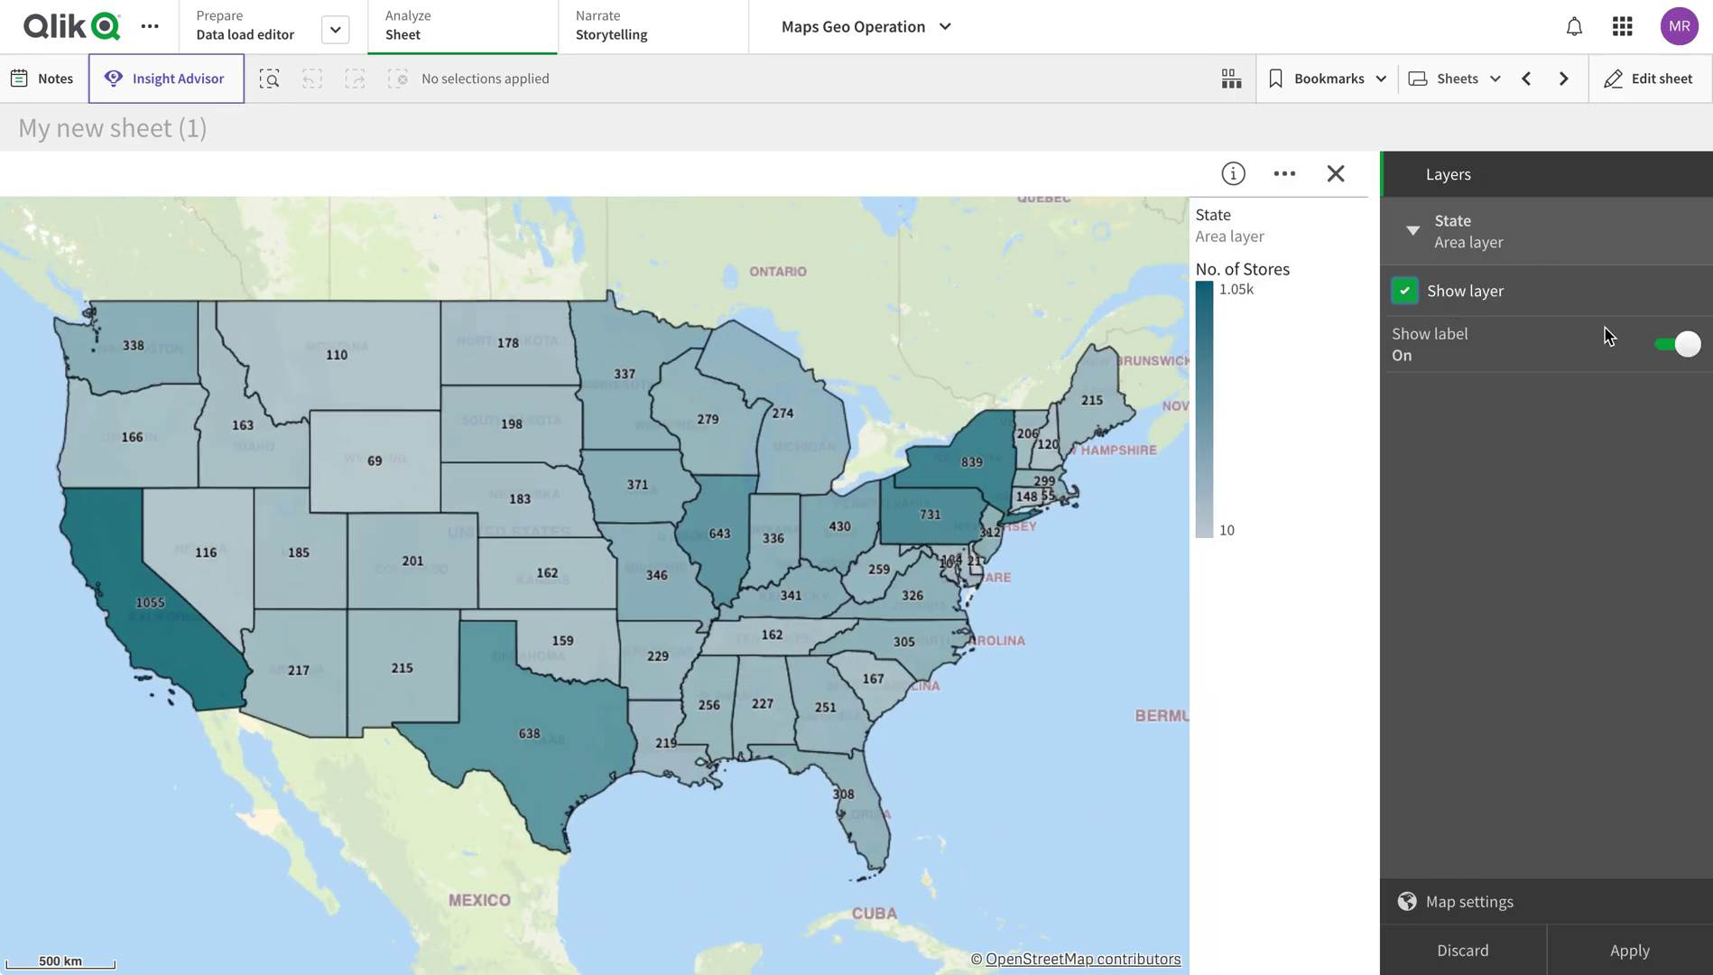
Switch the state labels off and on again, return to editing the sheet and permanently apply the exploration changes
click(1667, 346)
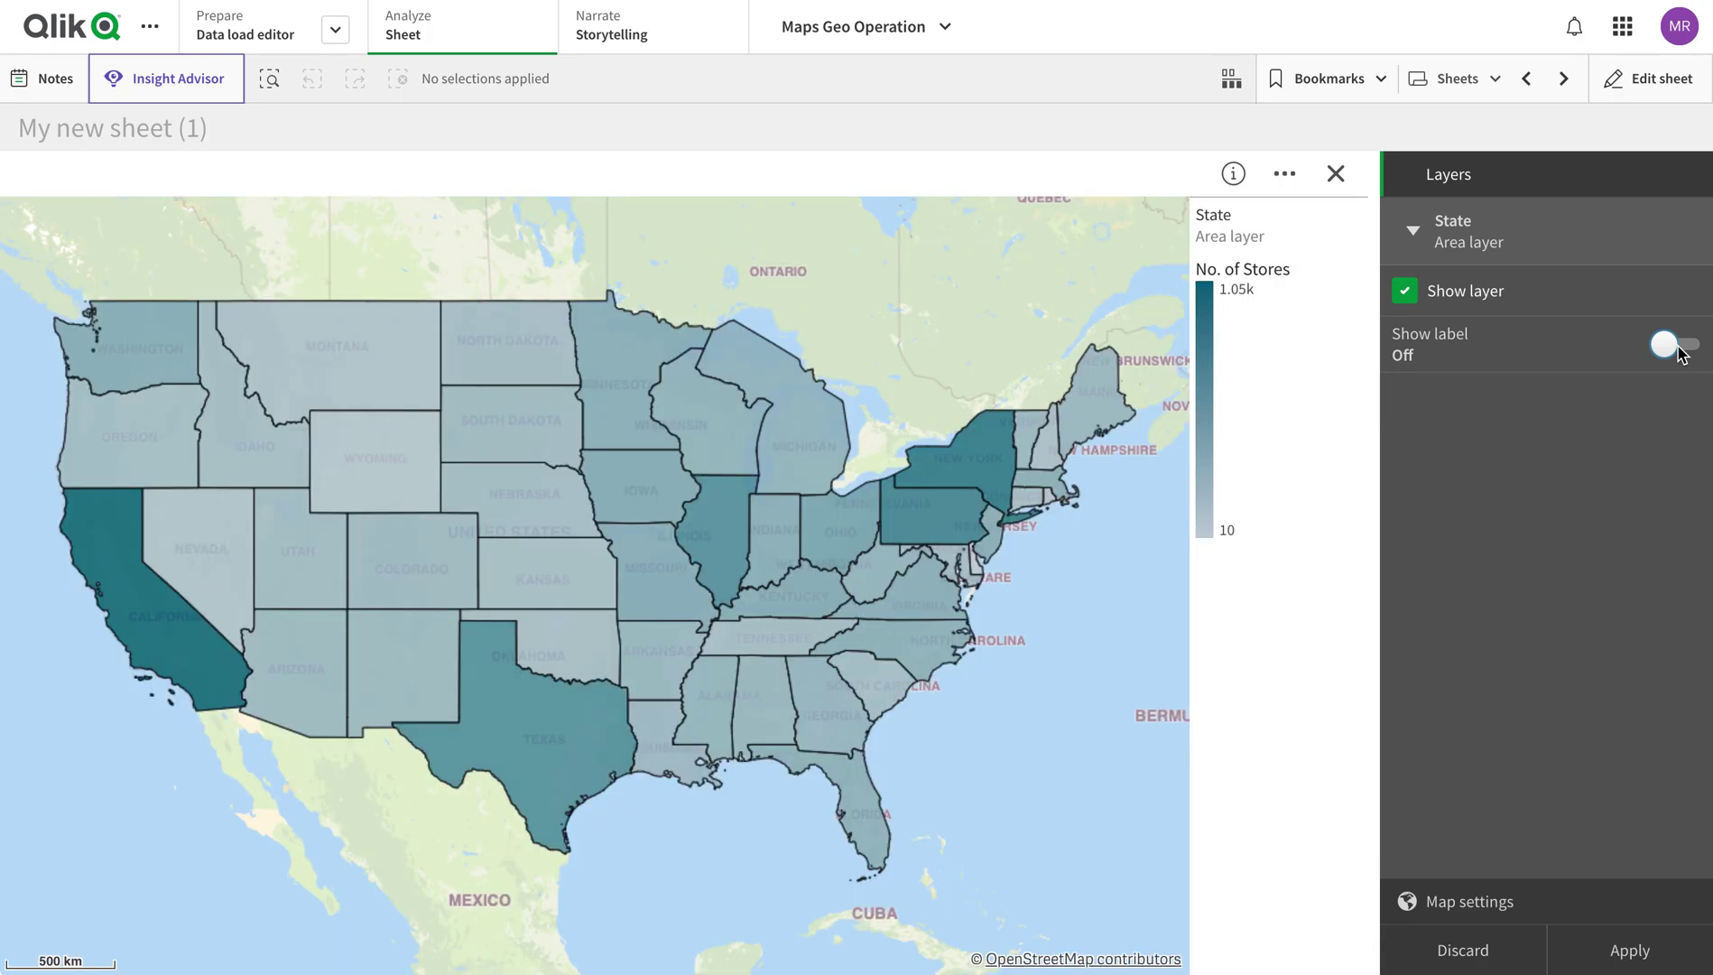
click(1679, 348)
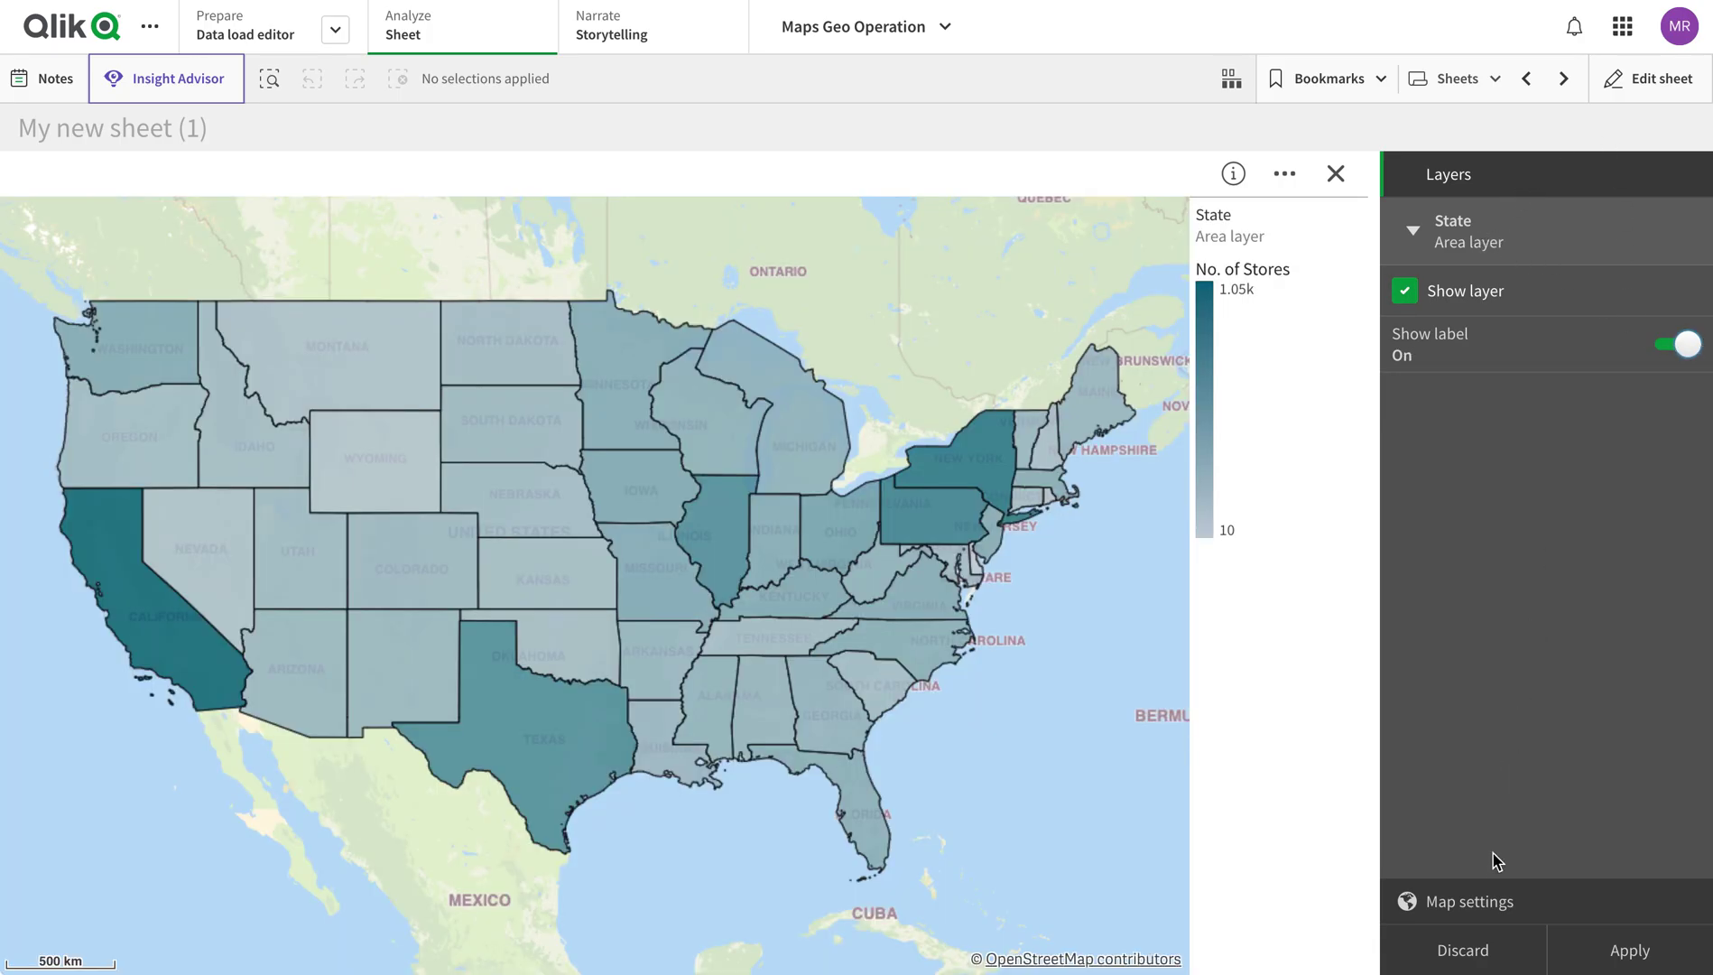
click(1627, 81)
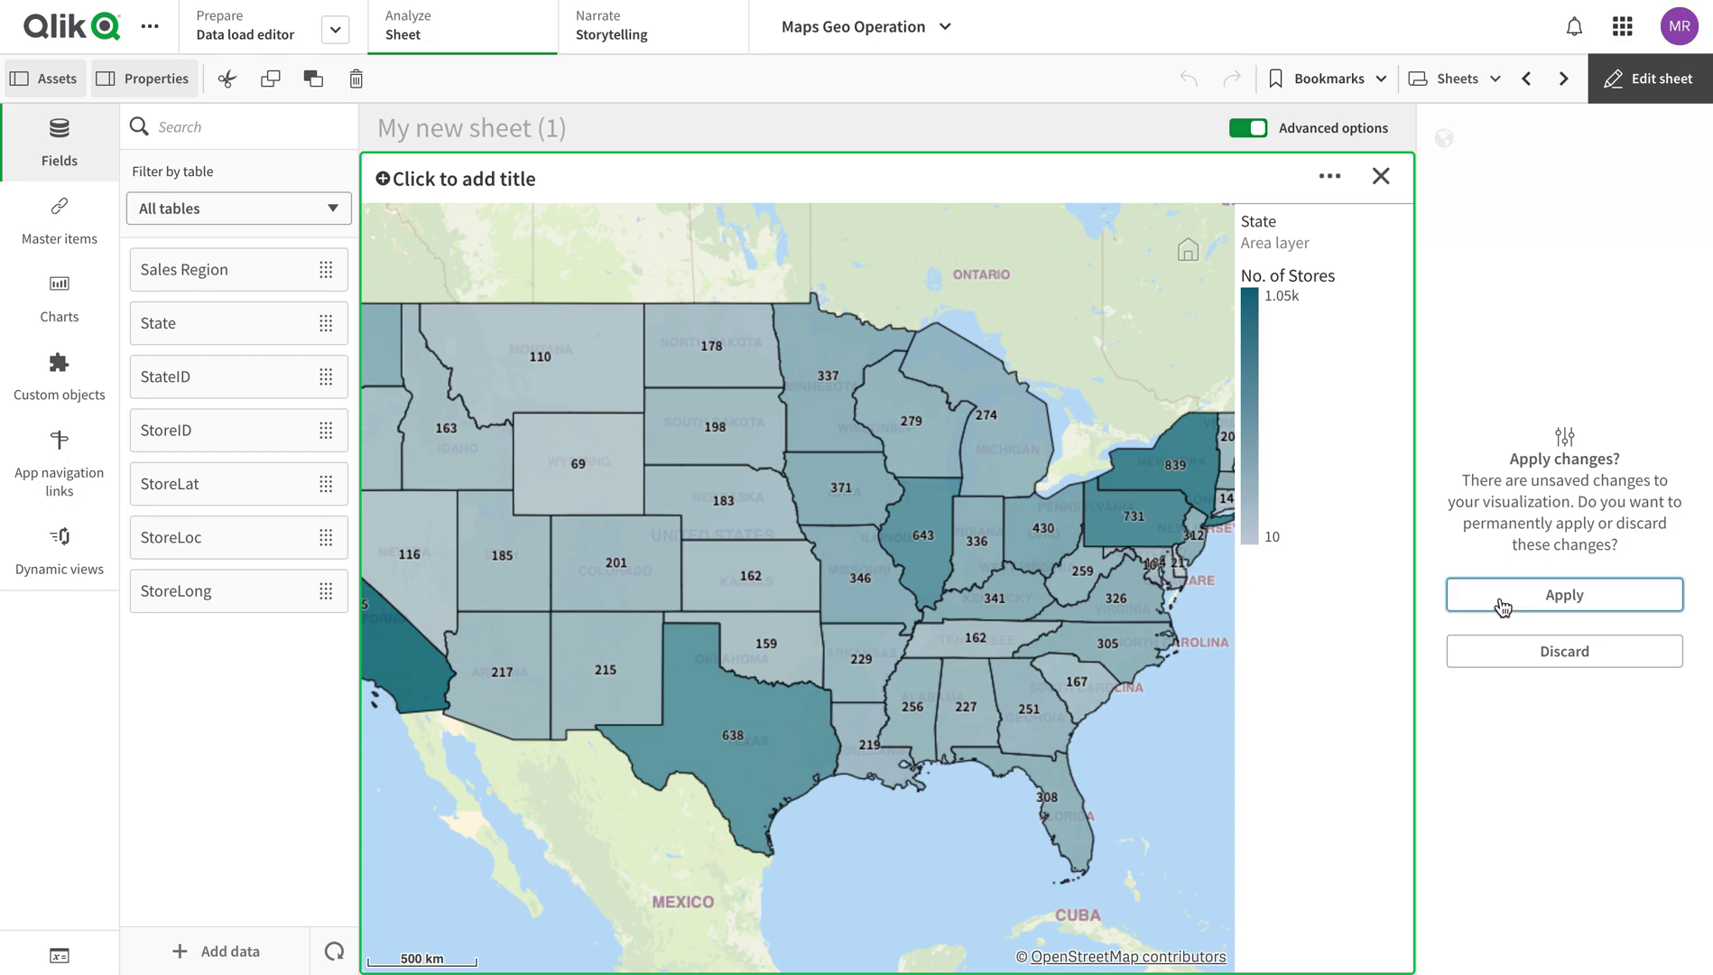
click(1502, 604)
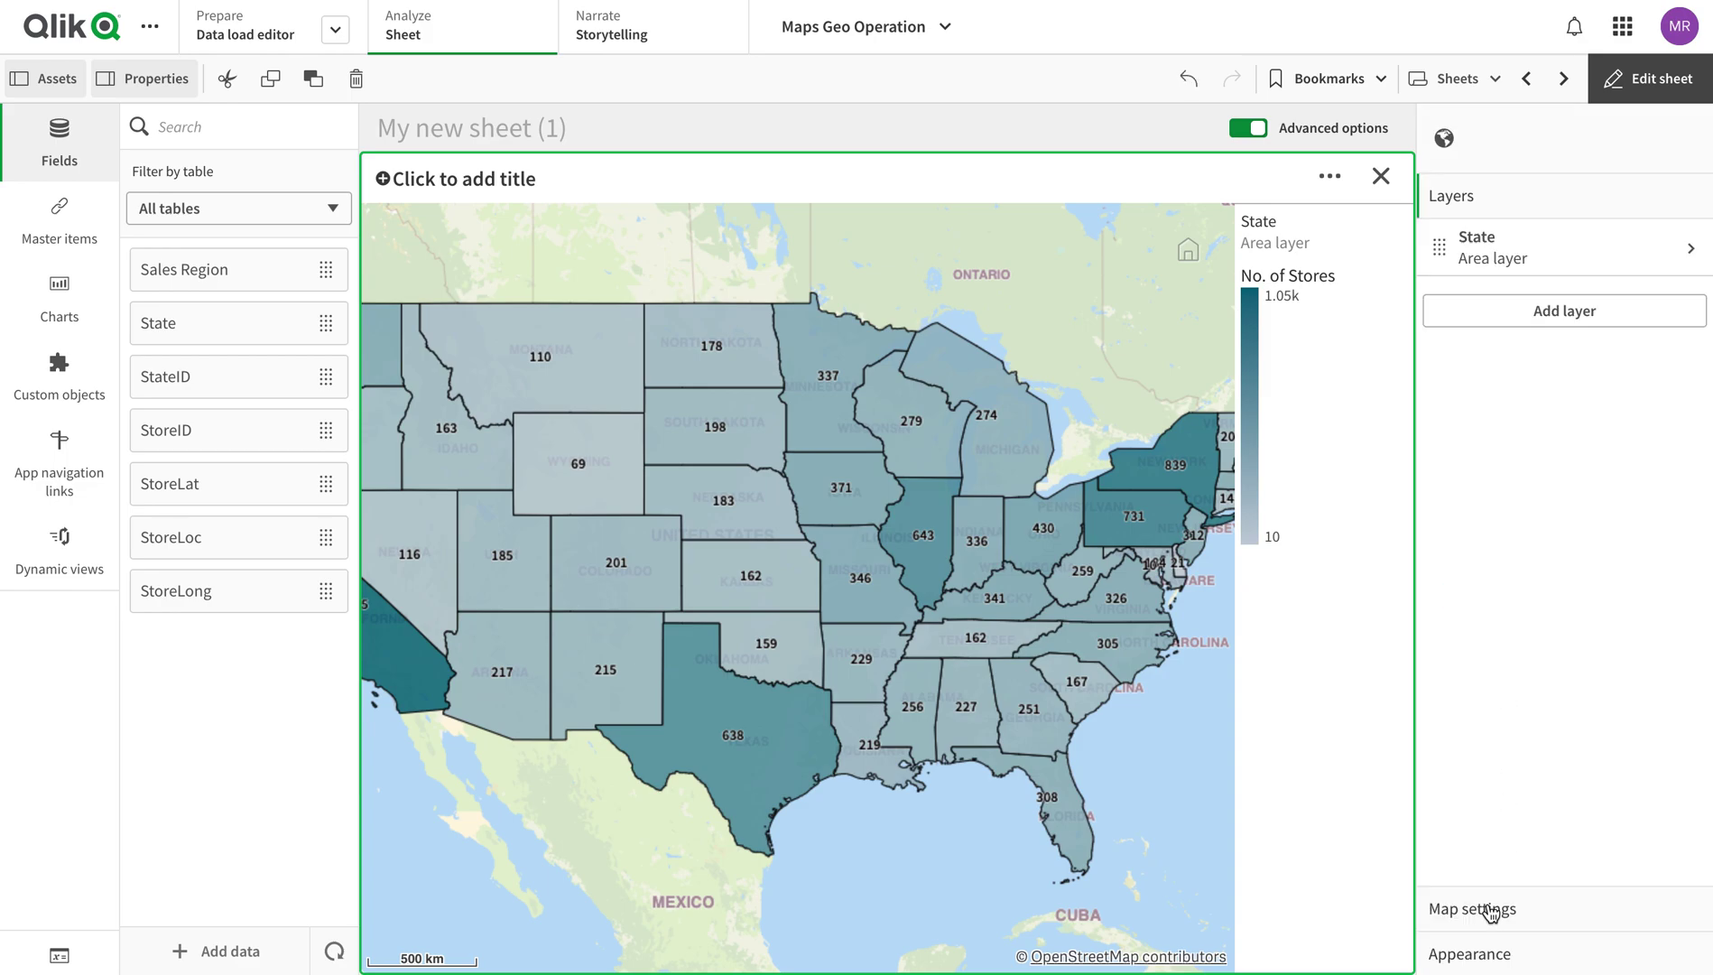
Restrict the display of the State area layer to custom zoom levels from 4x zoom to max zoom
click(1489, 248)
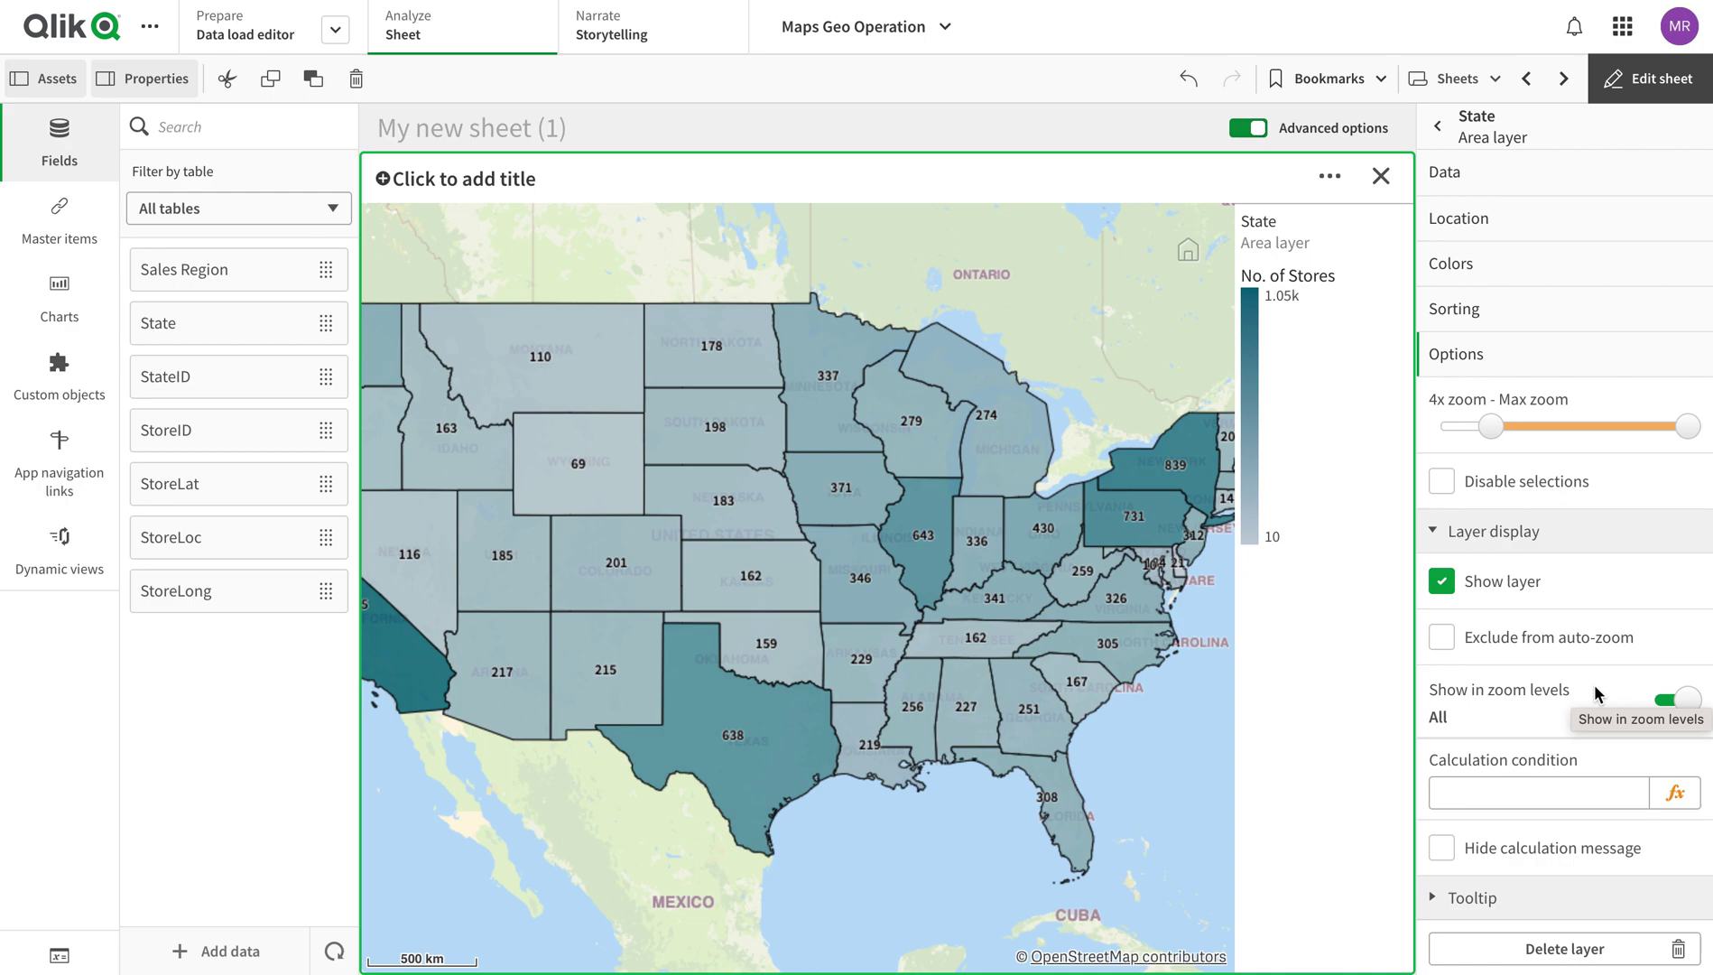
click(1681, 708)
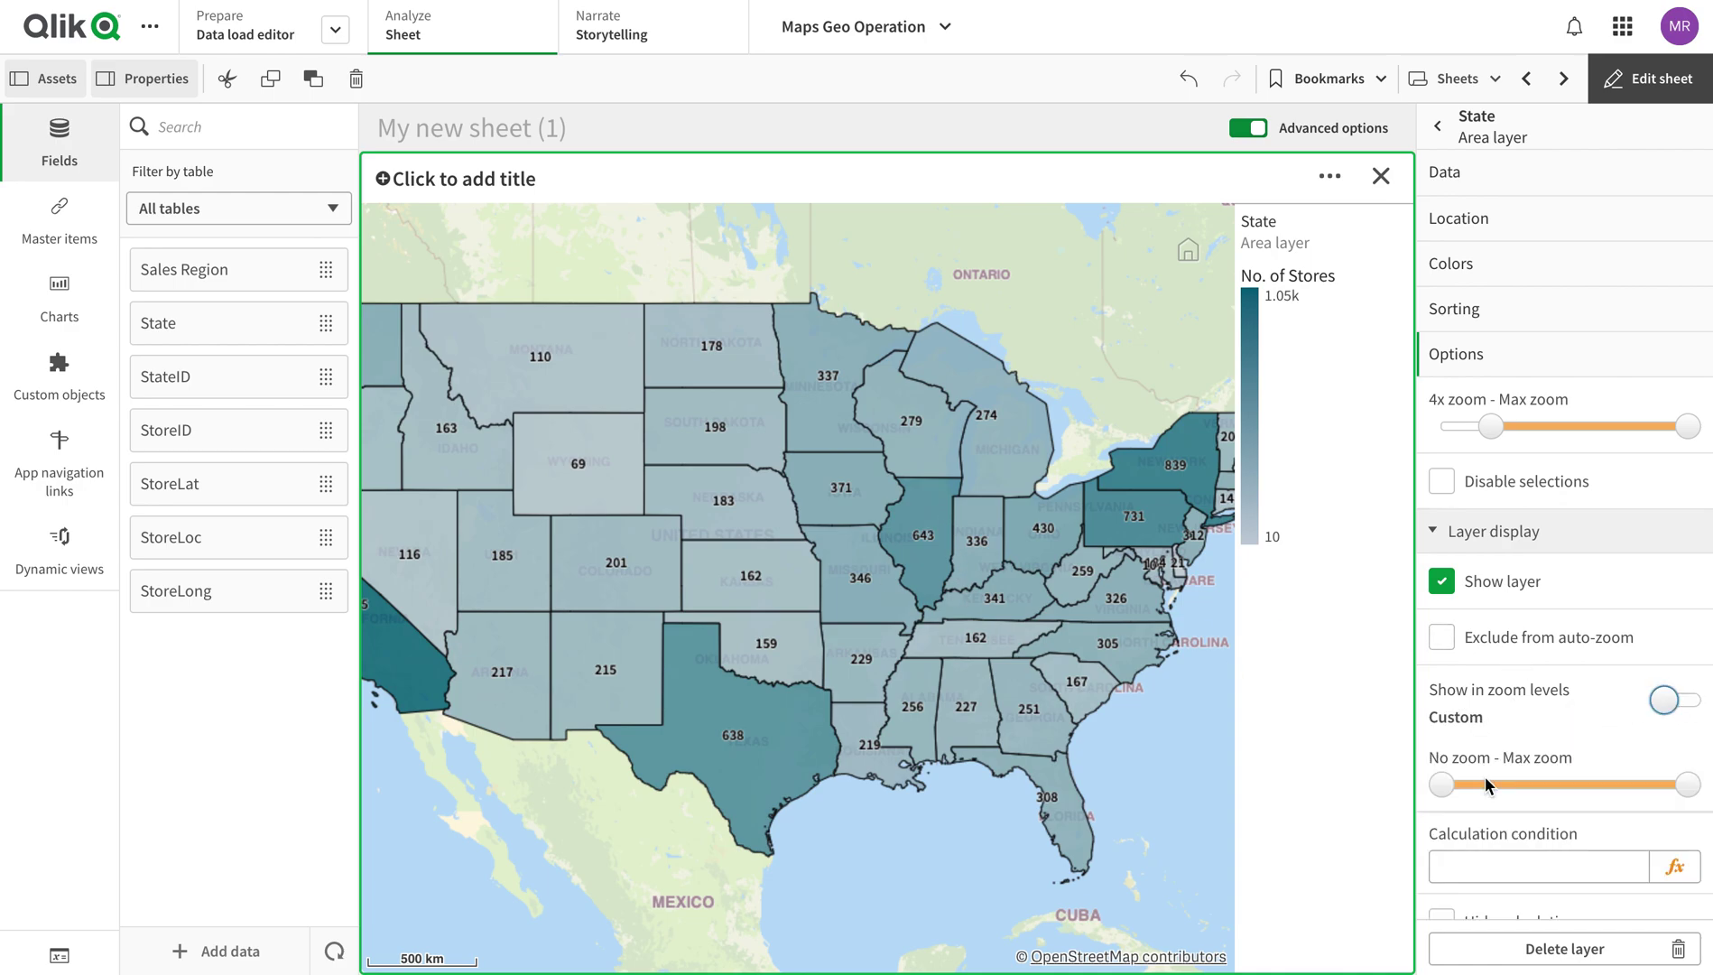
drag(1461, 790, 1502, 792)
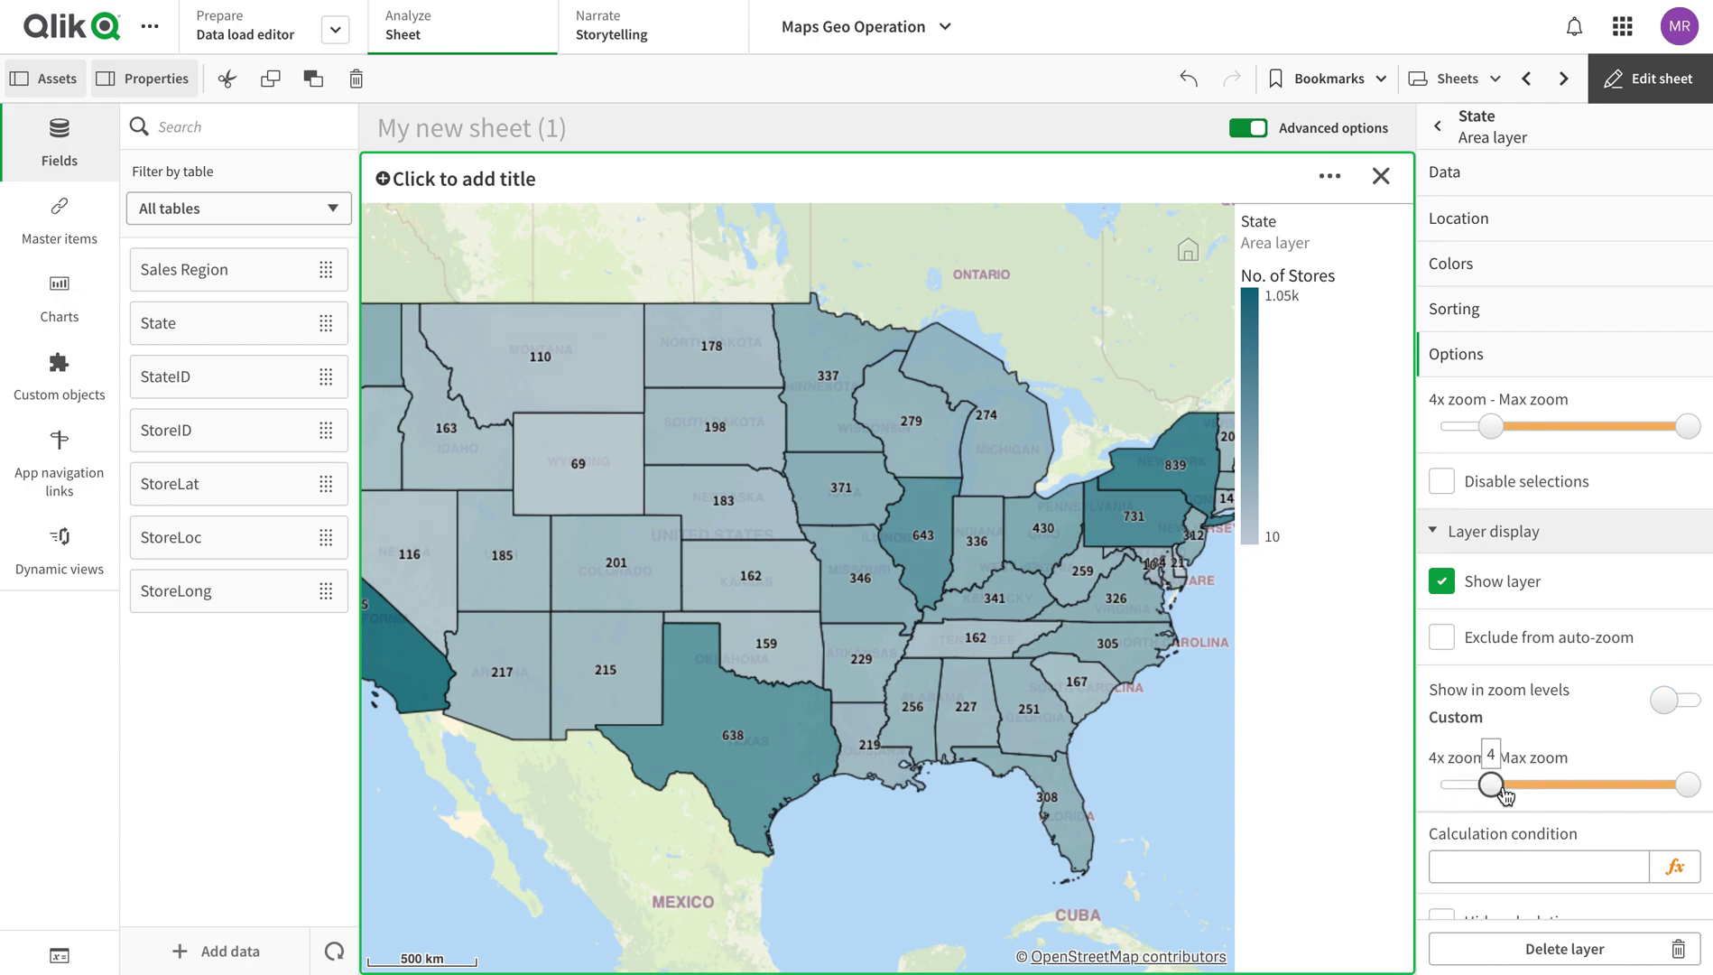
Leave edit mode and zoom the map out to check at which zoom levels the State layer shows
click(1650, 78)
mouse_move(591, 647)
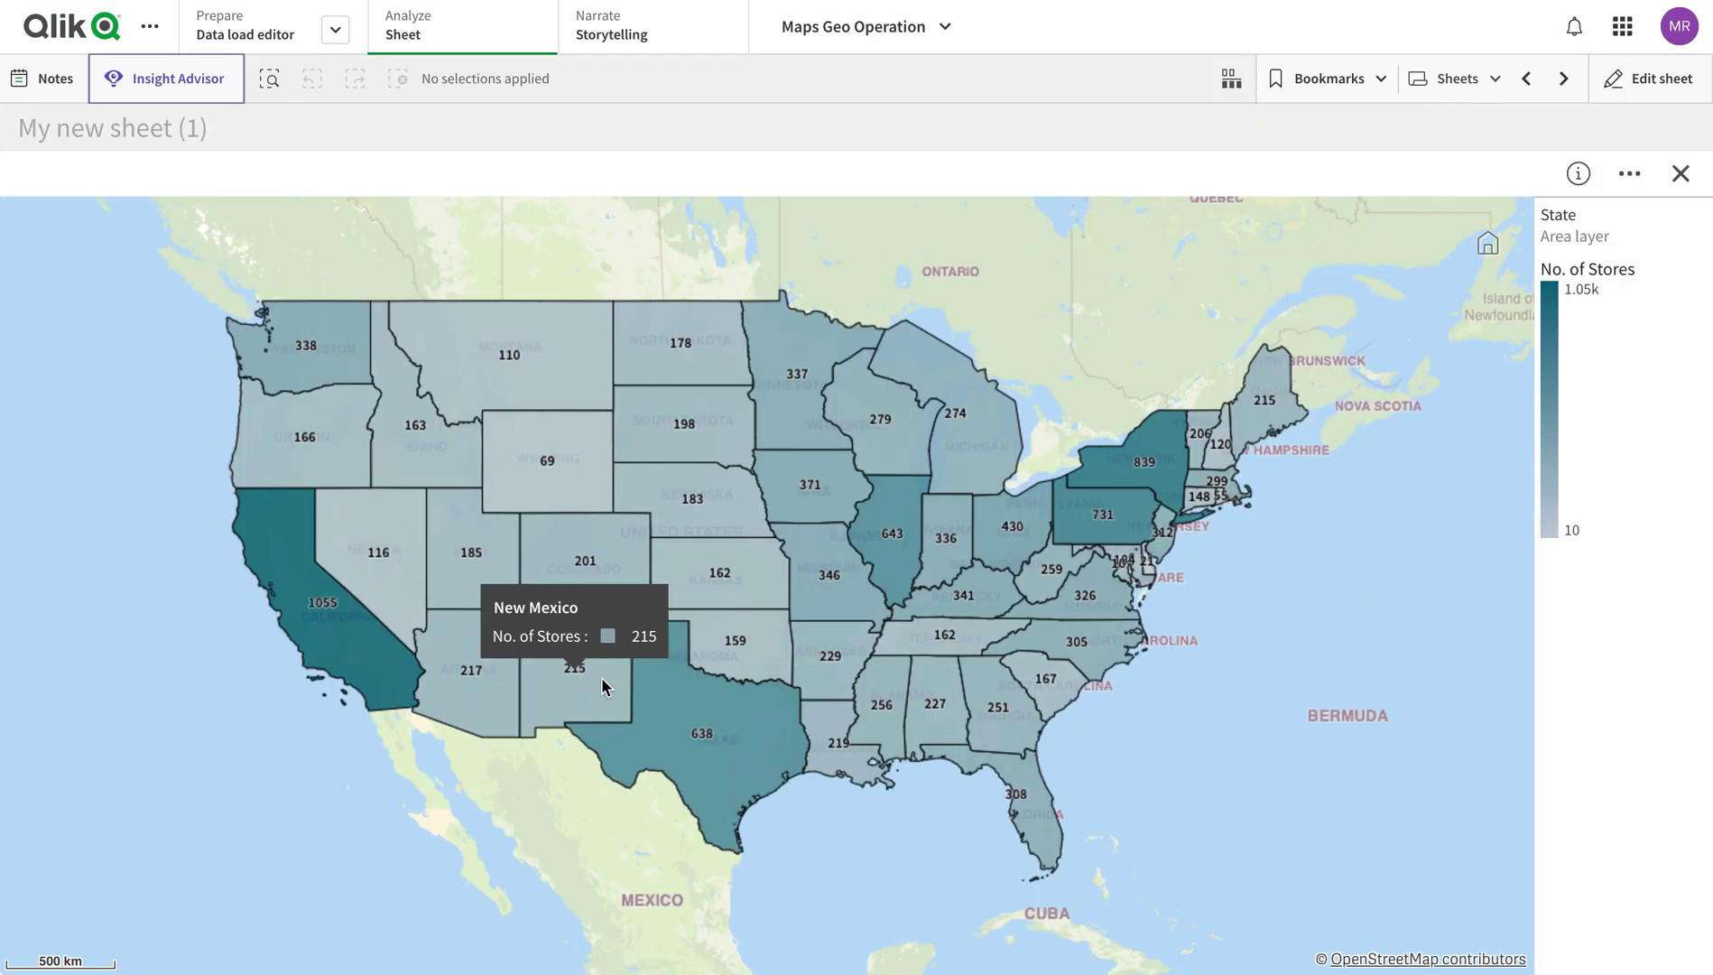
right_click(1261, 603)
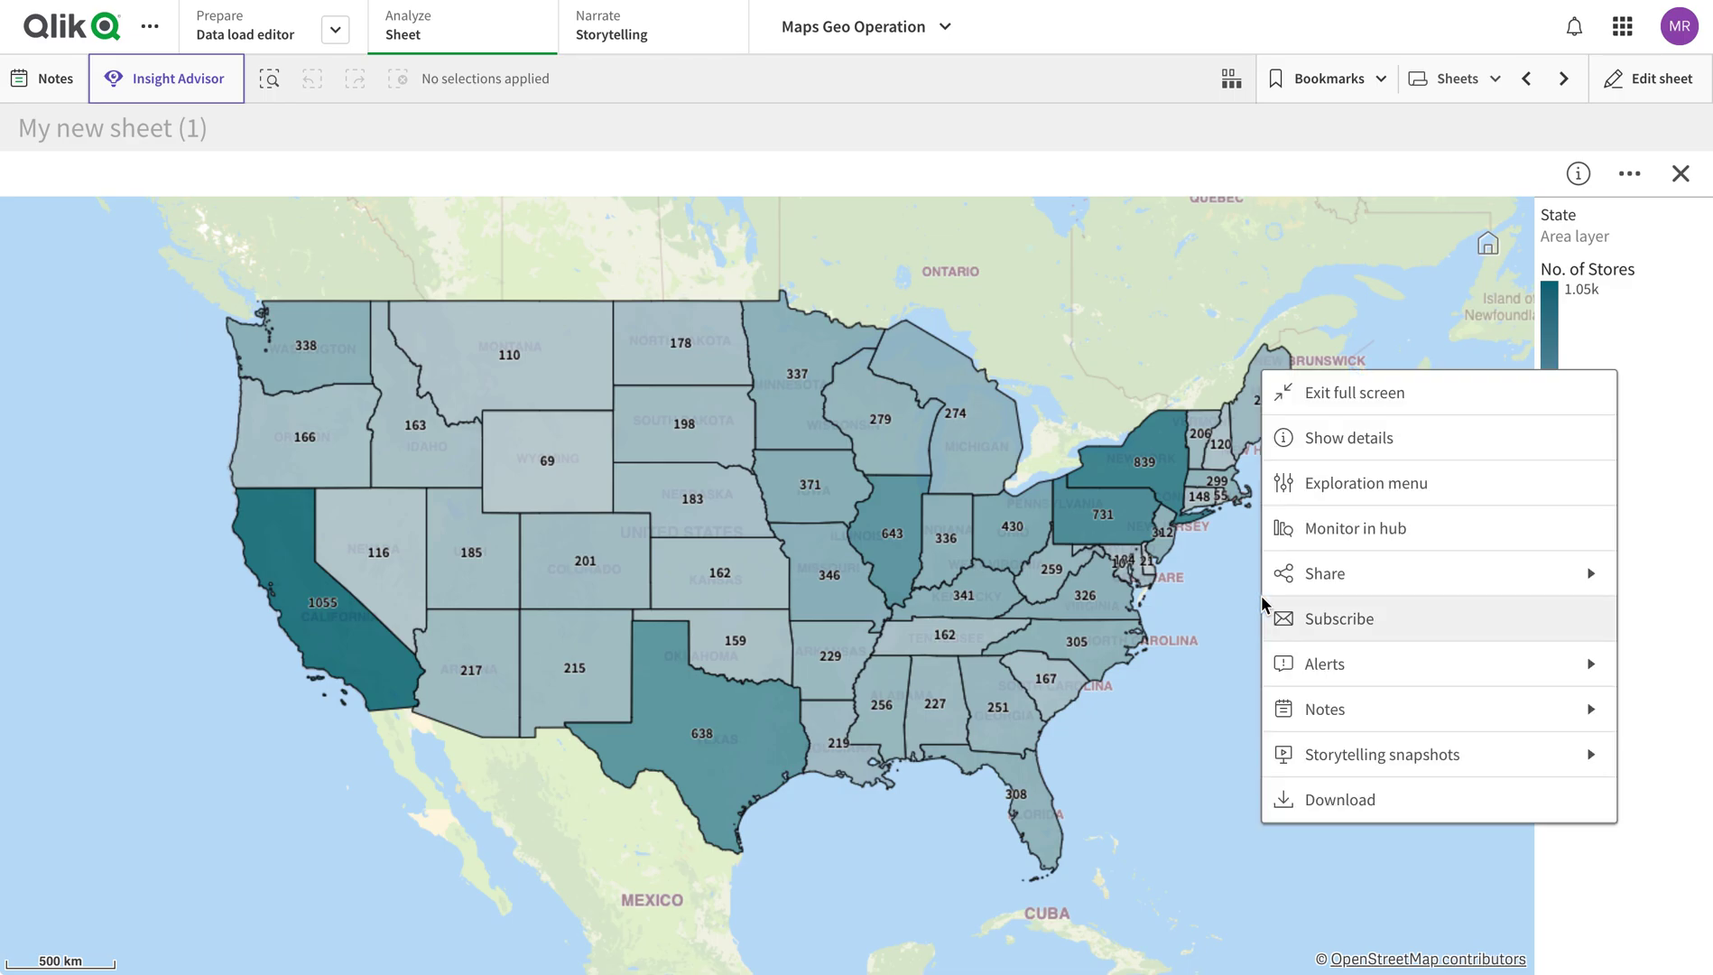
click(1148, 383)
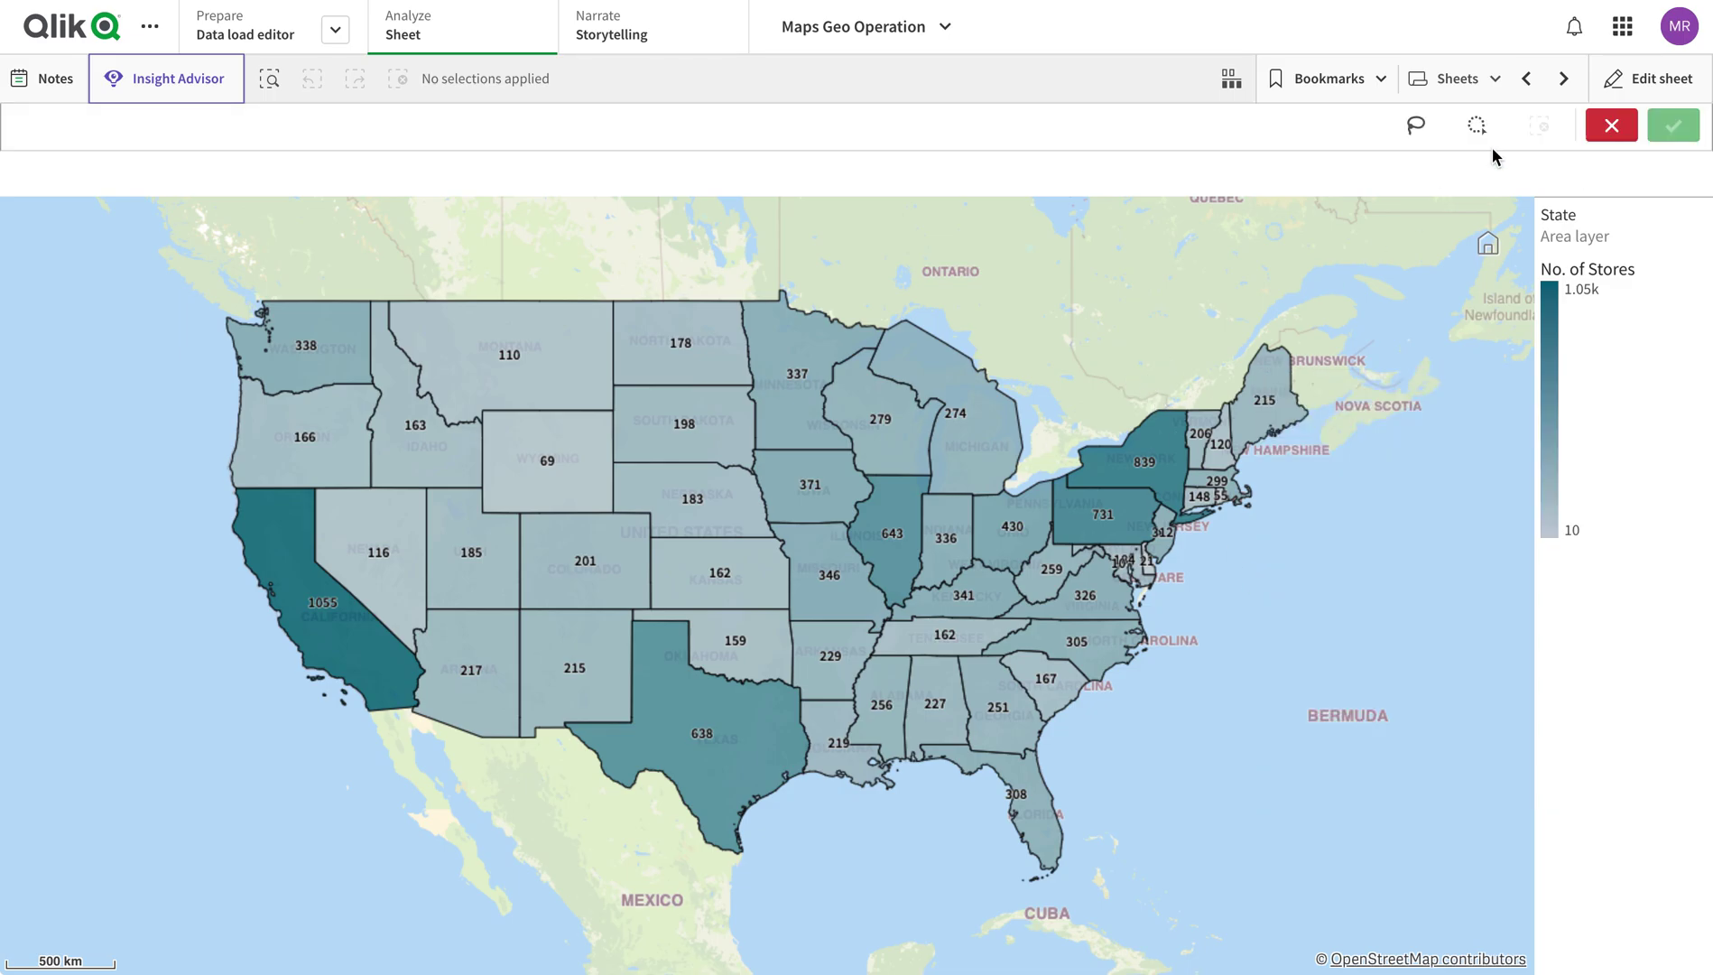
click(1612, 125)
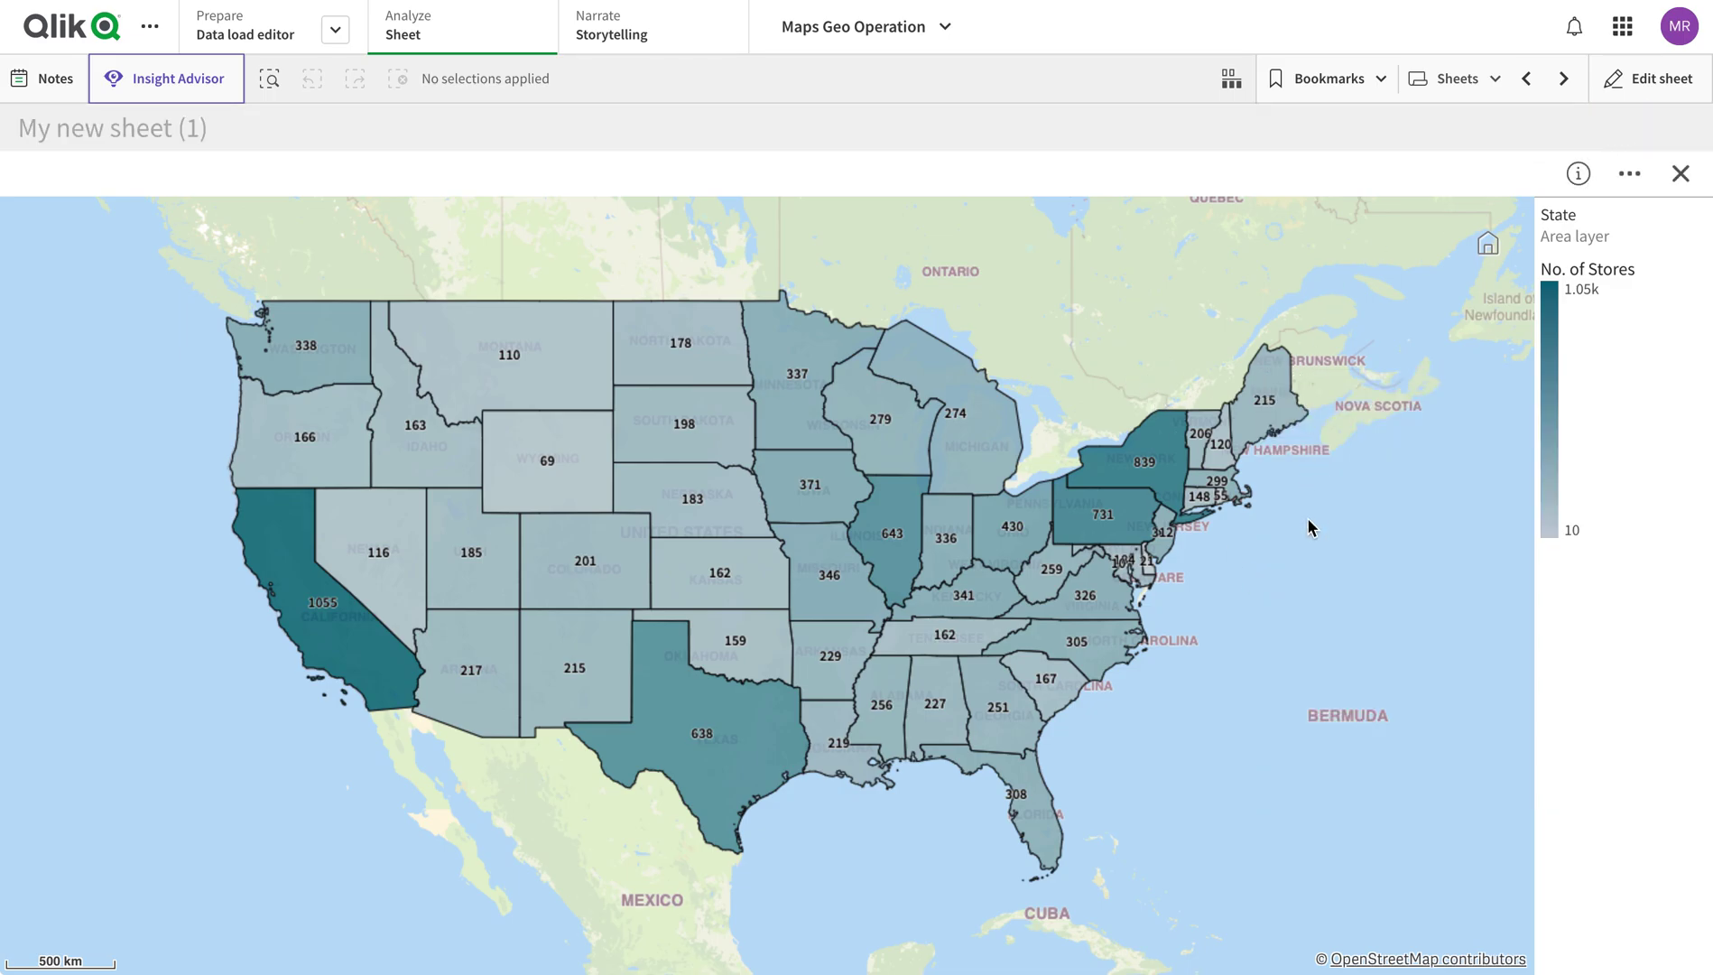
scroll(1308, 519, down, 2)
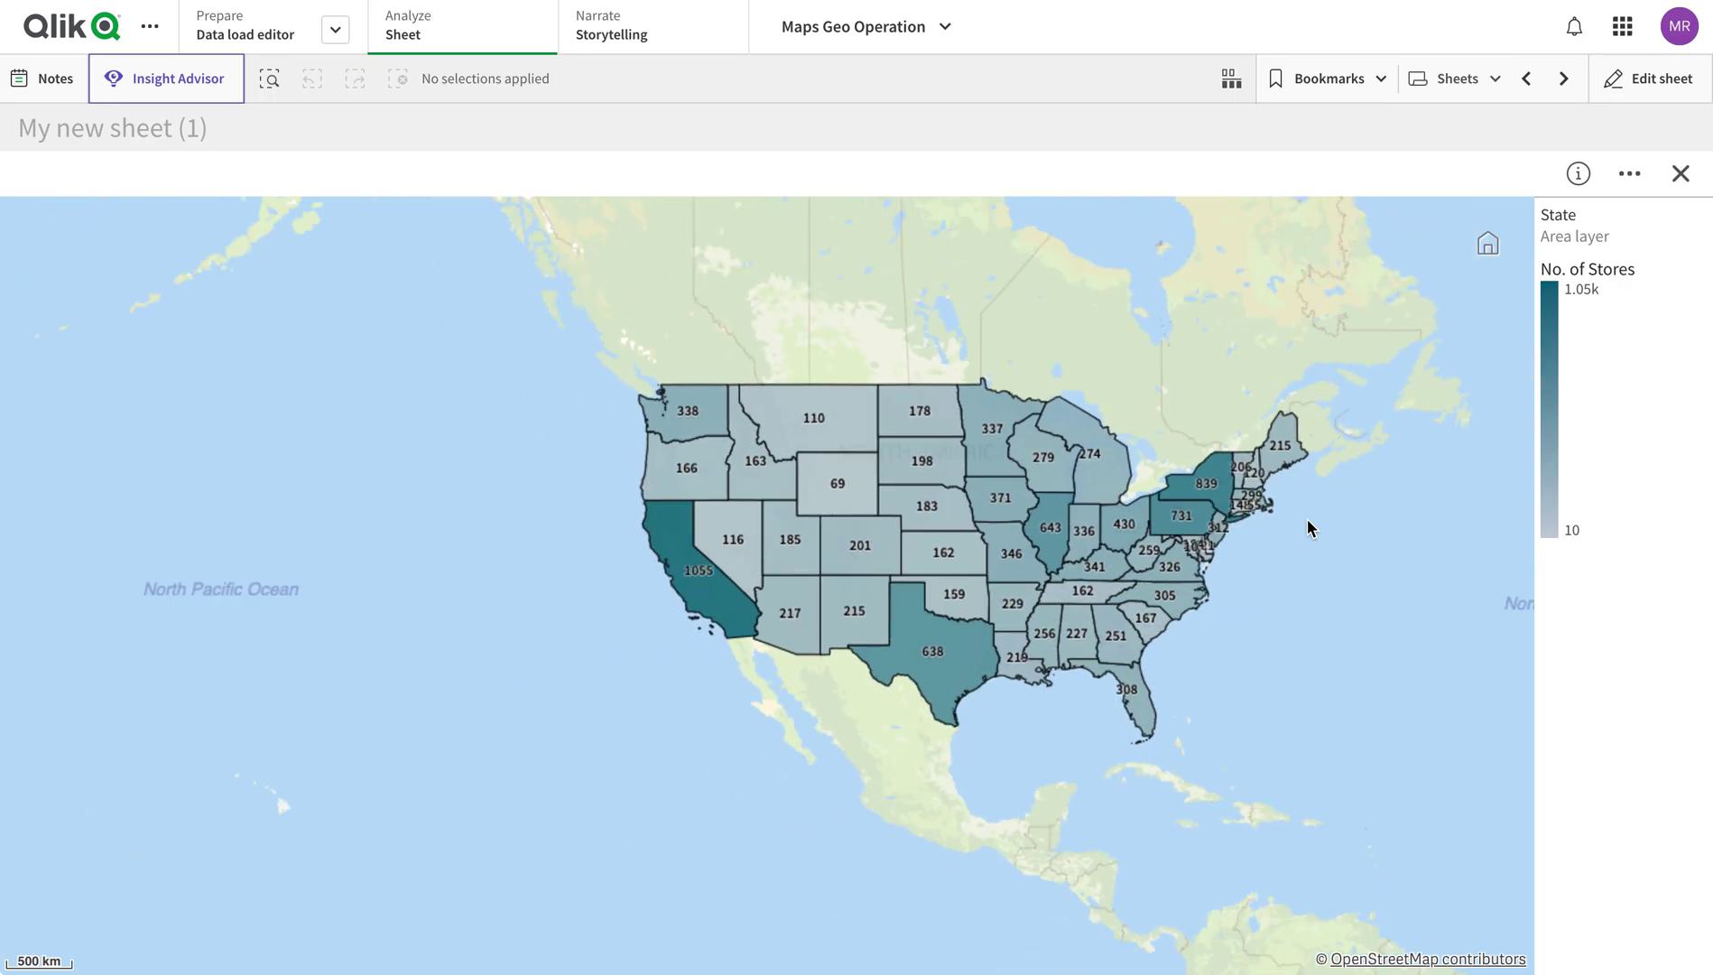
scroll(1272, 566, down, 2)
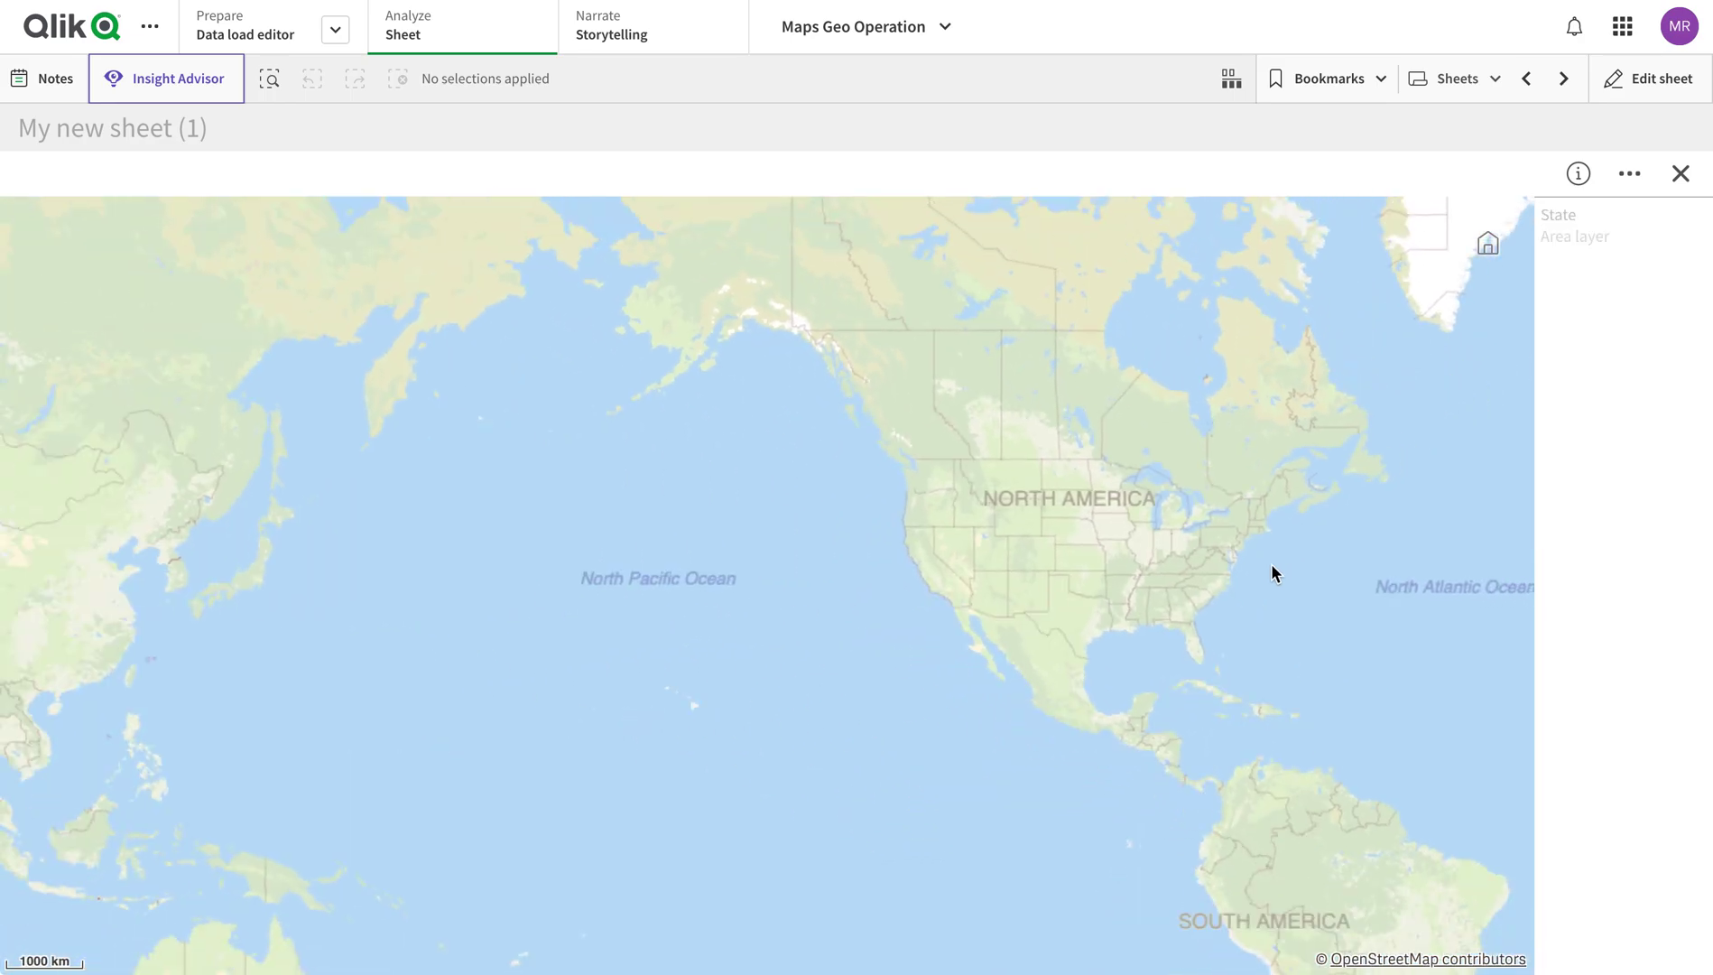
Return to editing the sheet, switch to the KML source text and examine its boundary coordinates
click(1647, 85)
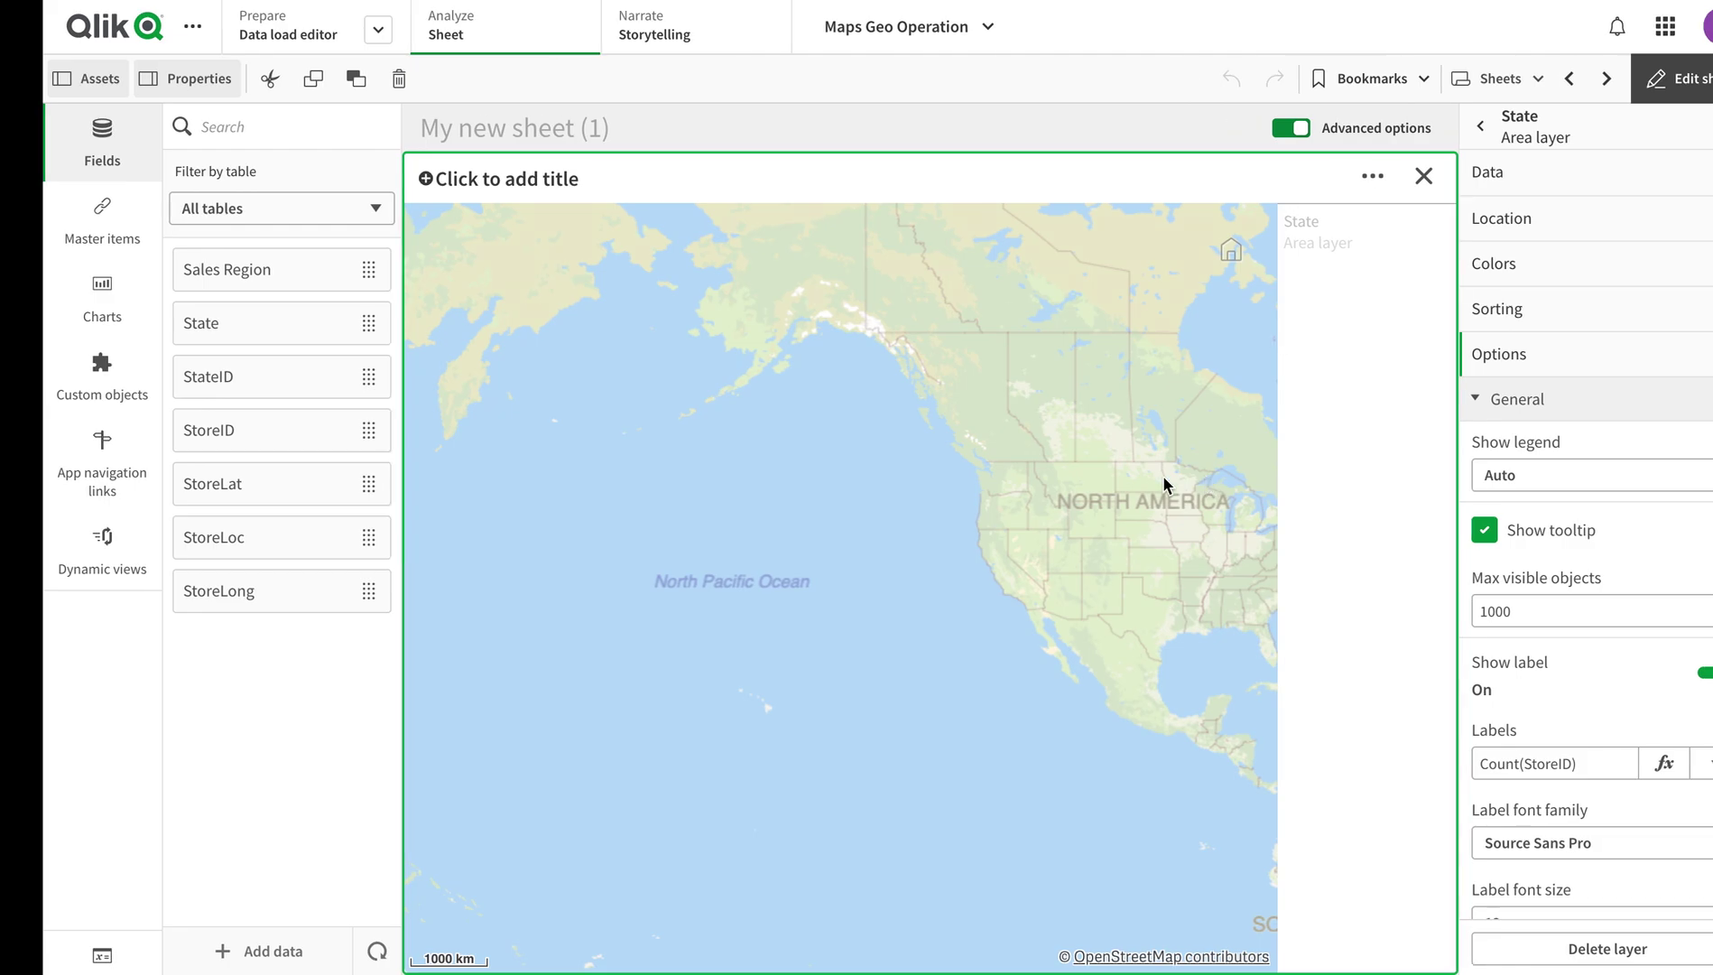
key(ctrl+Left)
key(ctrl+Left)
scroll(256, 386, down, 20)
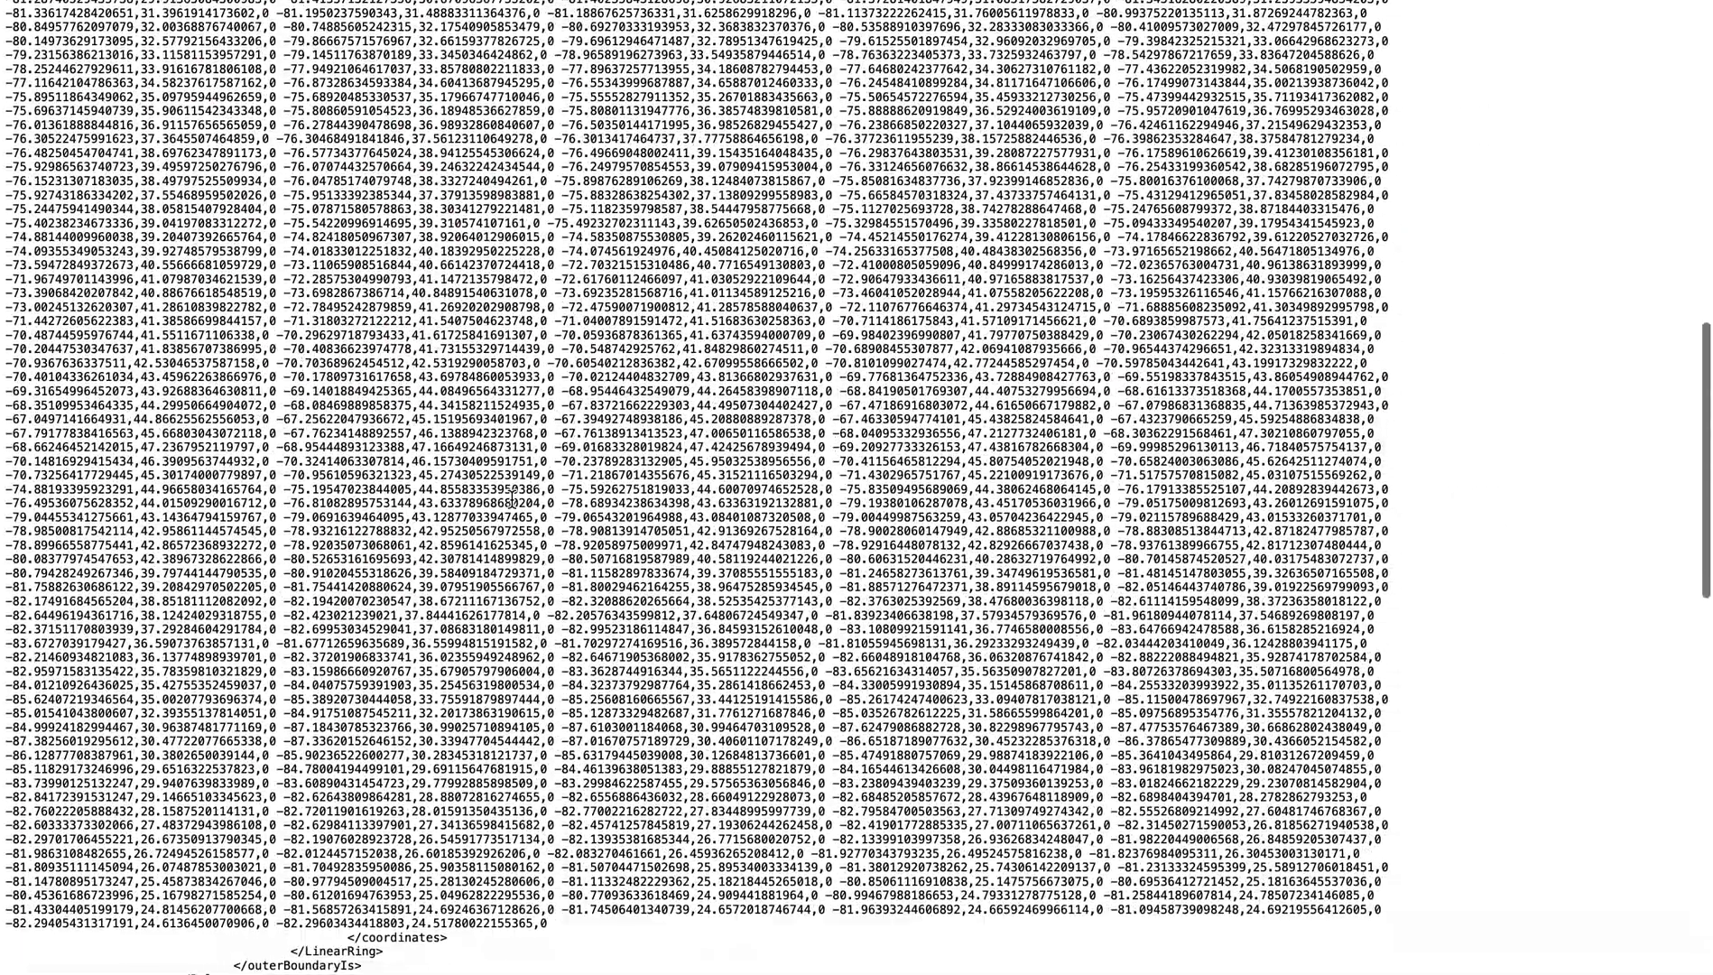
scroll(512, 499, down, 15)
key(ctrl+Right)
key(ctrl+Right)
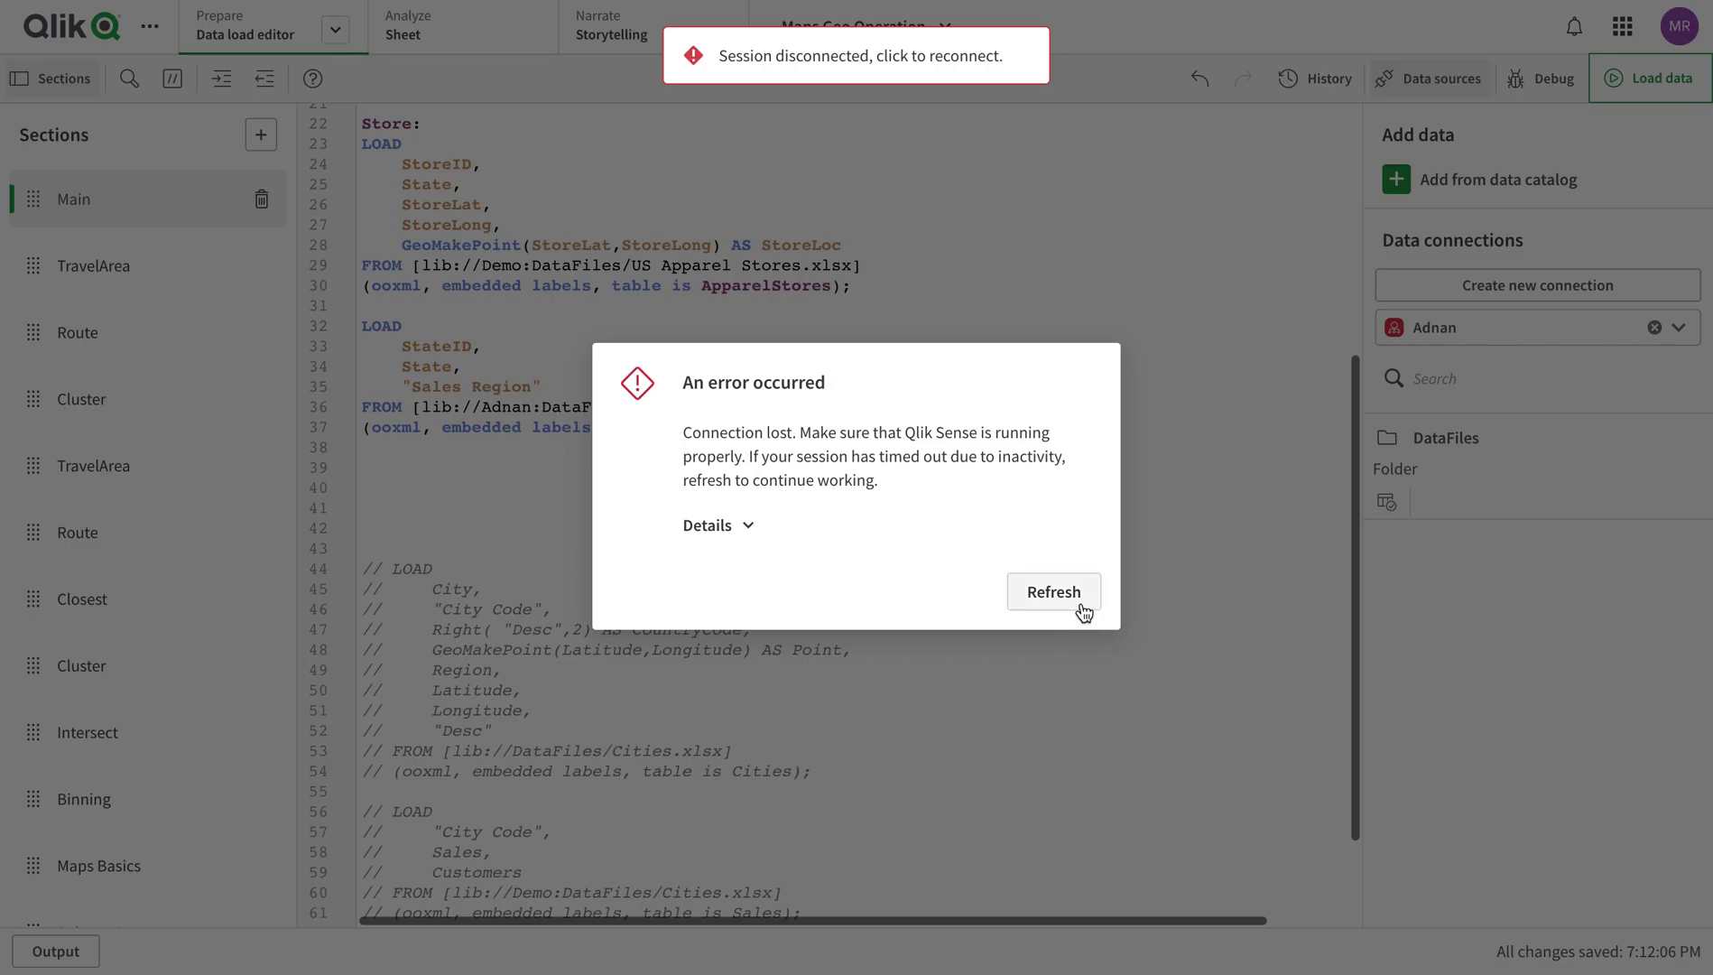
Refresh the disconnected data load editor, go to the blank lines below the State - Region load, and select the space holding Sales from 48 States.xlsx
click(1081, 603)
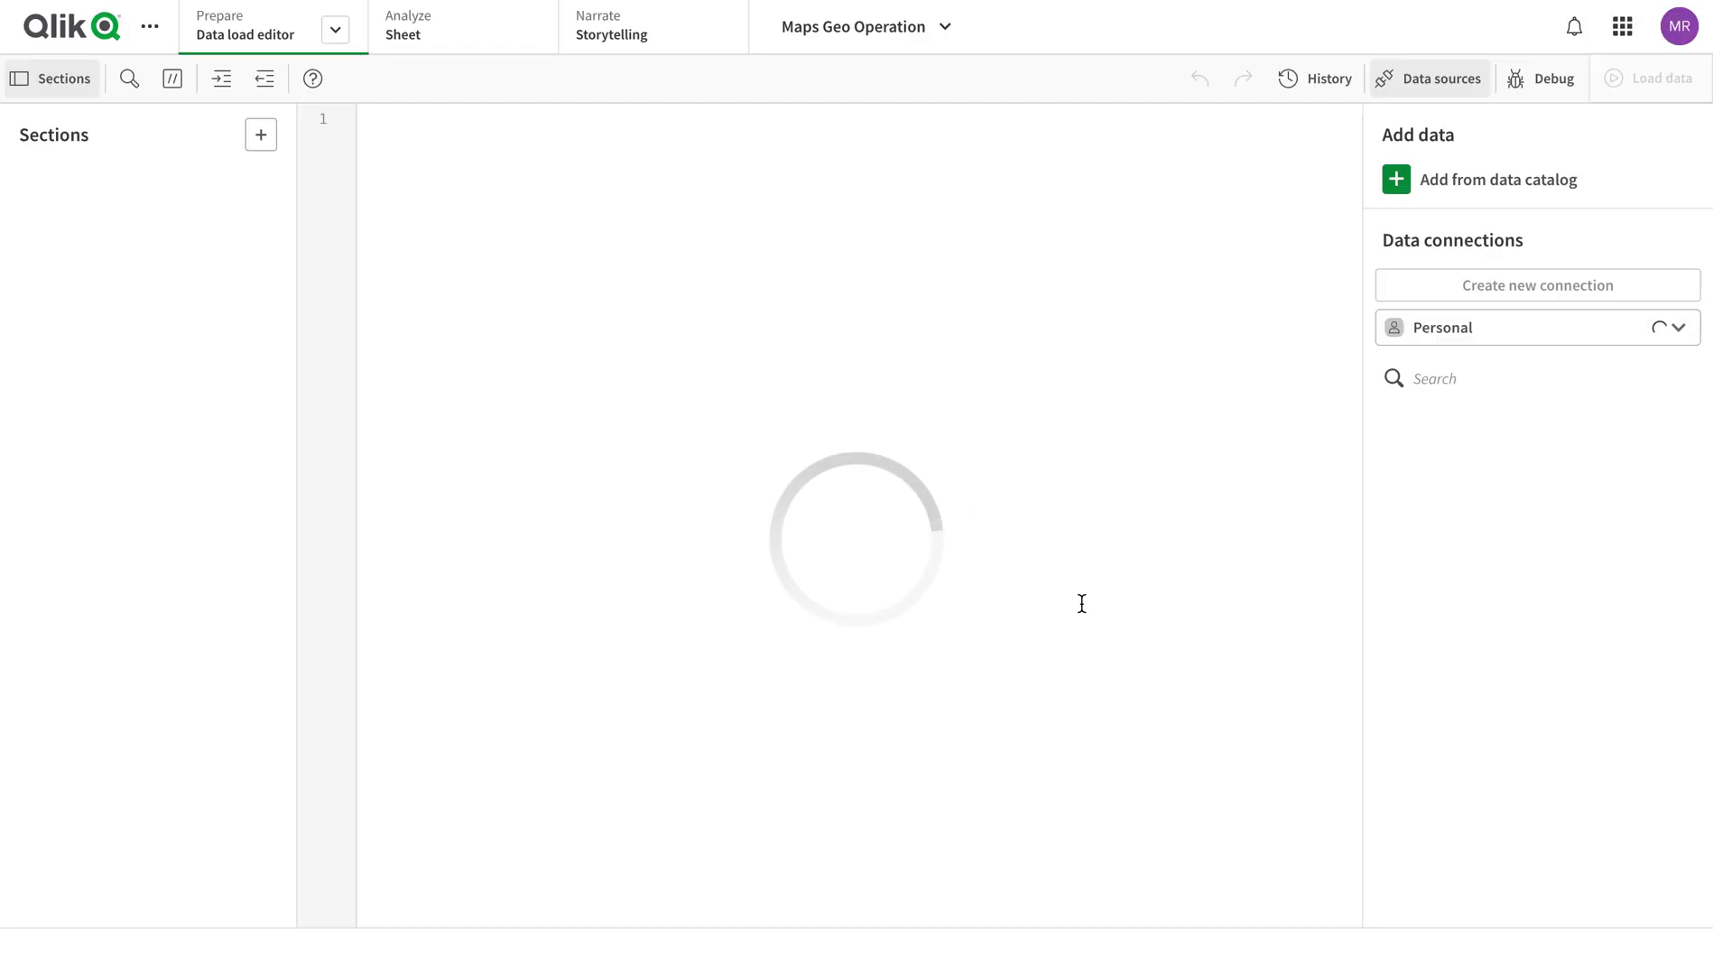
scroll(872, 684, down, 6)
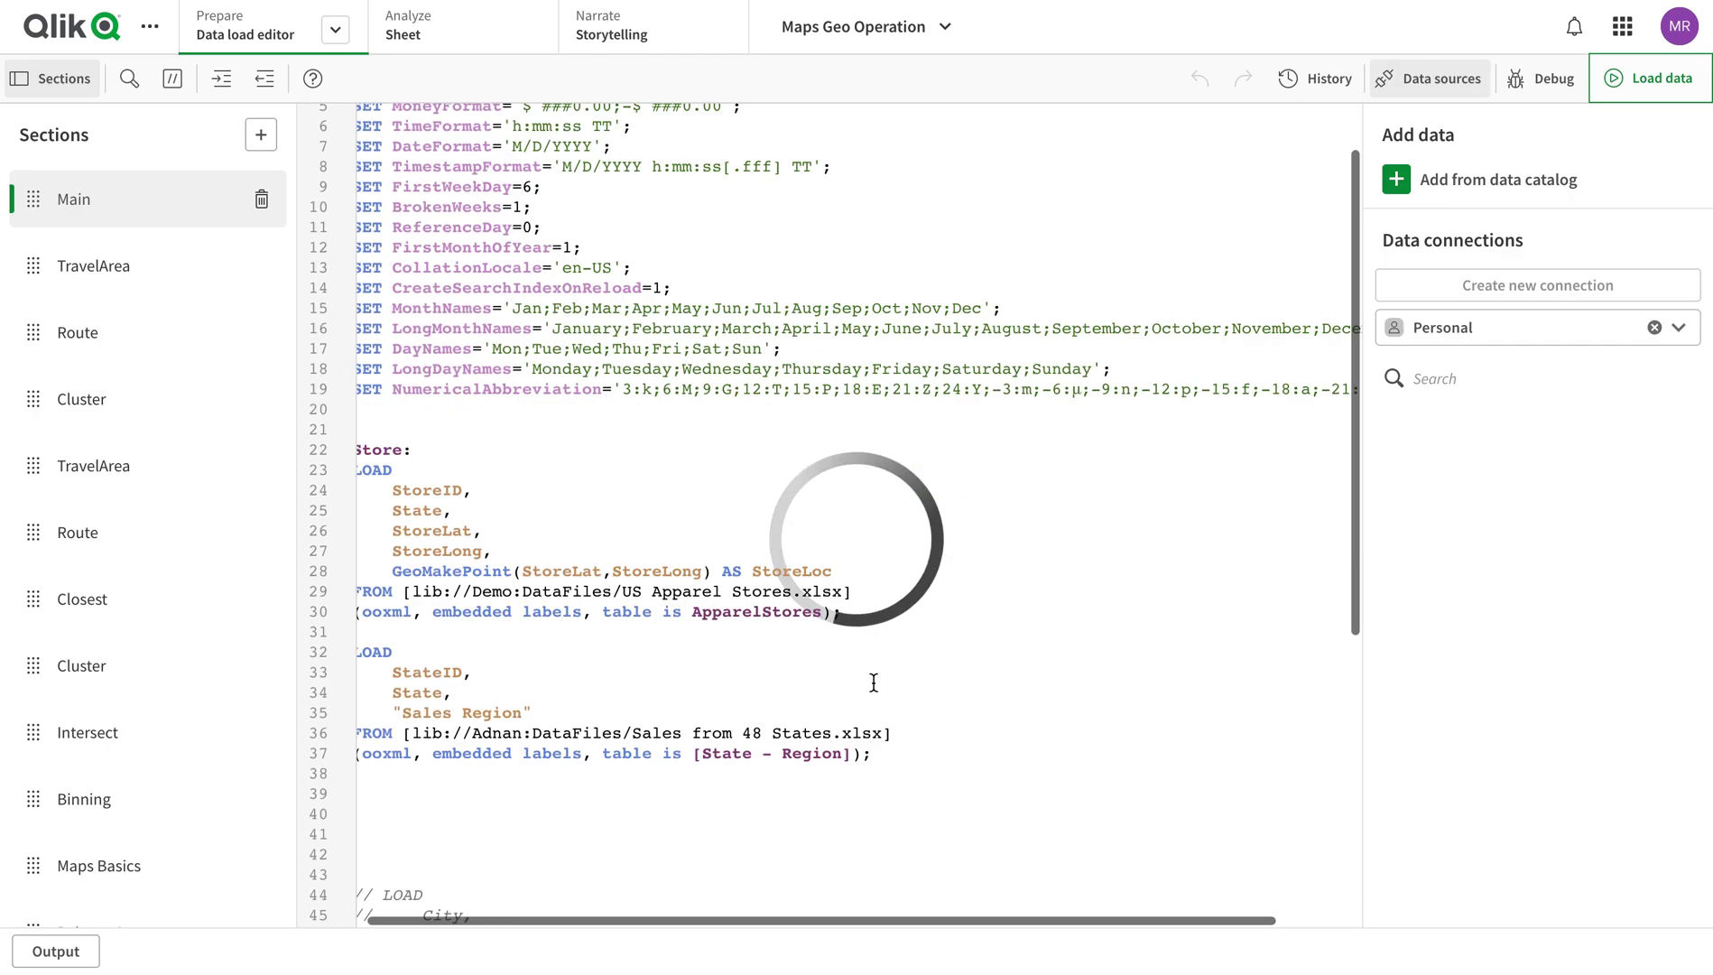
click(365, 346)
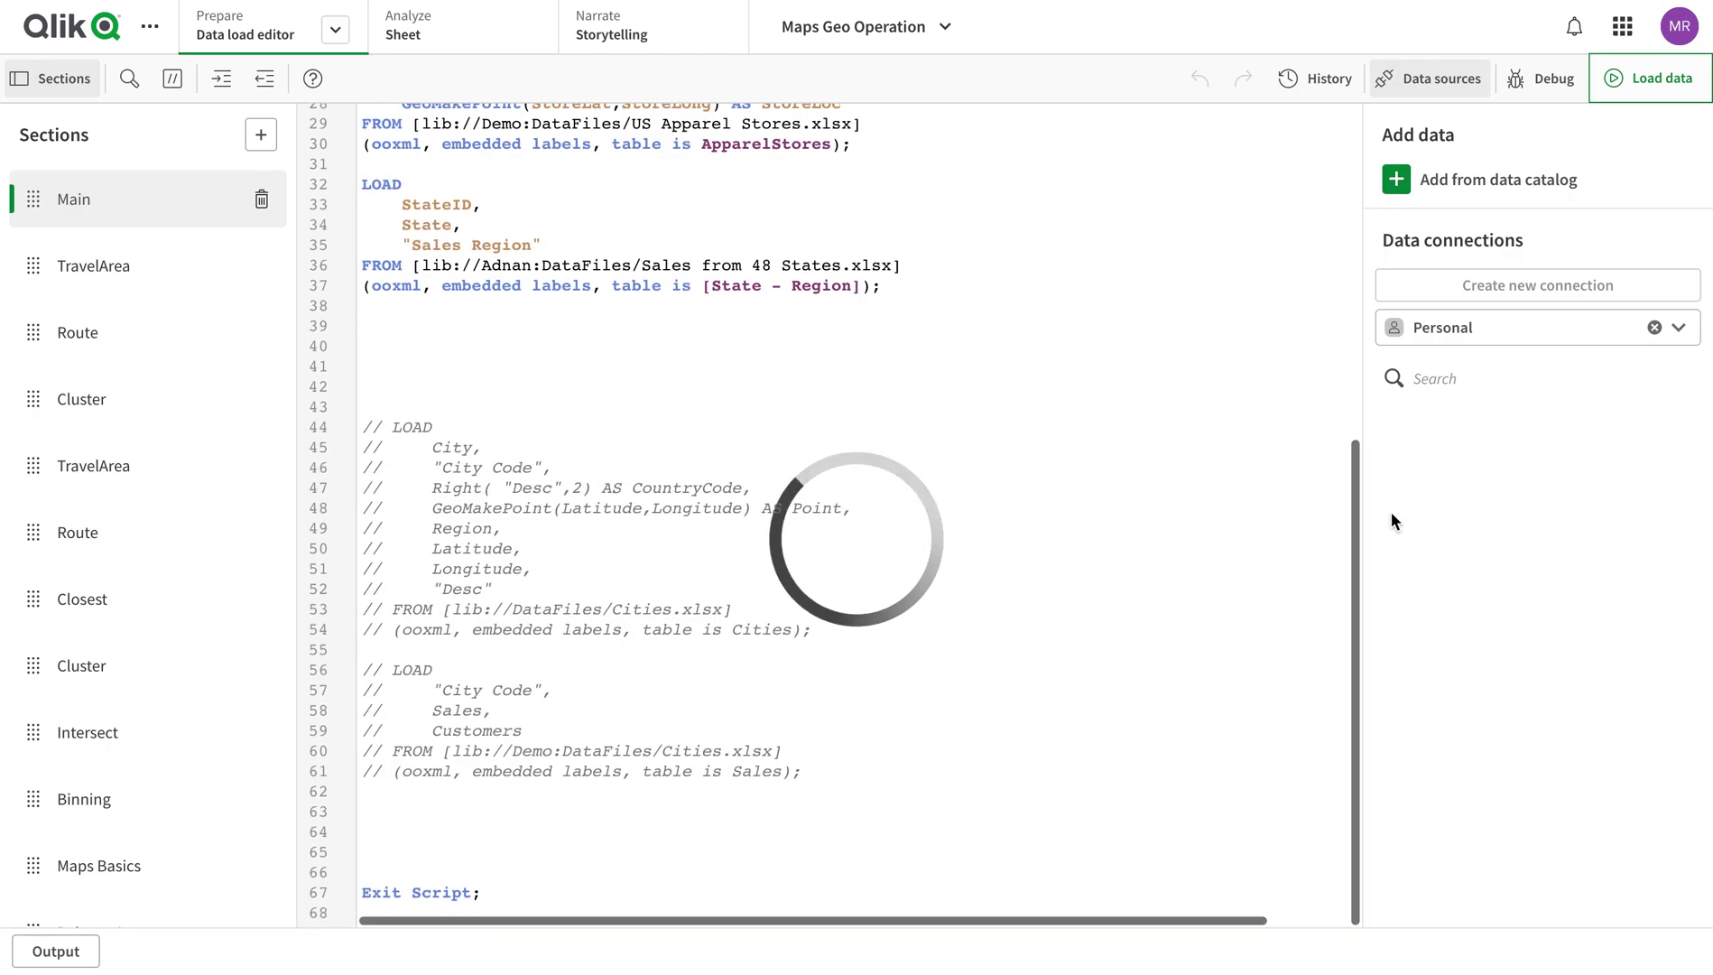
click(1678, 330)
click(1523, 401)
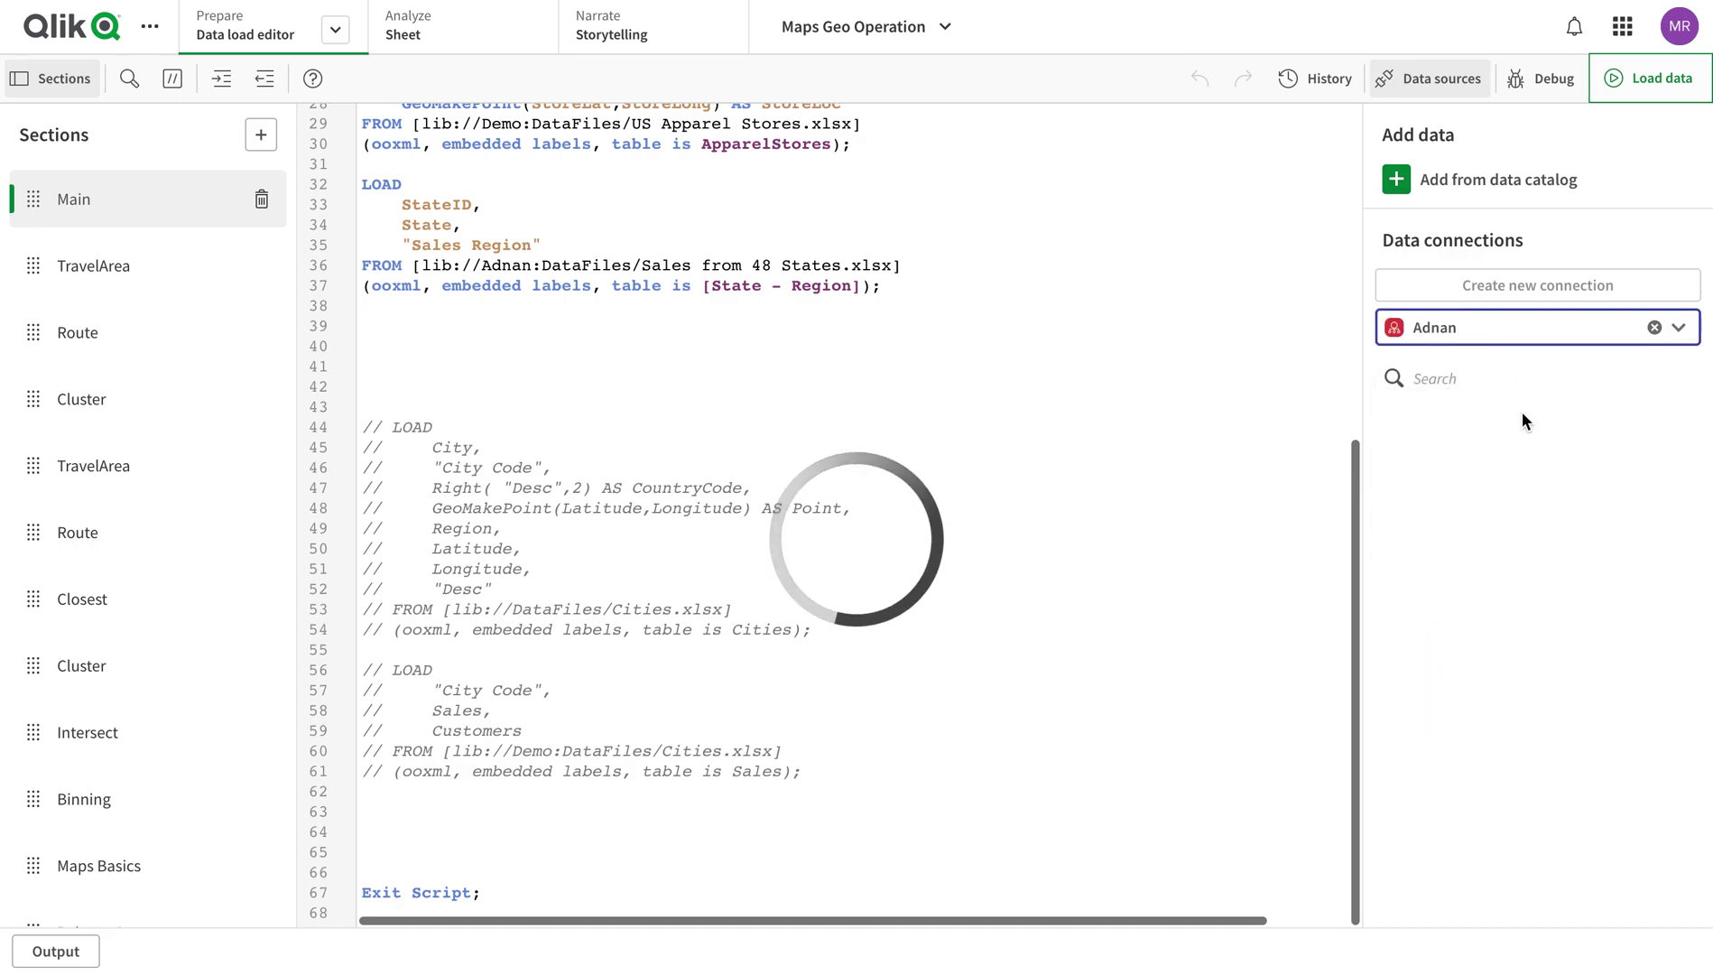
click(1411, 417)
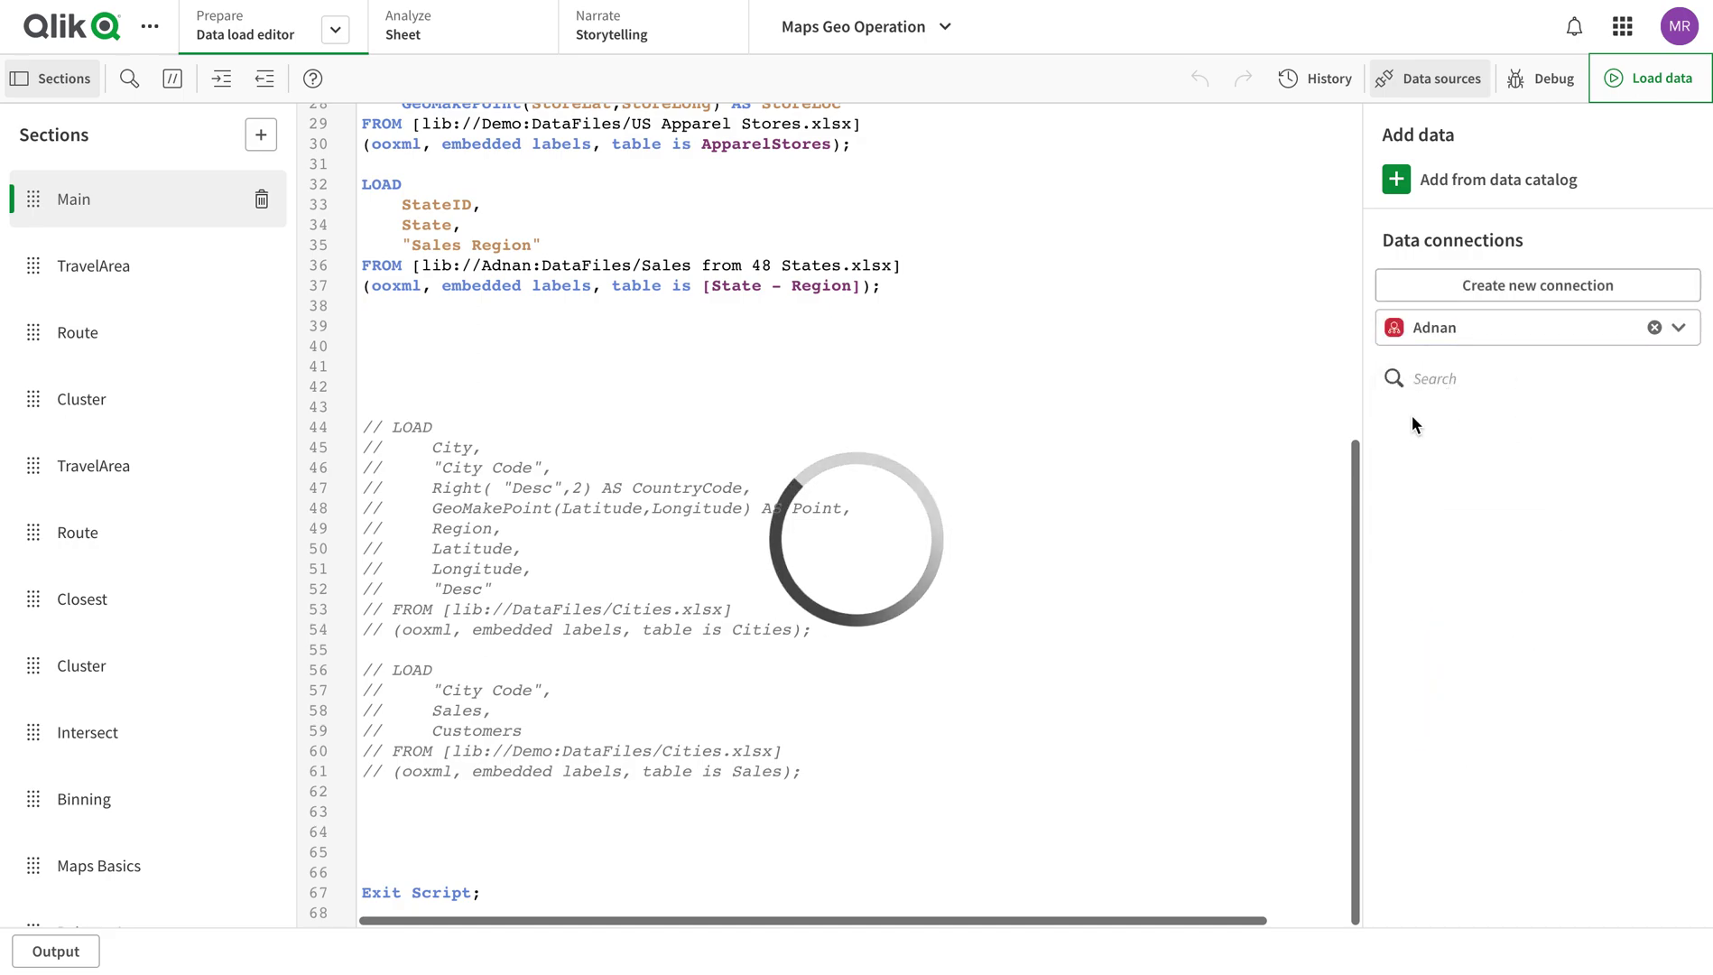
Insert the load script for all four fields of Sales Region.kml below the State - Region load
click(1384, 504)
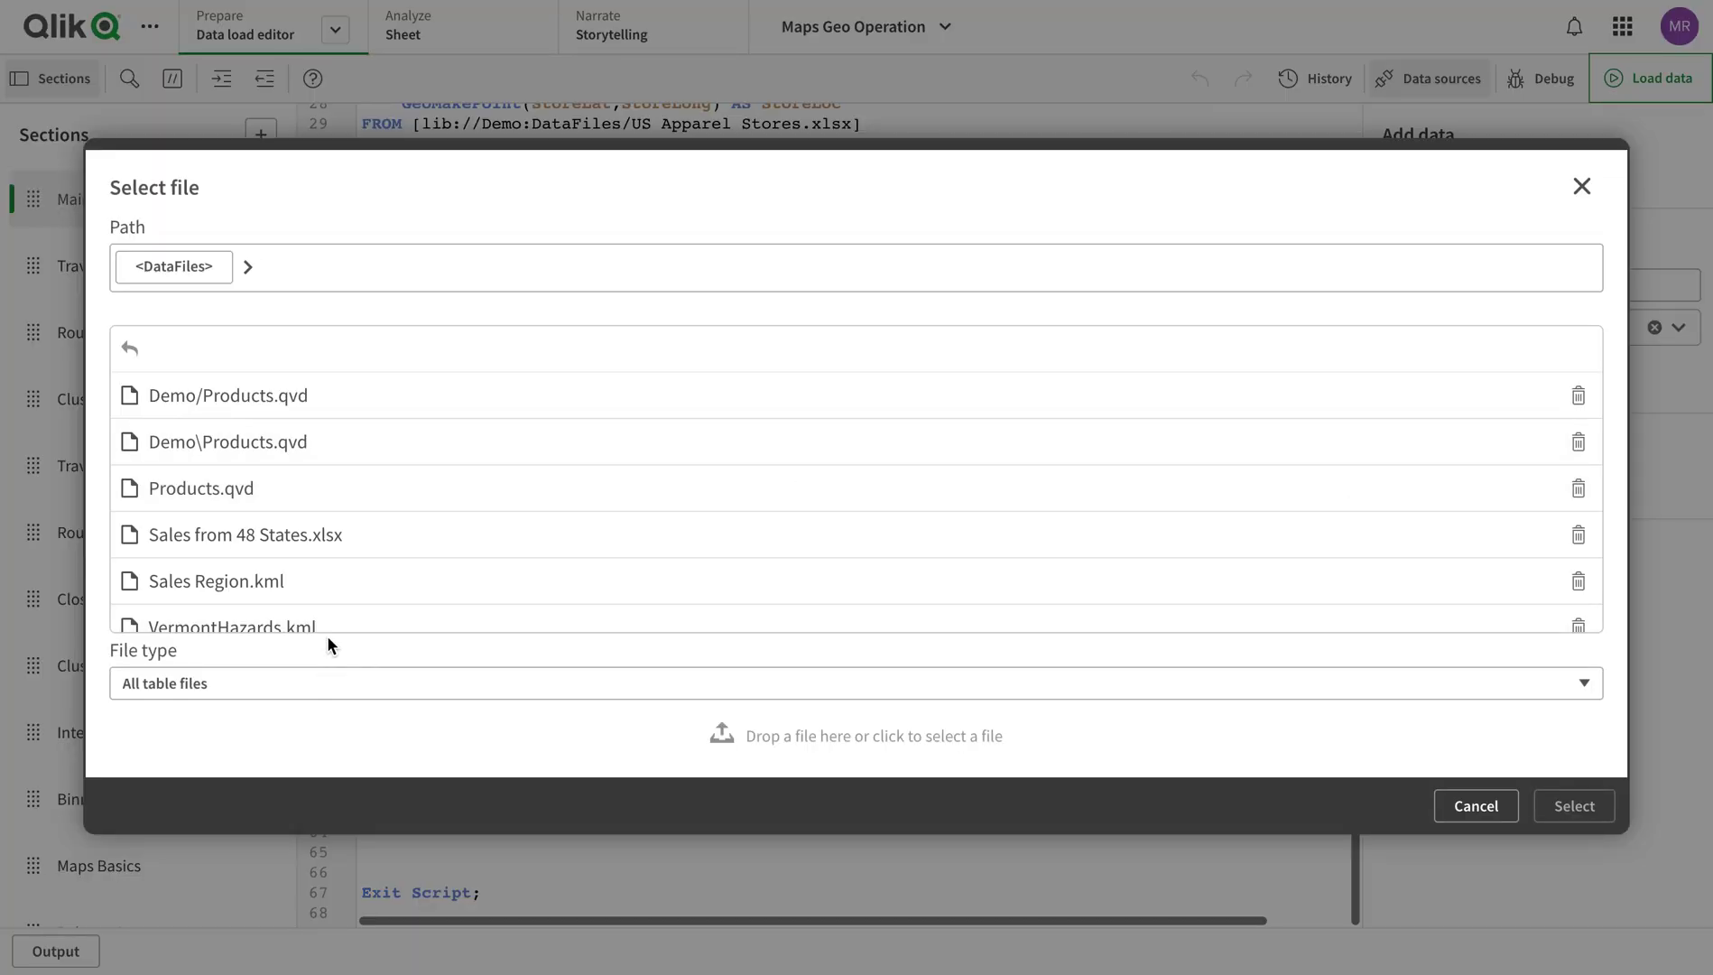
click(302, 591)
click(1575, 806)
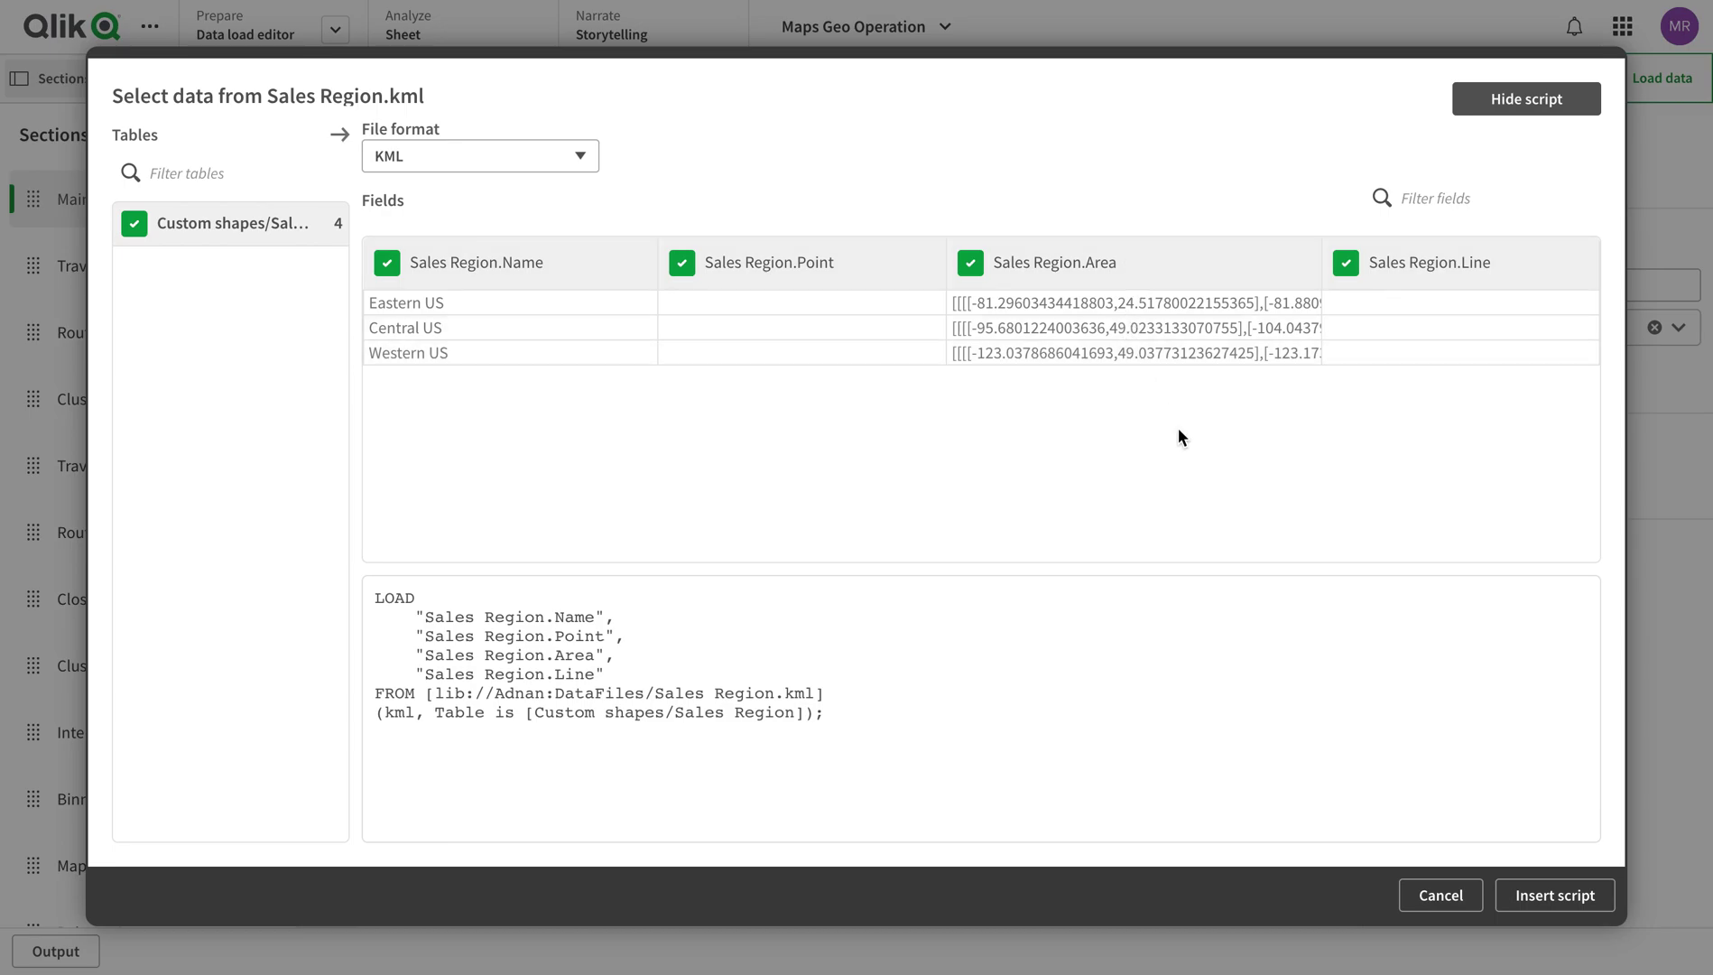
click(1564, 897)
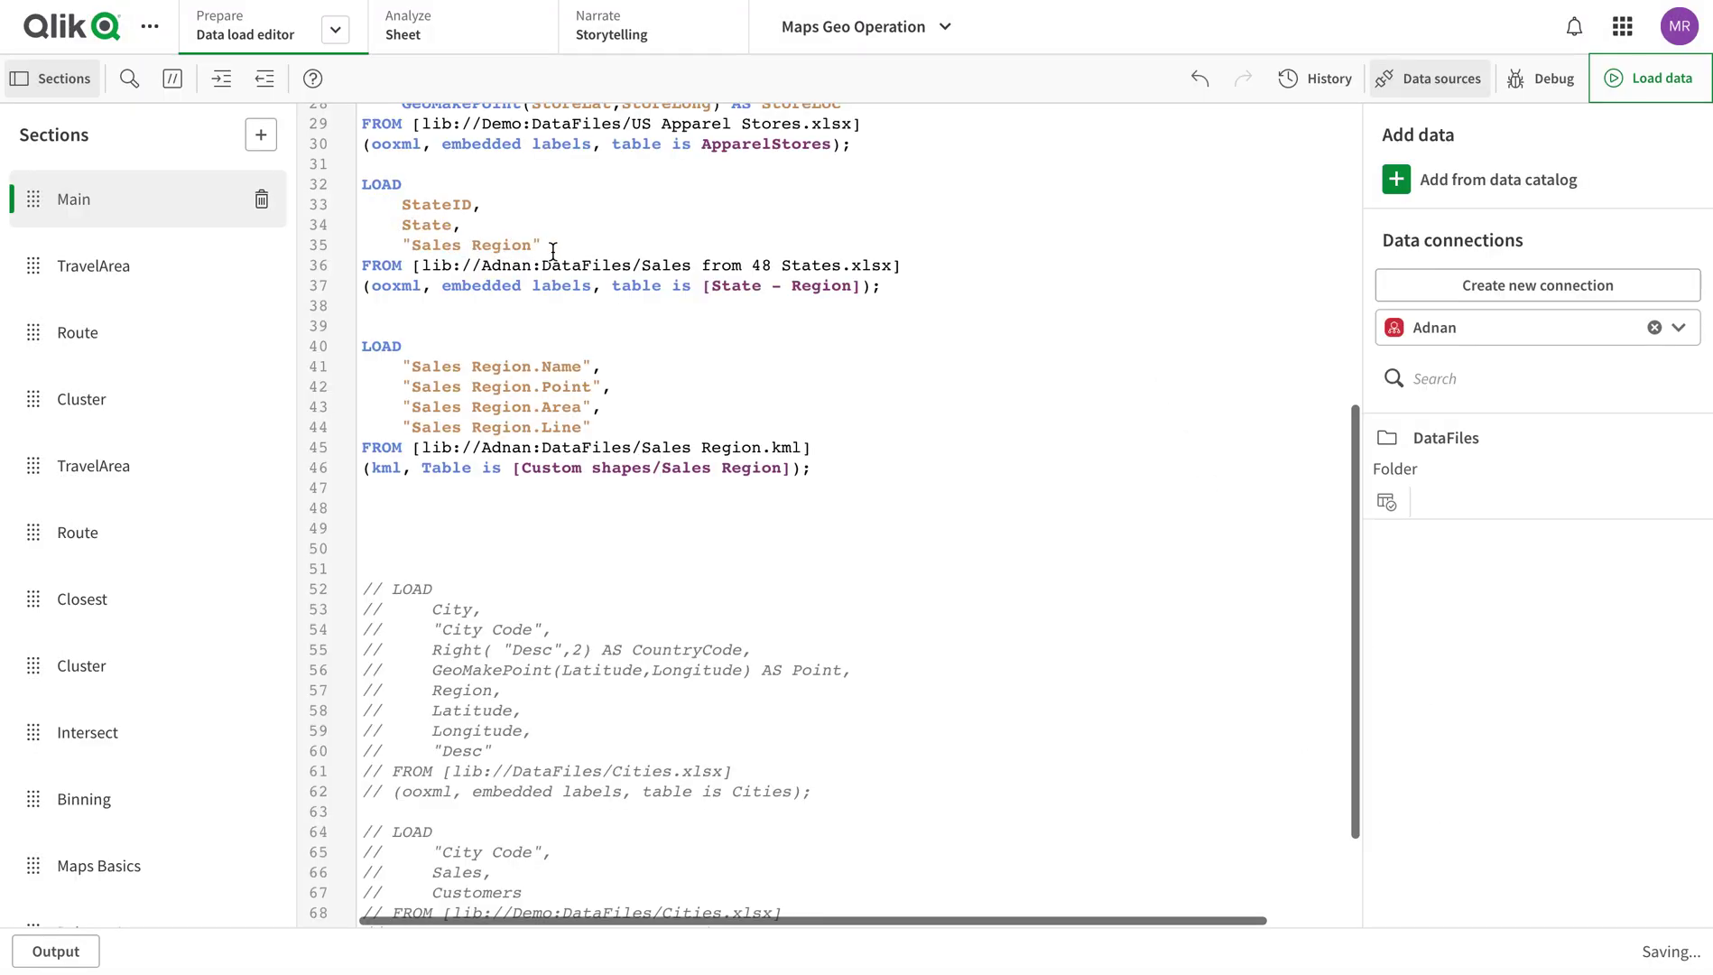
Alias "Sales Region.Name" as "Sales Region" in the KML load statement and load the data
click(549, 246)
drag(549, 245, 405, 238)
key(ctrl+c)
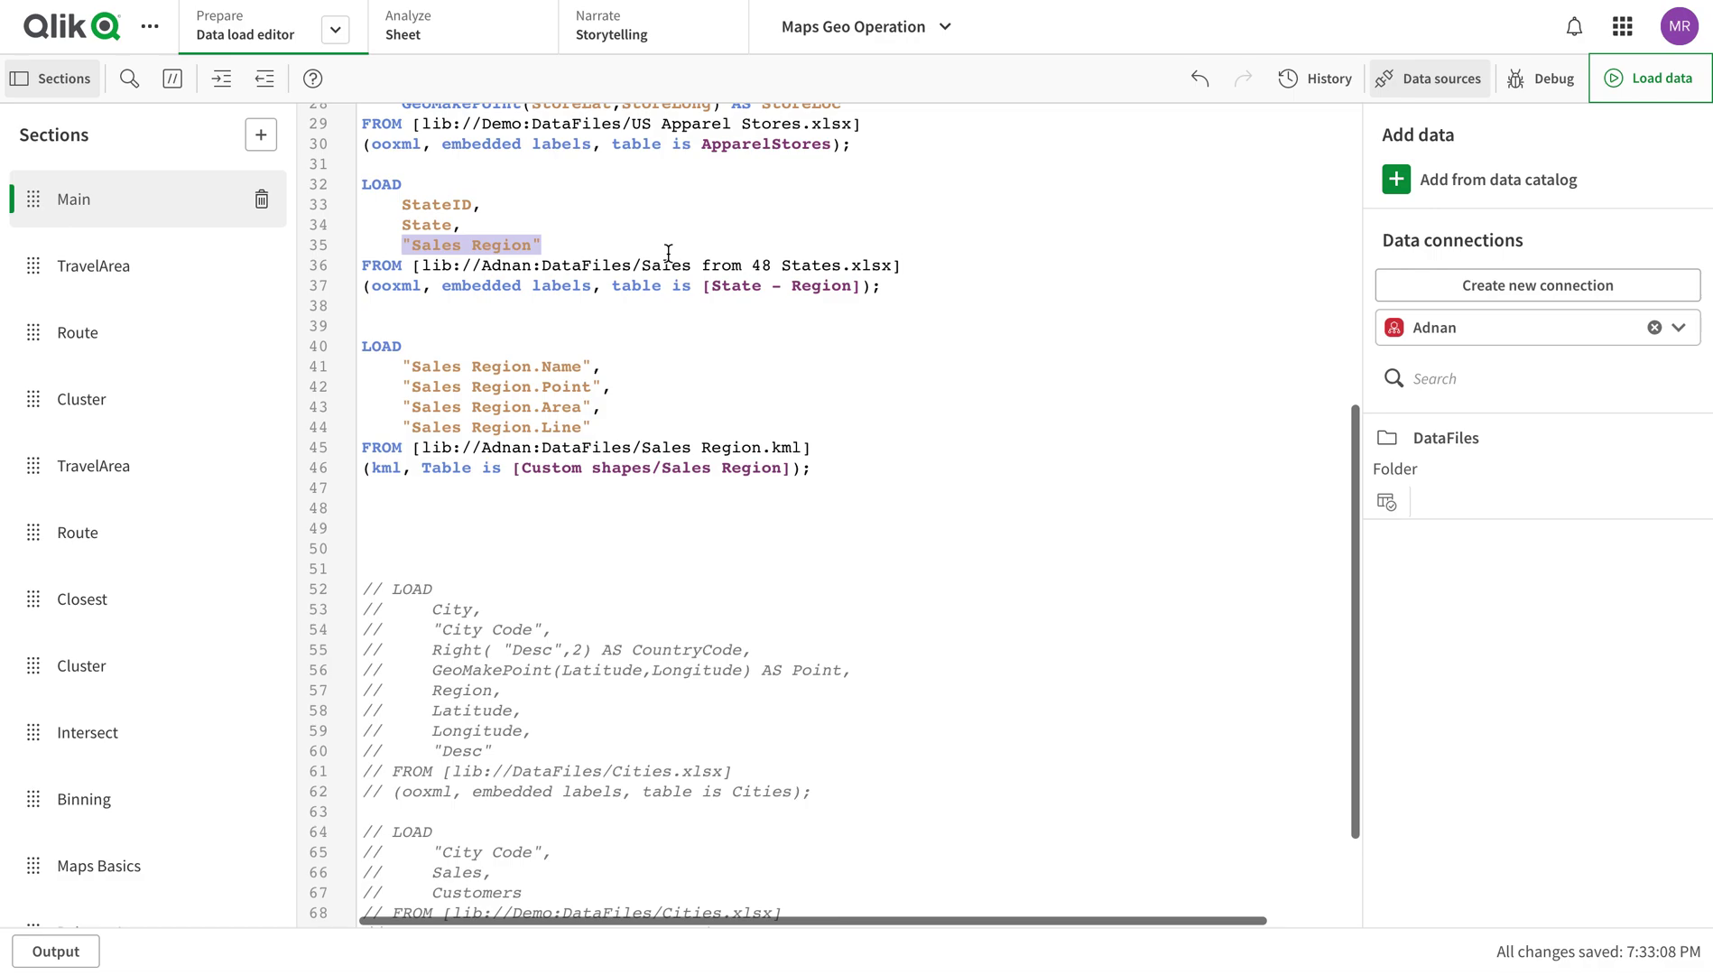
click(592, 373)
text(AS)
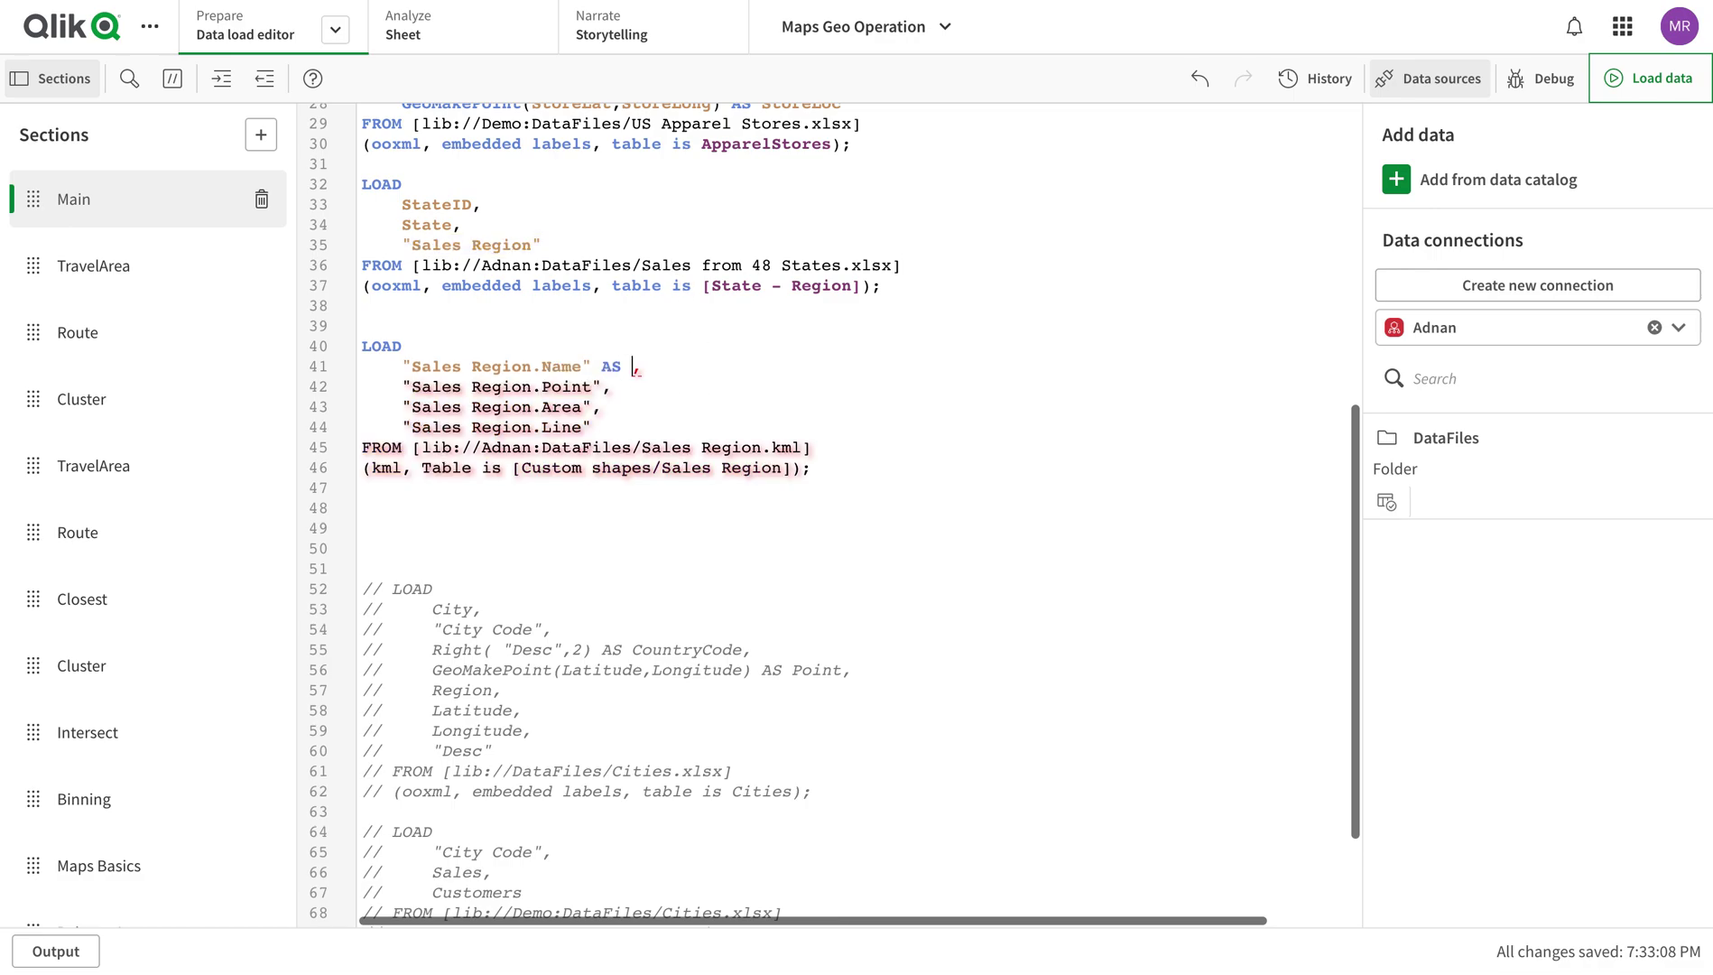
key(ctrl+v)
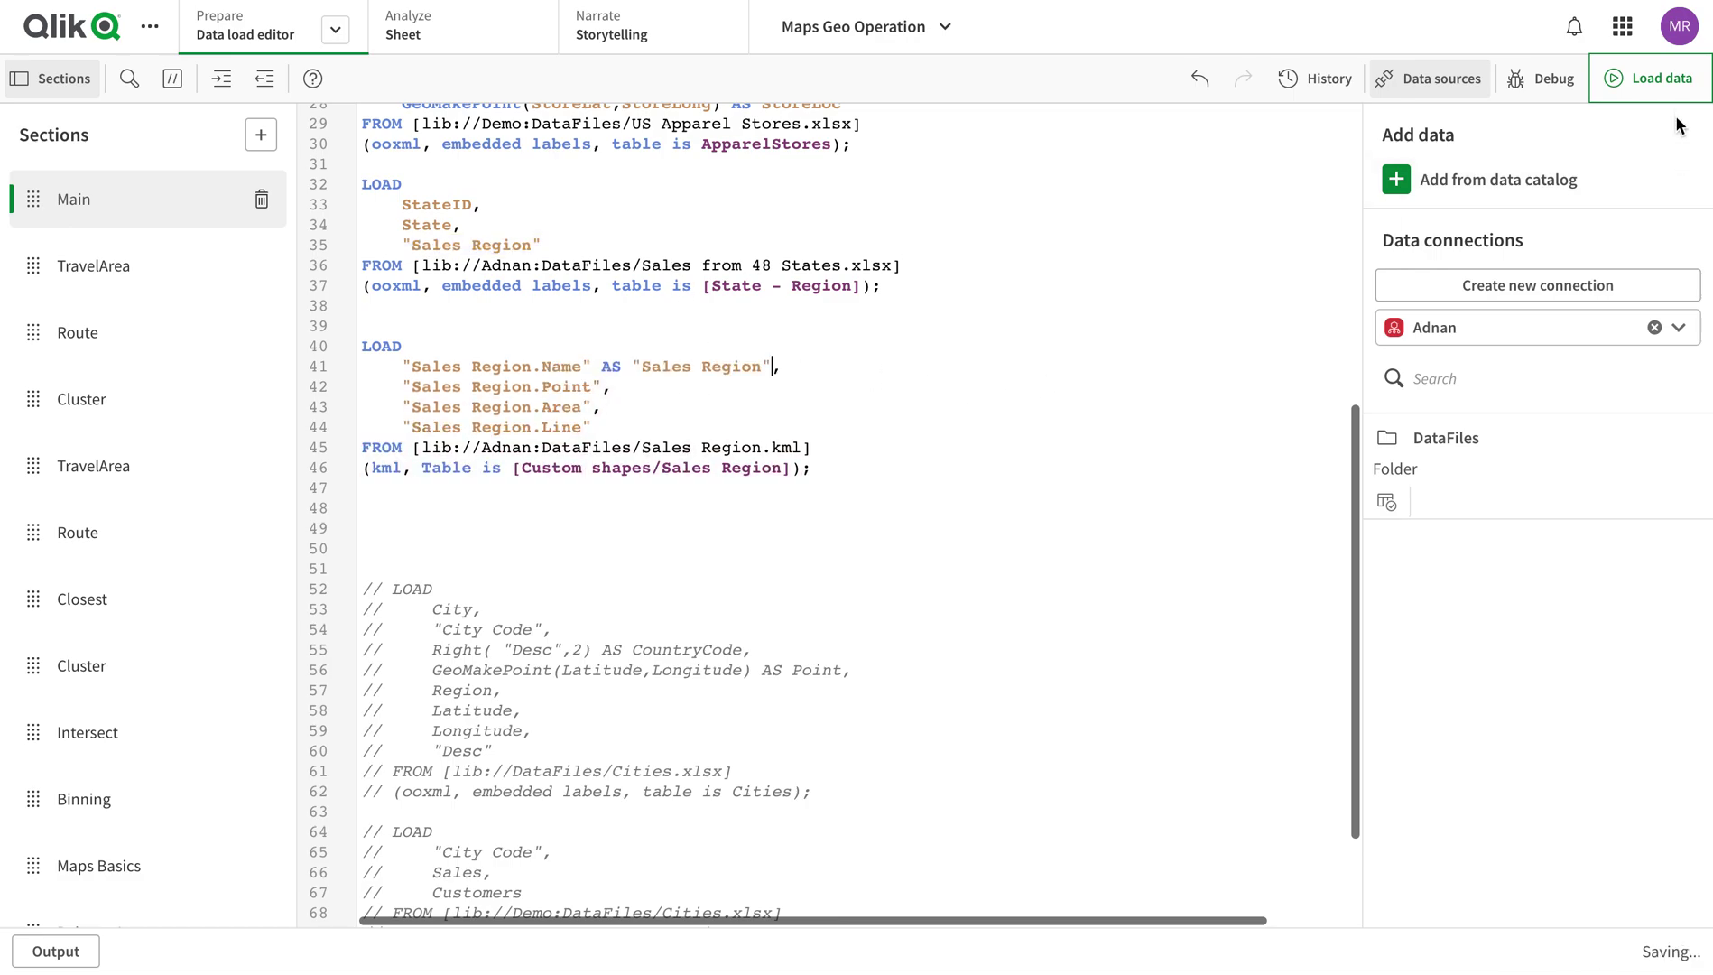
click(1675, 83)
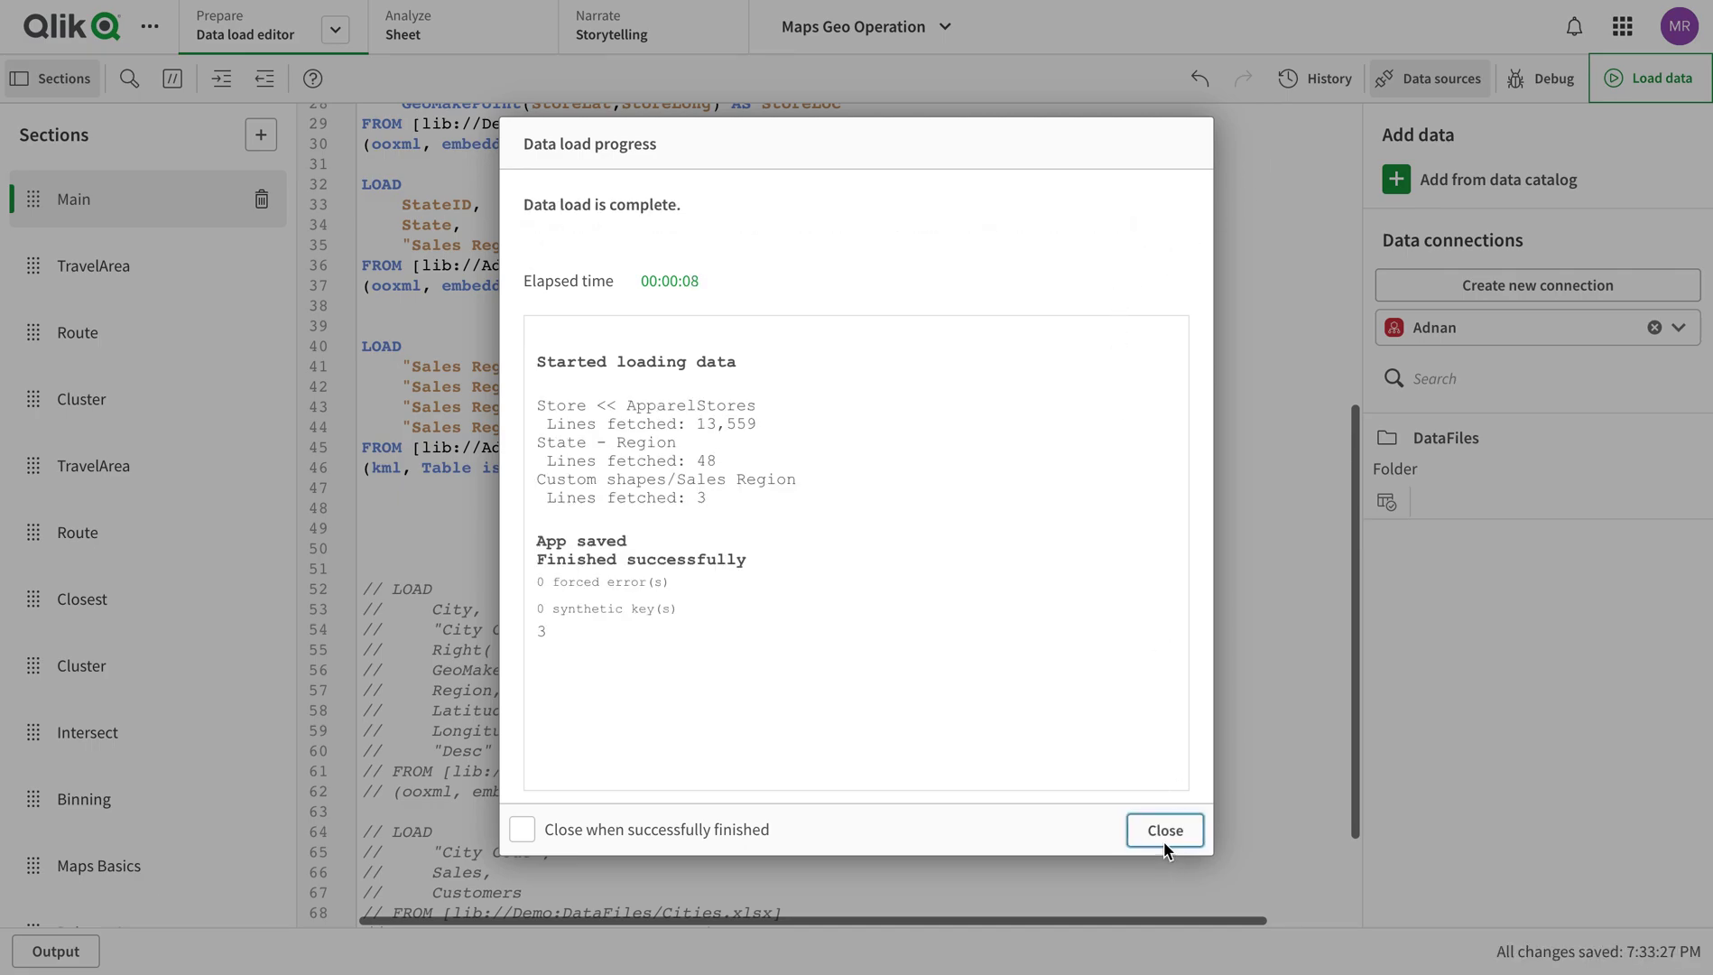
click(1163, 832)
Return to the map sheet and add the Sales Region field to the map as a new area layer
mouse_move(803, 1)
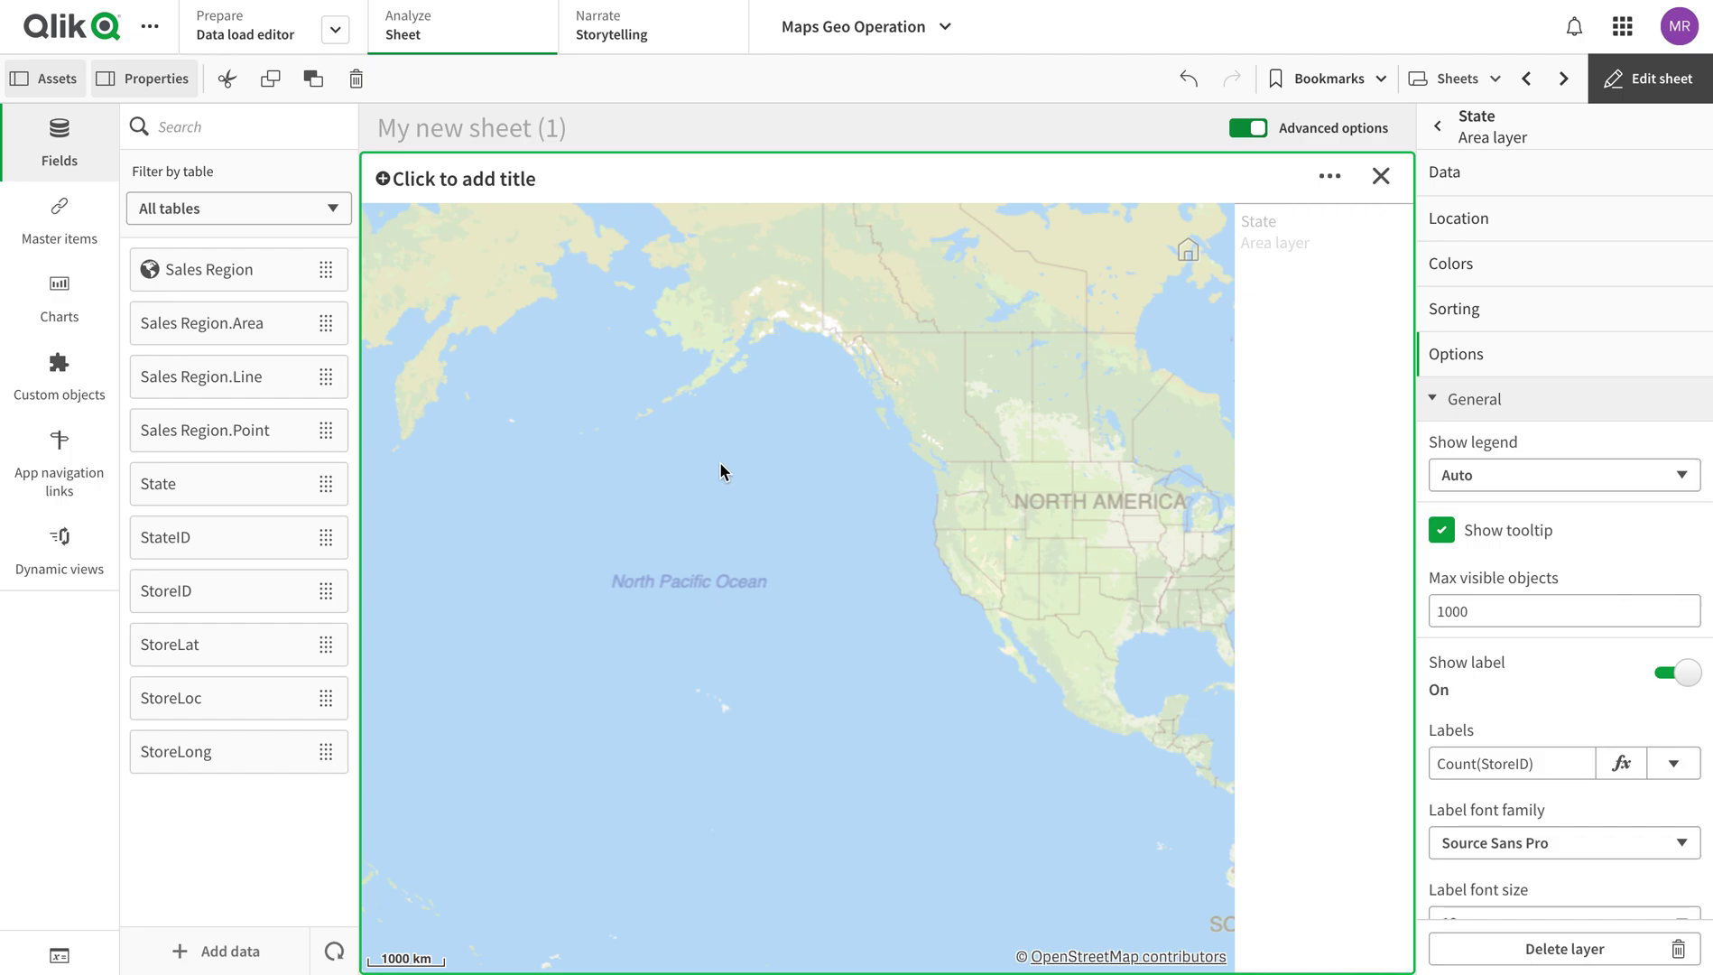
scroll(722, 512, down, 2)
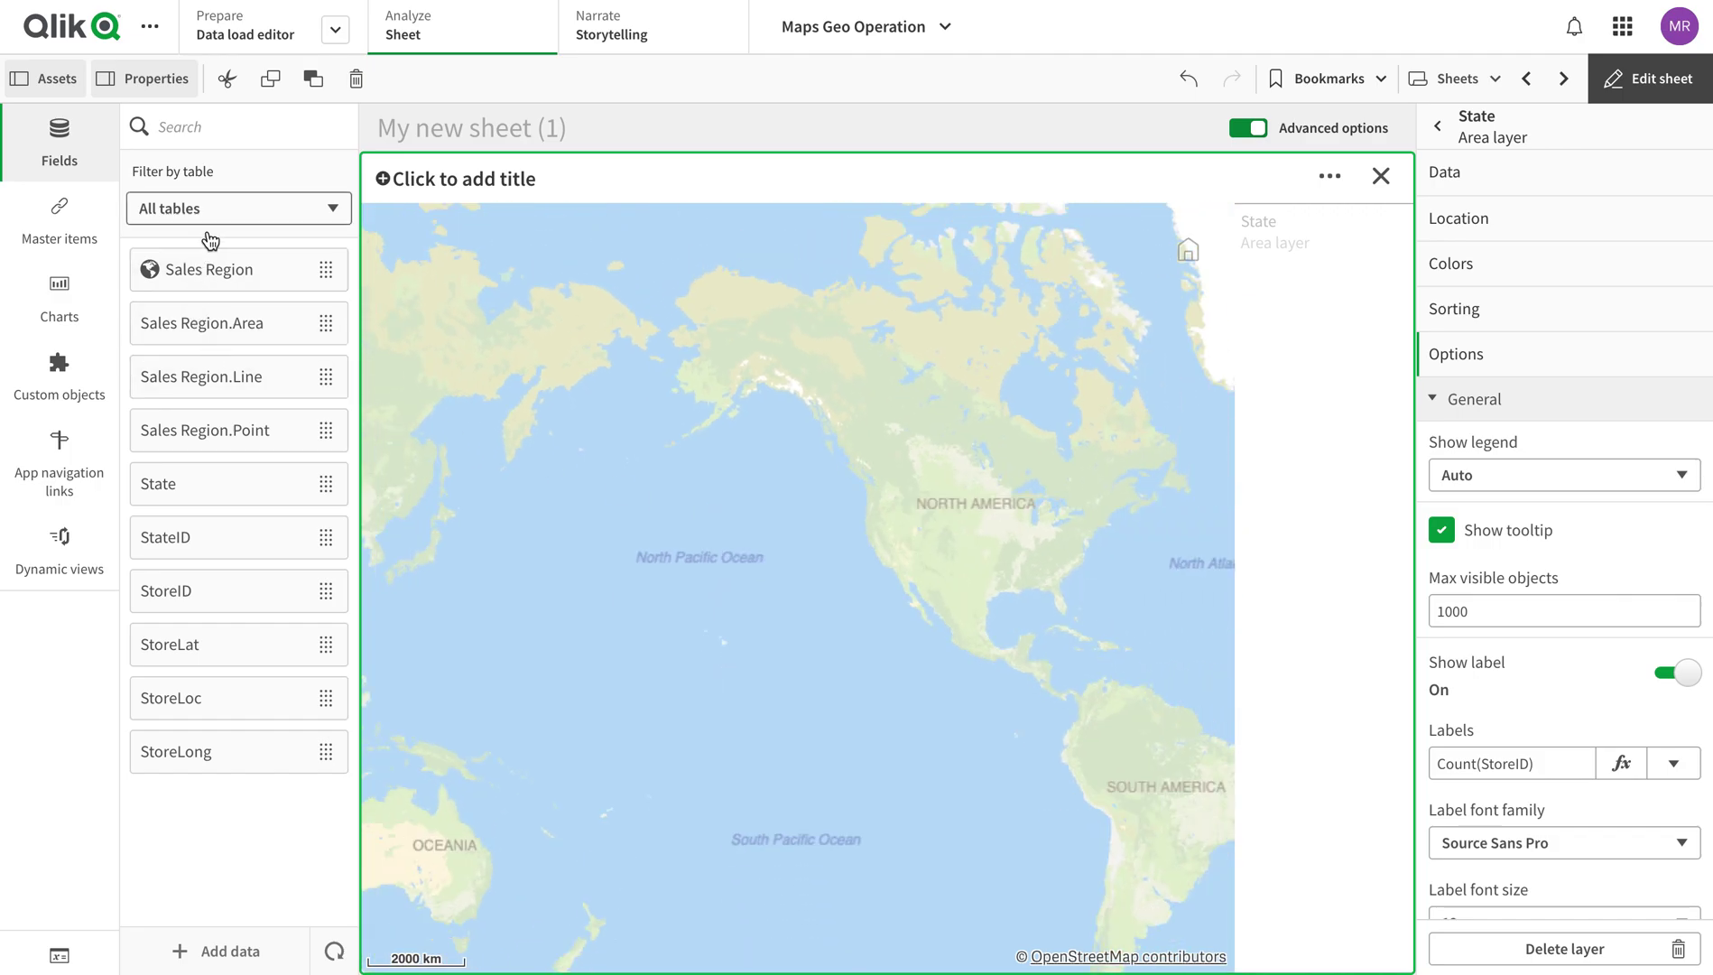
drag(211, 271, 945, 517)
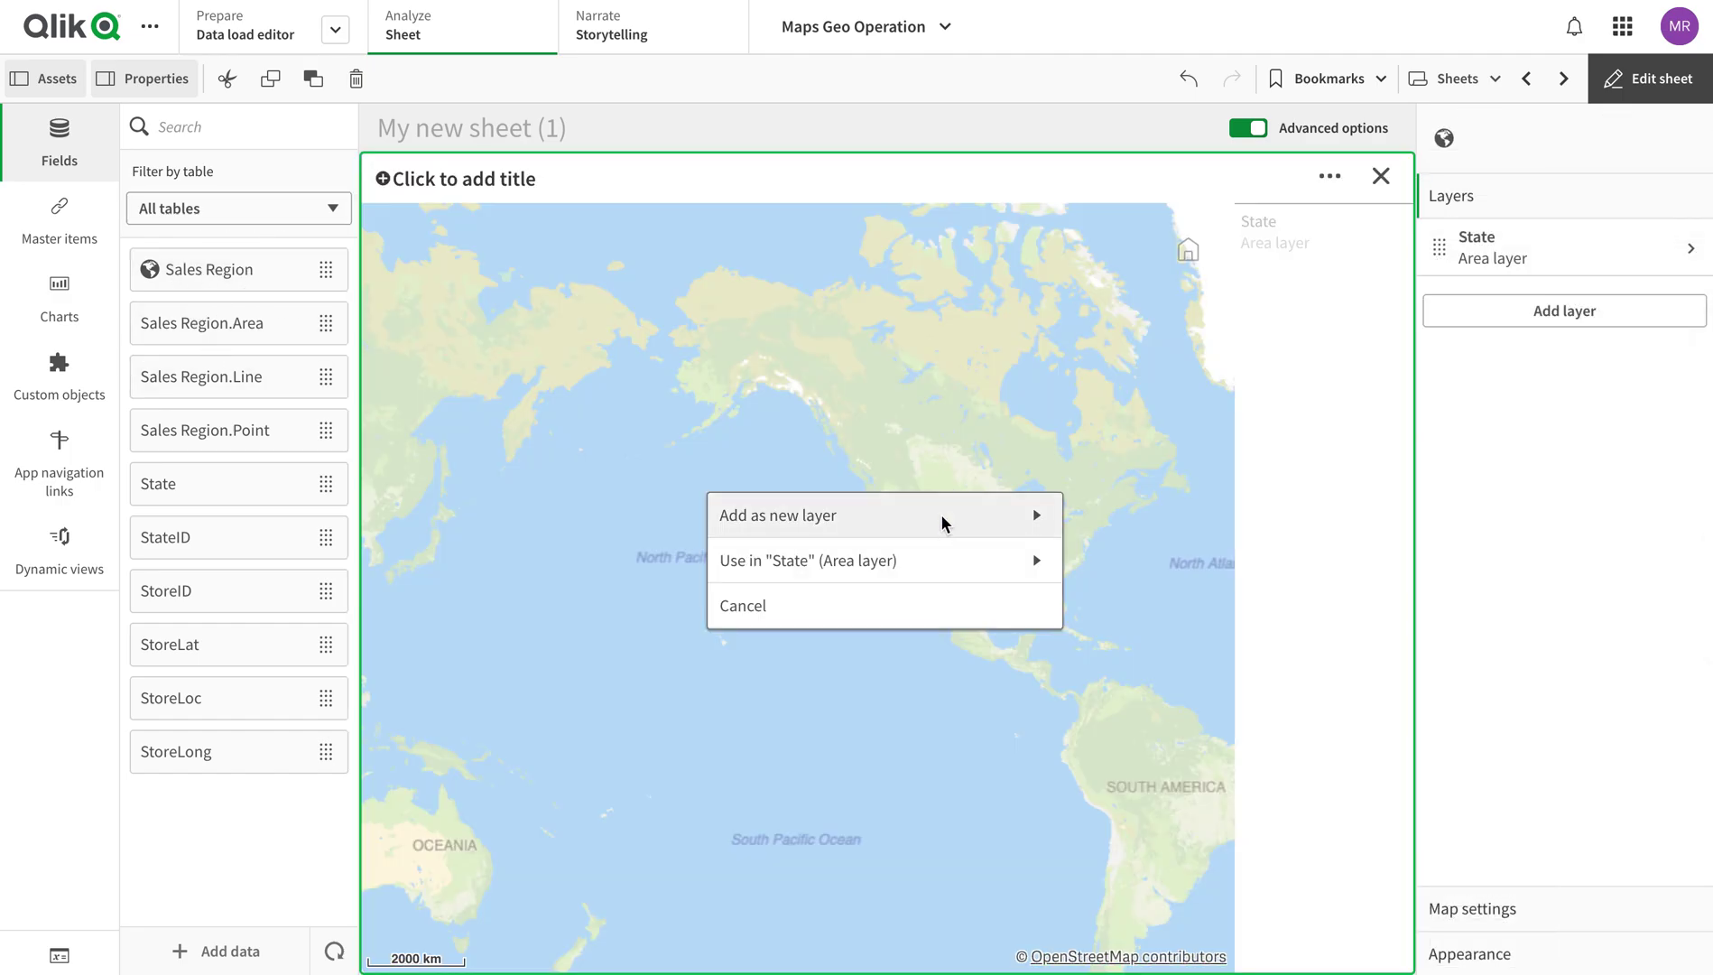
click(942, 522)
click(911, 554)
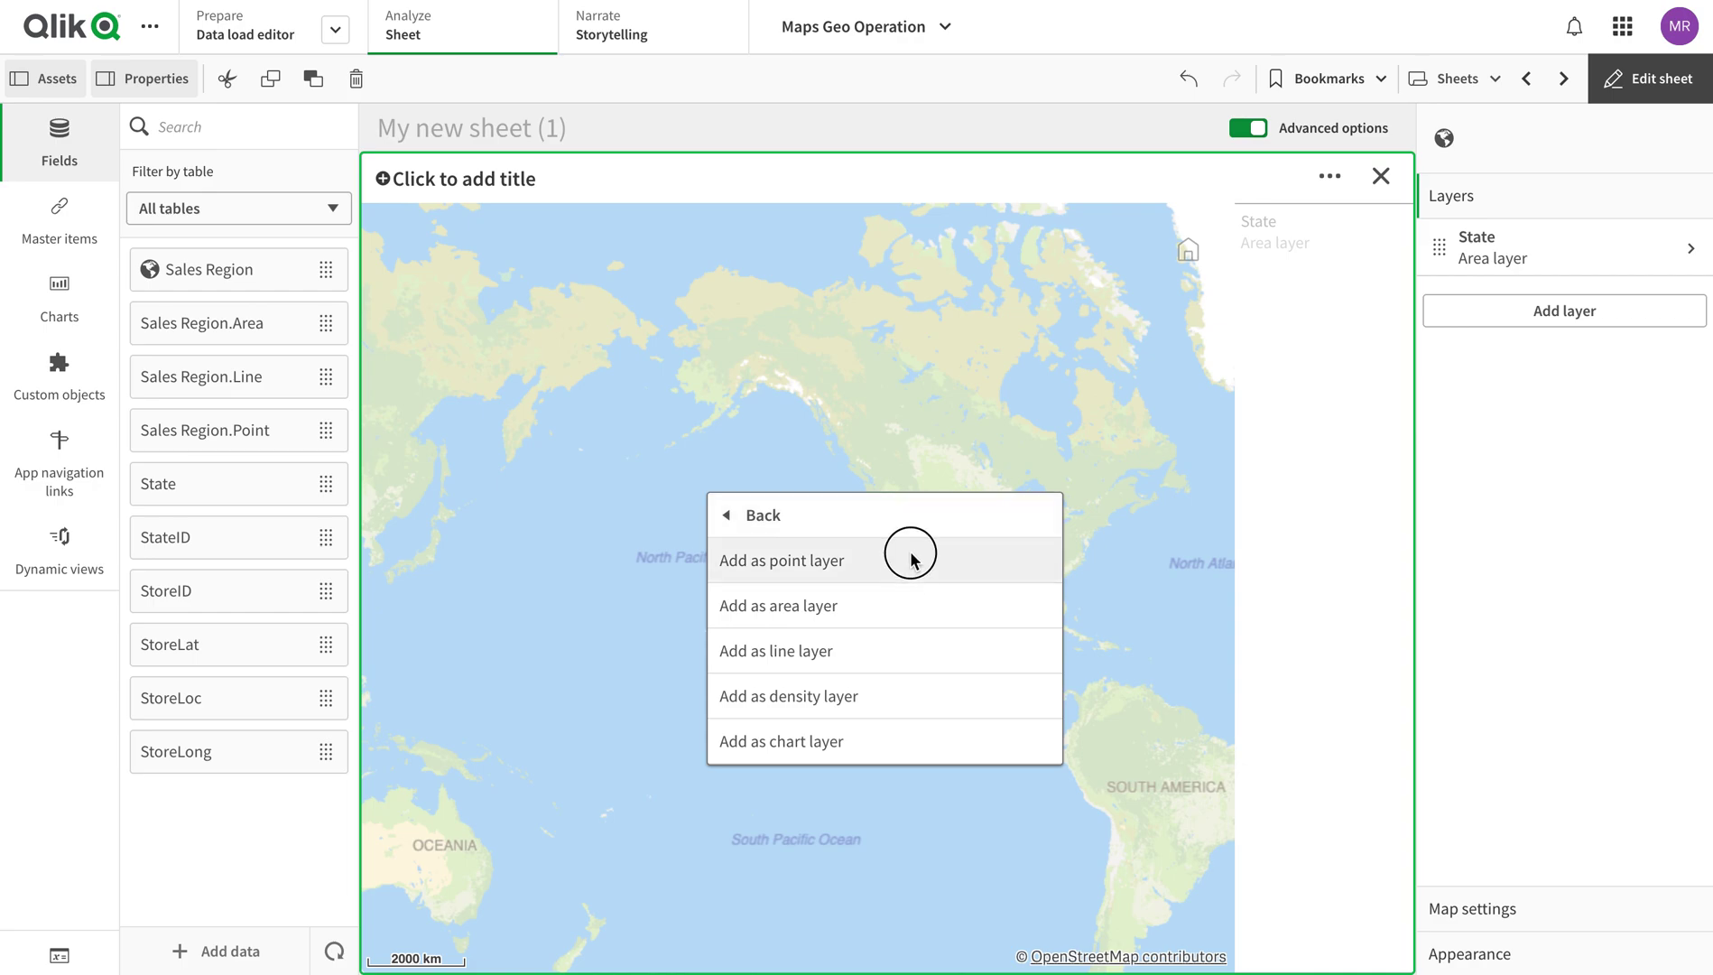
click(910, 596)
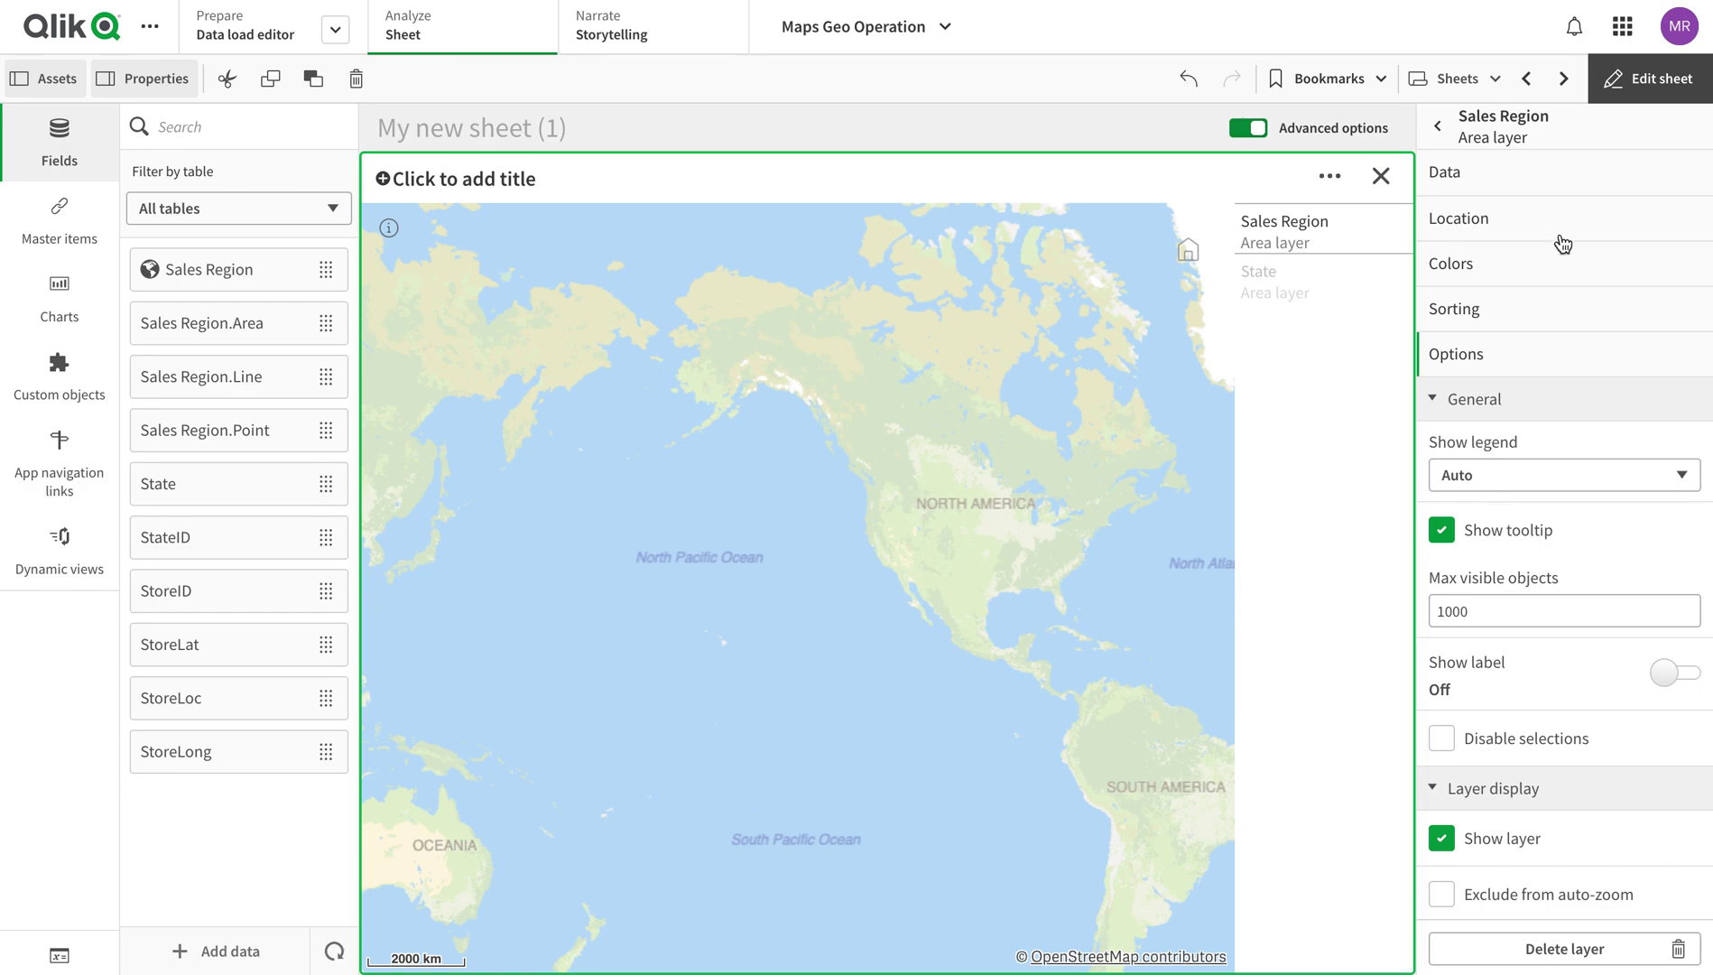
Set the Sales Region layer's location field to Sales Region.Area
click(1500, 217)
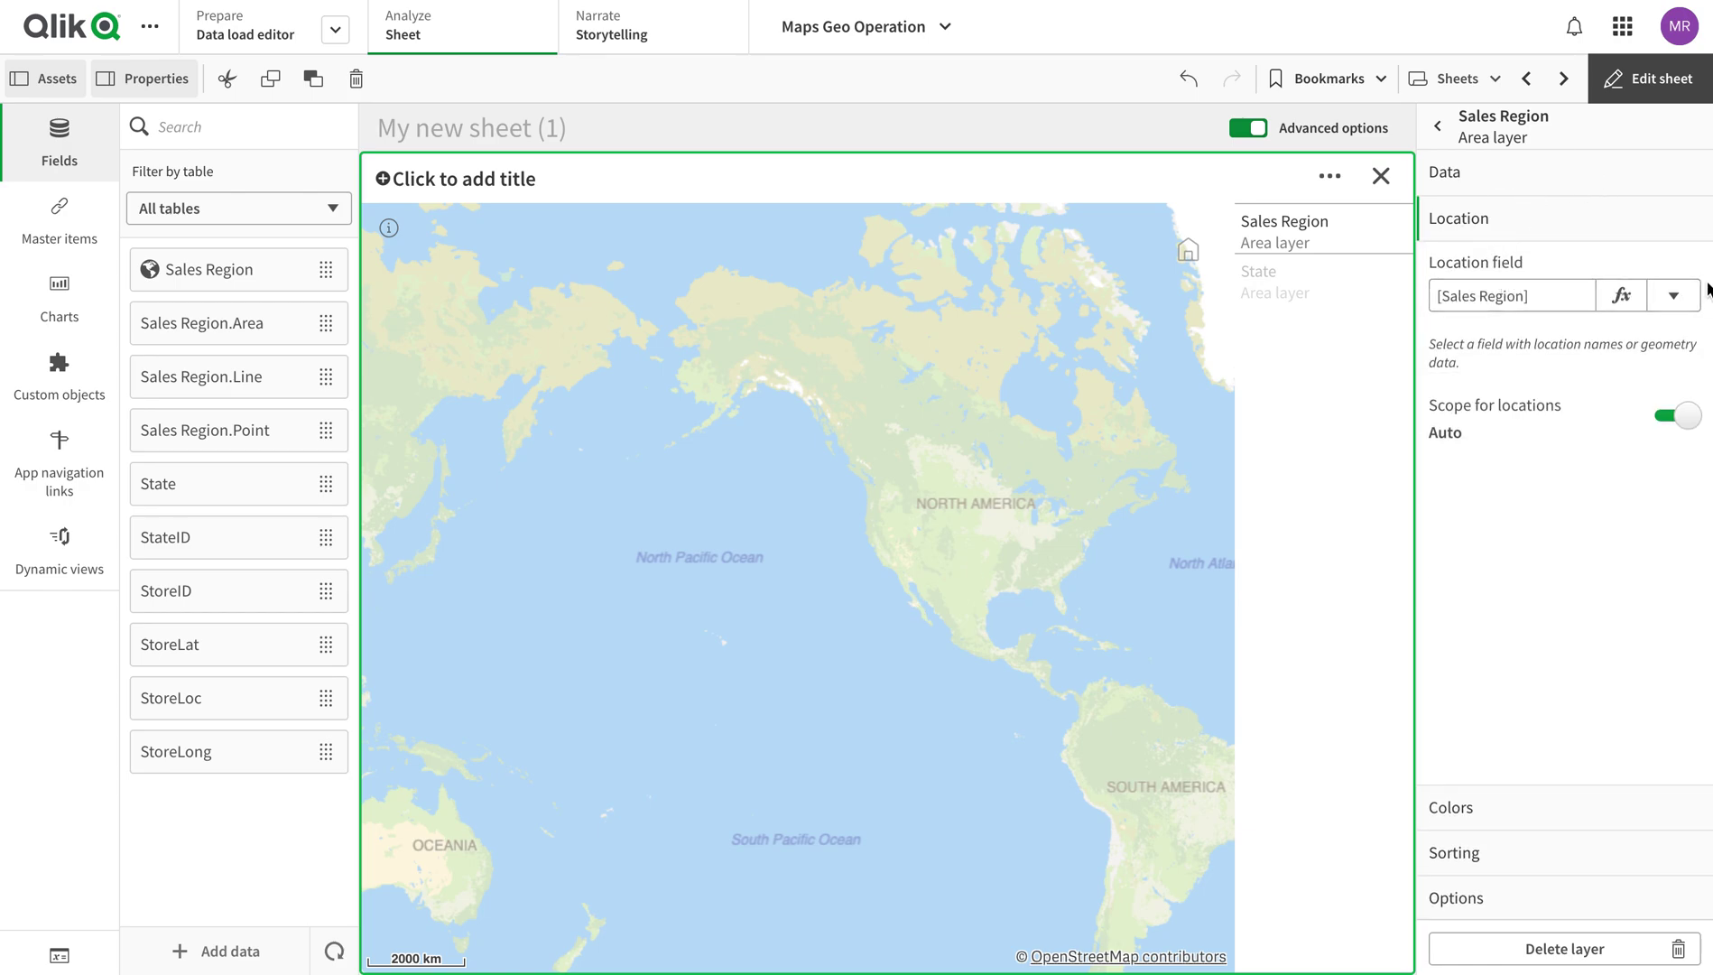
click(1675, 297)
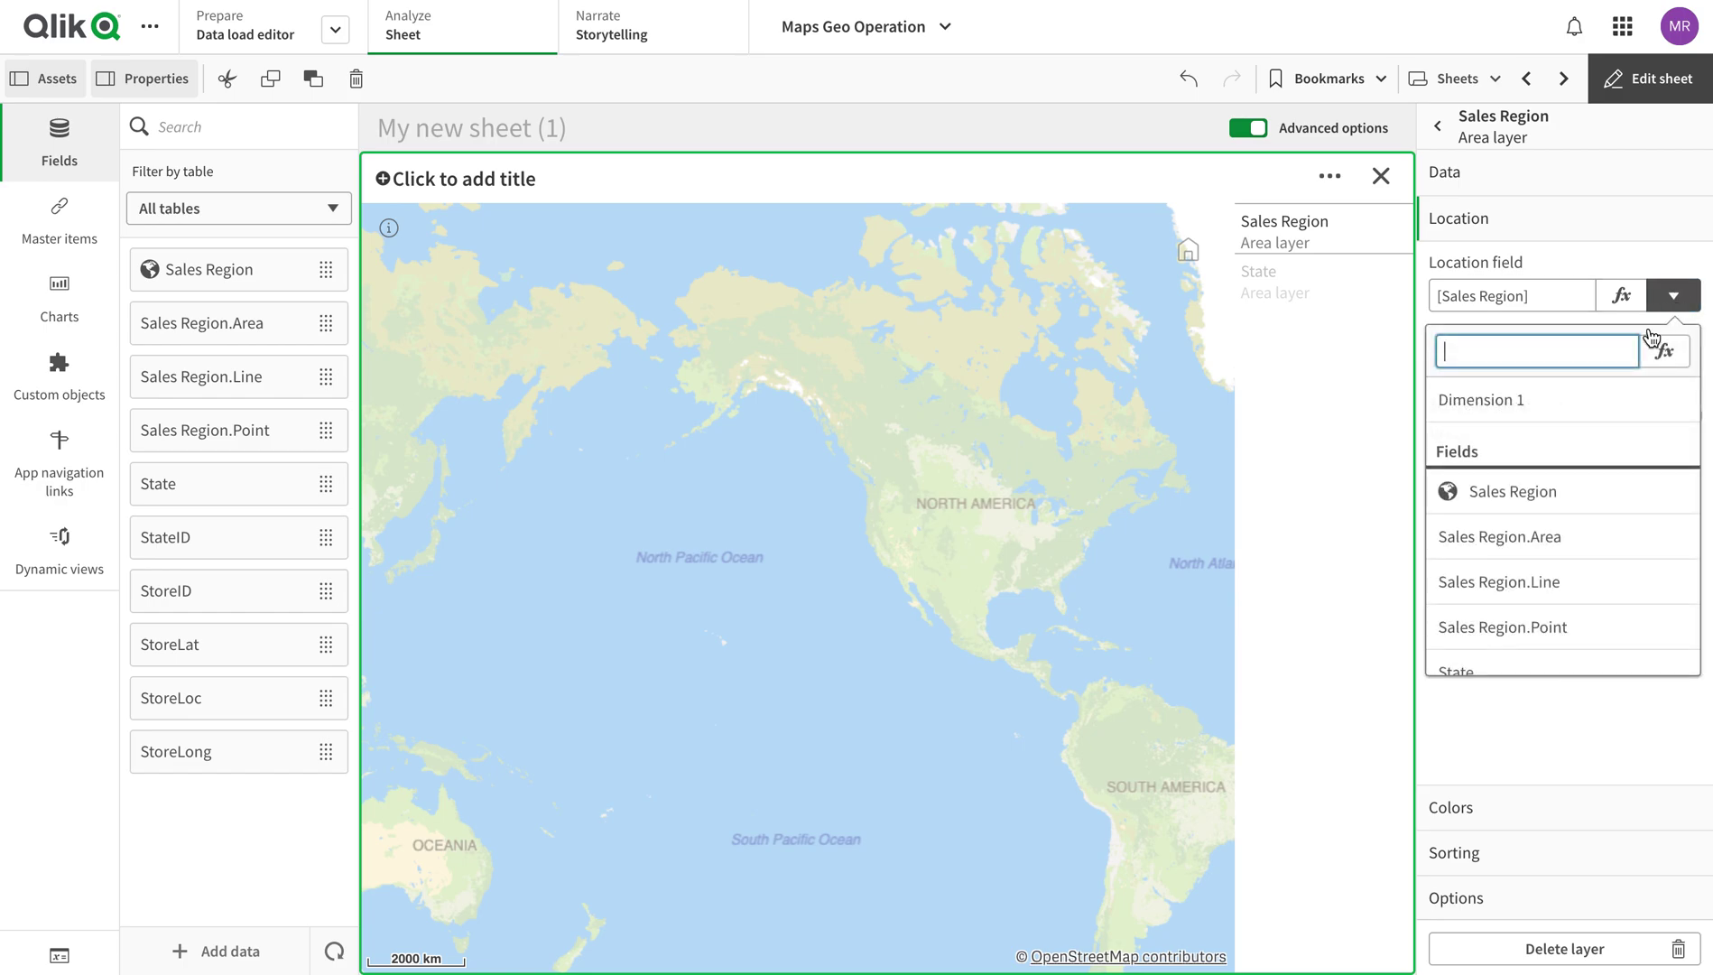
click(1543, 539)
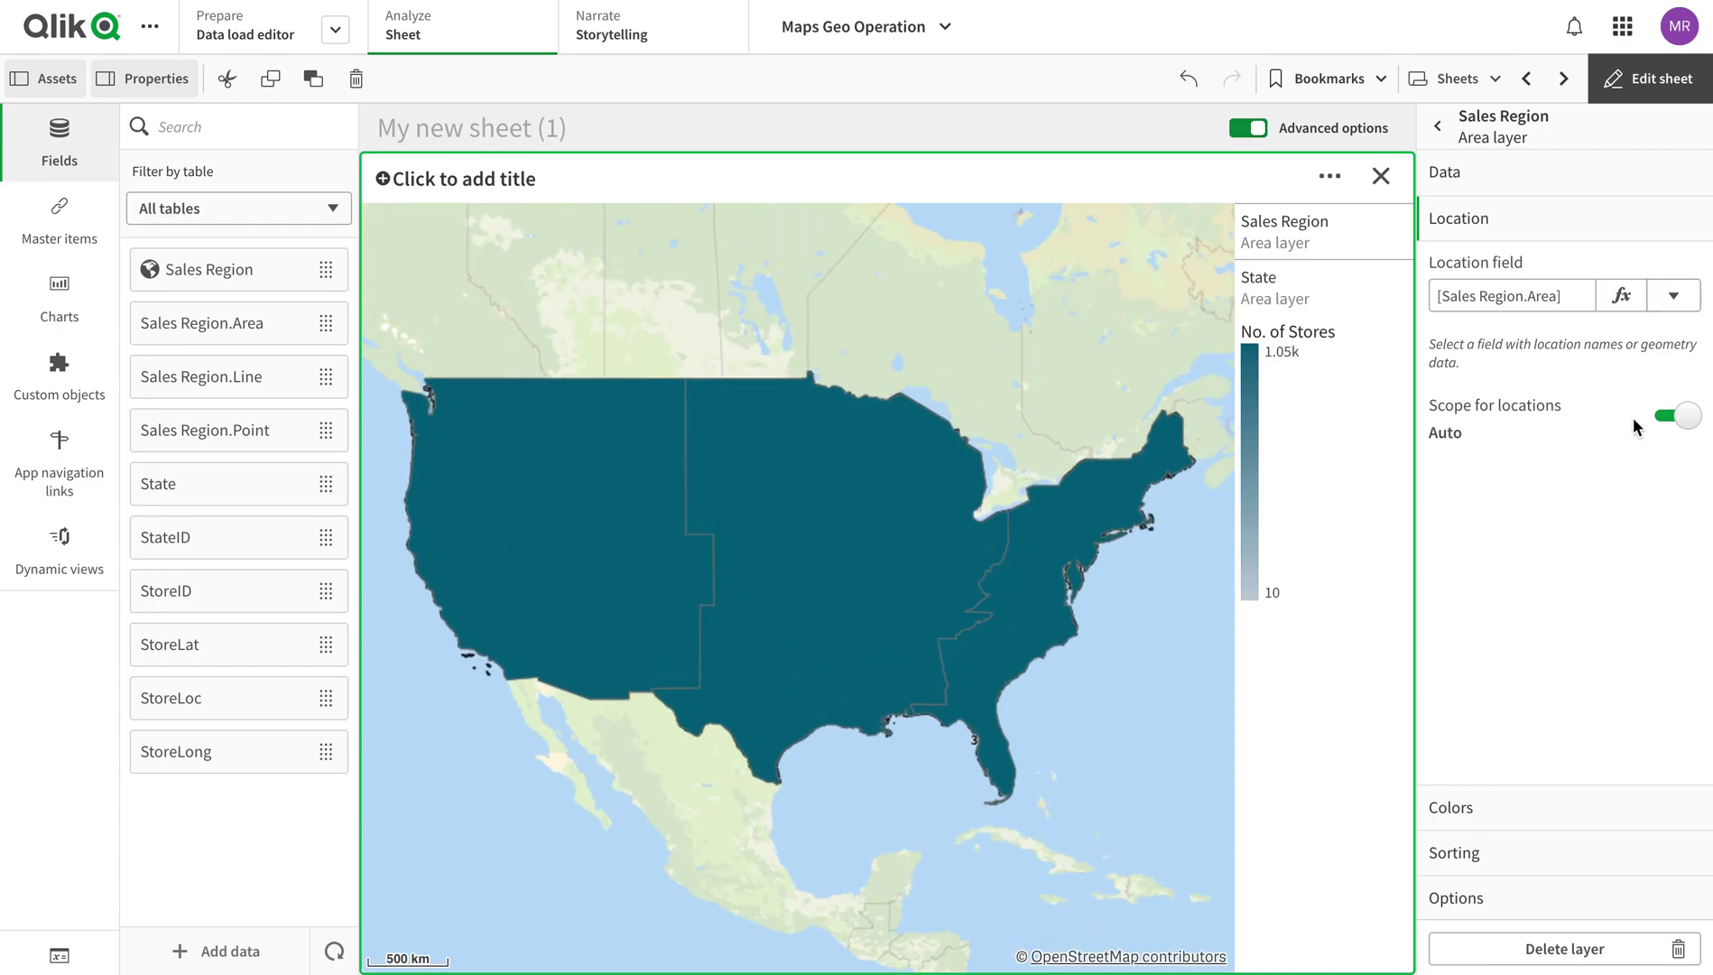
Color the Sales Region layer by dimension and finish editing the sheet
click(1538, 821)
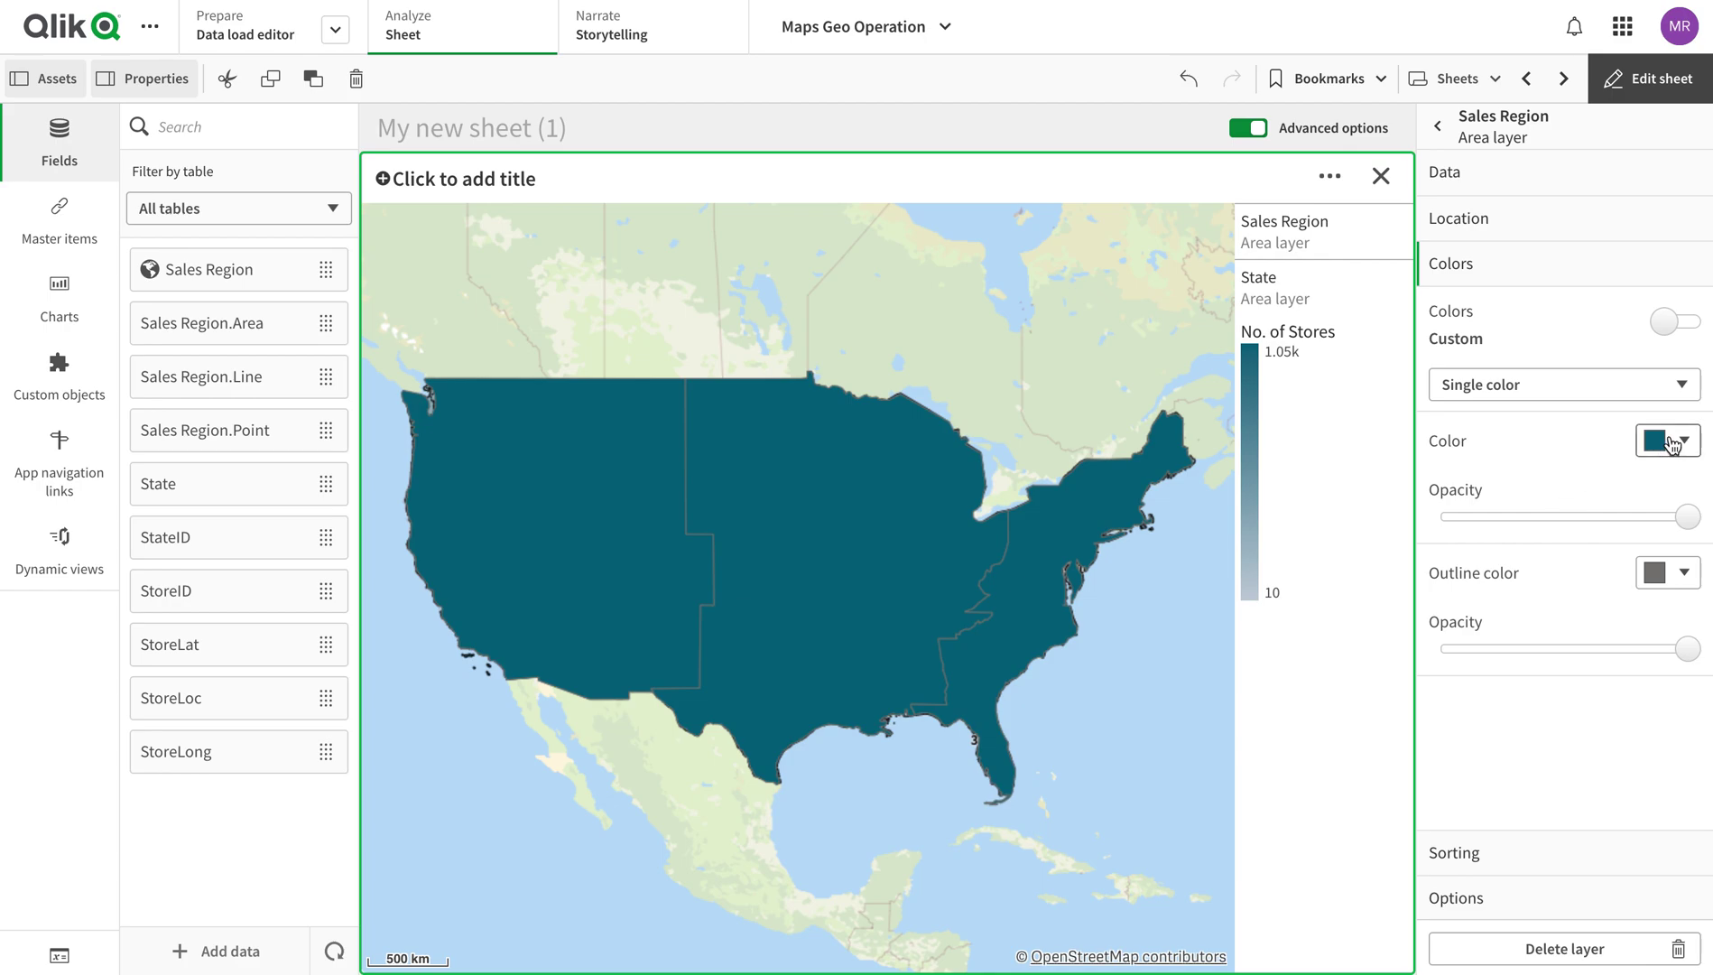
click(1668, 385)
click(1626, 413)
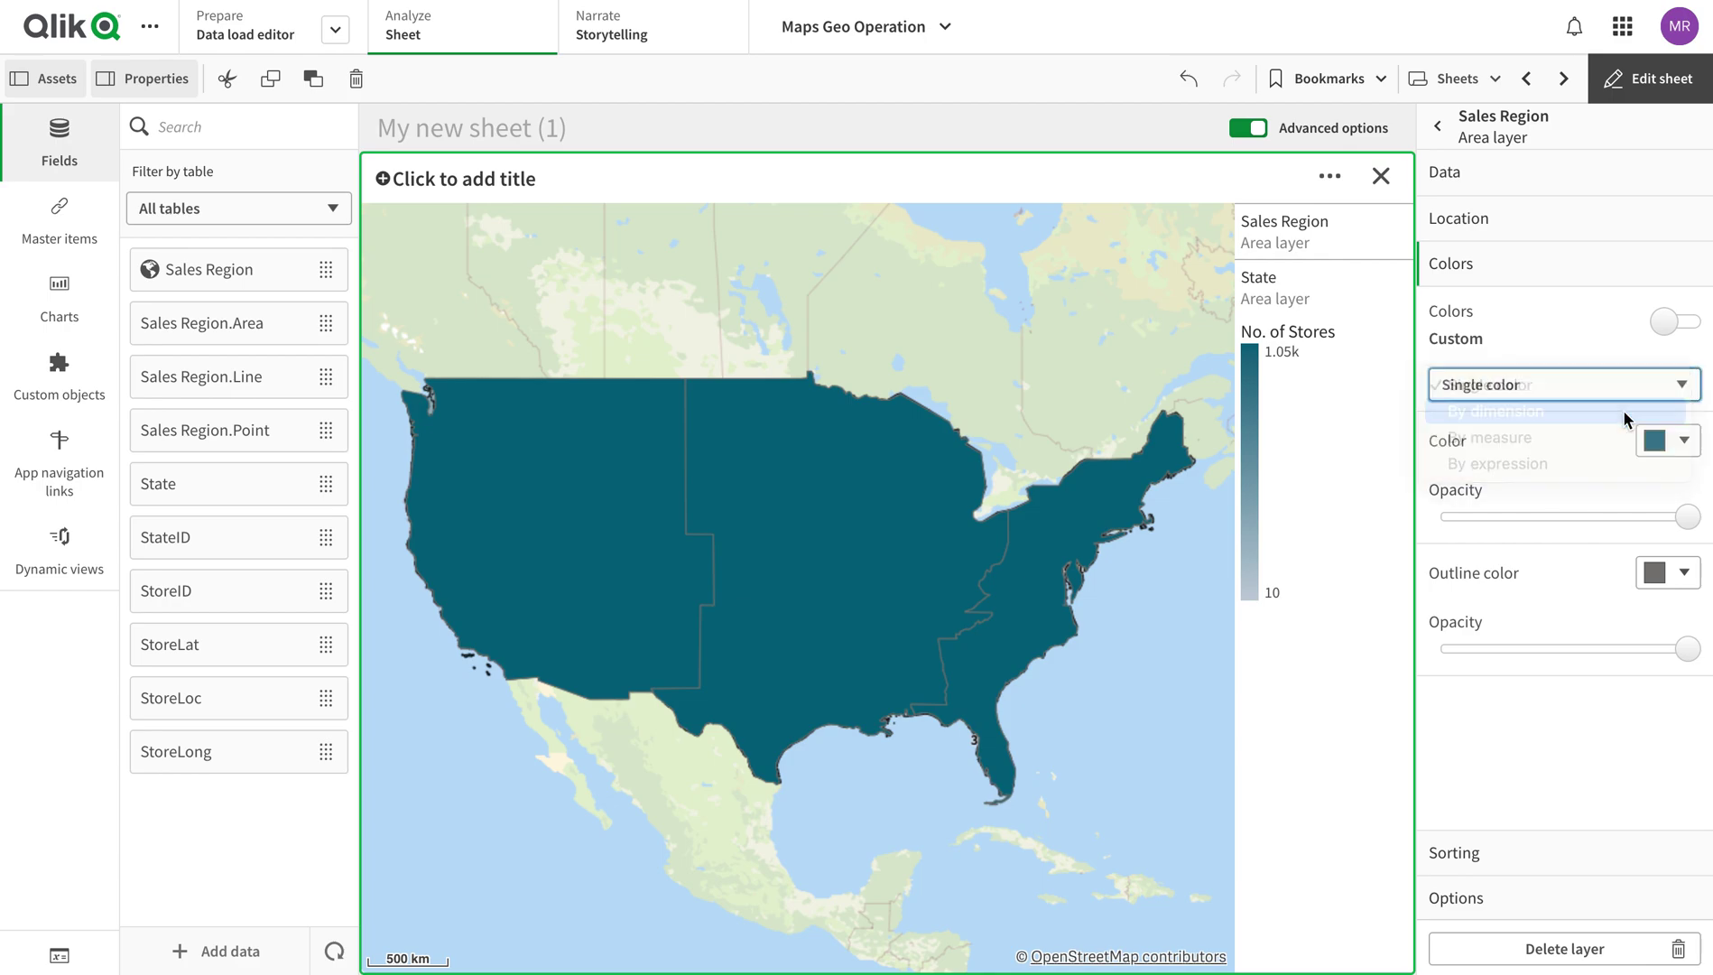
click(1674, 98)
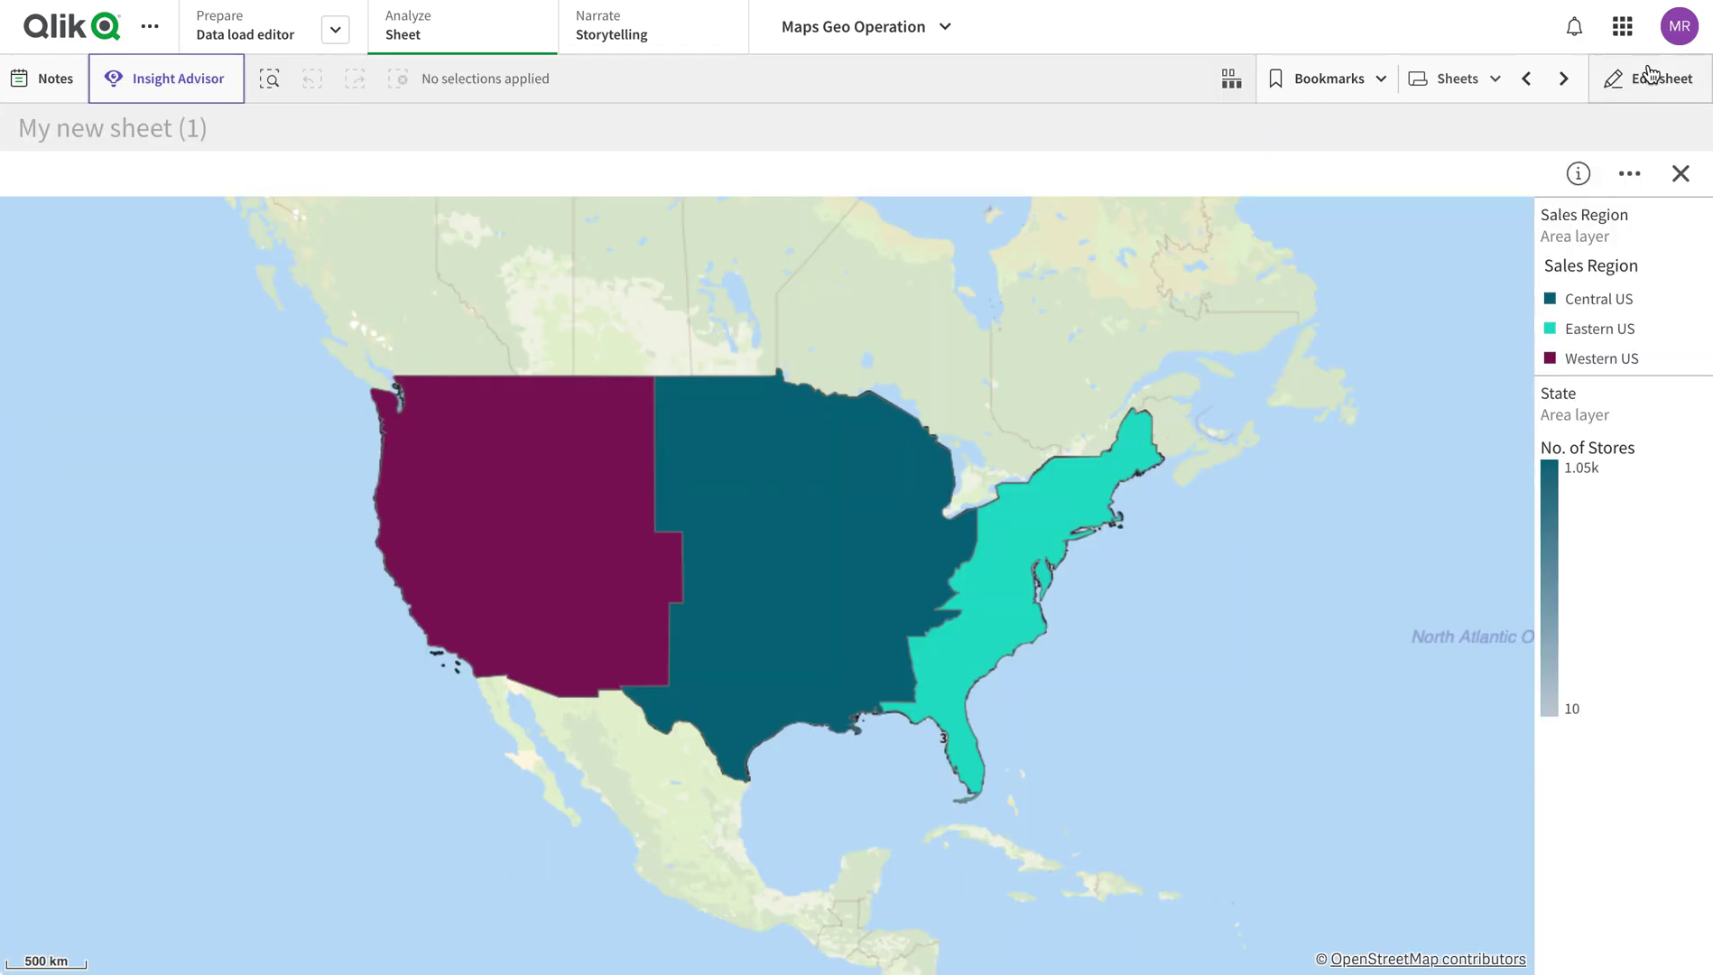
Reopen the sheet for editing and limit the Sales Region layer to custom zoom levels from no zoom to 4x
click(1652, 90)
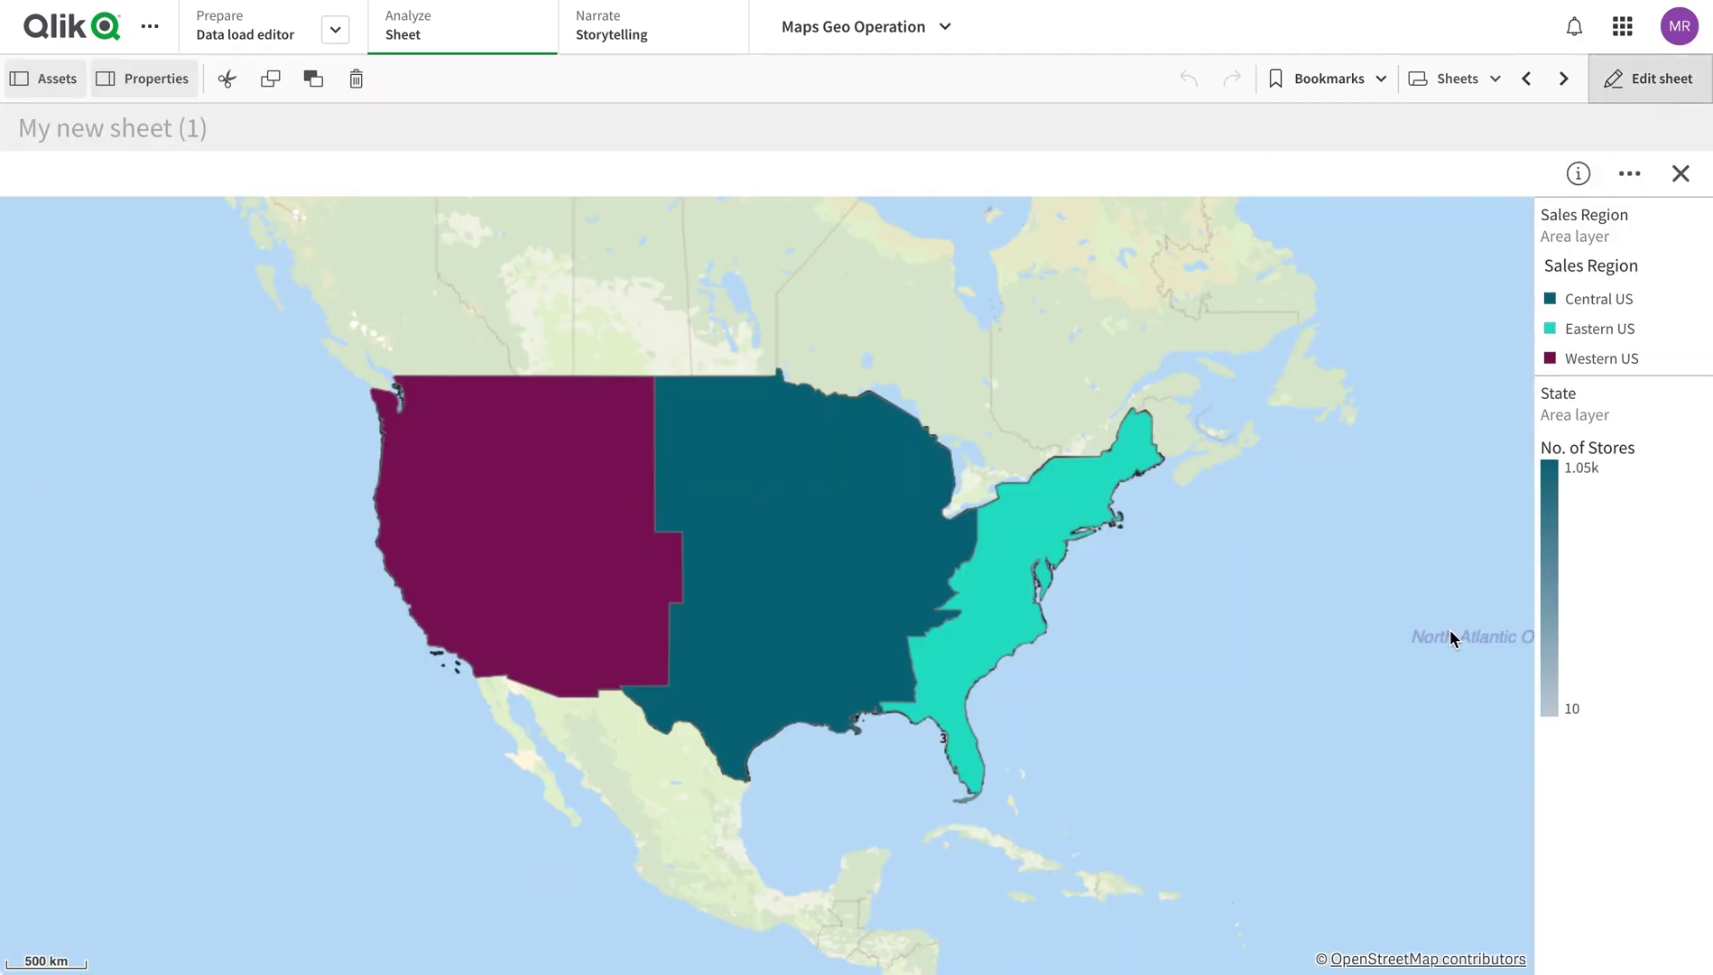
scroll(1554, 643, down, 2)
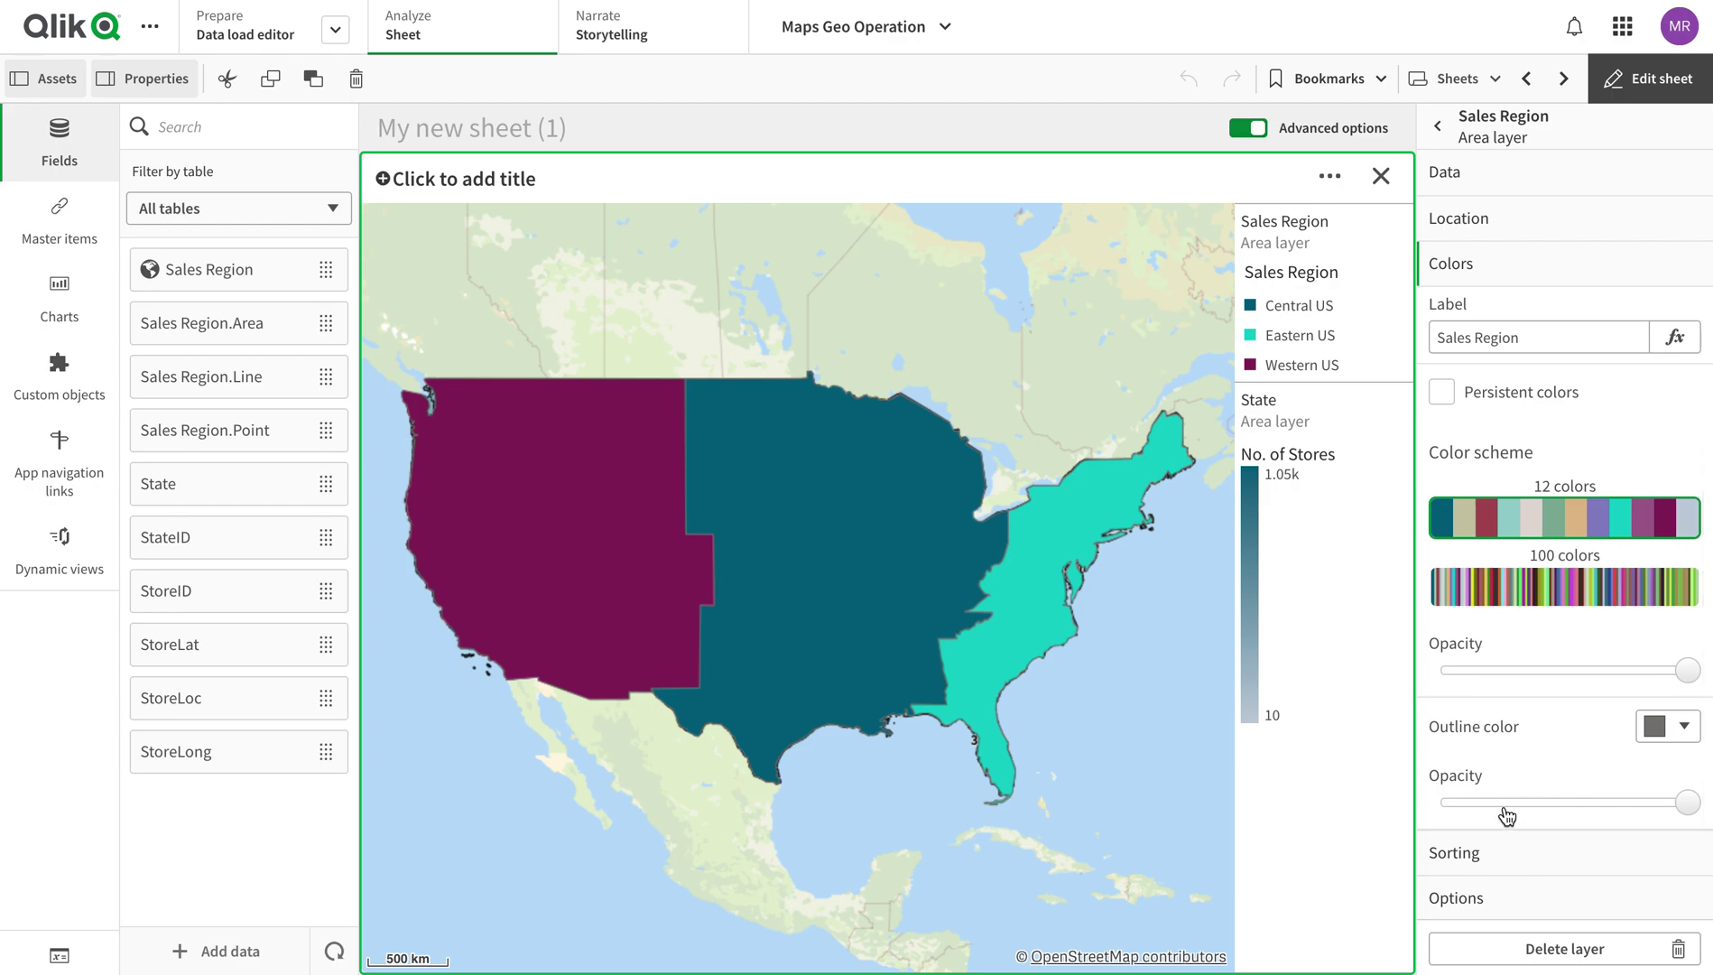
click(1511, 907)
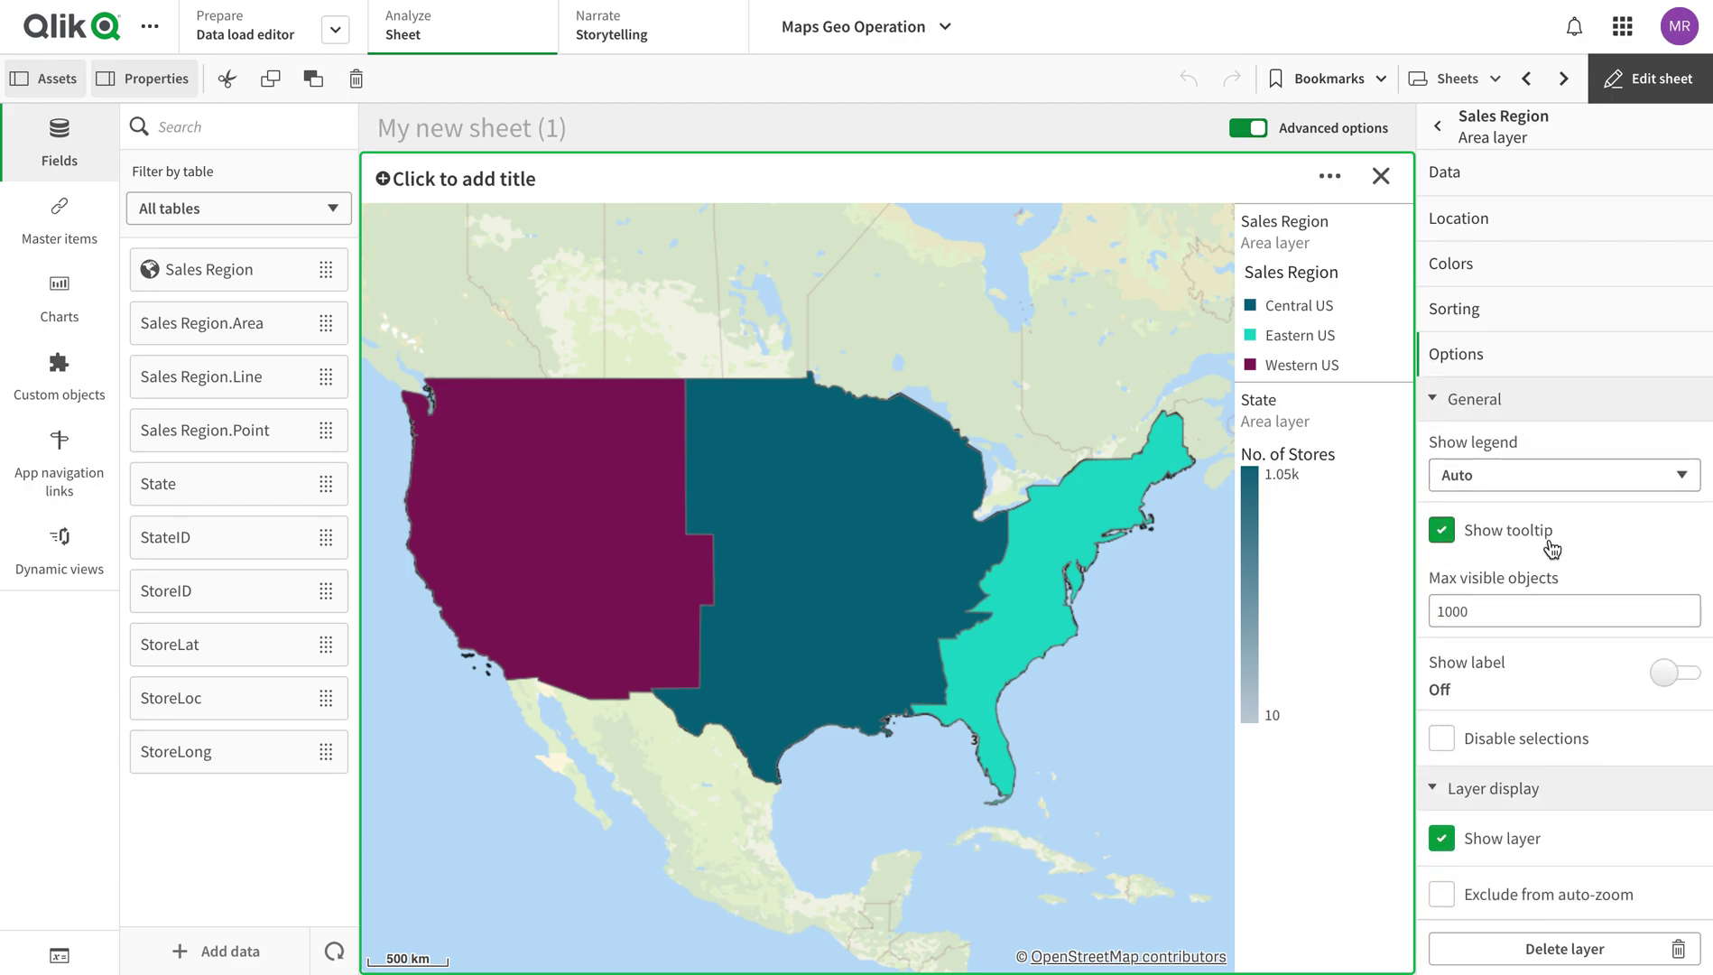
click(1531, 400)
click(1669, 610)
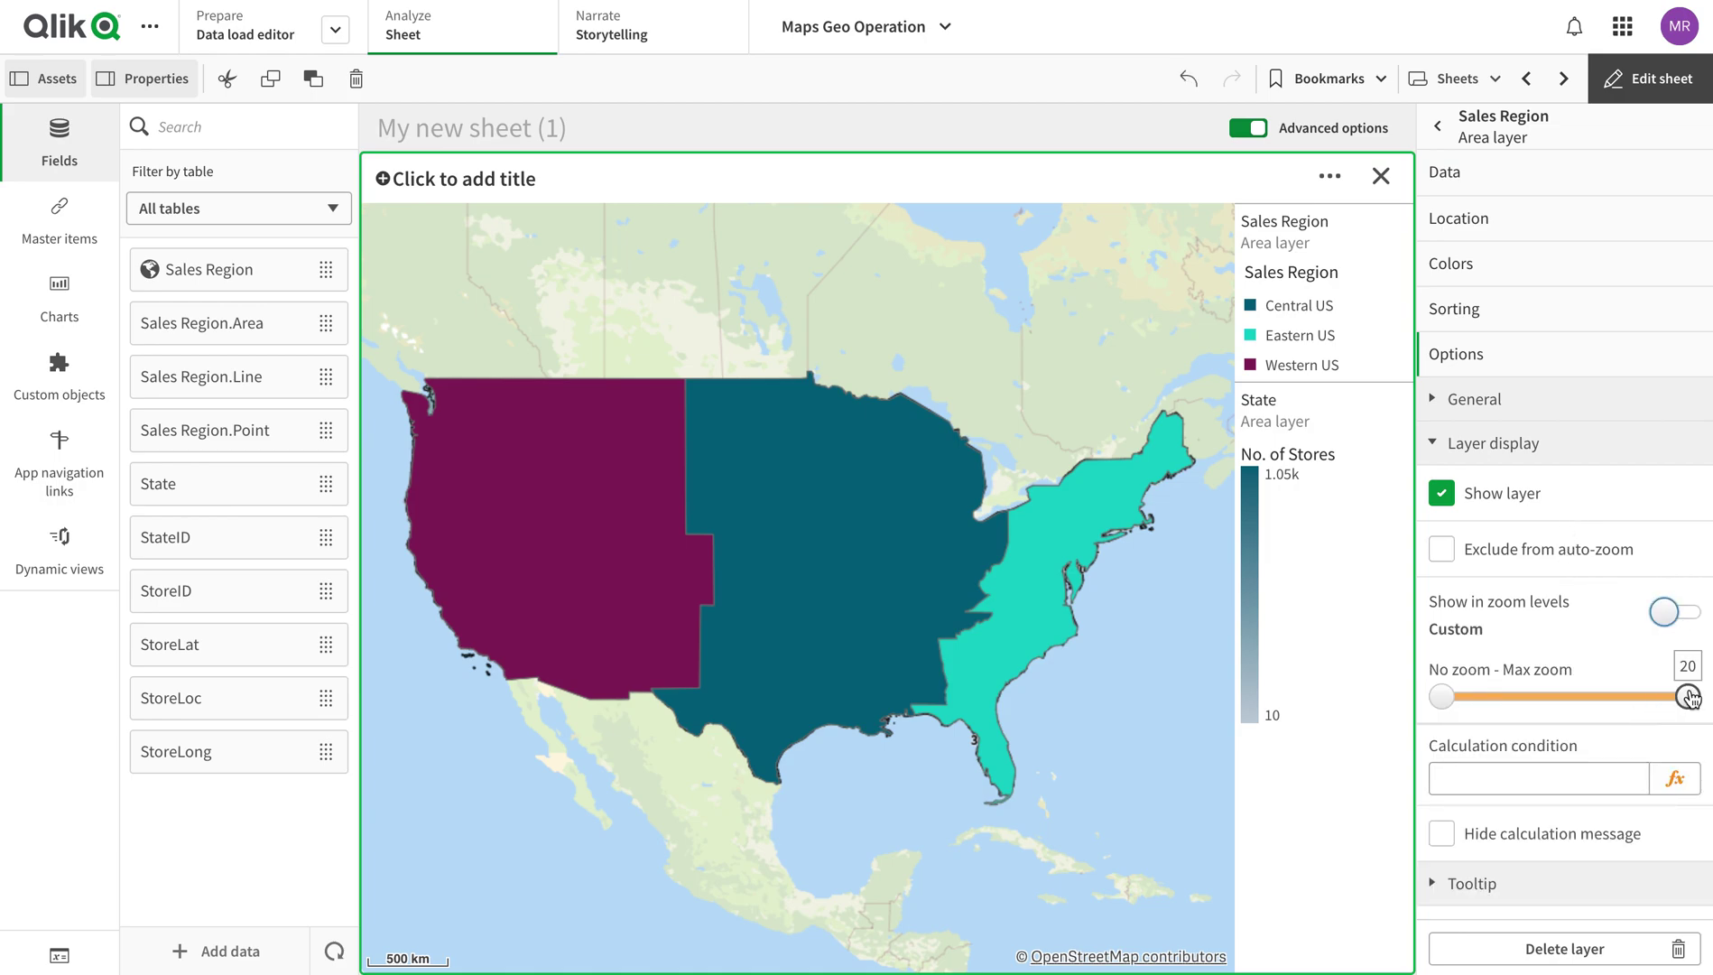
drag(1684, 695, 1491, 698)
Finish editing the sheet and filter the map to the Western US region
click(1656, 72)
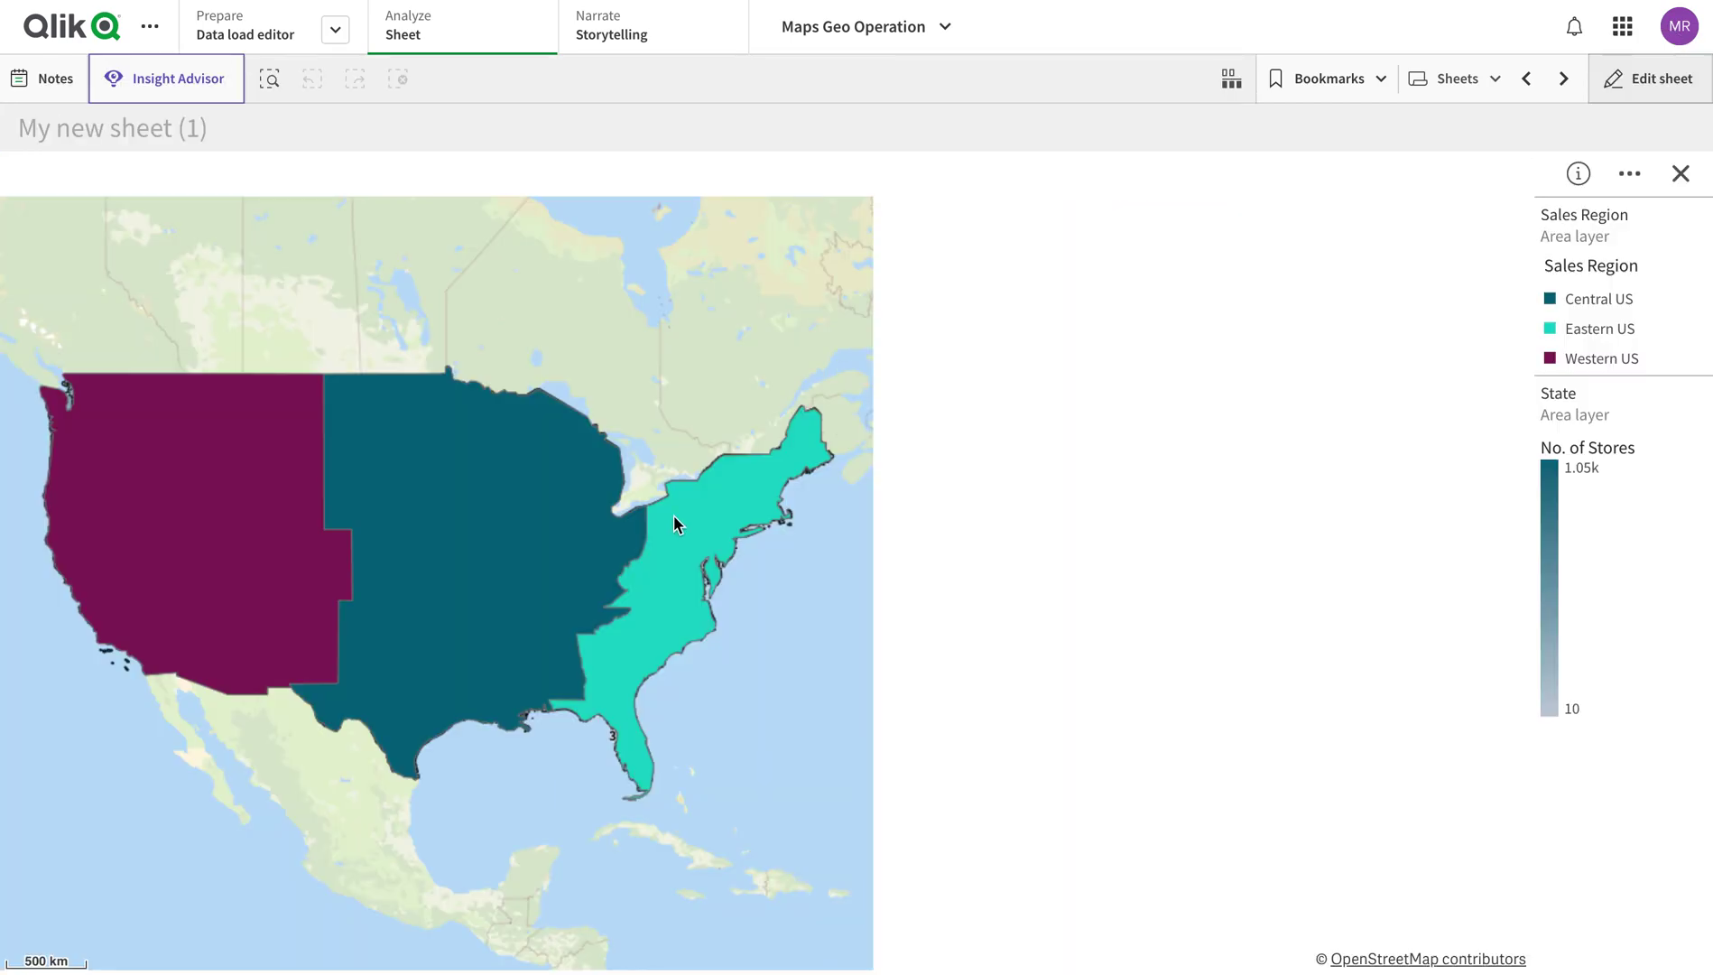
click(580, 541)
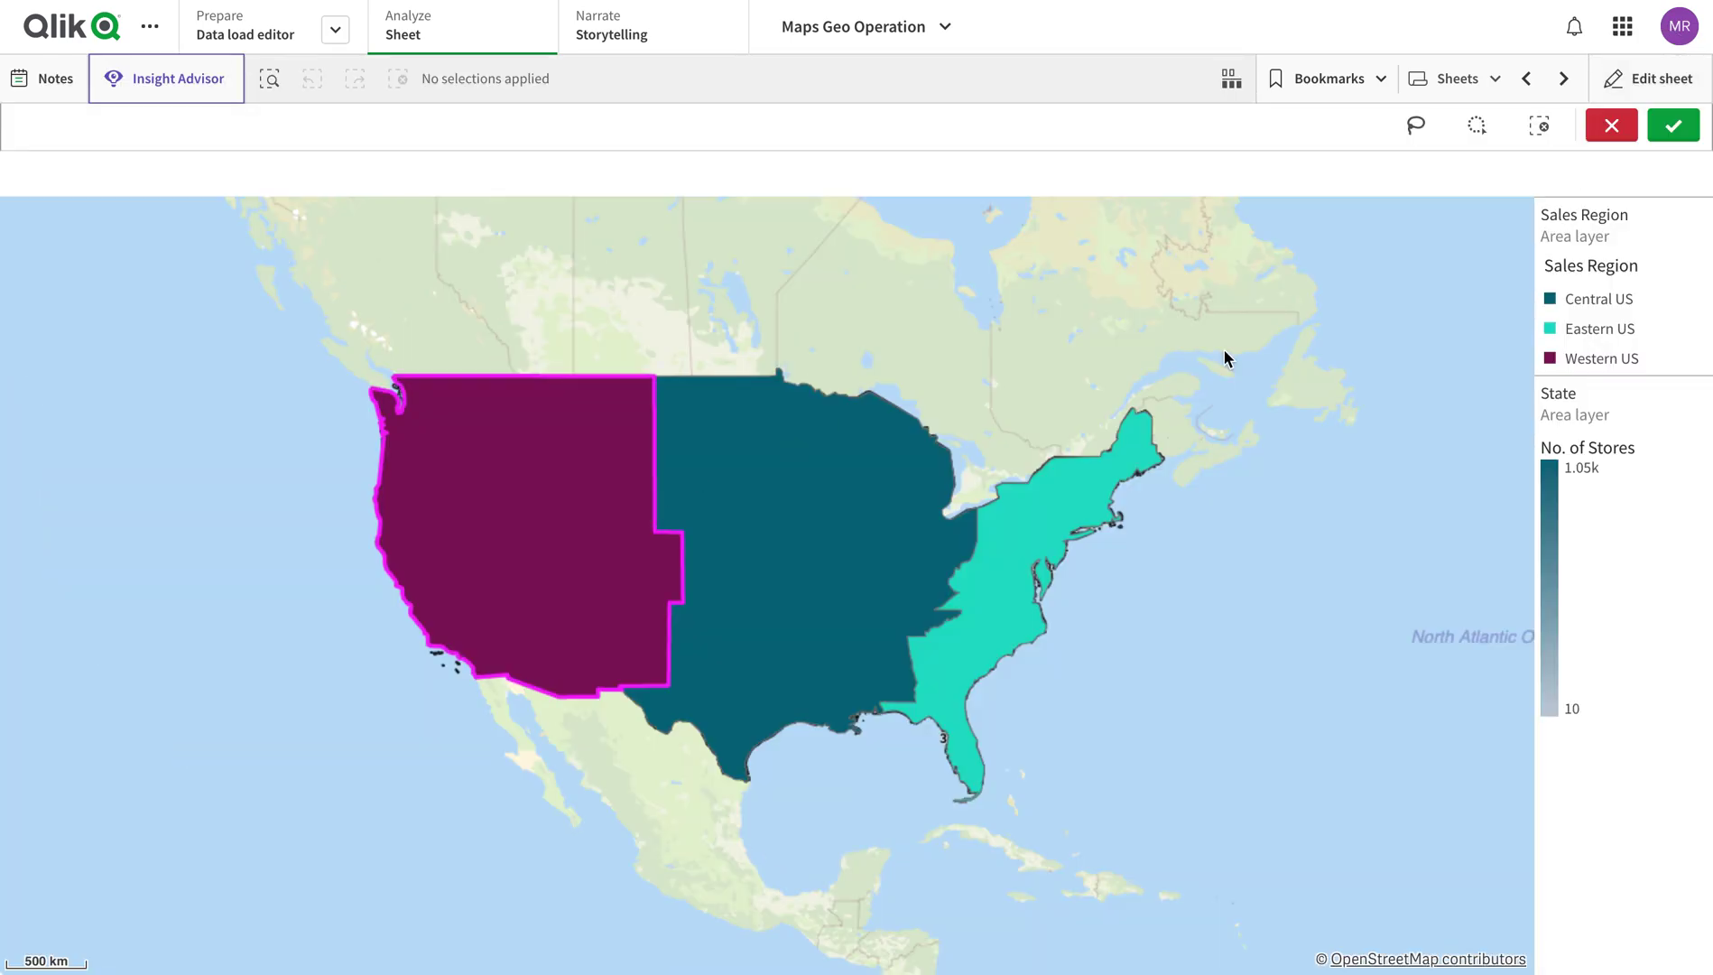
click(1672, 125)
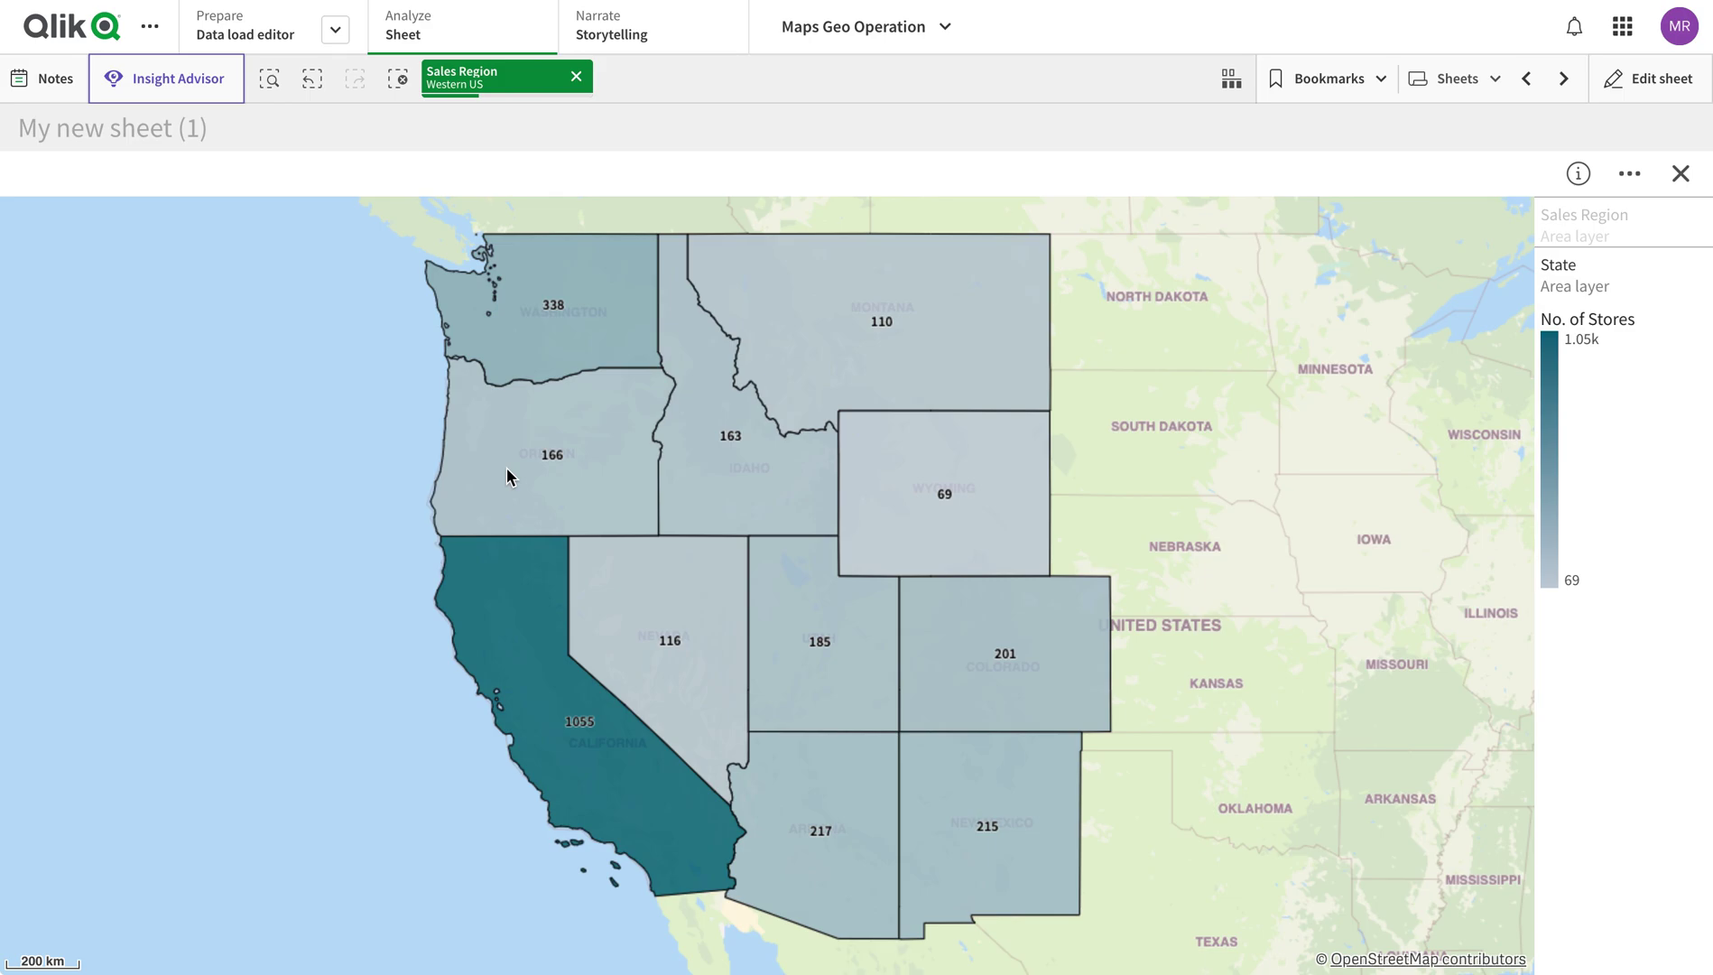
Set the Sales Region layer's tooltip to Custom and examine its title, description, measure, chart and image options
click(1670, 80)
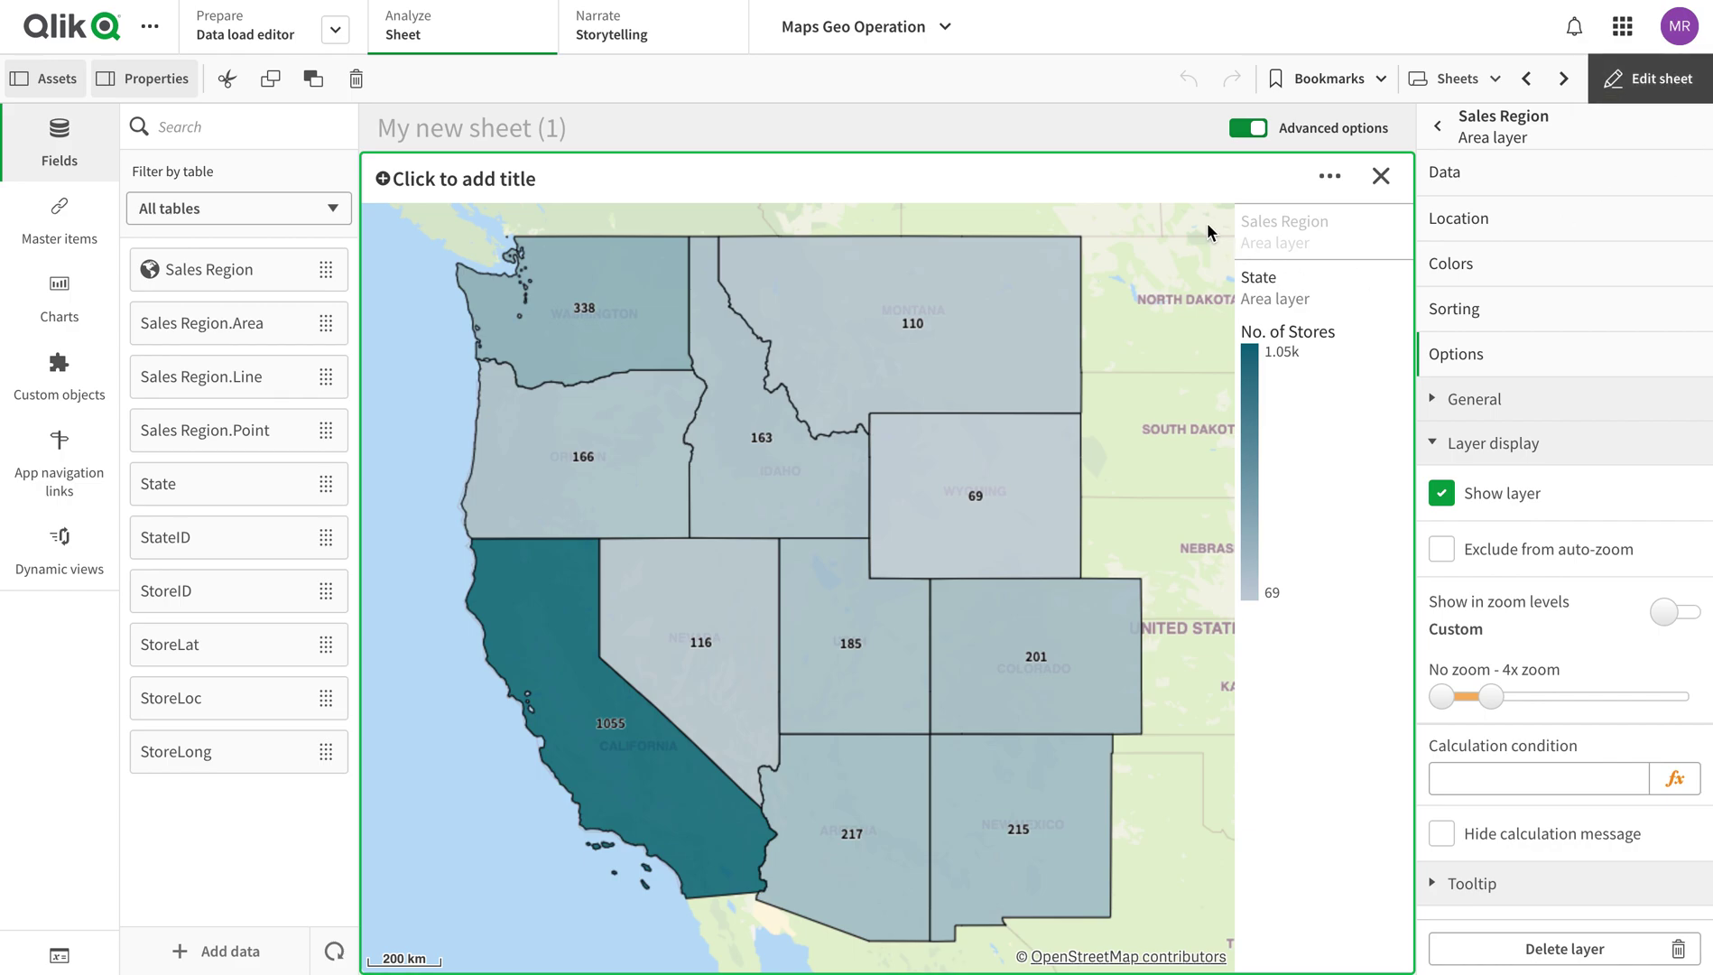
click(1525, 782)
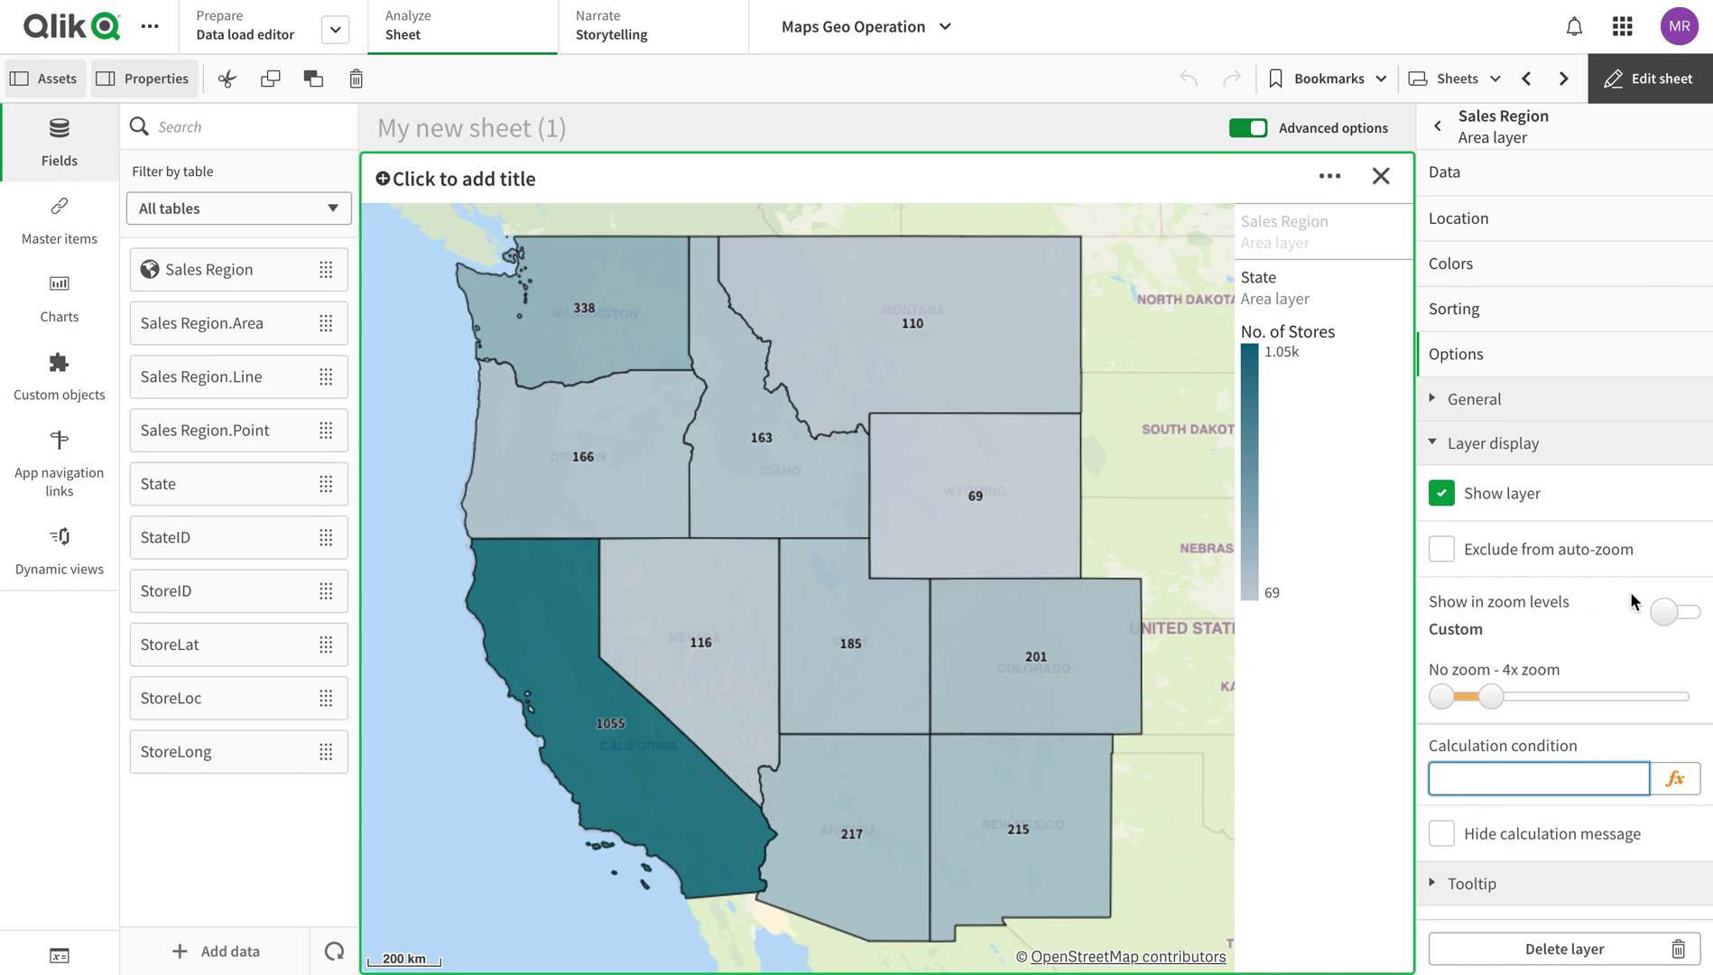
click(1521, 880)
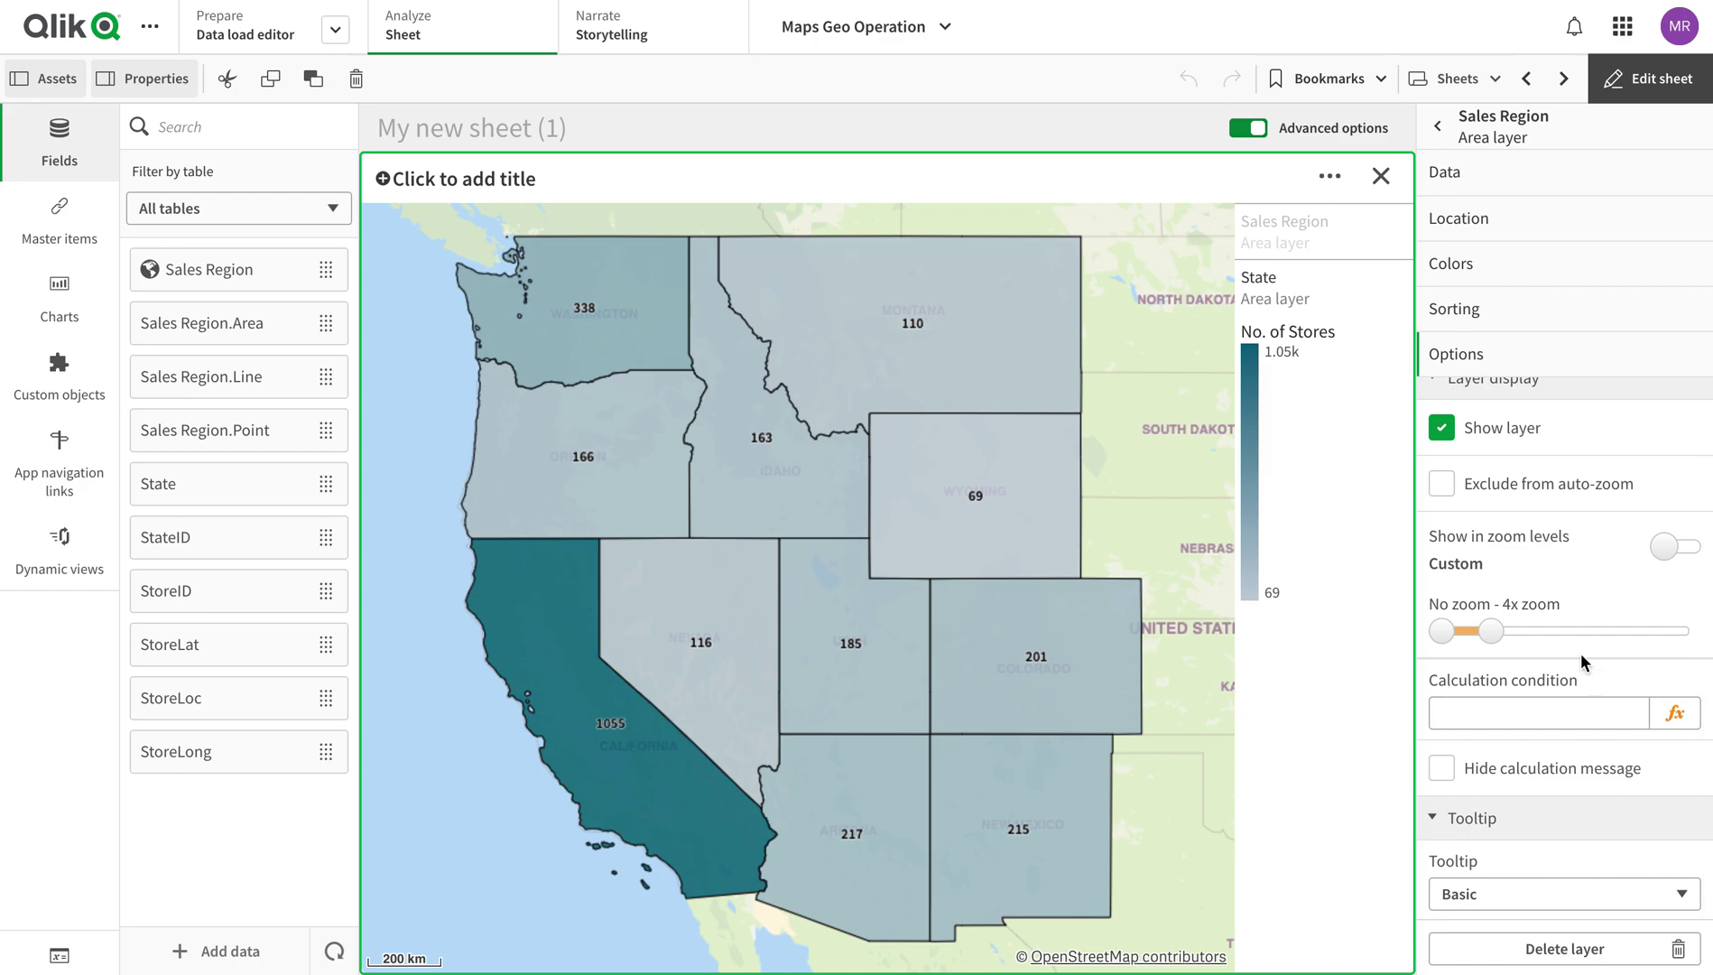
click(1523, 900)
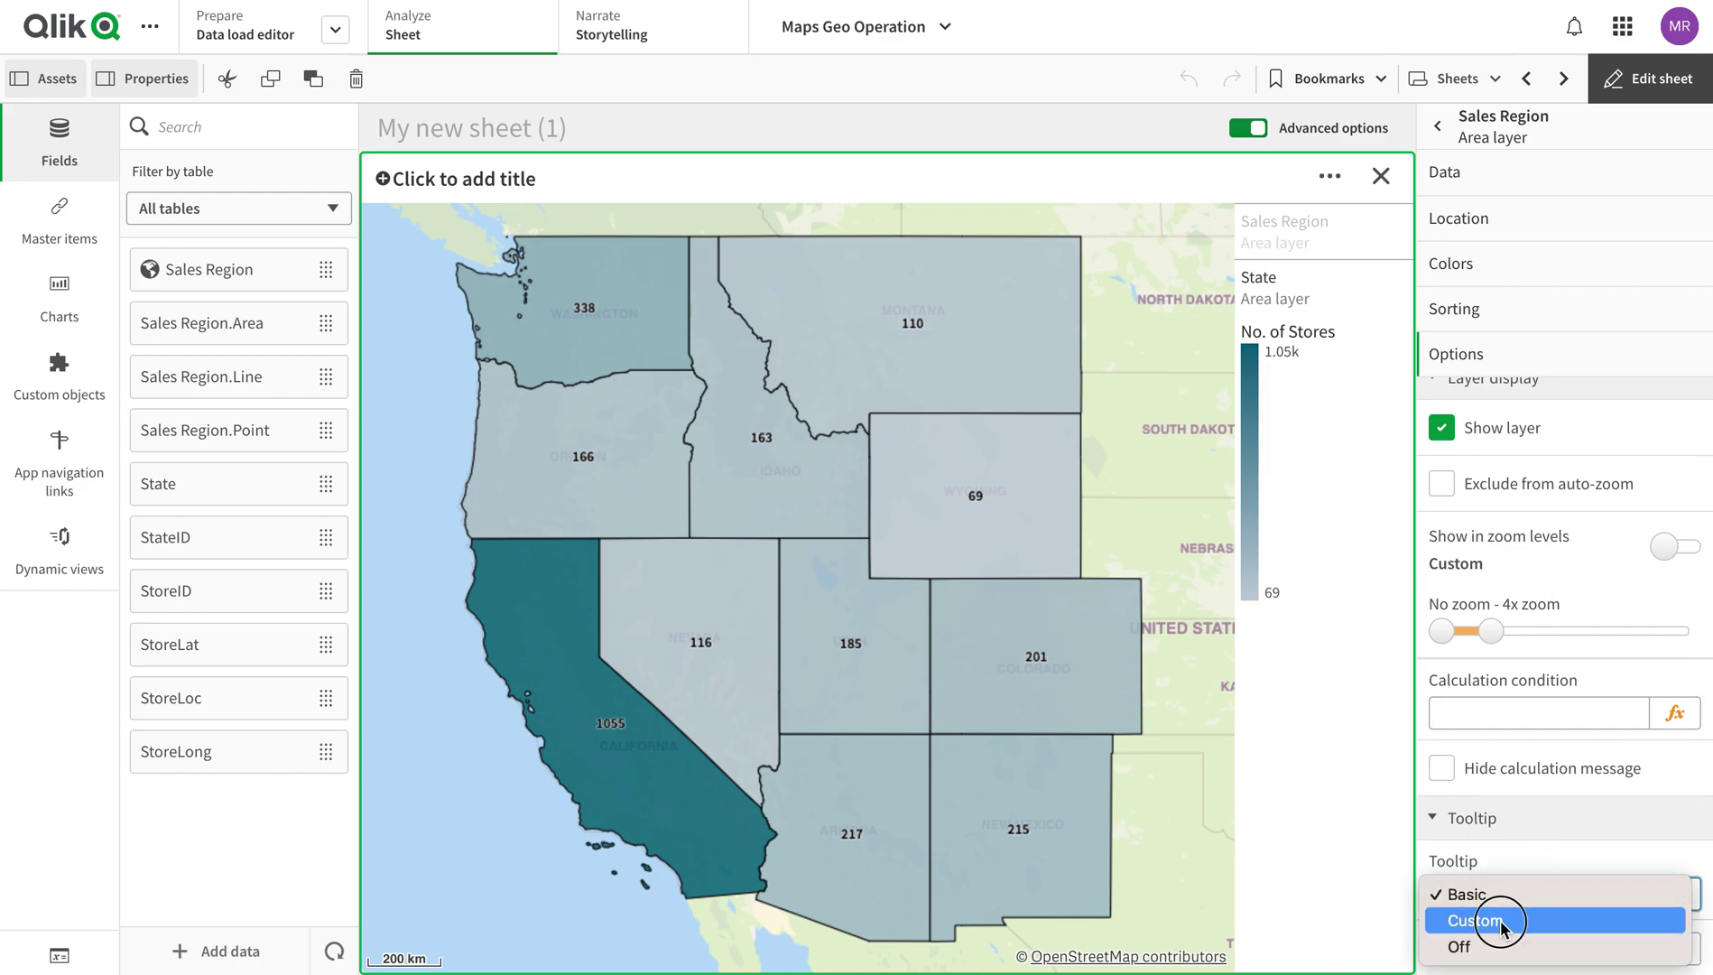
click(1500, 919)
scroll(1512, 864, down, 5)
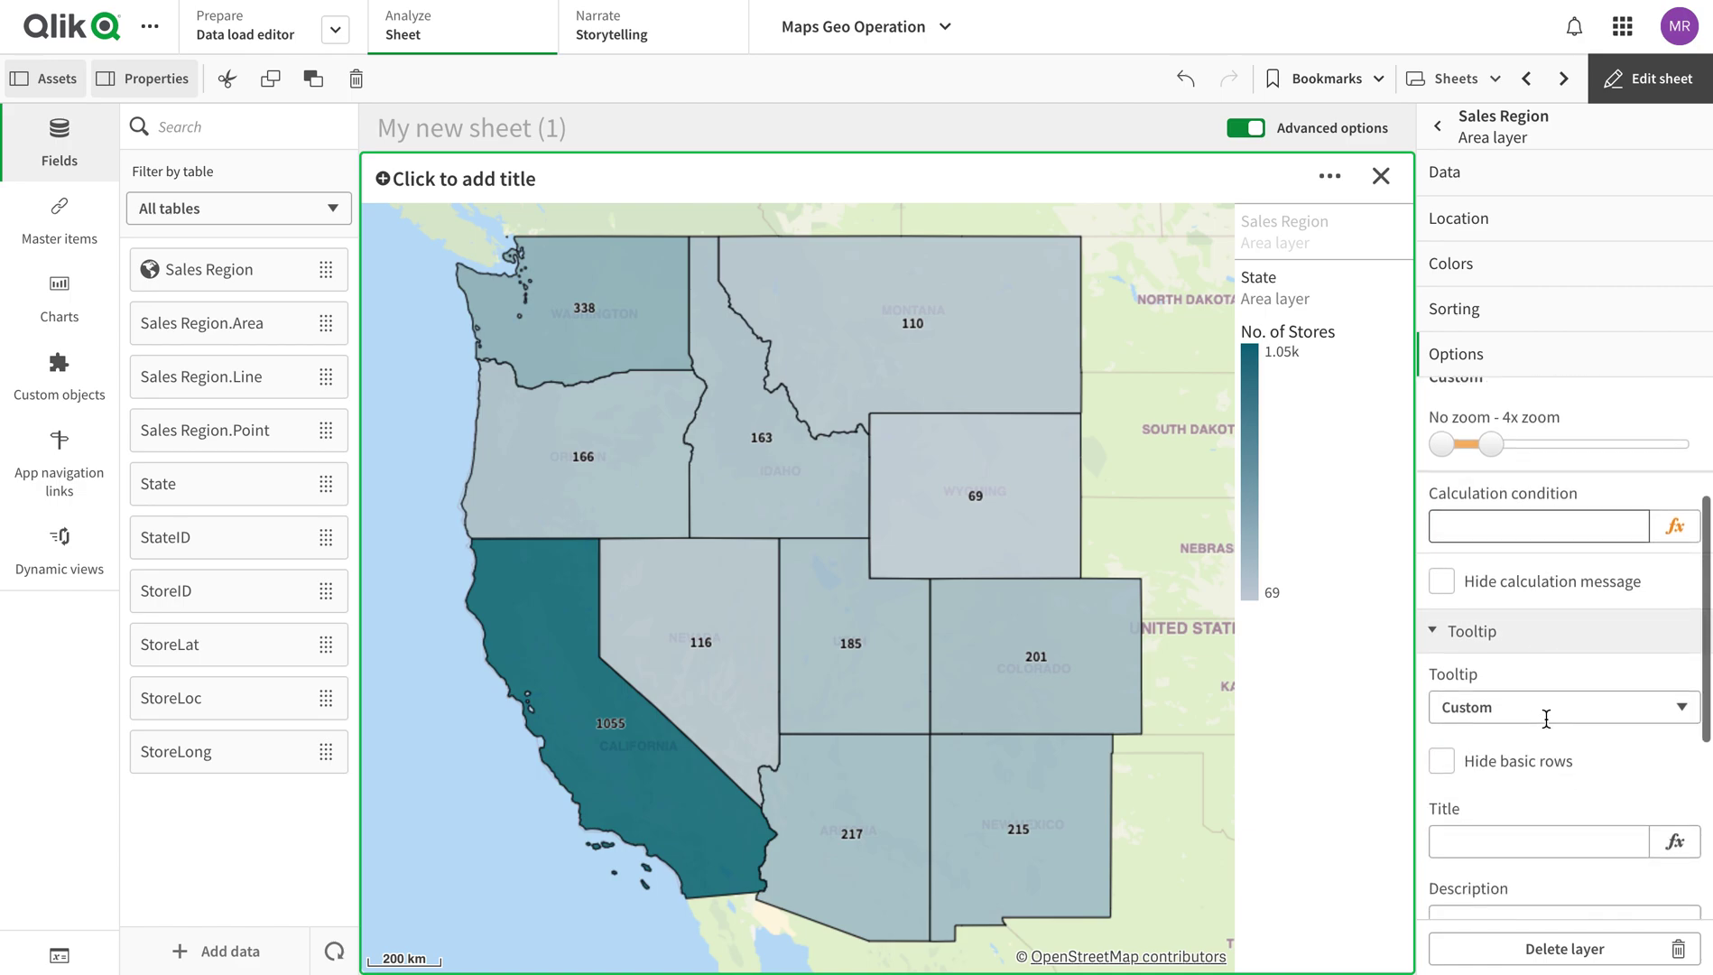
click(1479, 468)
click(1558, 544)
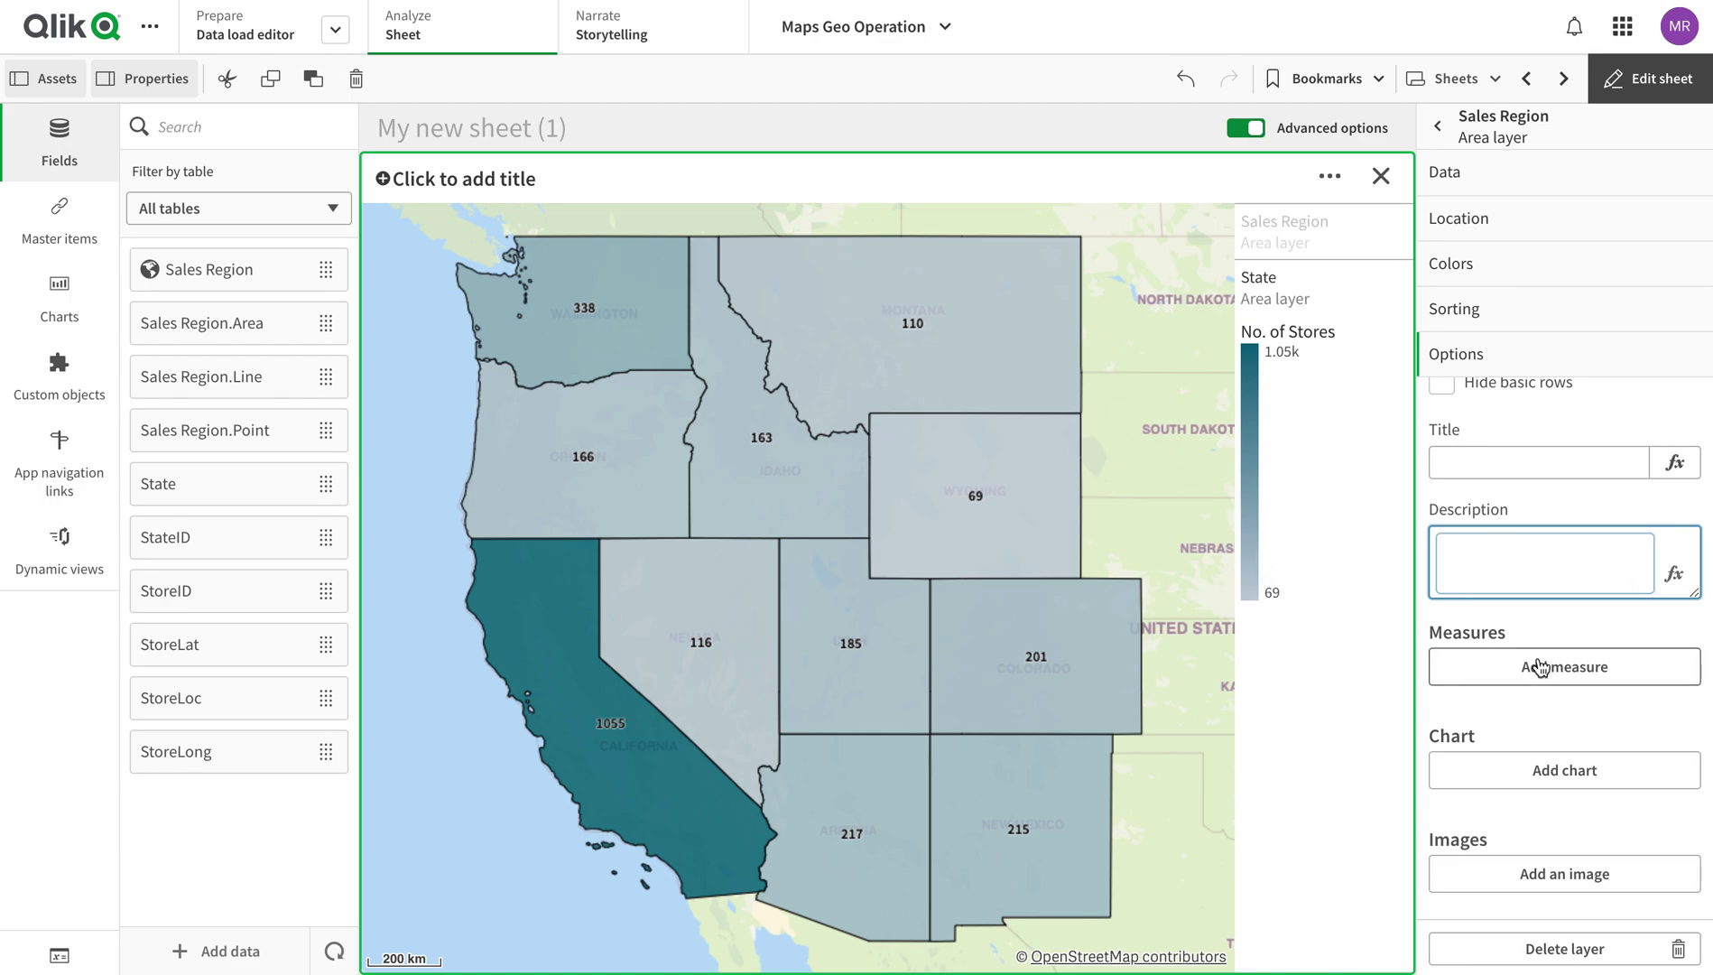
click(1554, 765)
click(1482, 631)
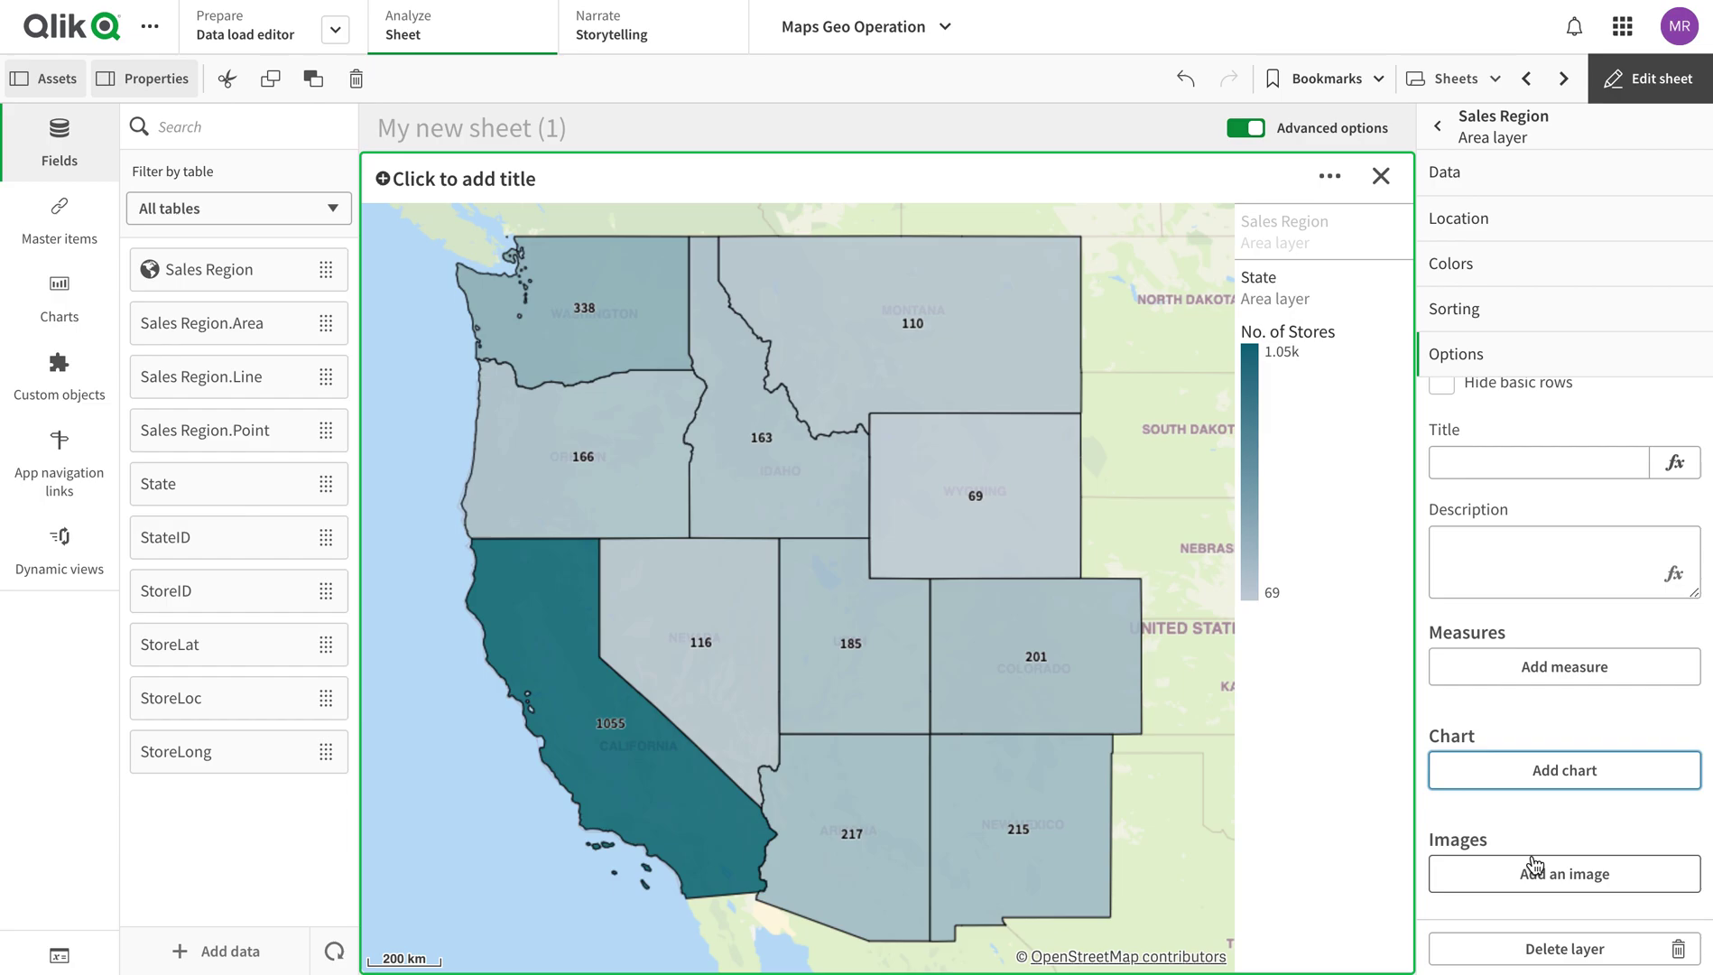
click(1621, 99)
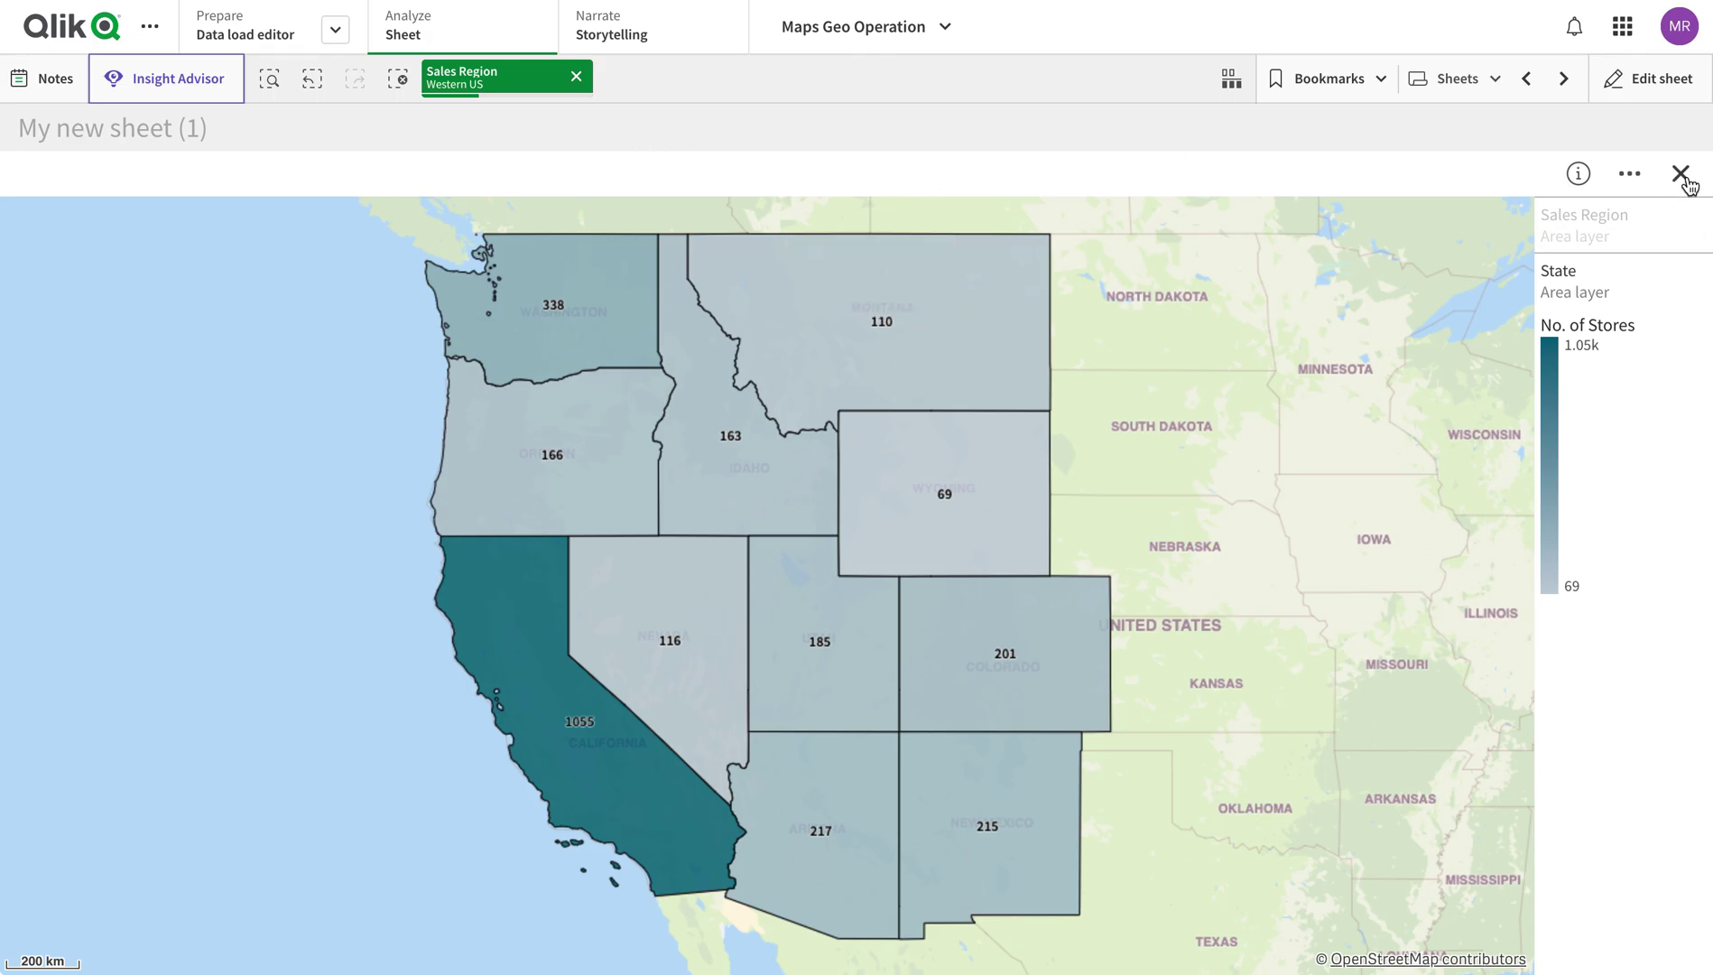
Restore the map from its expanded view in edit mode and shrink its height from the upper edge
click(1658, 80)
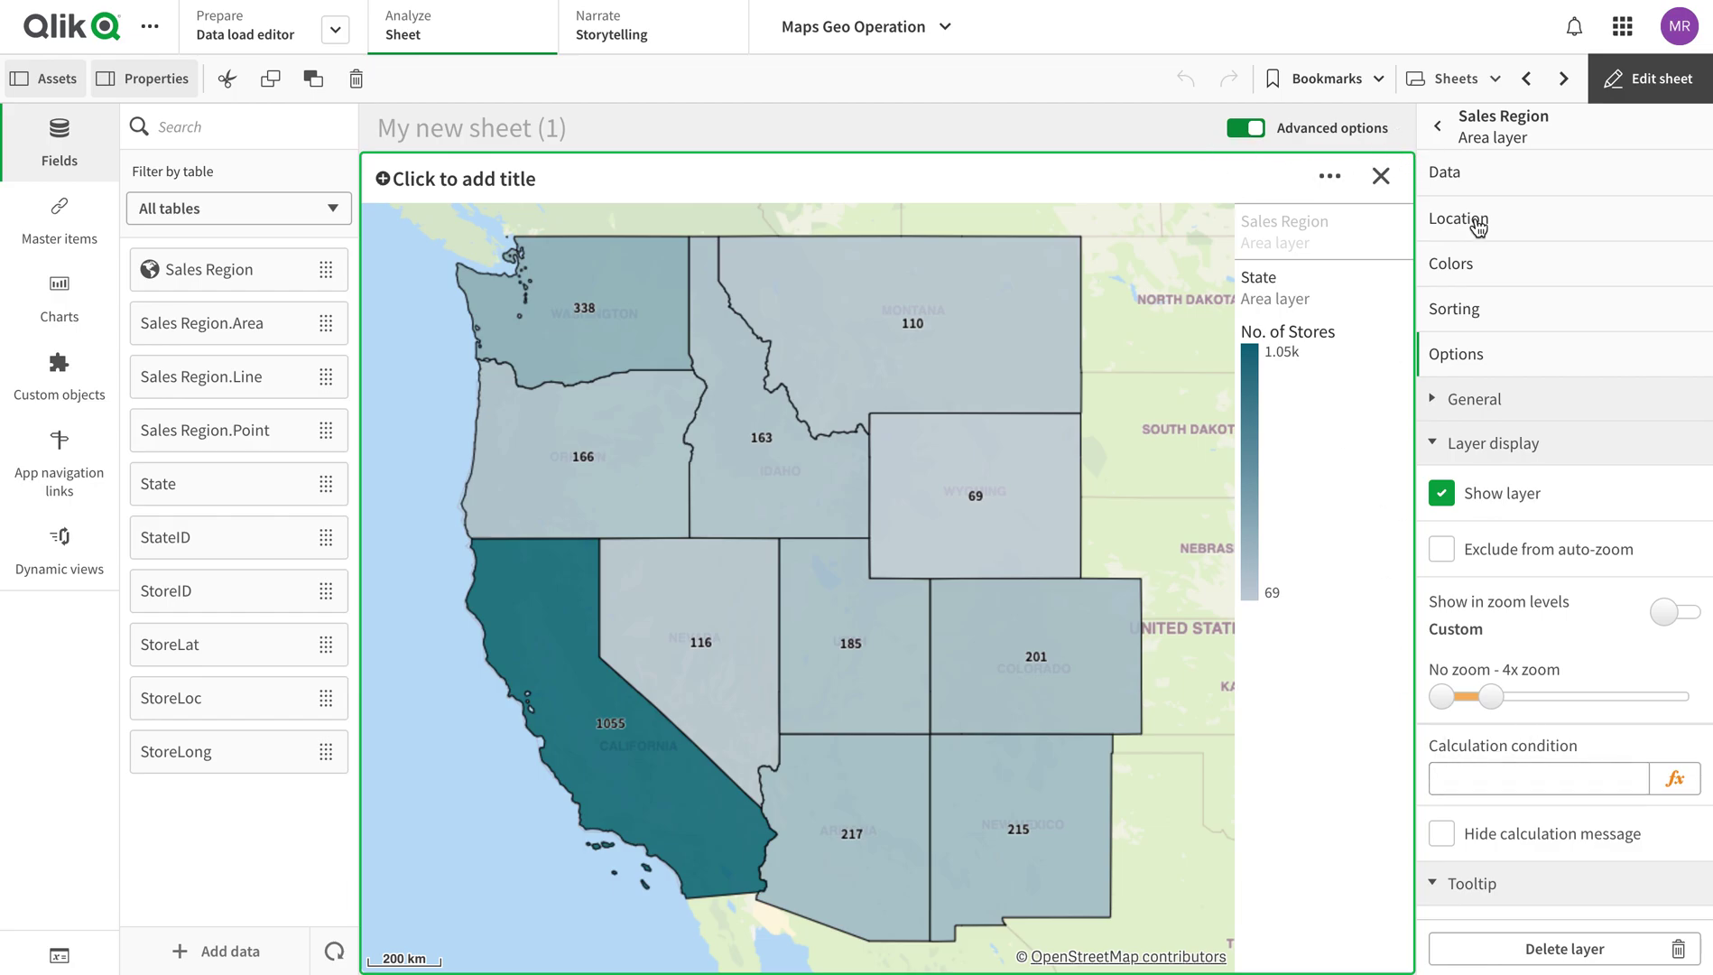
click(1380, 176)
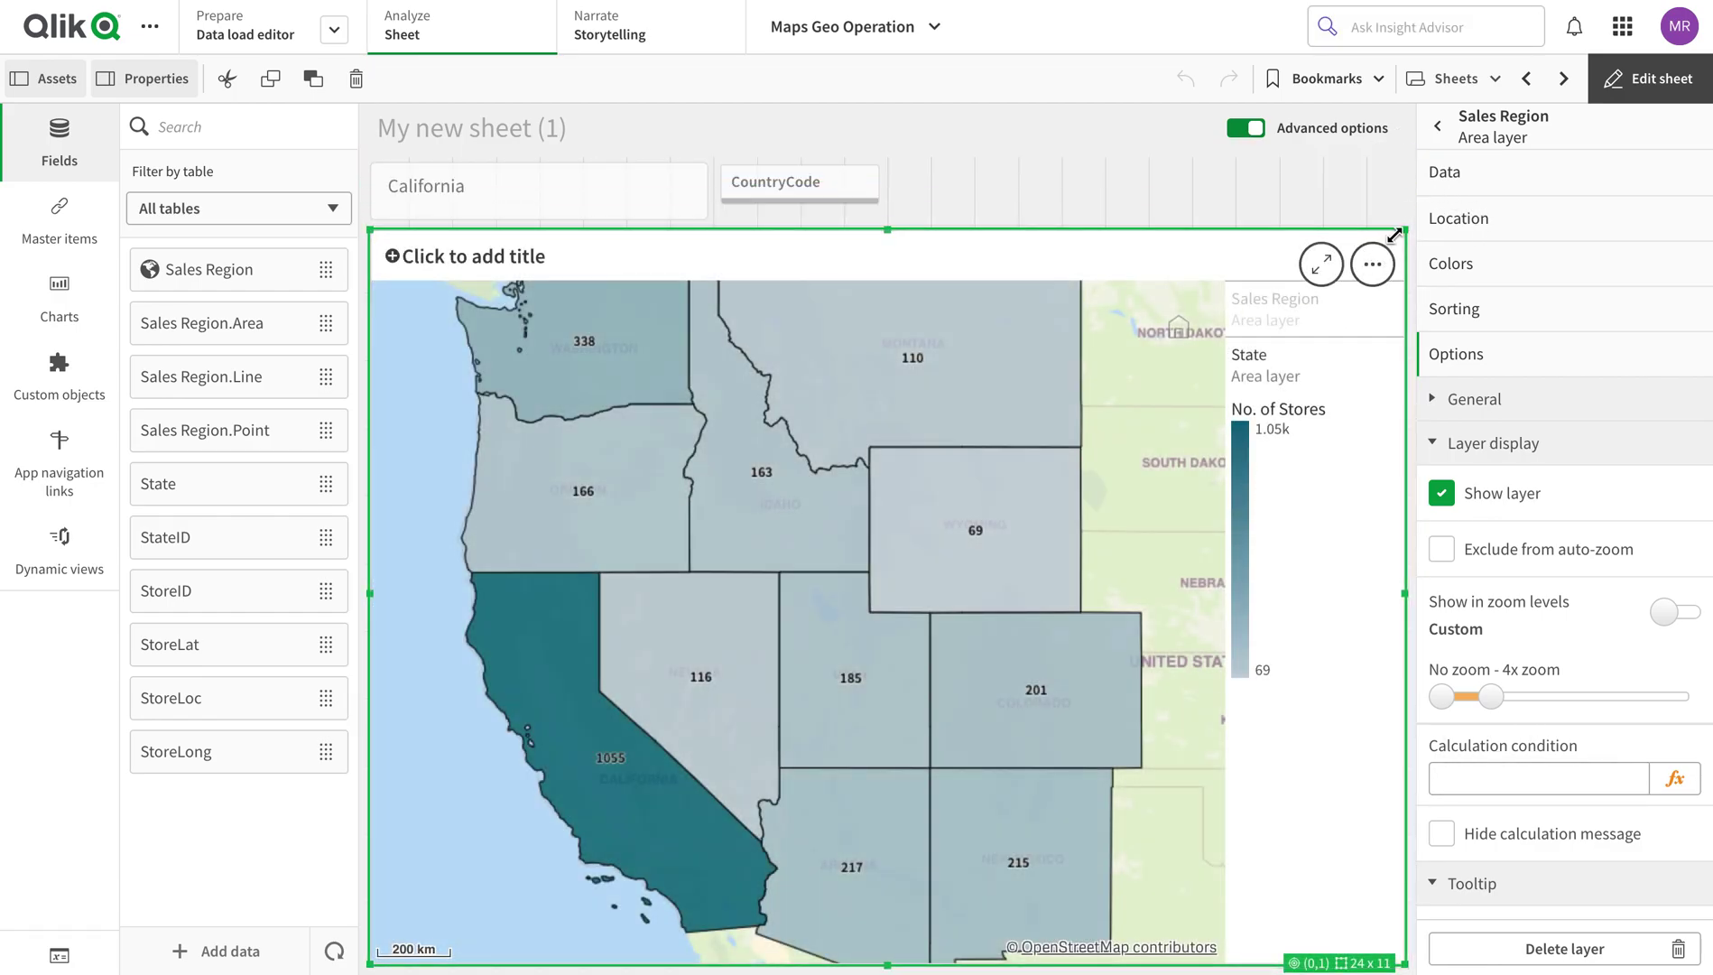
drag(1402, 229, 1404, 500)
Switch to the Excel workbook, show the Custom Location sheet and select Region1's CustomArea cell
key(ctrl+Left)
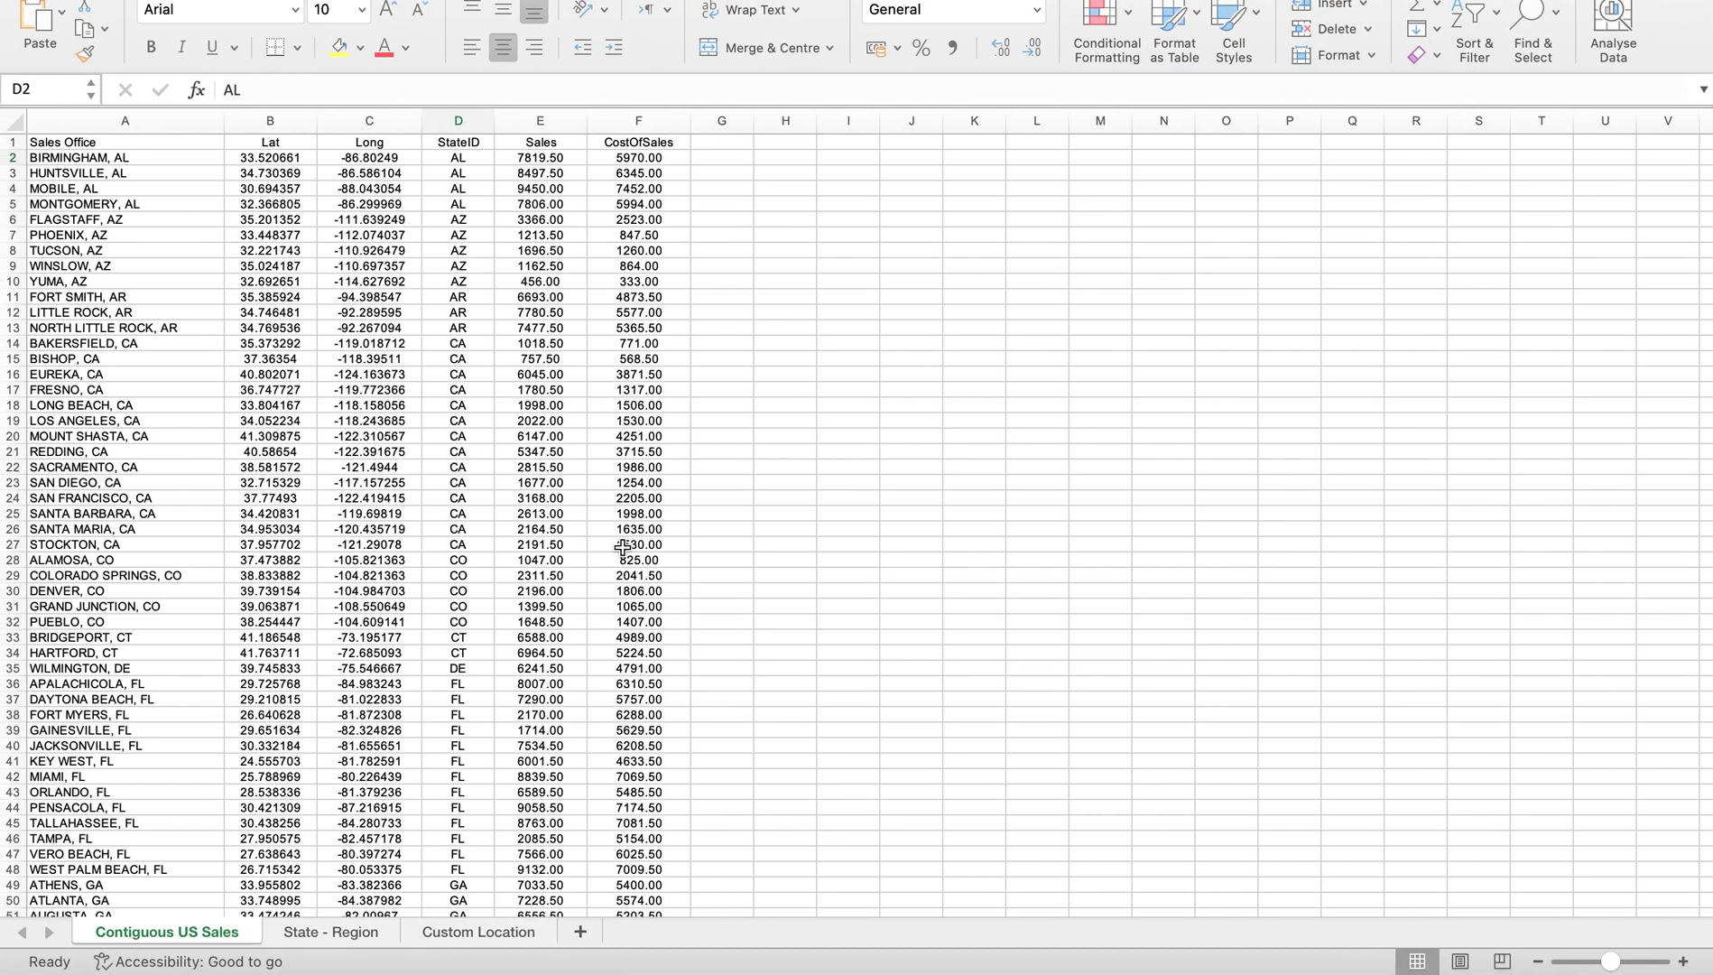
click(502, 930)
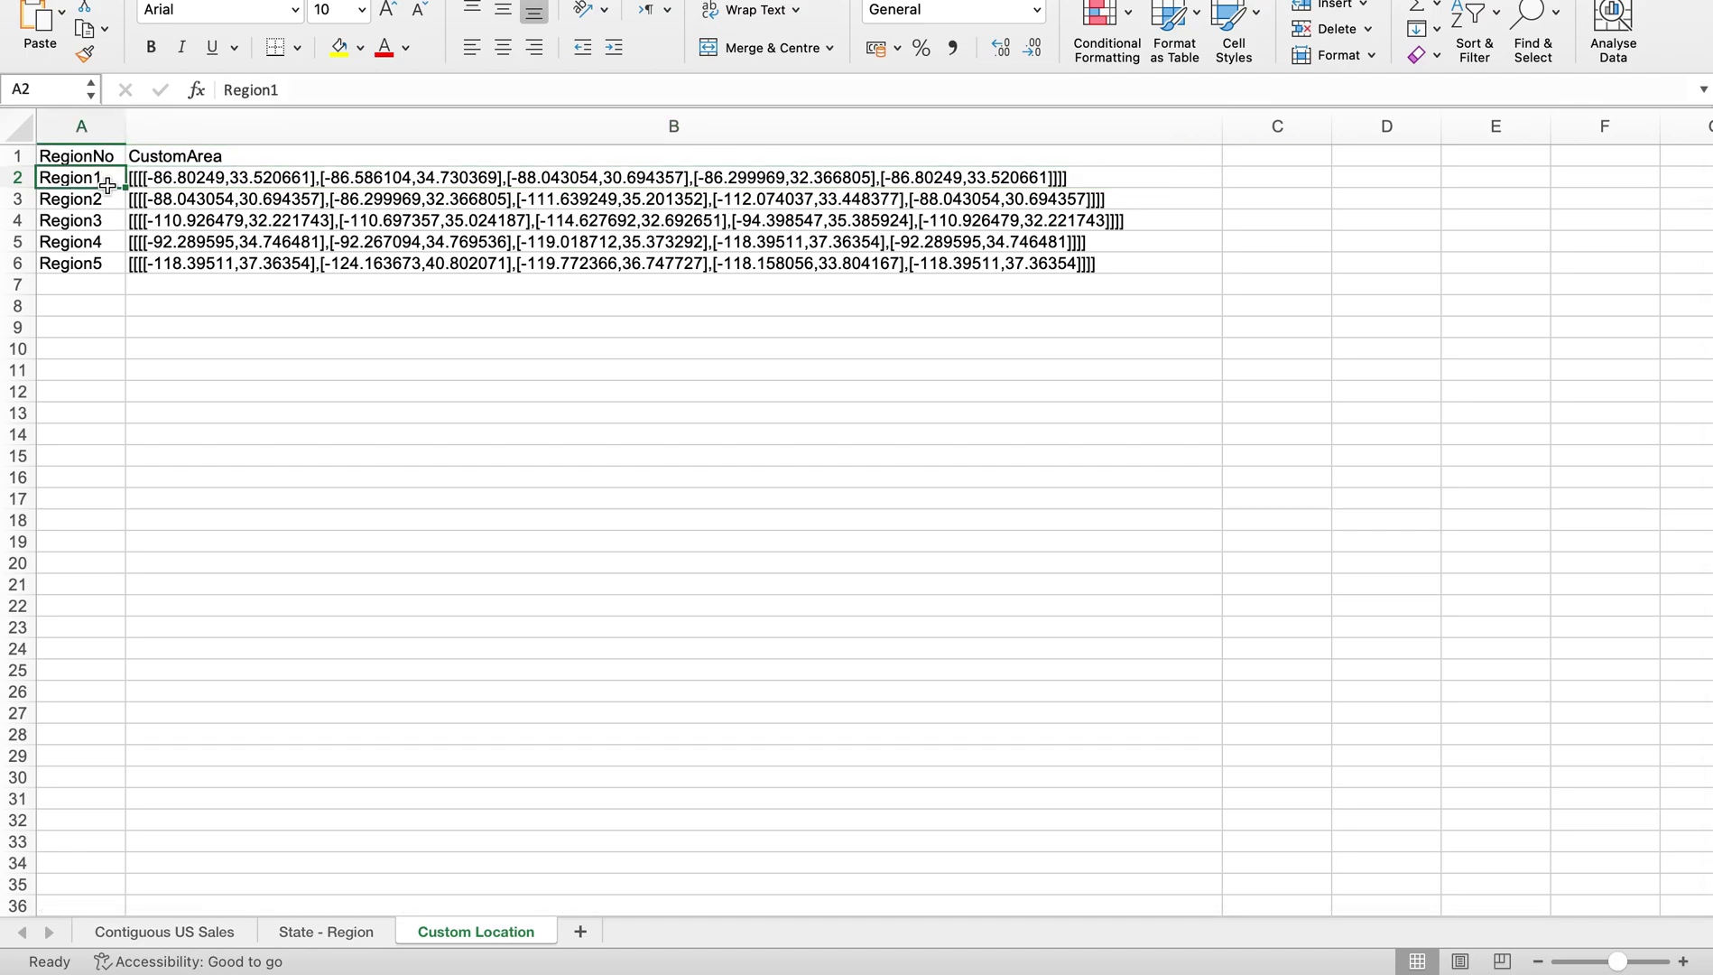
key(Right)
scroll(382, 322, up, 3)
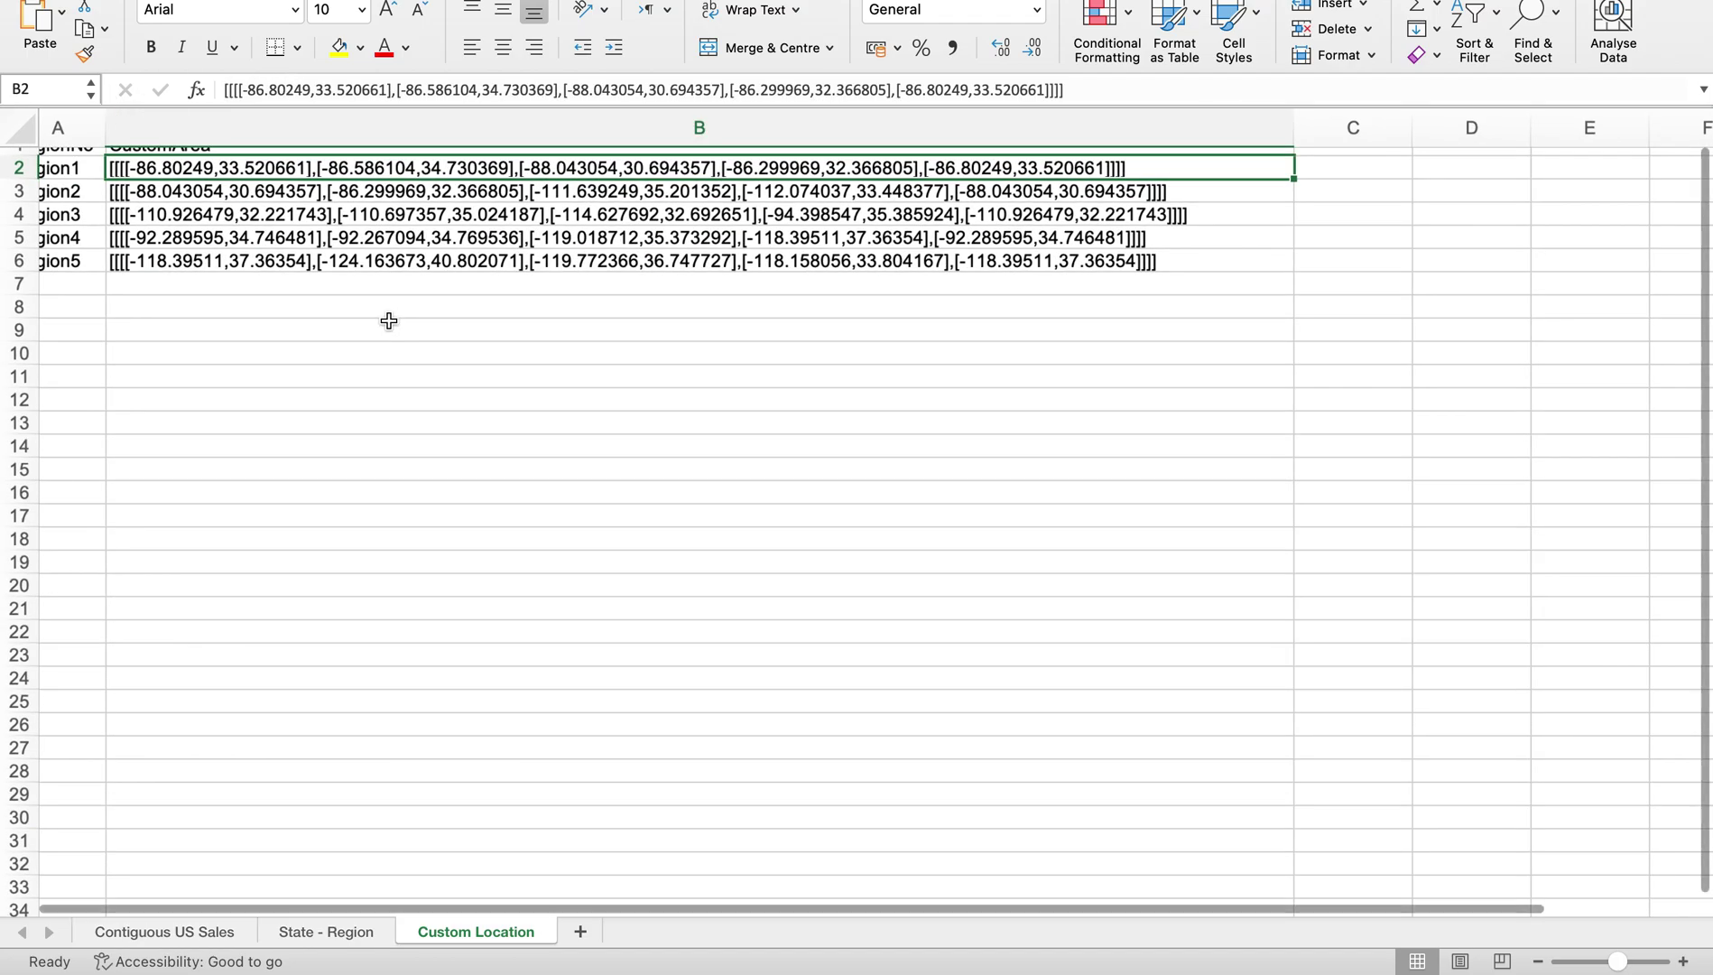
Examine the first coordinate pair and the enclosing brackets of Region1's CustomArea value, and return to the Qlik data load editor
click(237, 91)
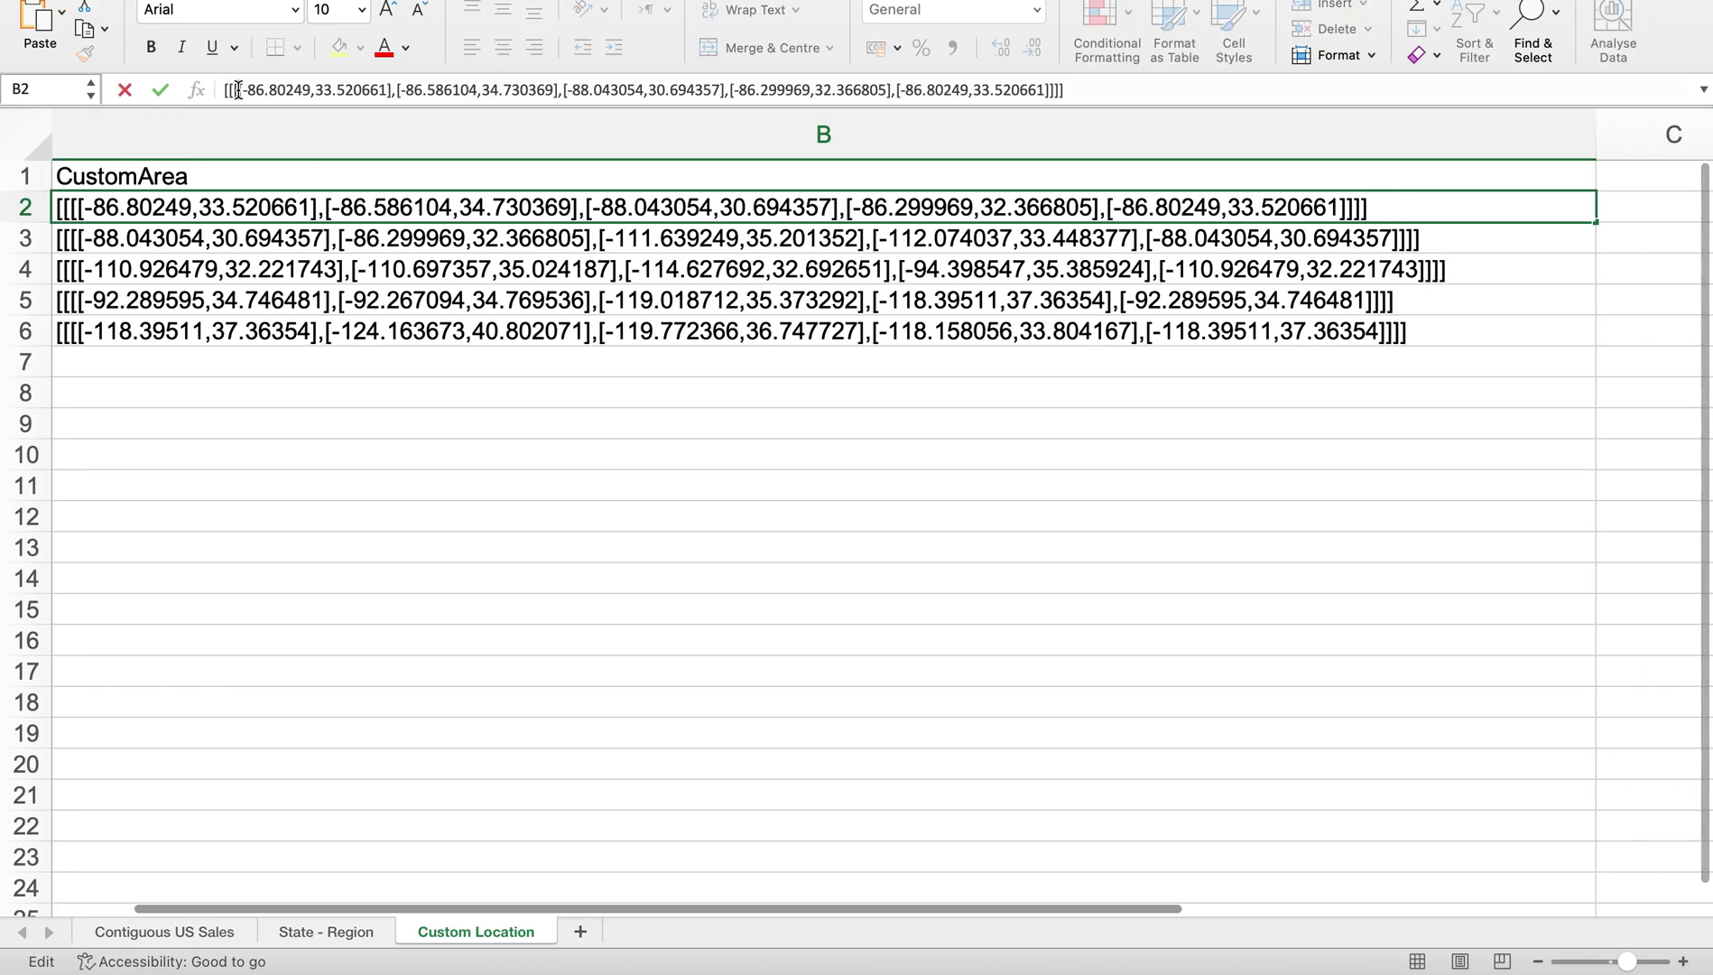
key(shift+Right)
key(shift+Right)
key(shift+Right)
key(shift+Right)
key(shift+Right)
key(shift+Right)
key(shift+Right)
key(shift+Right)
key(shift+Right)
key(shift+Right)
key(shift+Right)
key(shift+Right)
key(shift+Right)
key(shift+Right)
key(shift+Right)
key(shift+Right)
key(shift+Right)
key(shift+Right)
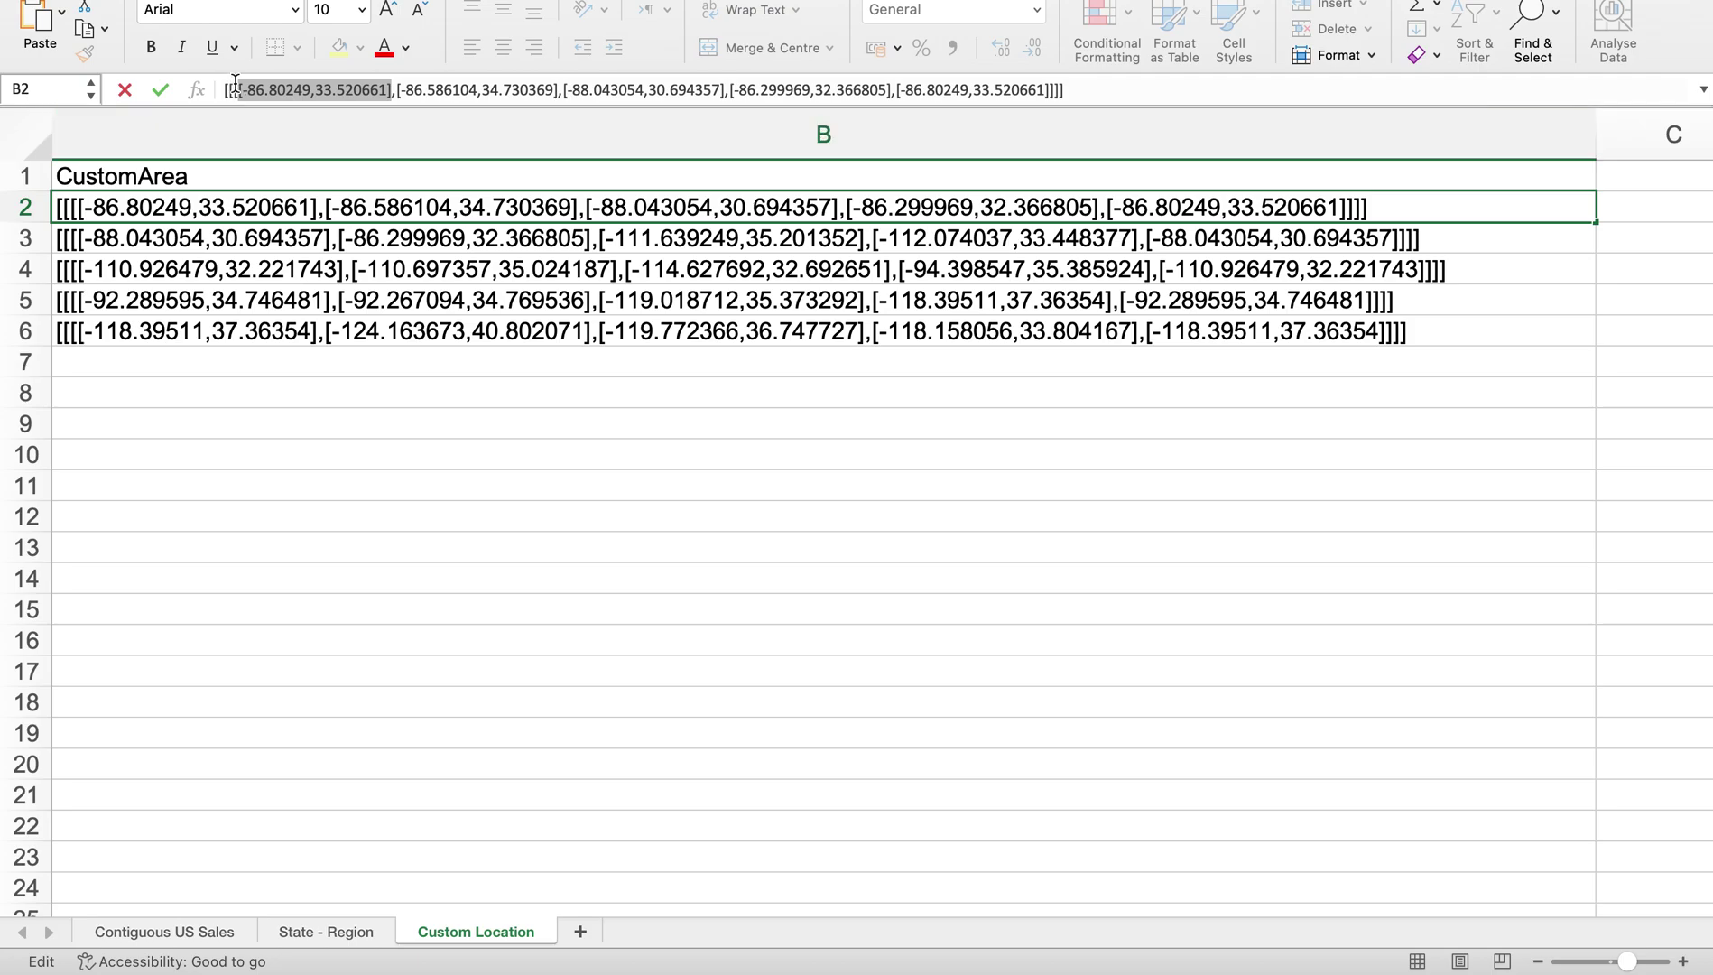
drag(239, 89, 213, 89)
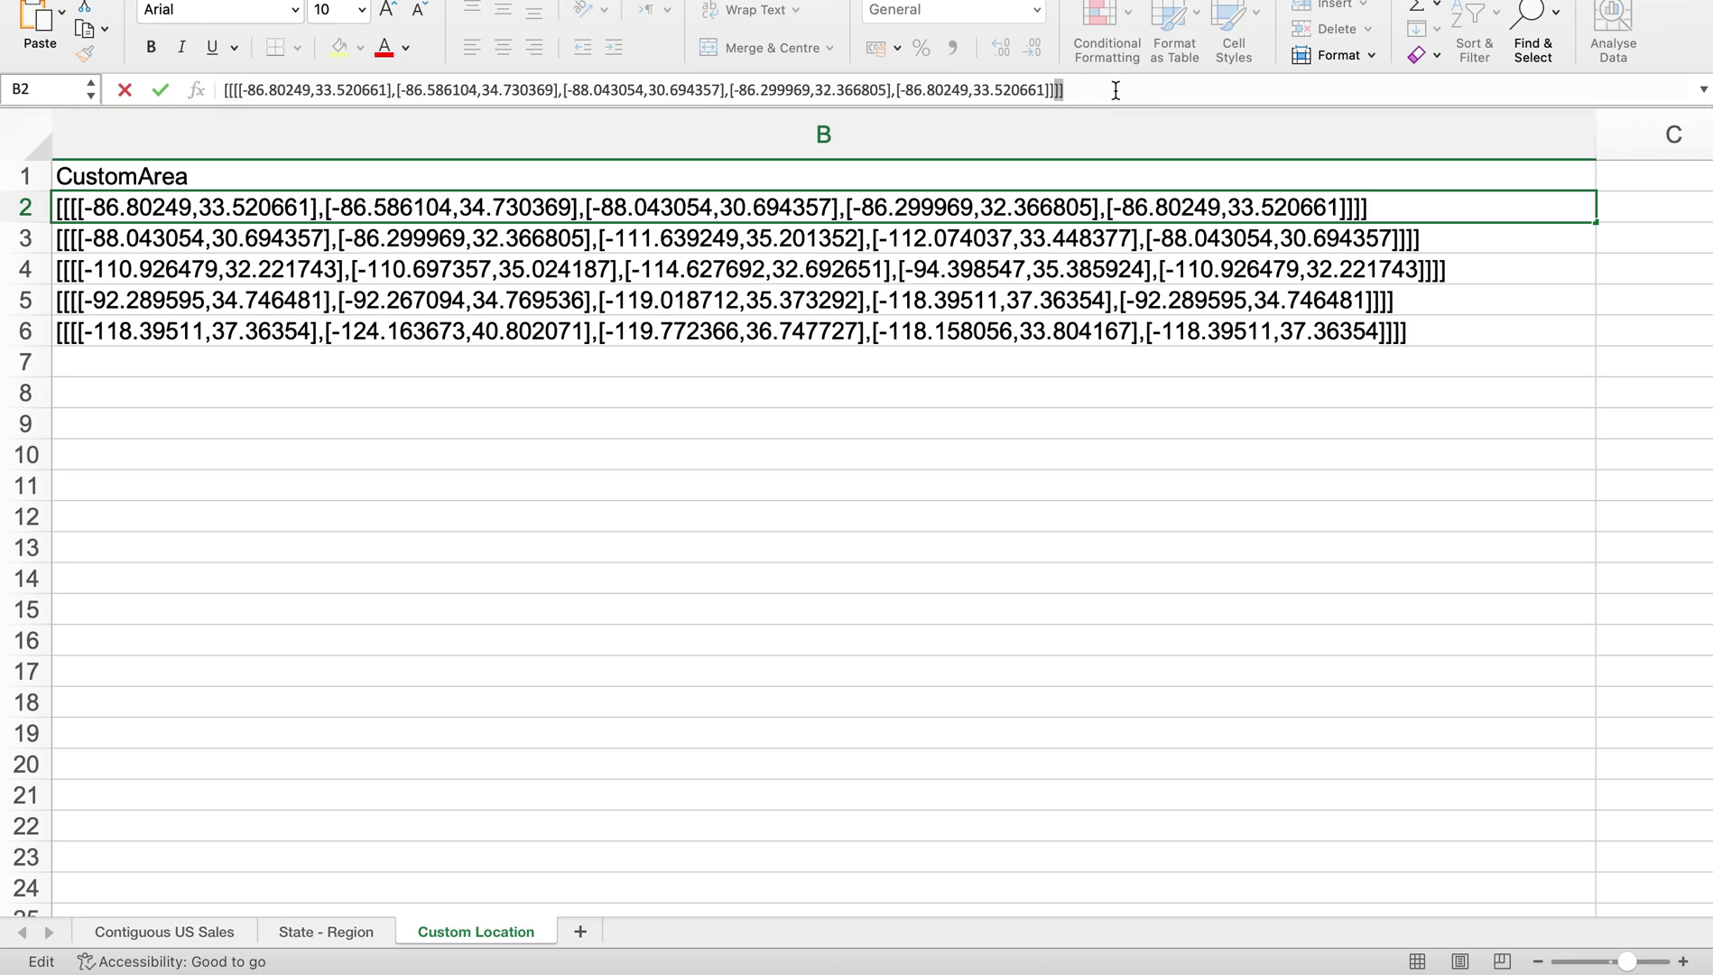
scroll(870, 363, left, 3)
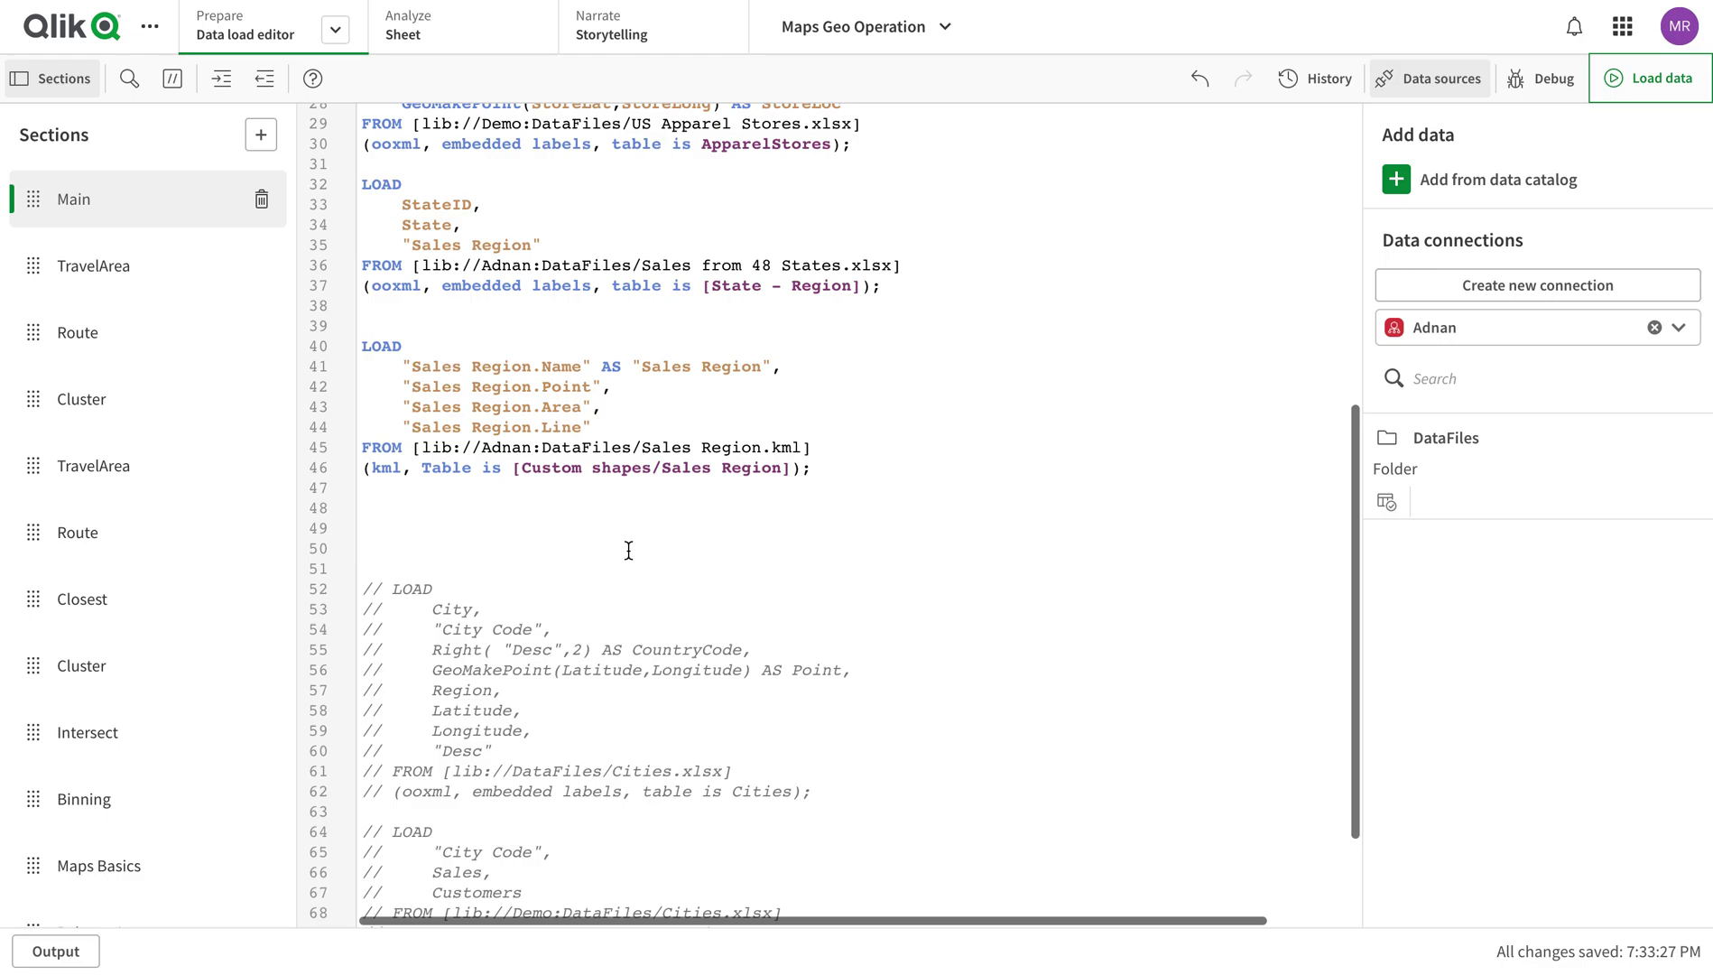
Browse the DataFiles connection and choose Sales from 48 States.xlsx as the source file
click(1387, 504)
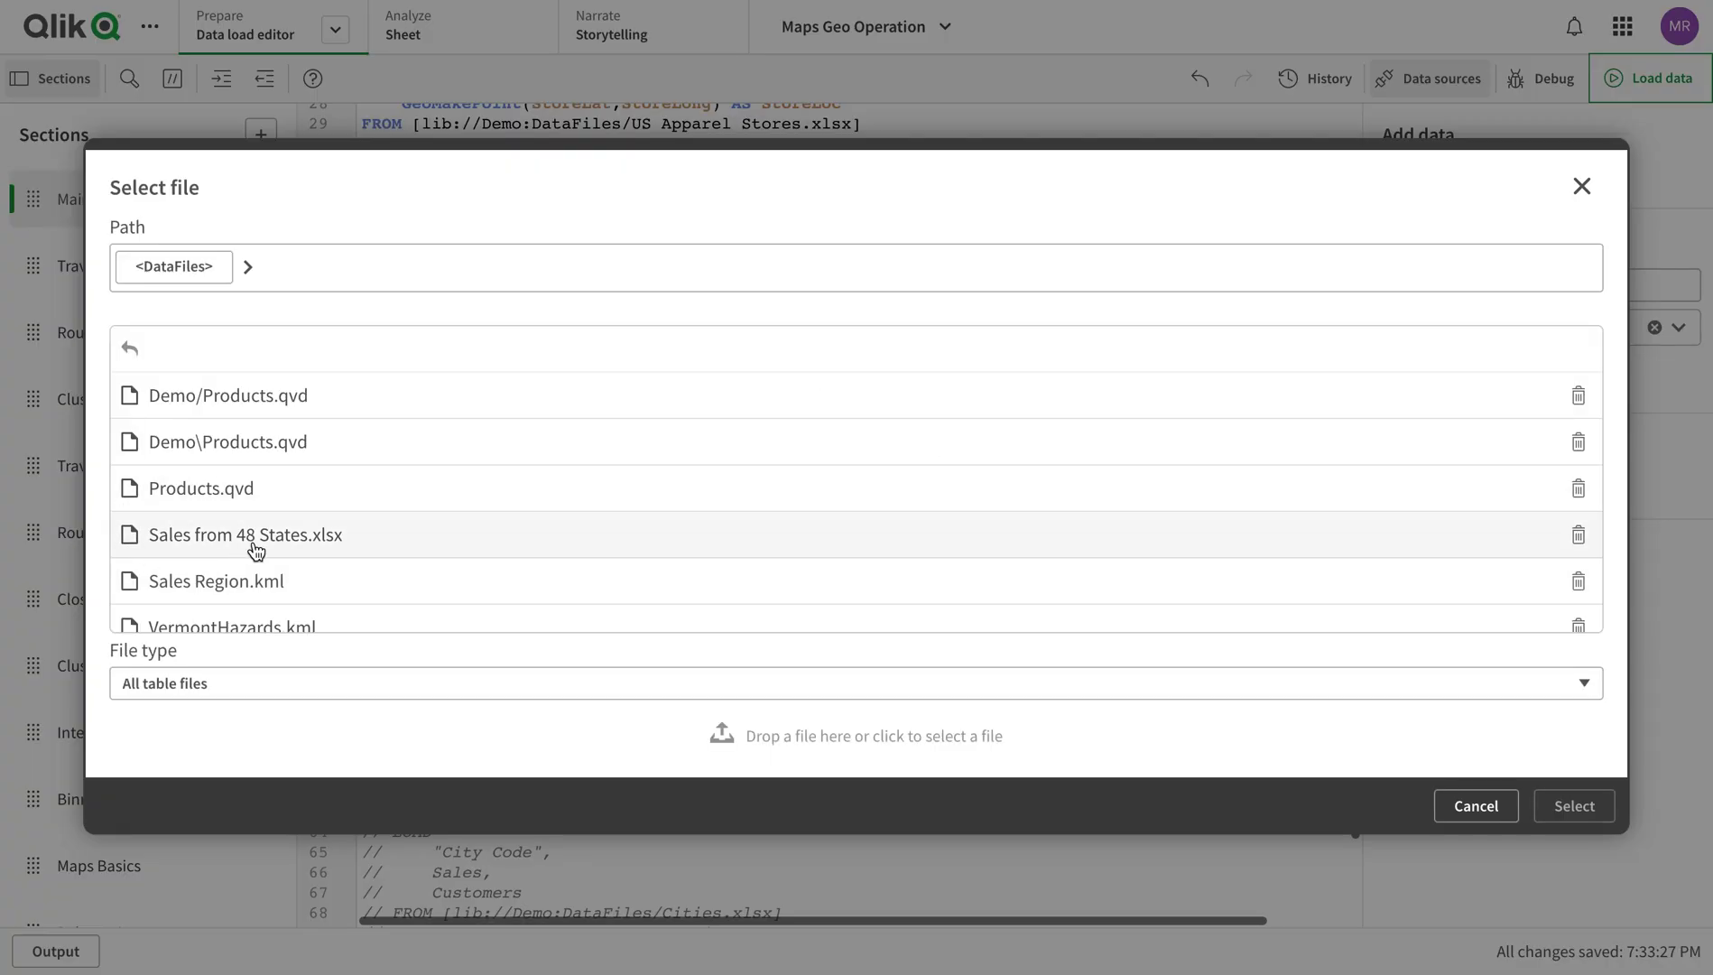
scroll(255, 548, down, 1)
click(245, 557)
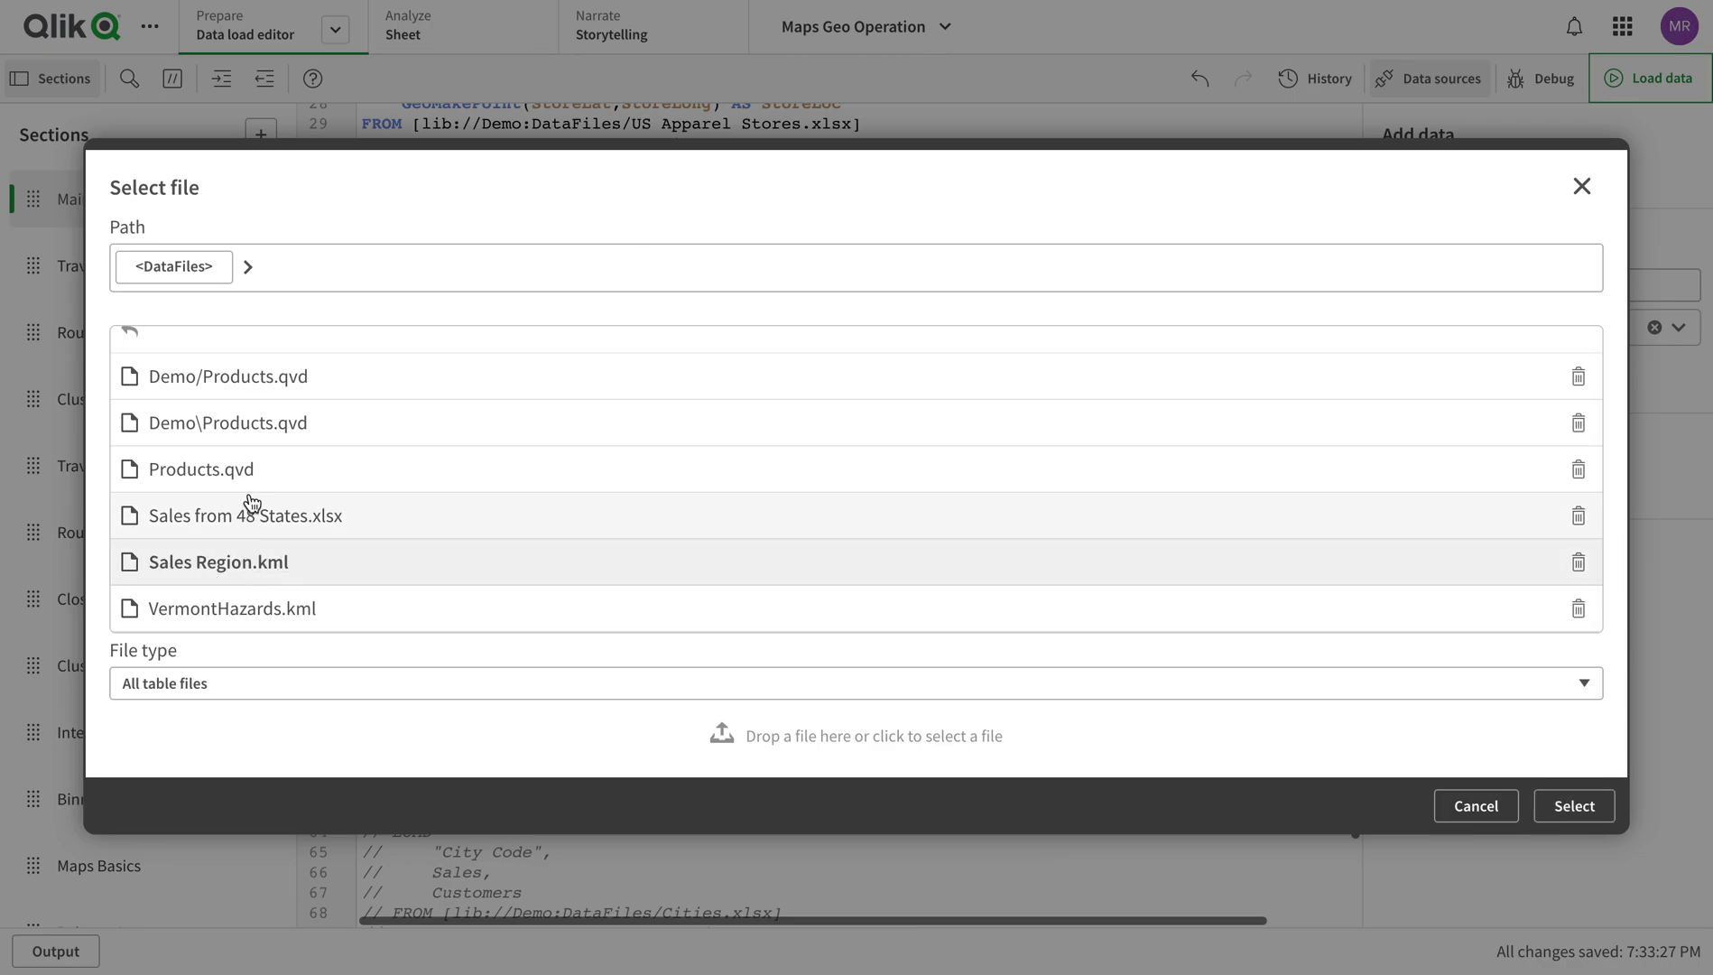
click(254, 516)
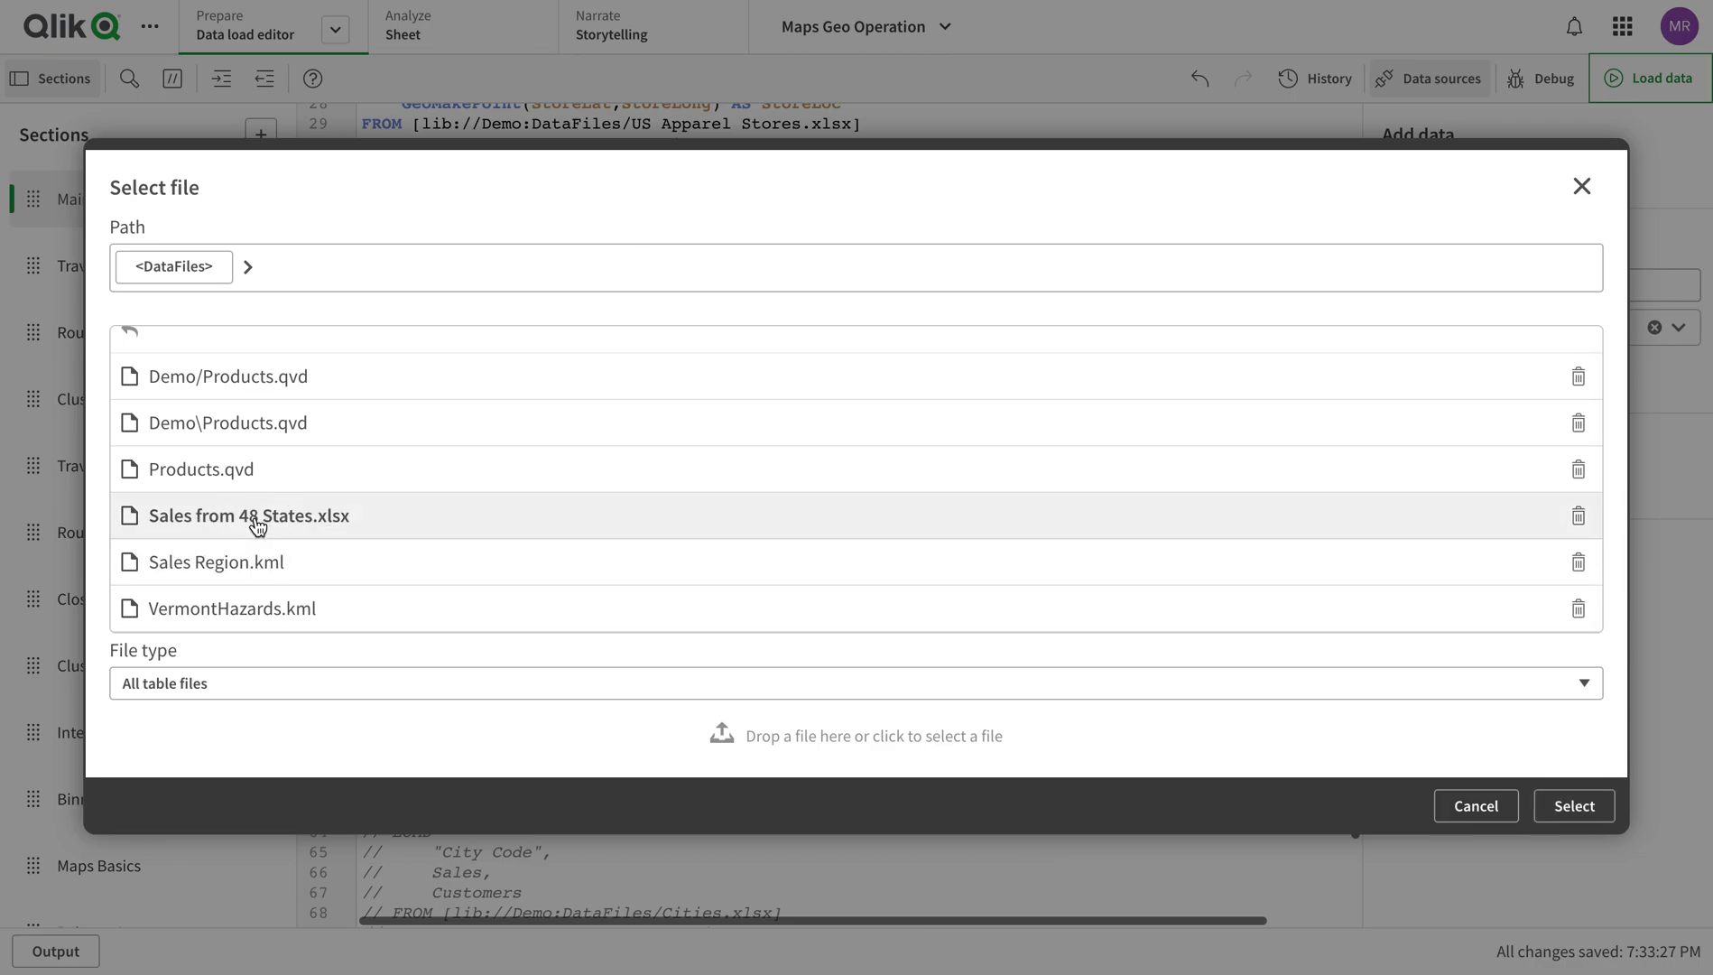
click(1590, 816)
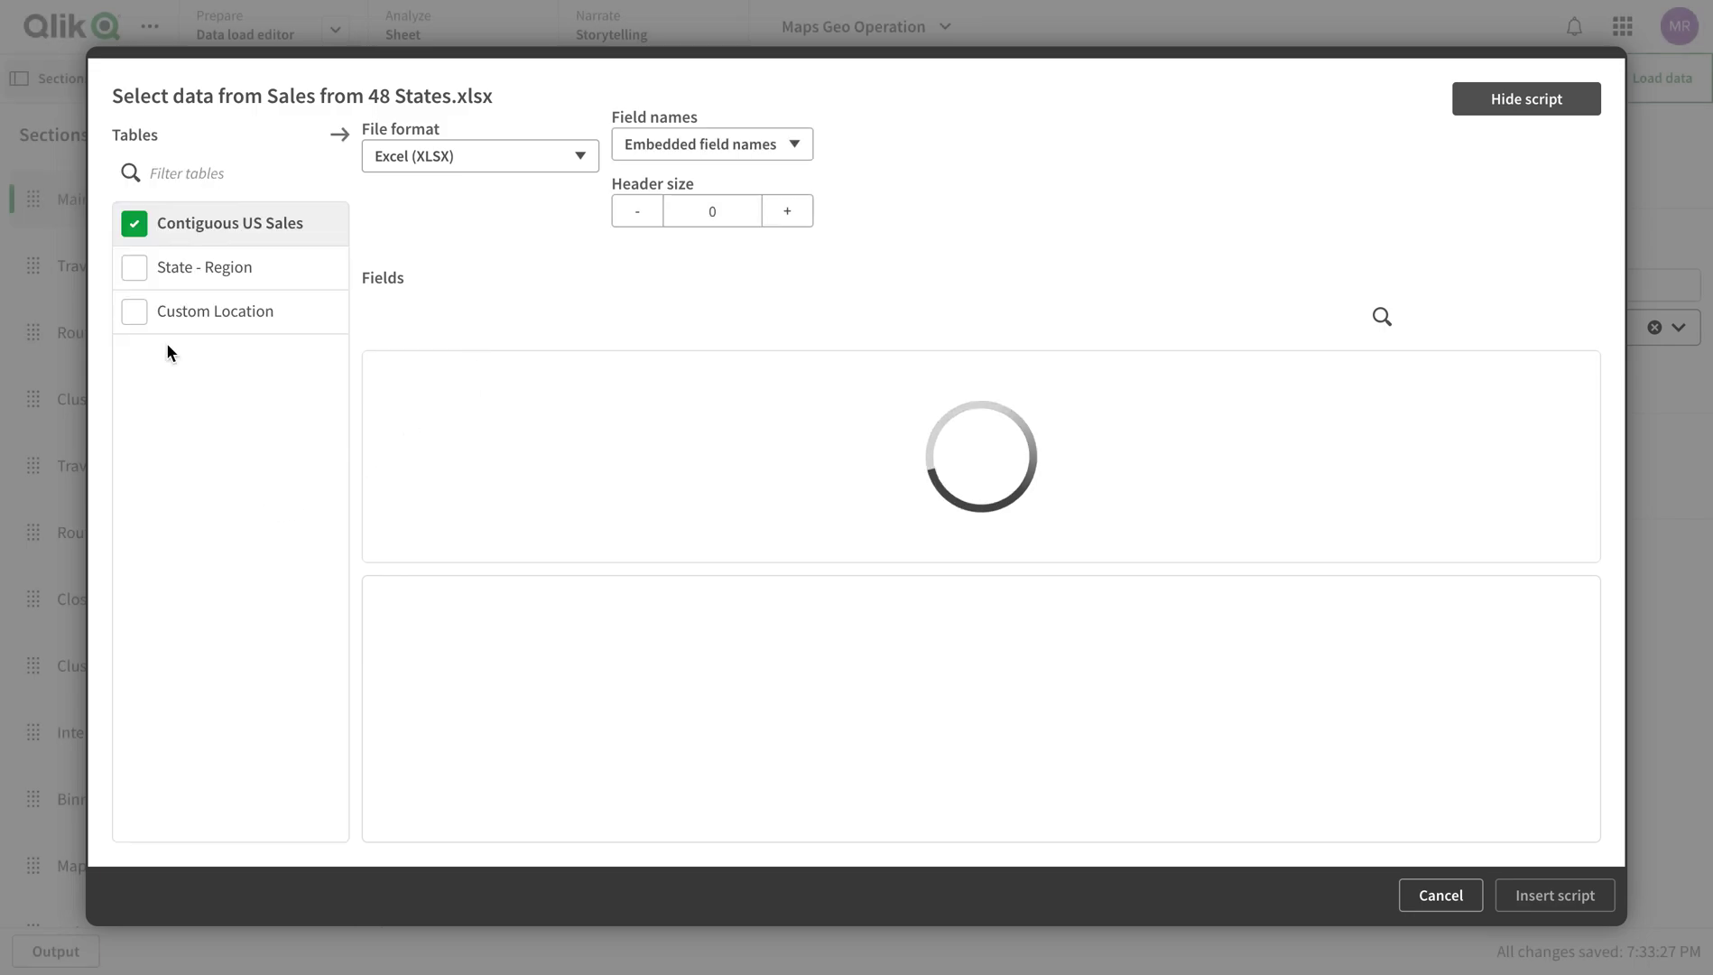
Insert the load script for only the Custom Location table with RegionNo and CustomArea, and load the data
click(135, 223)
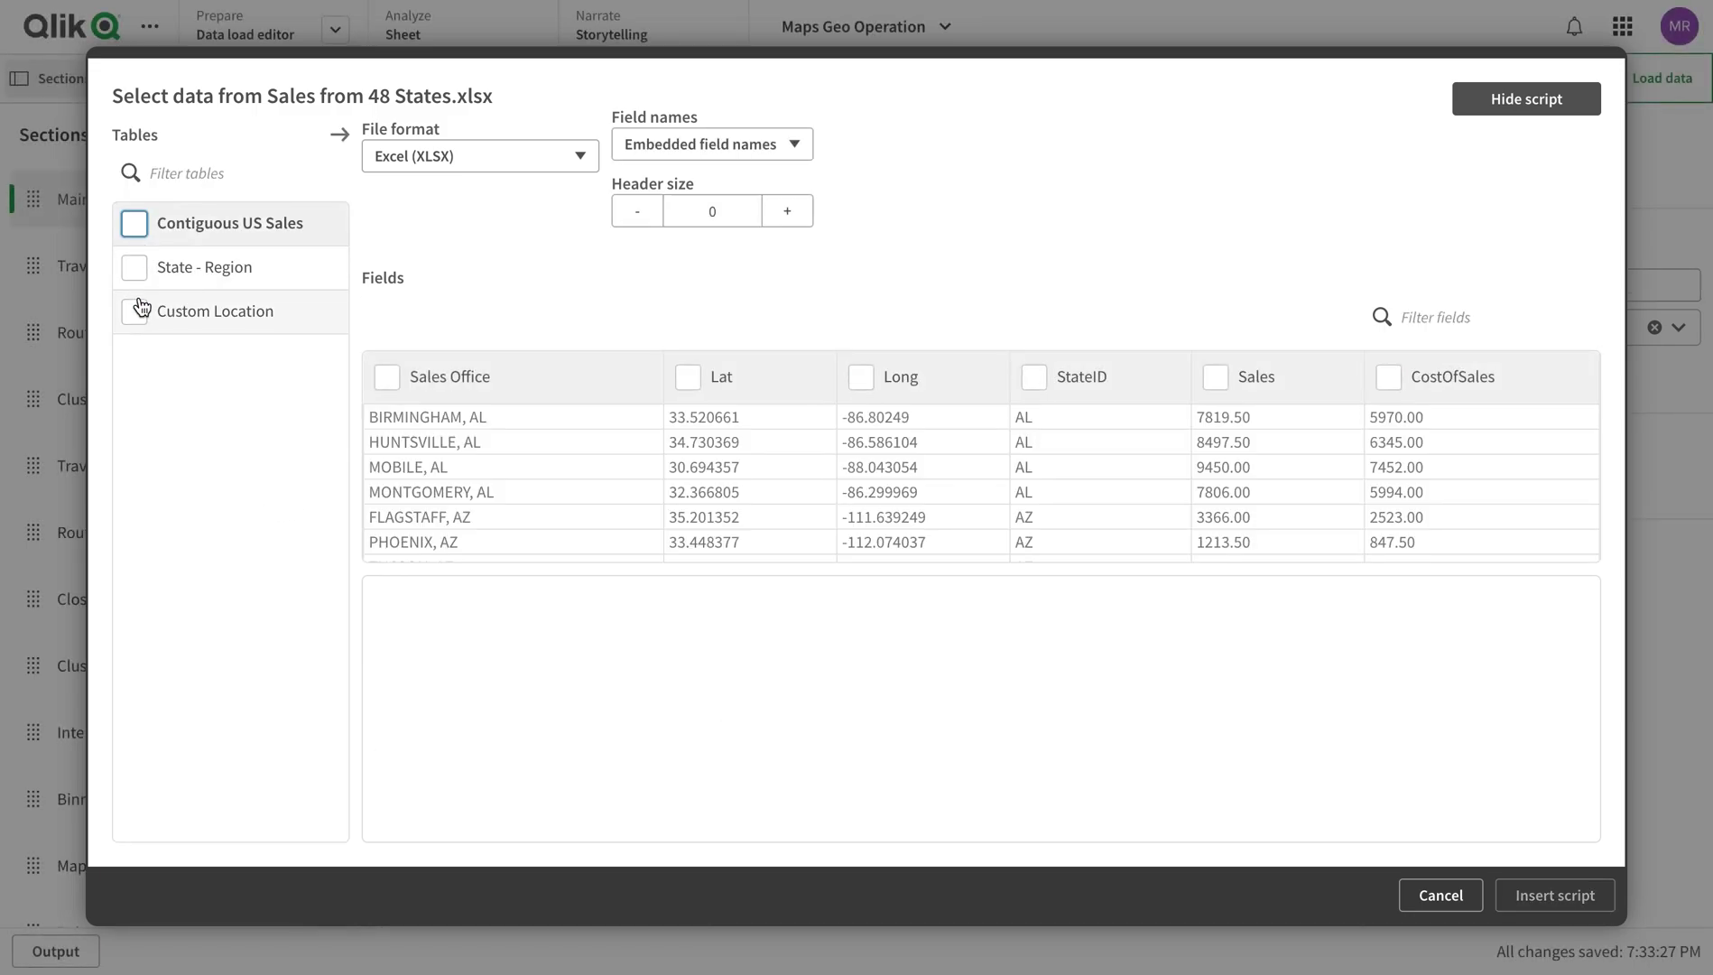
click(135, 311)
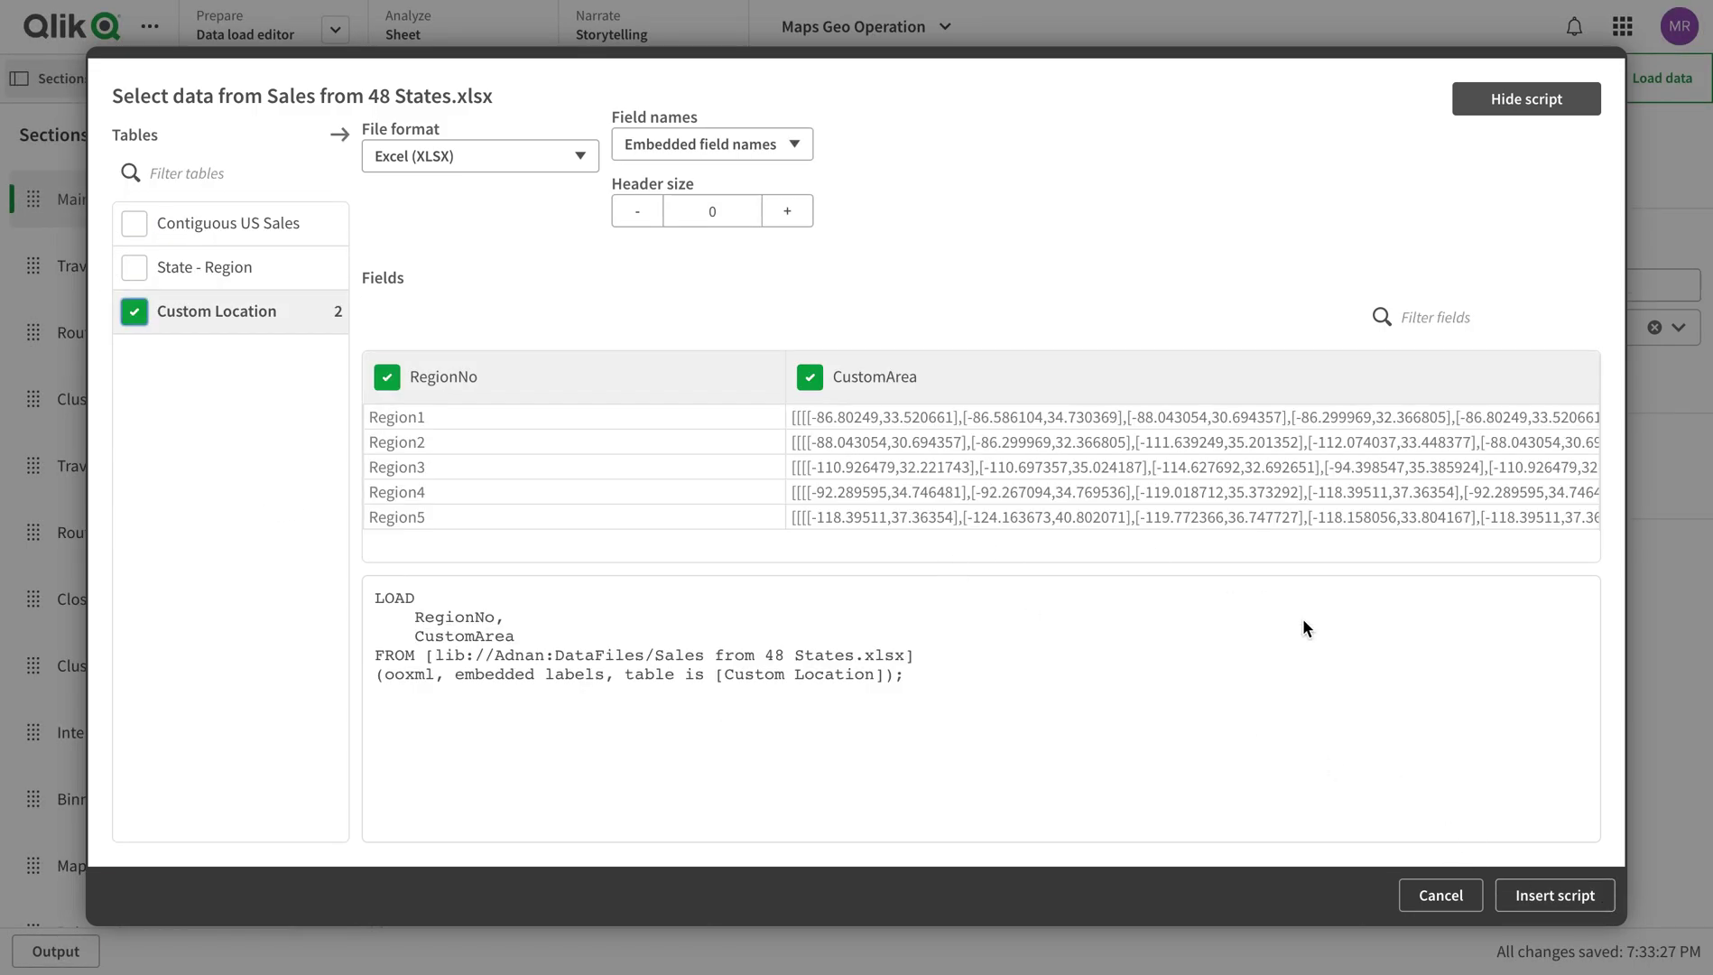
click(1550, 897)
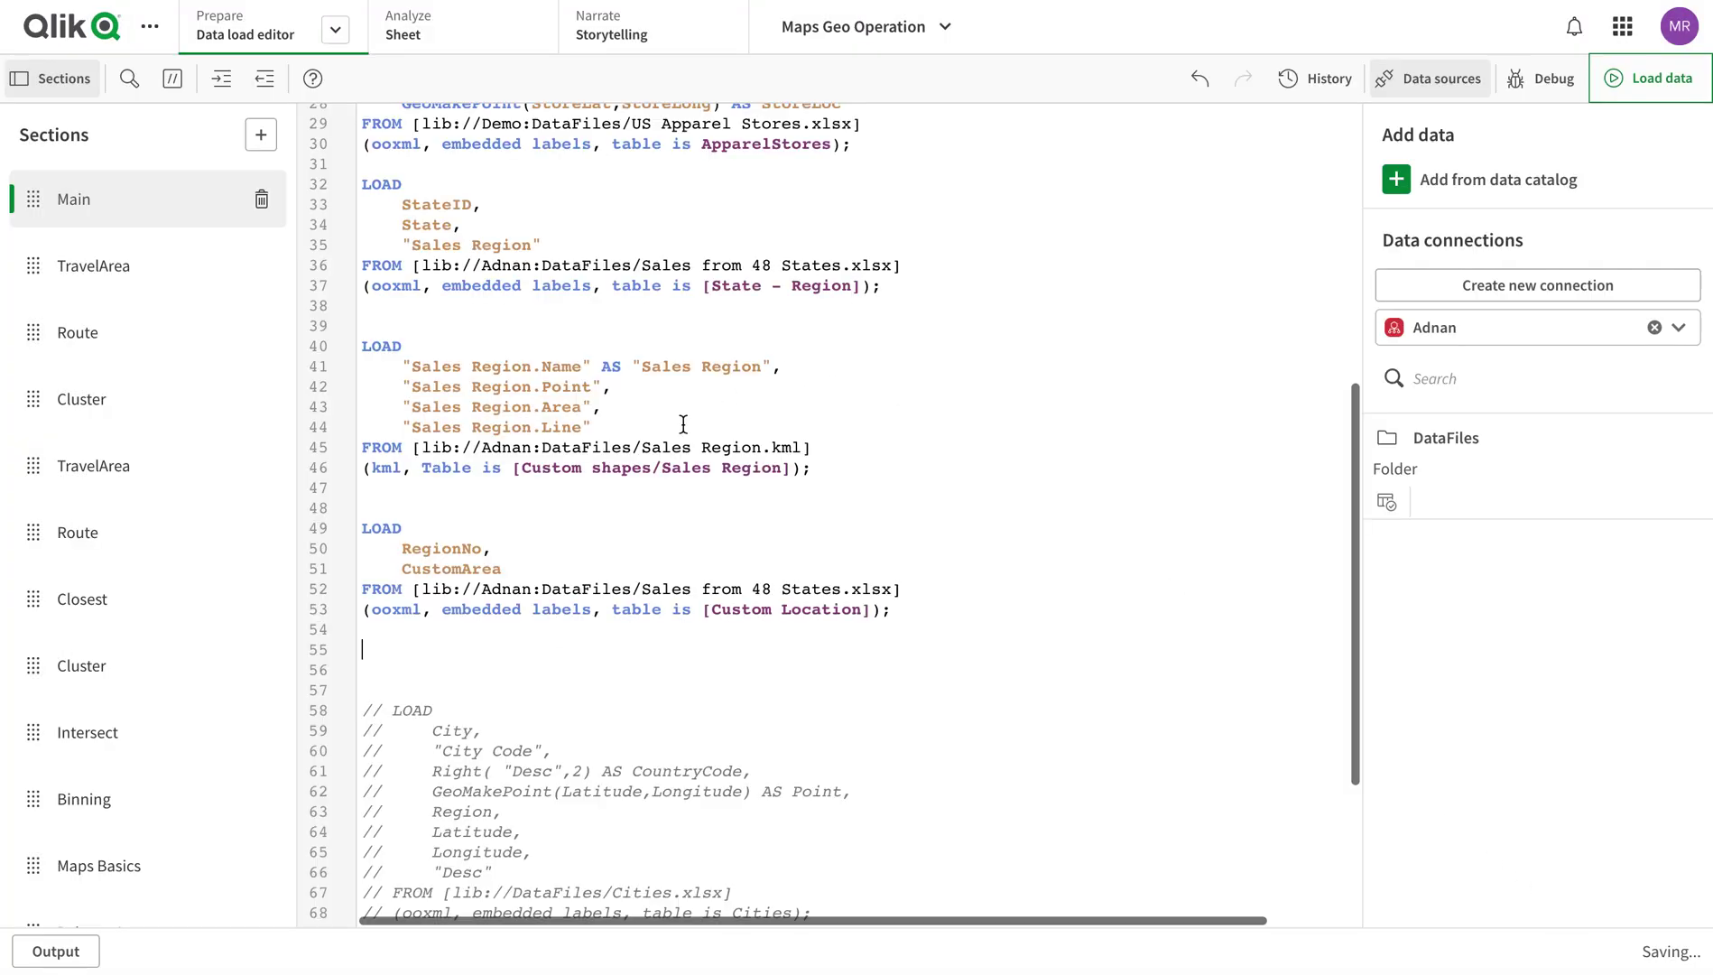
click(1647, 87)
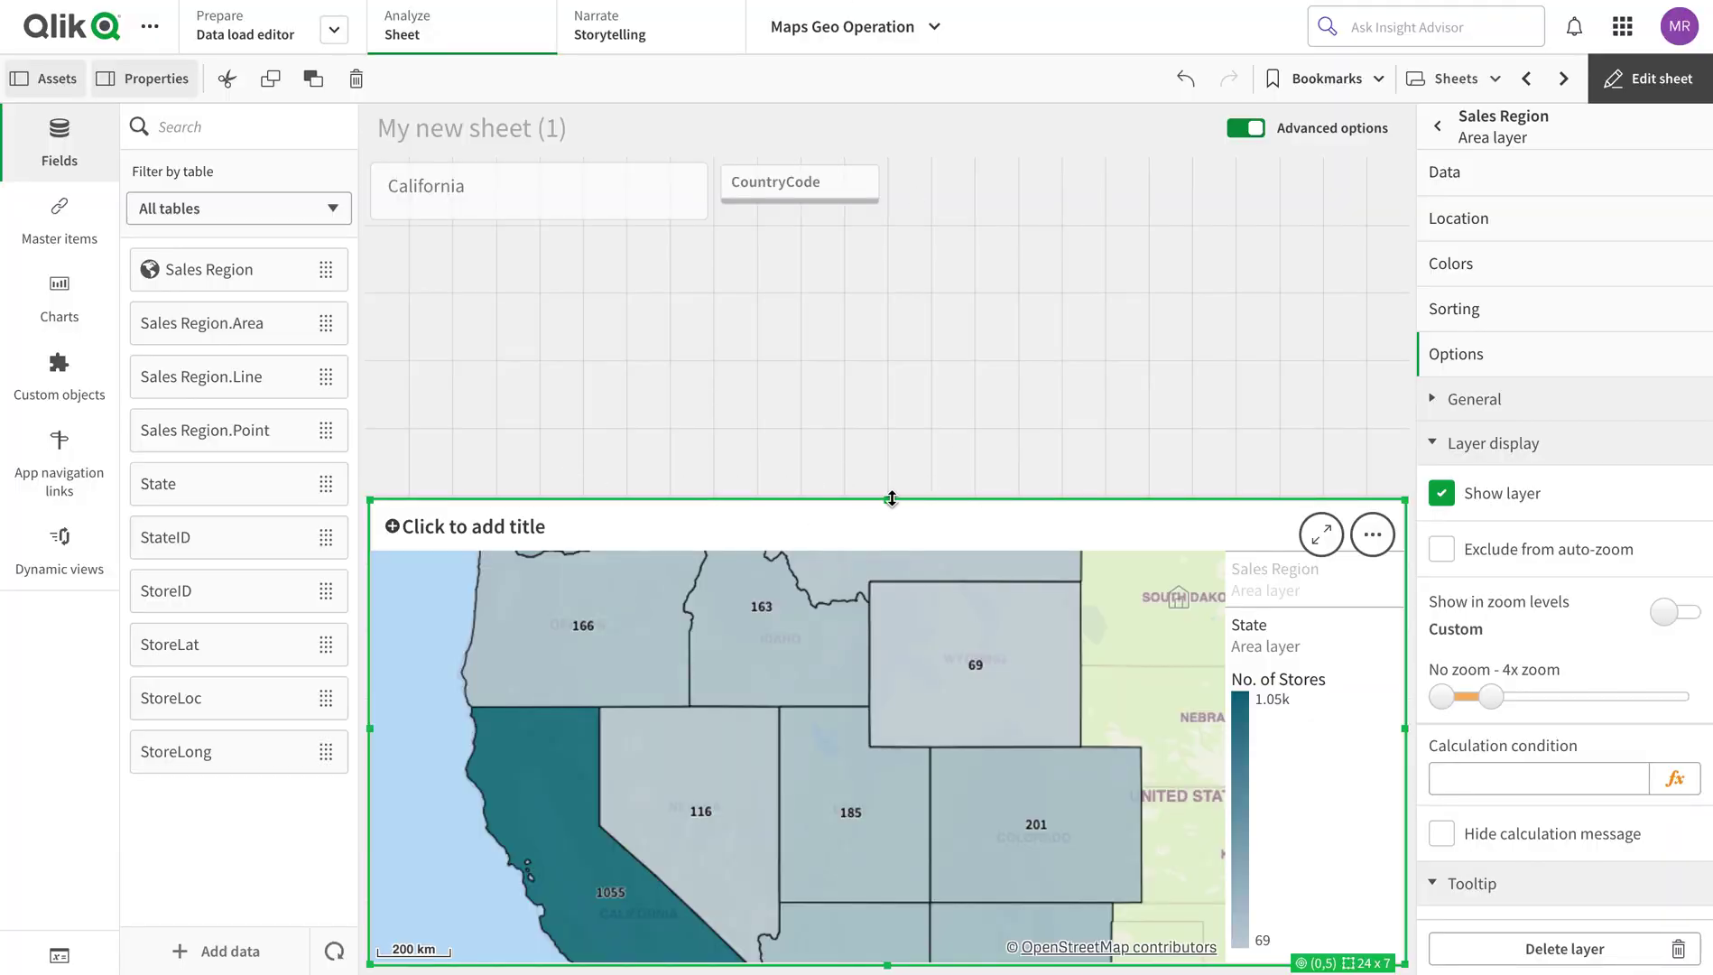
Filter the sheet's fields to the Custom Location table and place CustomArea as a new object above the map
drag(891, 496, 906, 678)
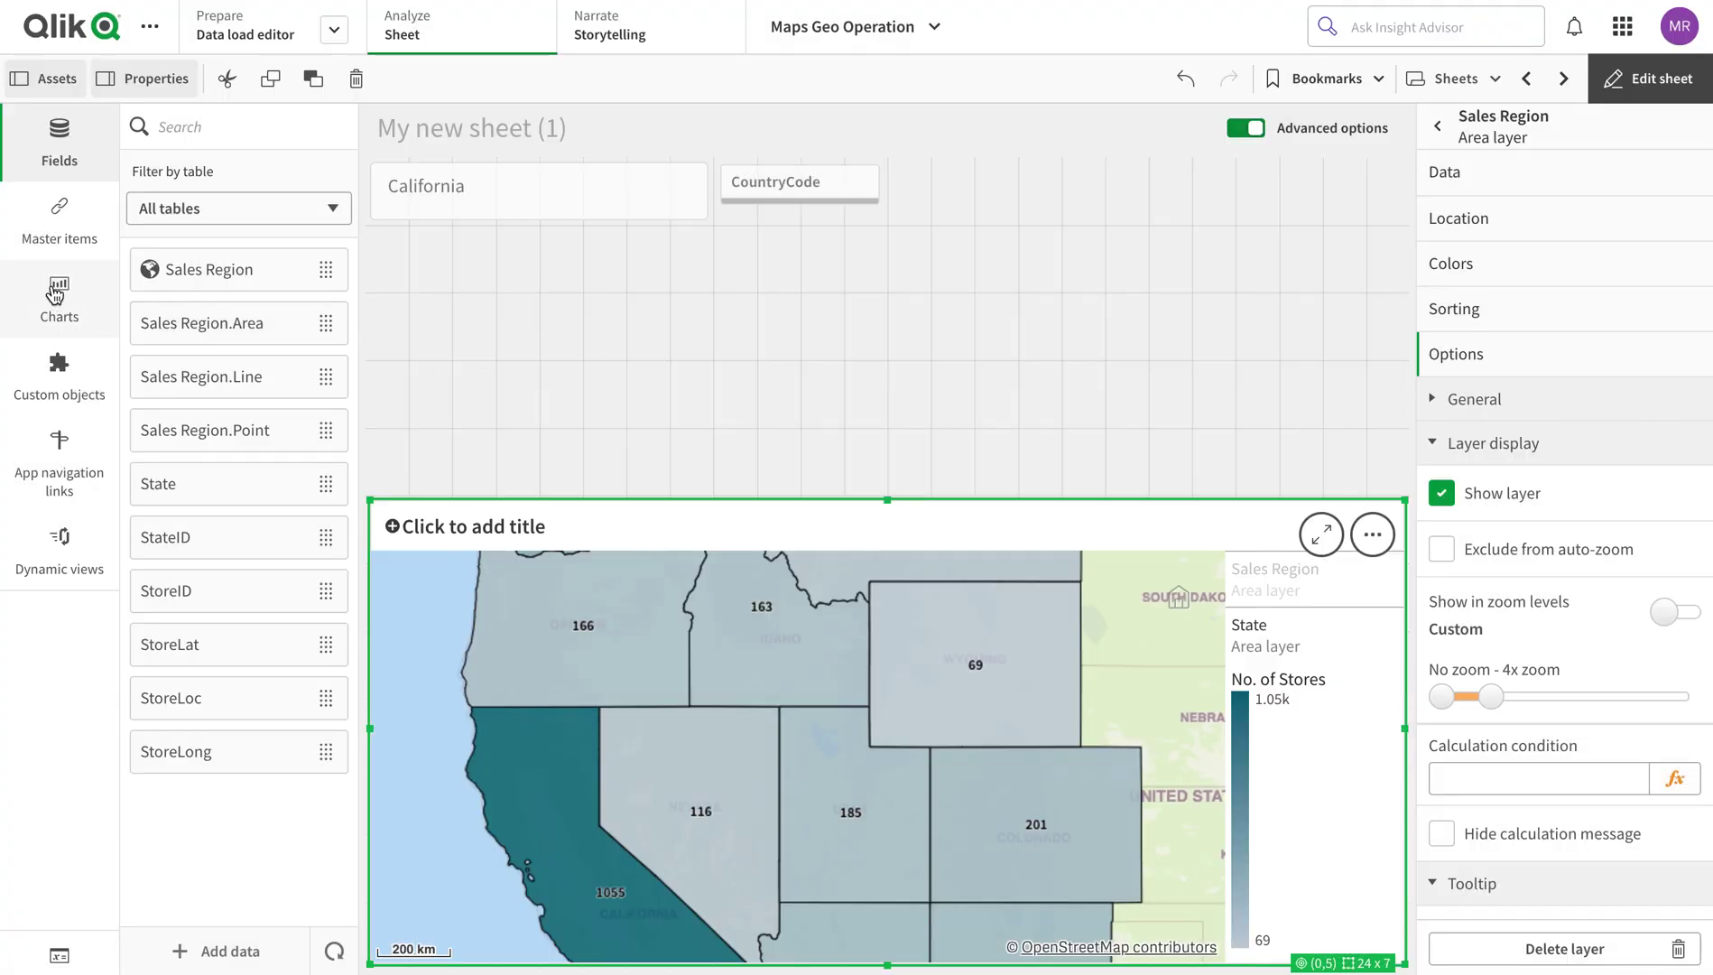
click(215, 215)
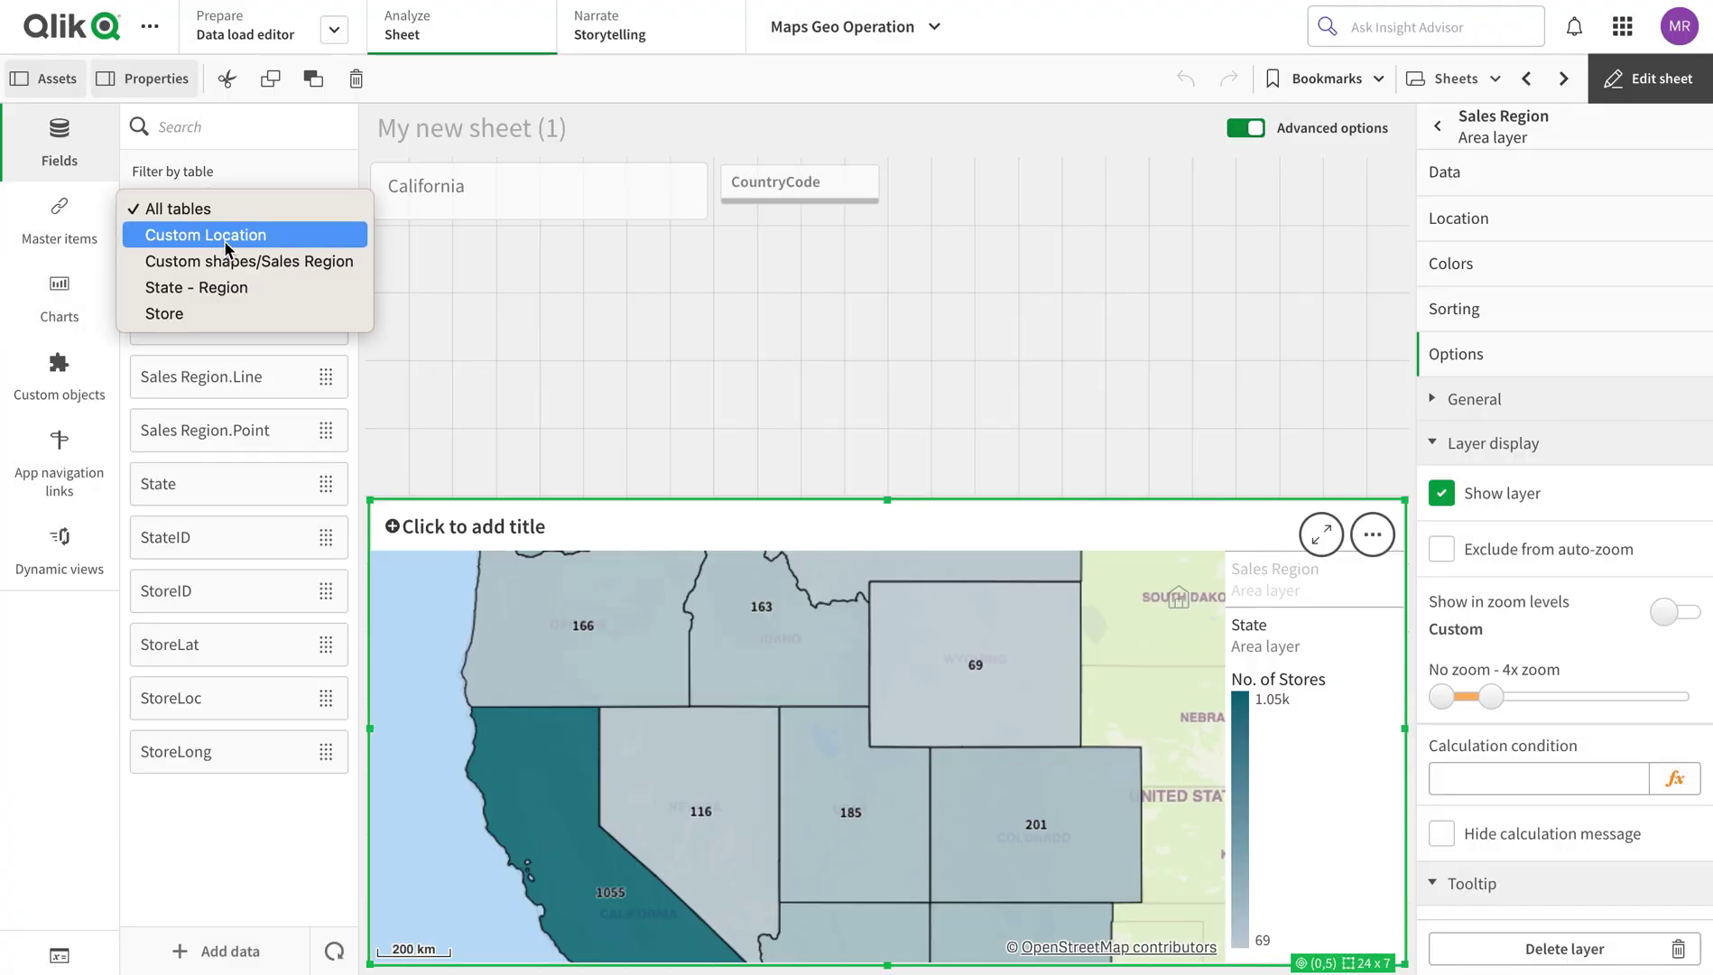
click(225, 236)
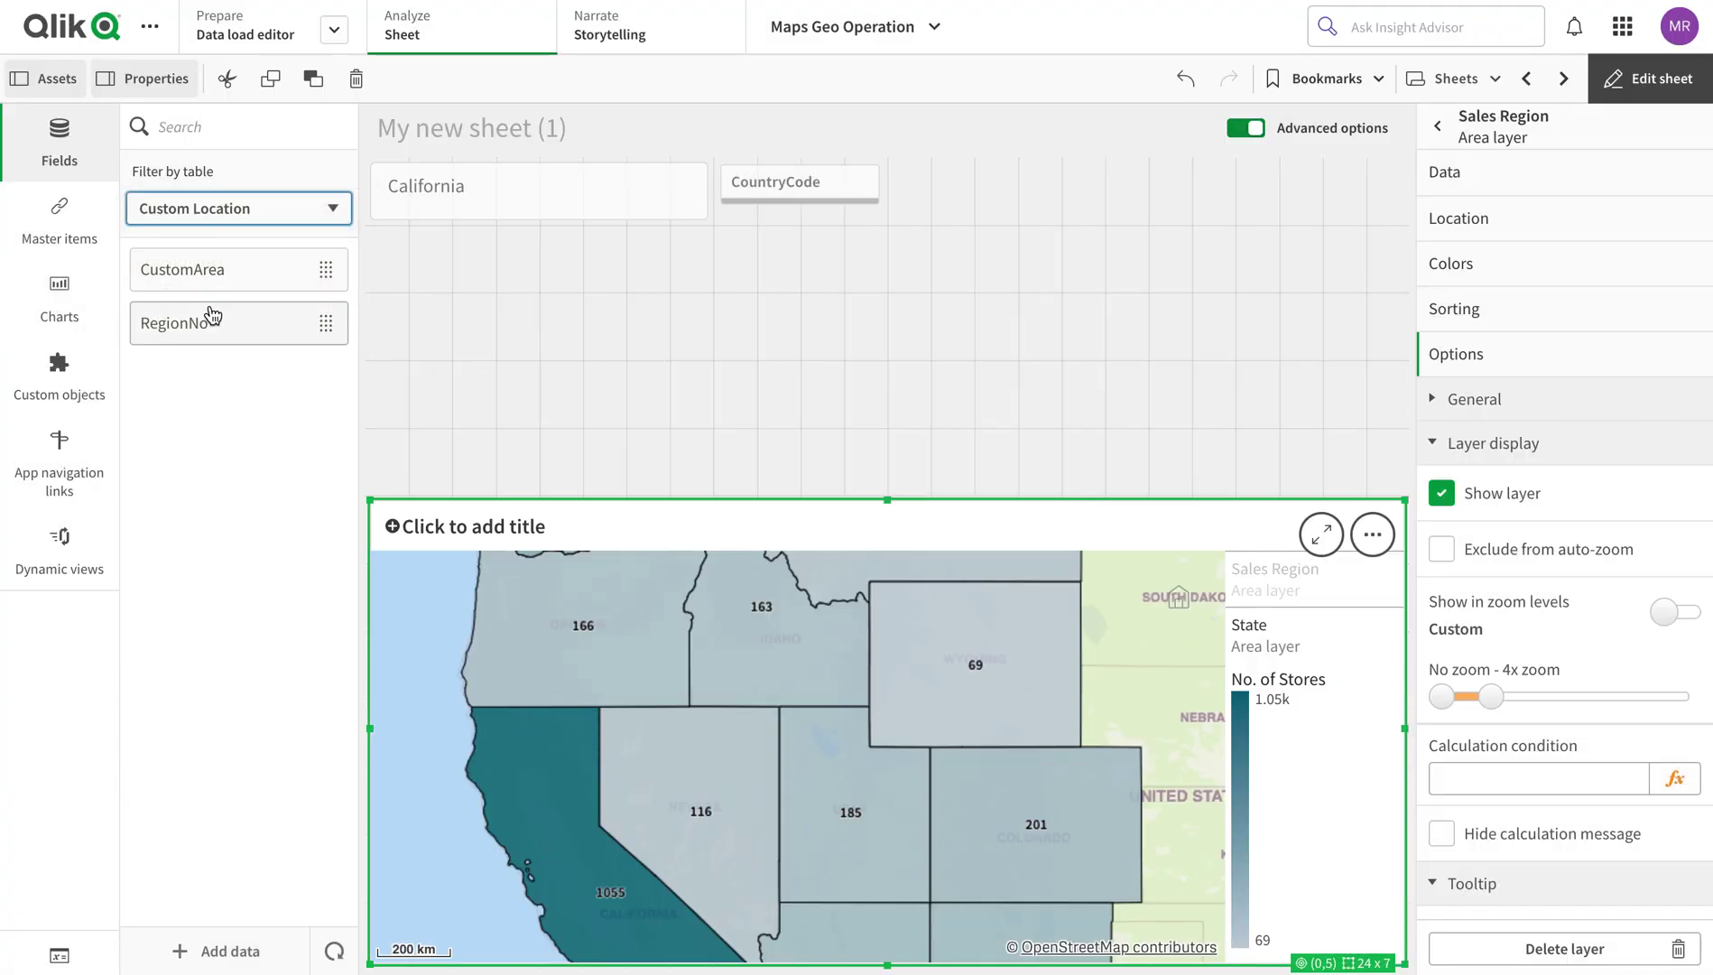
drag(217, 273, 782, 323)
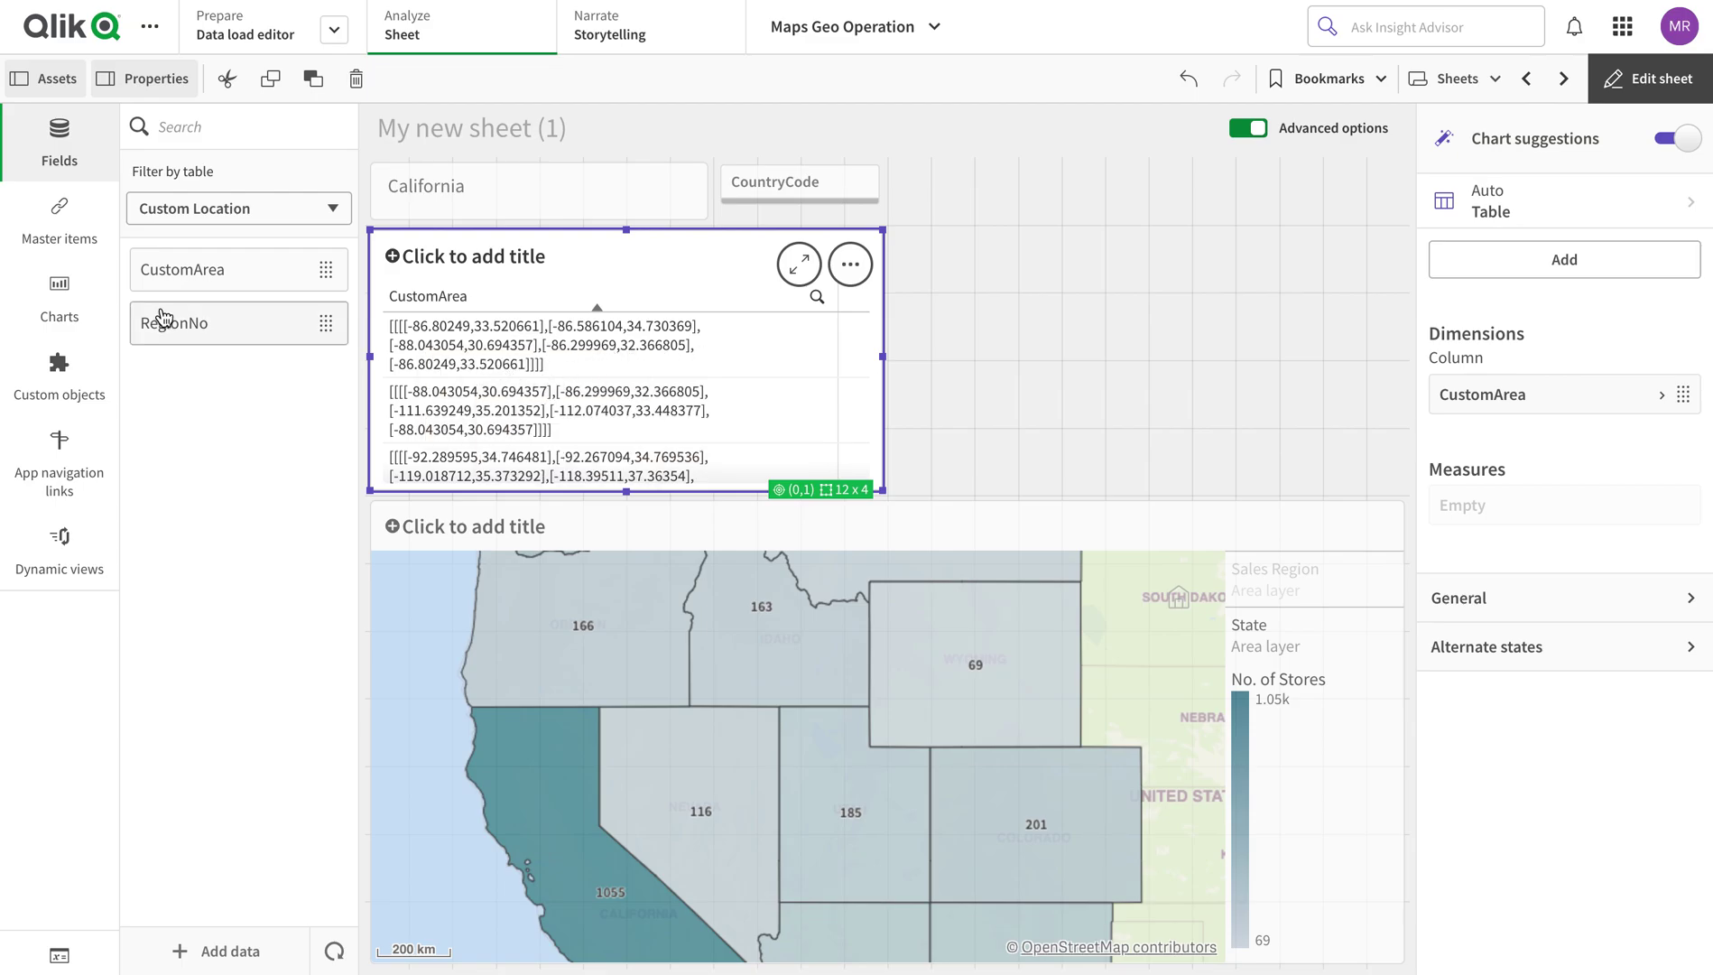
Convert the CustomArea table above the existing map into a map chart
click(72, 308)
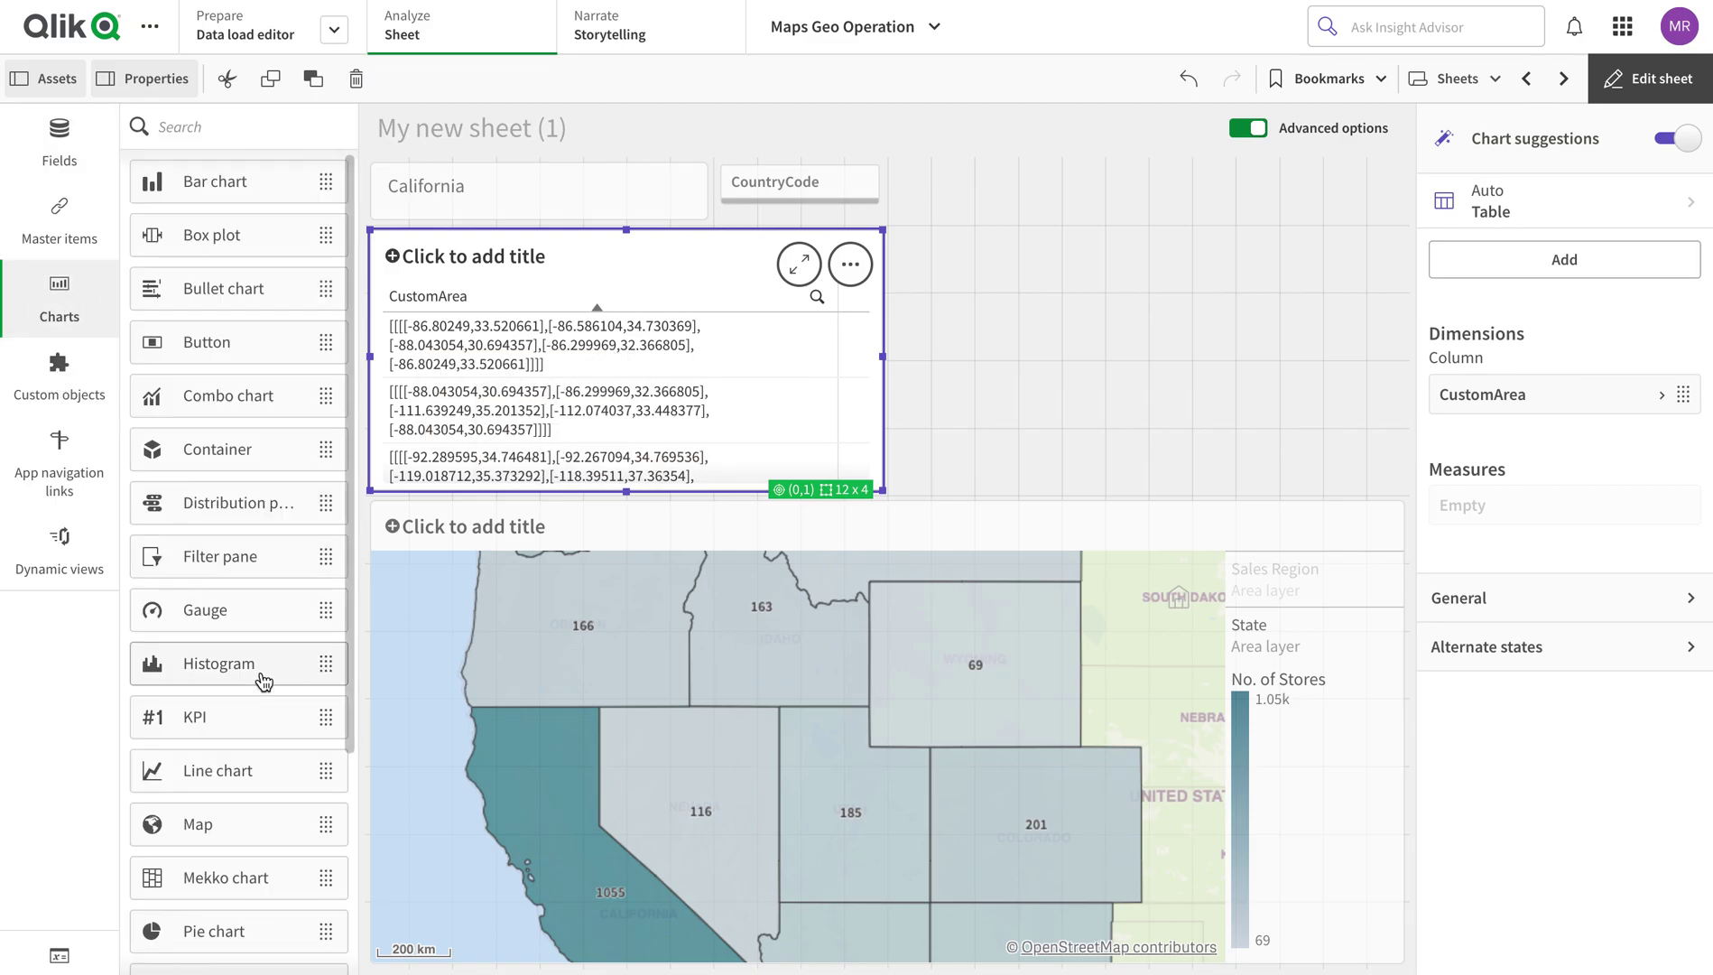
scroll(252, 695, down, 3)
drag(210, 505, 284, 526)
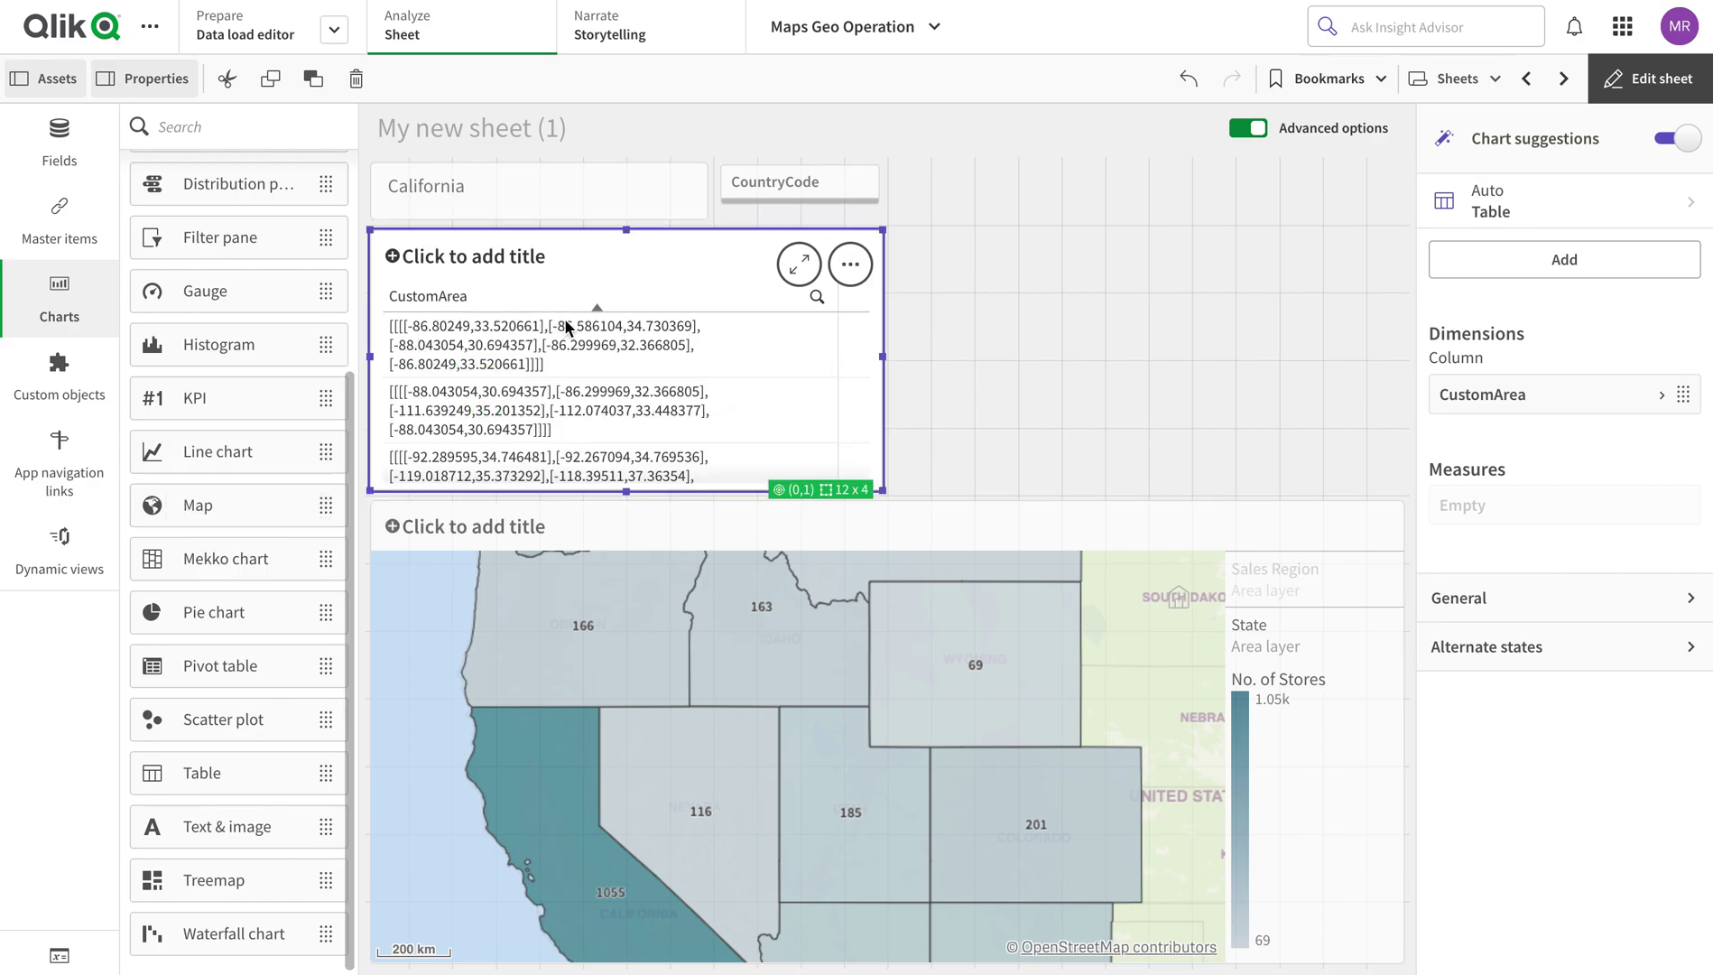
click(206, 508)
drag(206, 508, 554, 384)
click(587, 344)
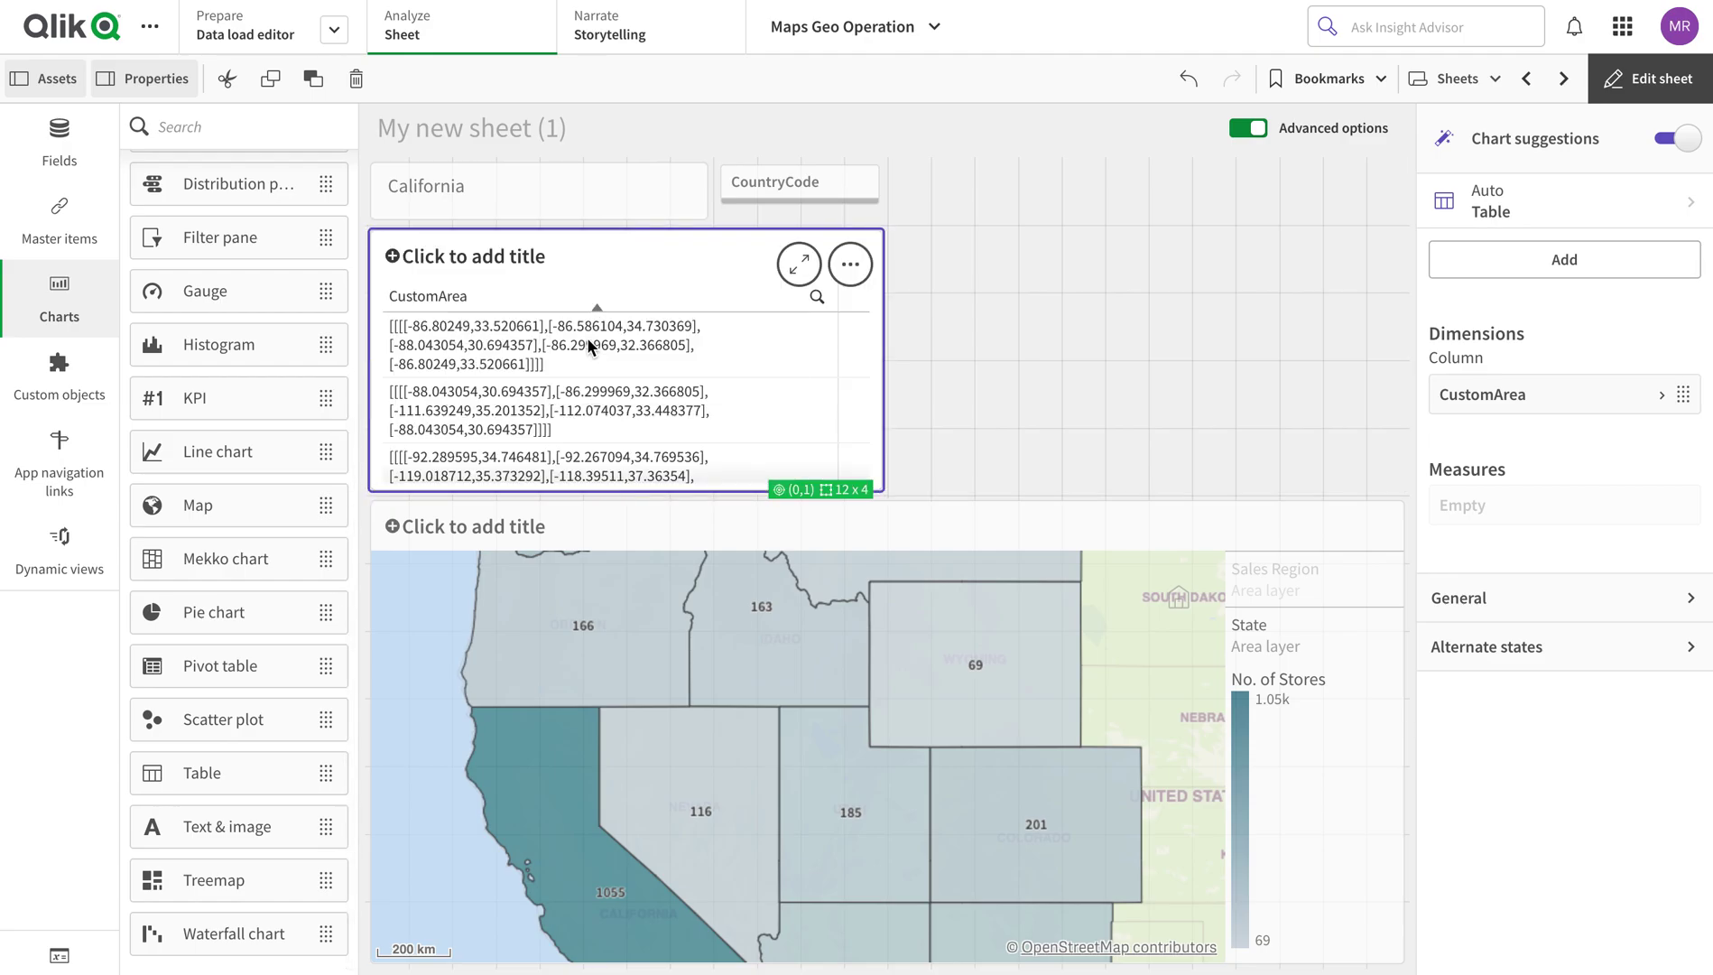
Add the CustomArea field to the new map as an area layer
click(94, 146)
drag(213, 271, 660, 344)
click(659, 344)
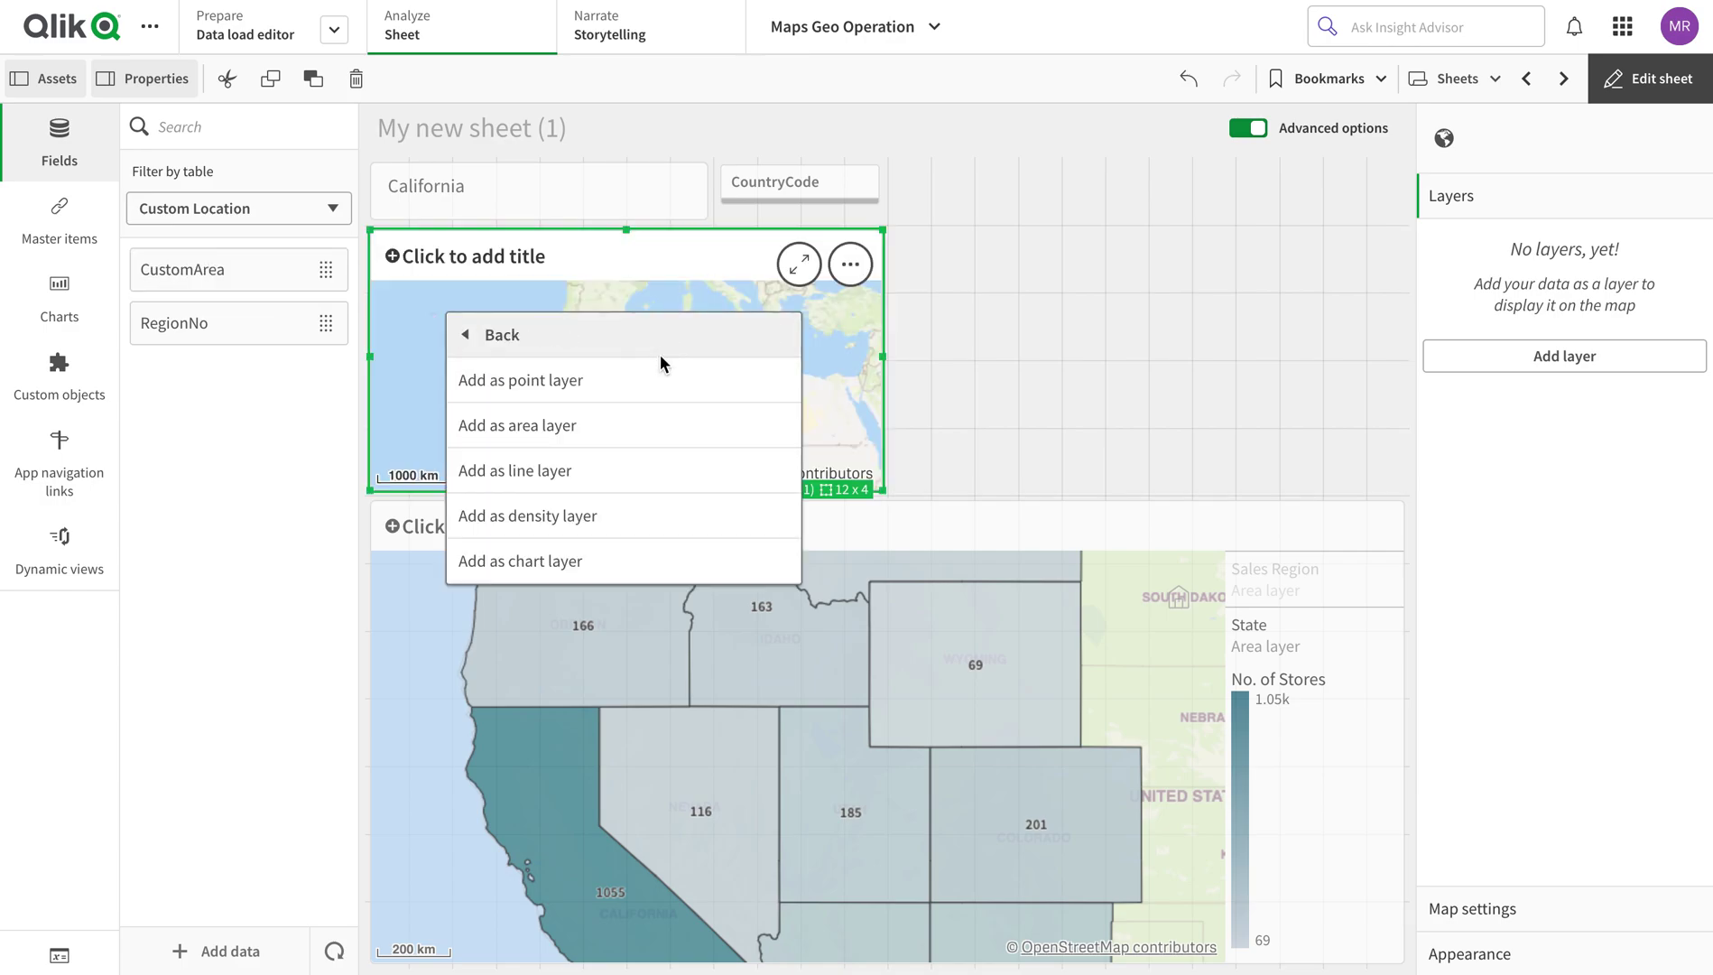
click(662, 428)
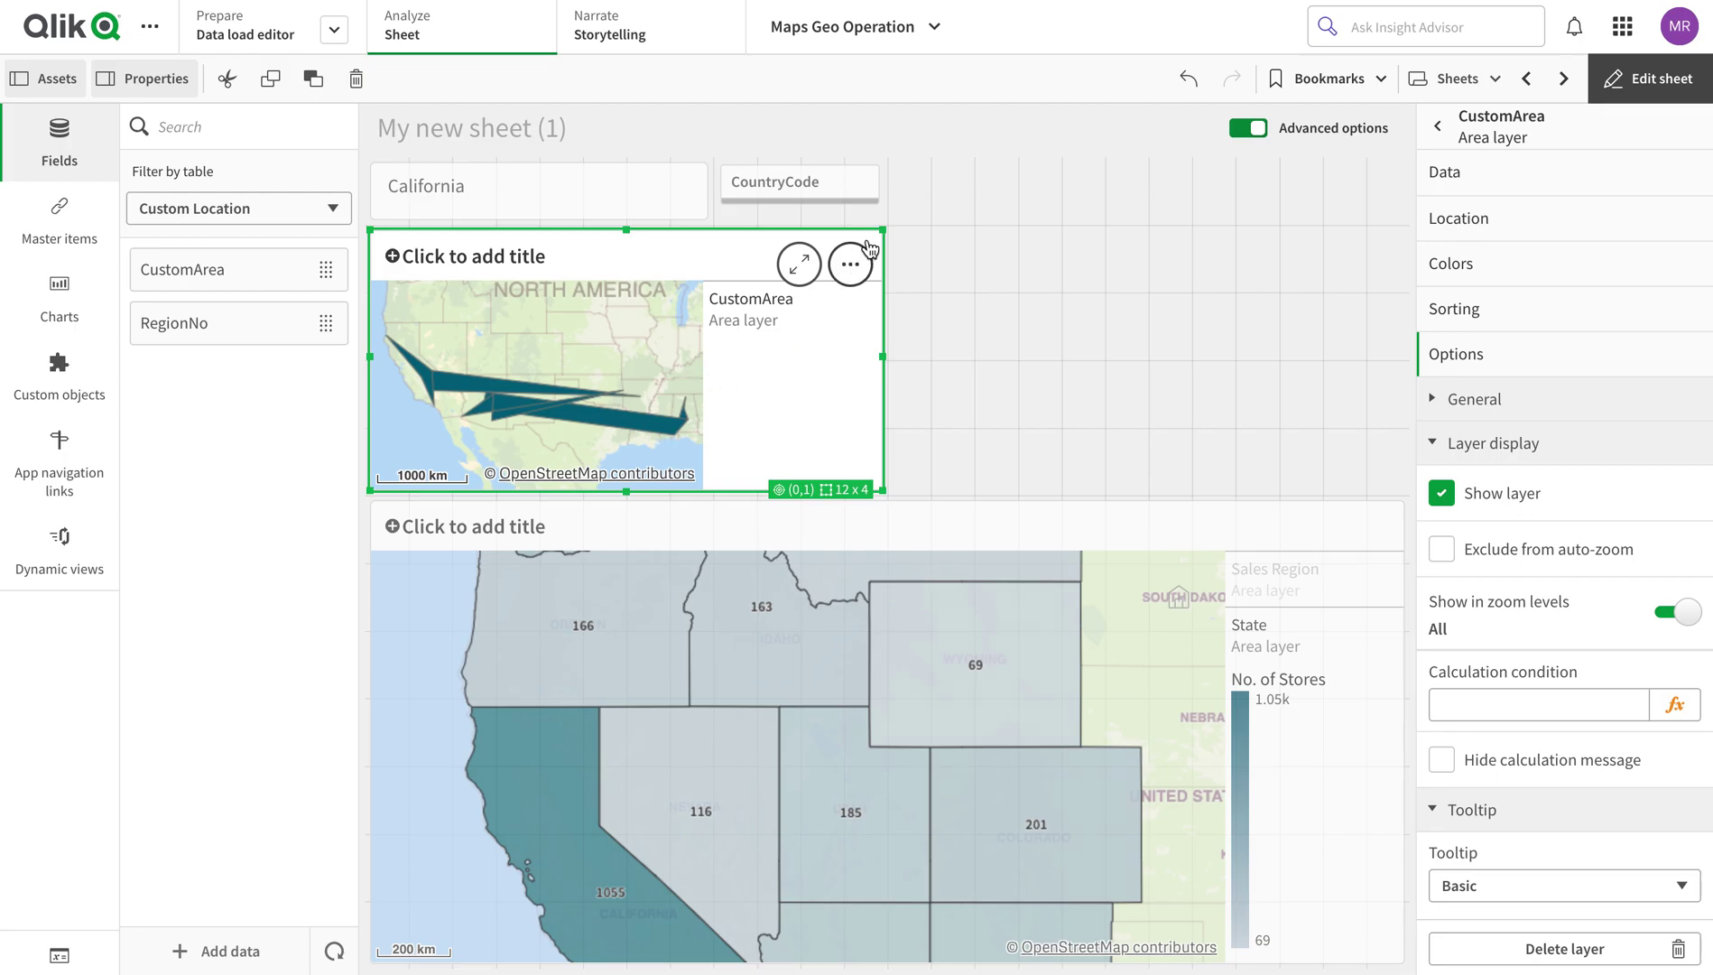
Expand the new map and replace CustomArea with RegionNo as the area layer's dimension
click(798, 263)
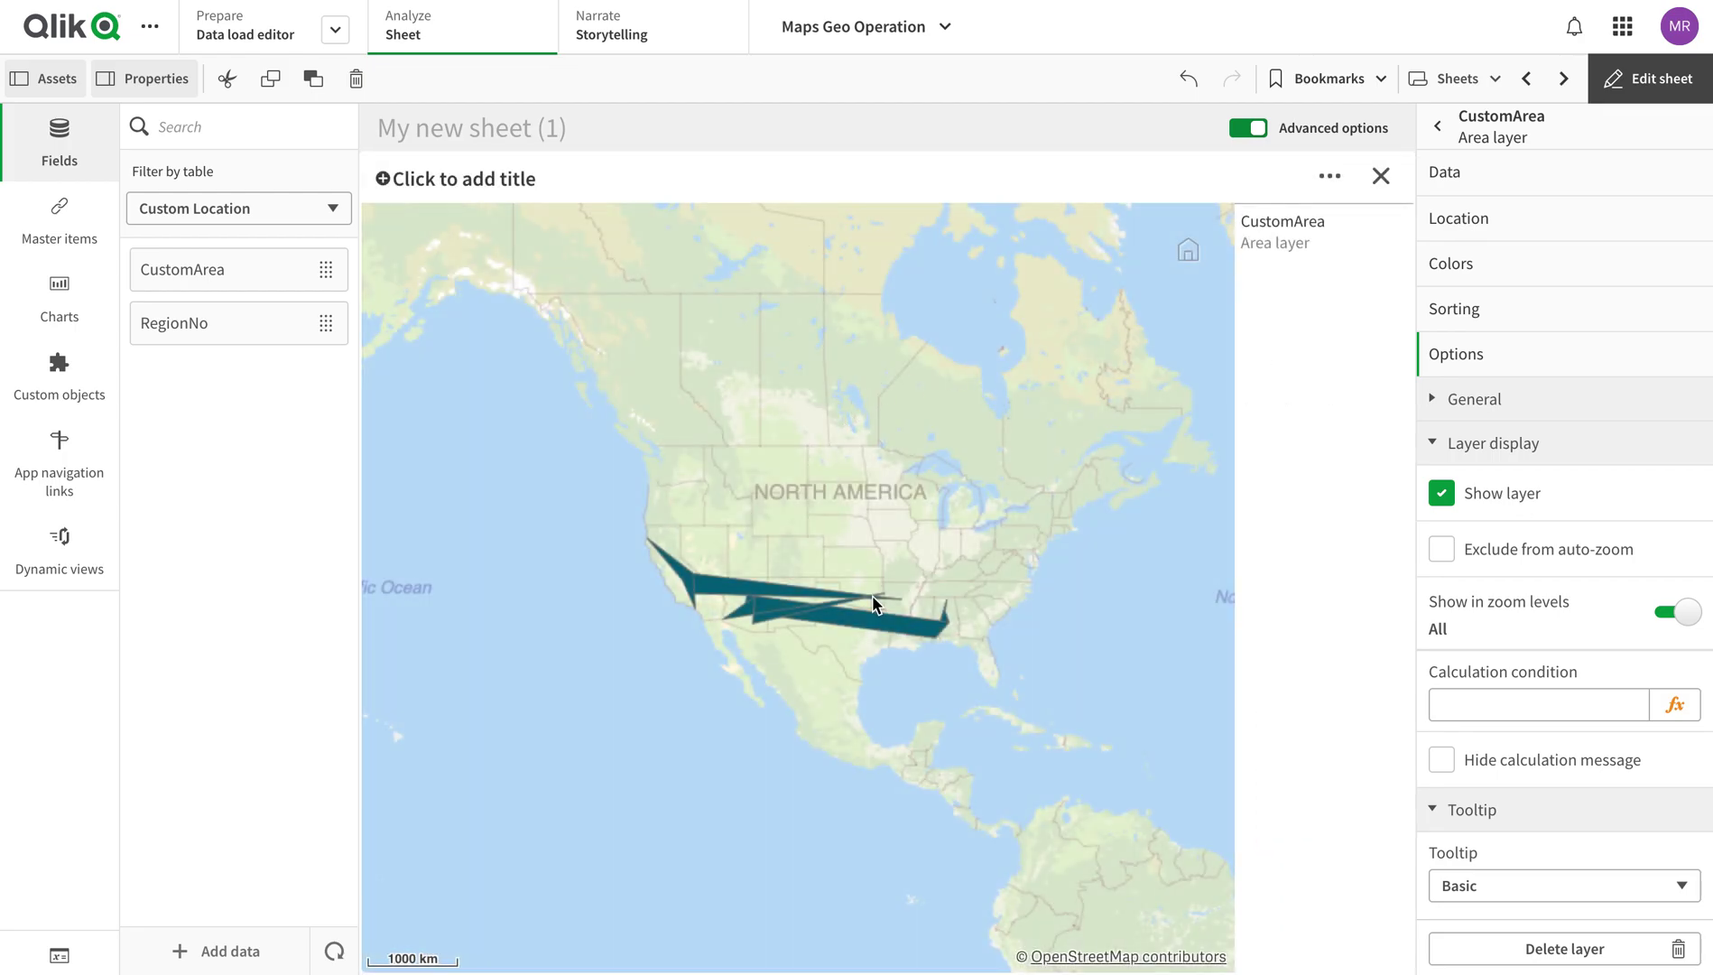
scroll(872, 600, up, 2)
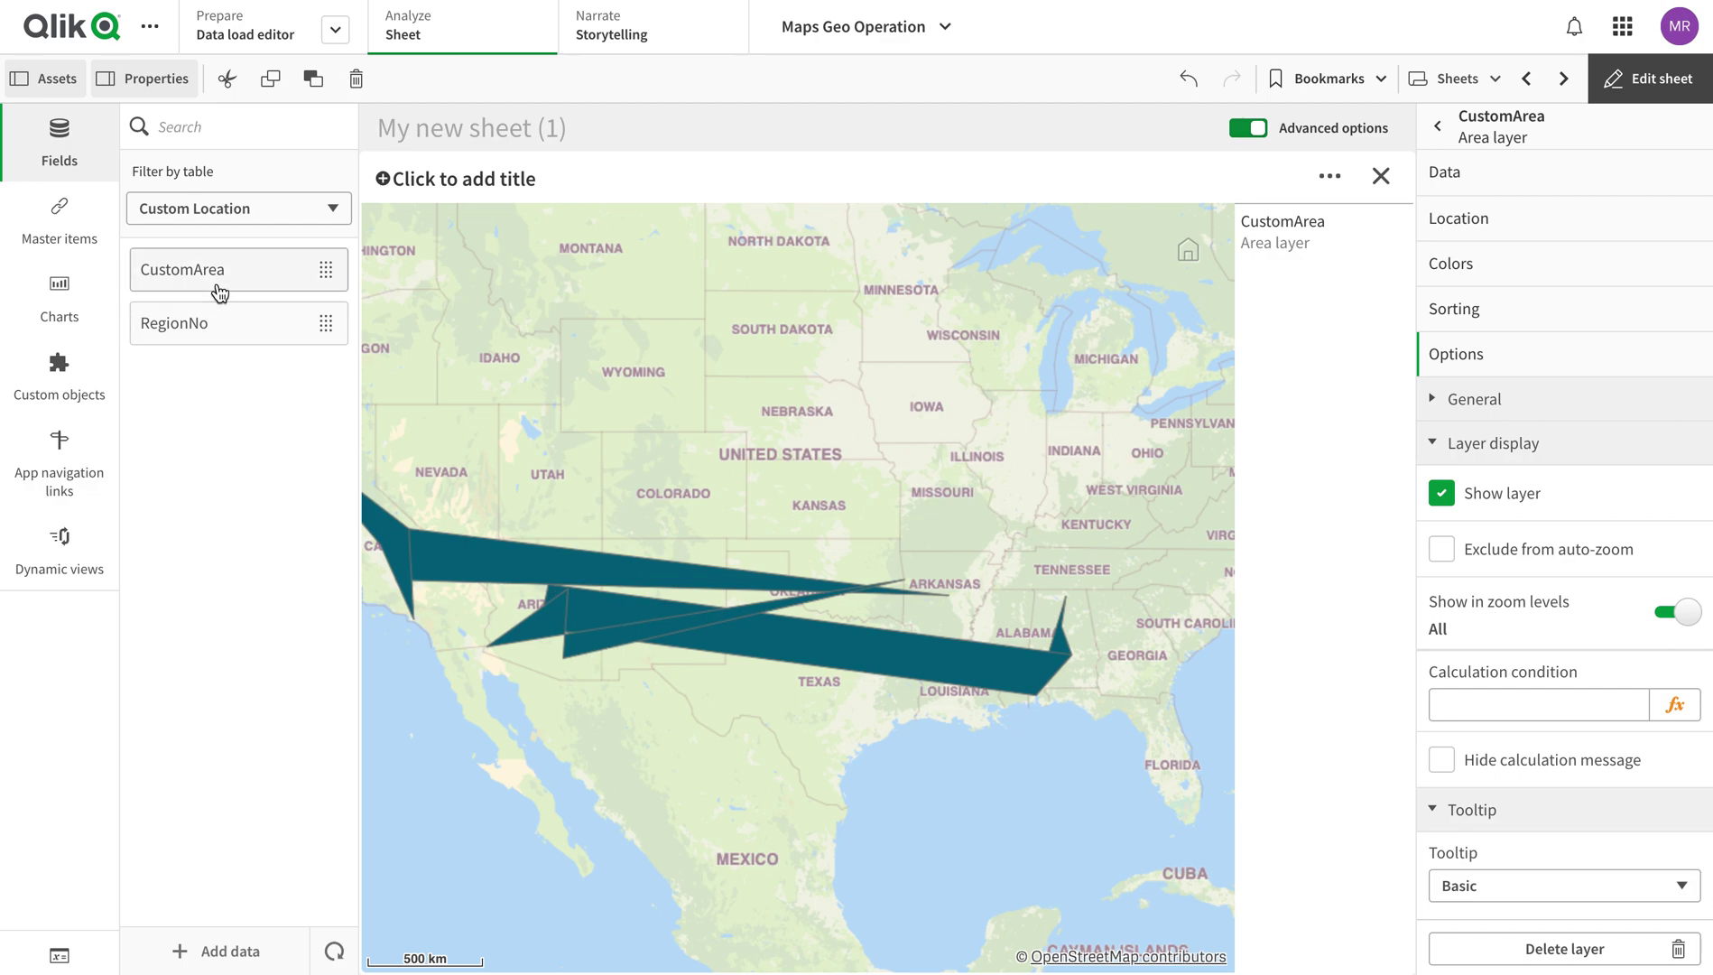
drag(199, 311, 811, 502)
click(898, 573)
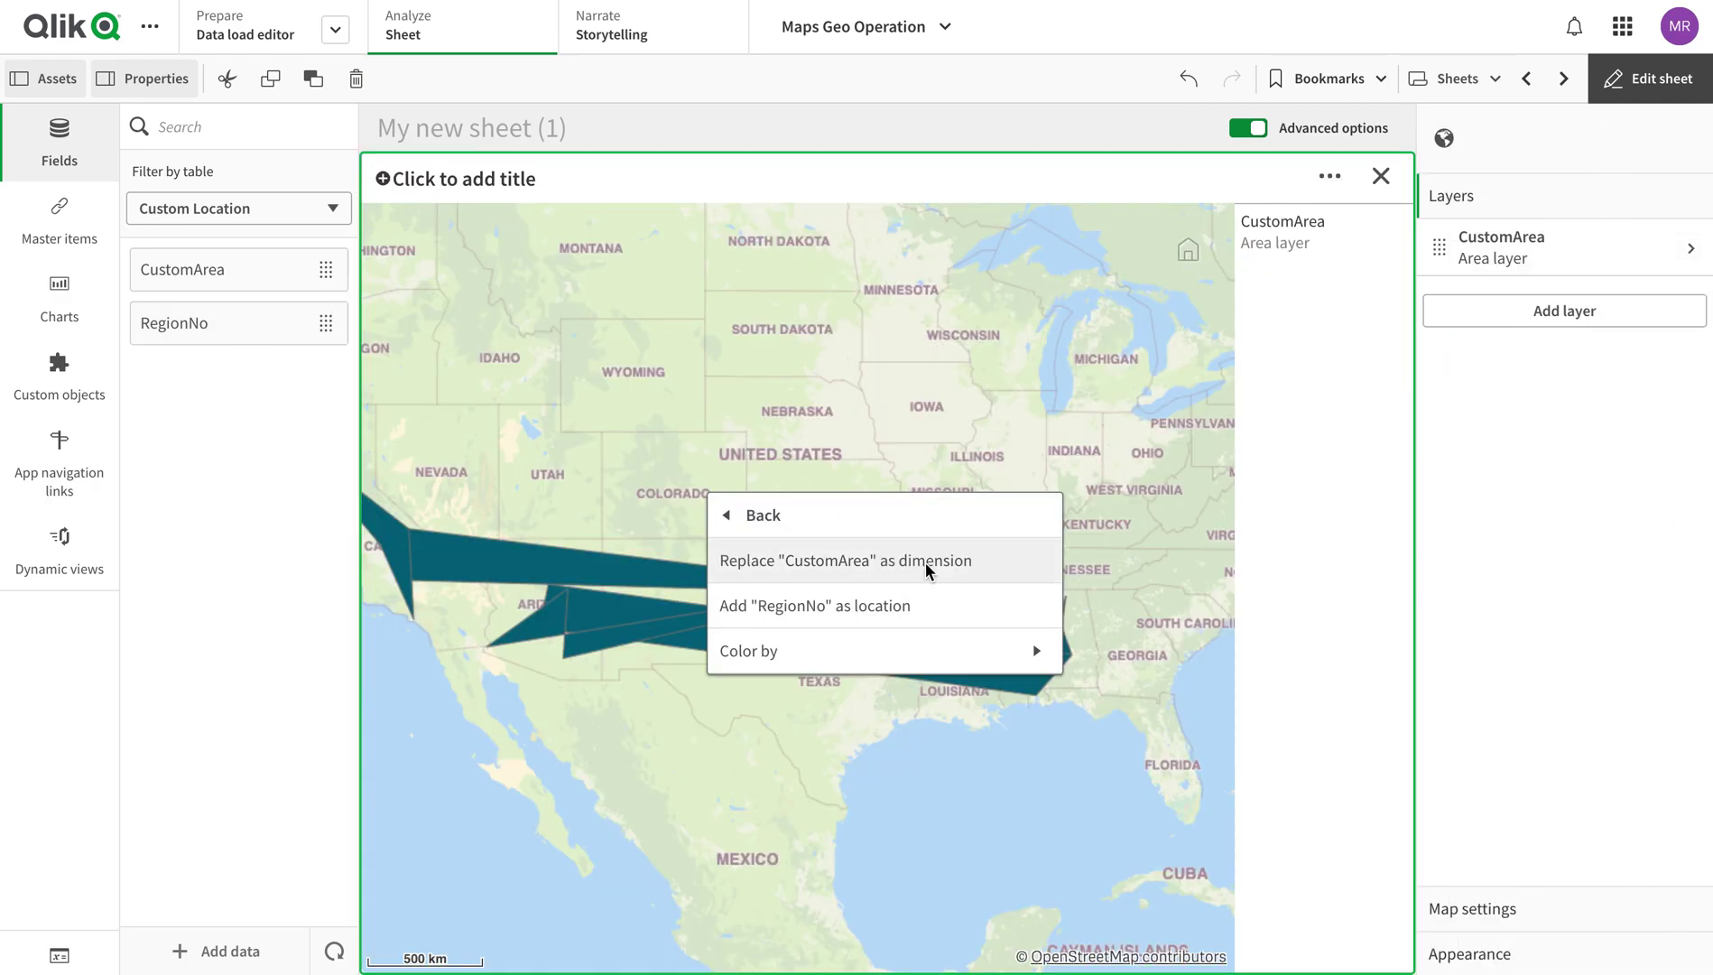
click(846, 564)
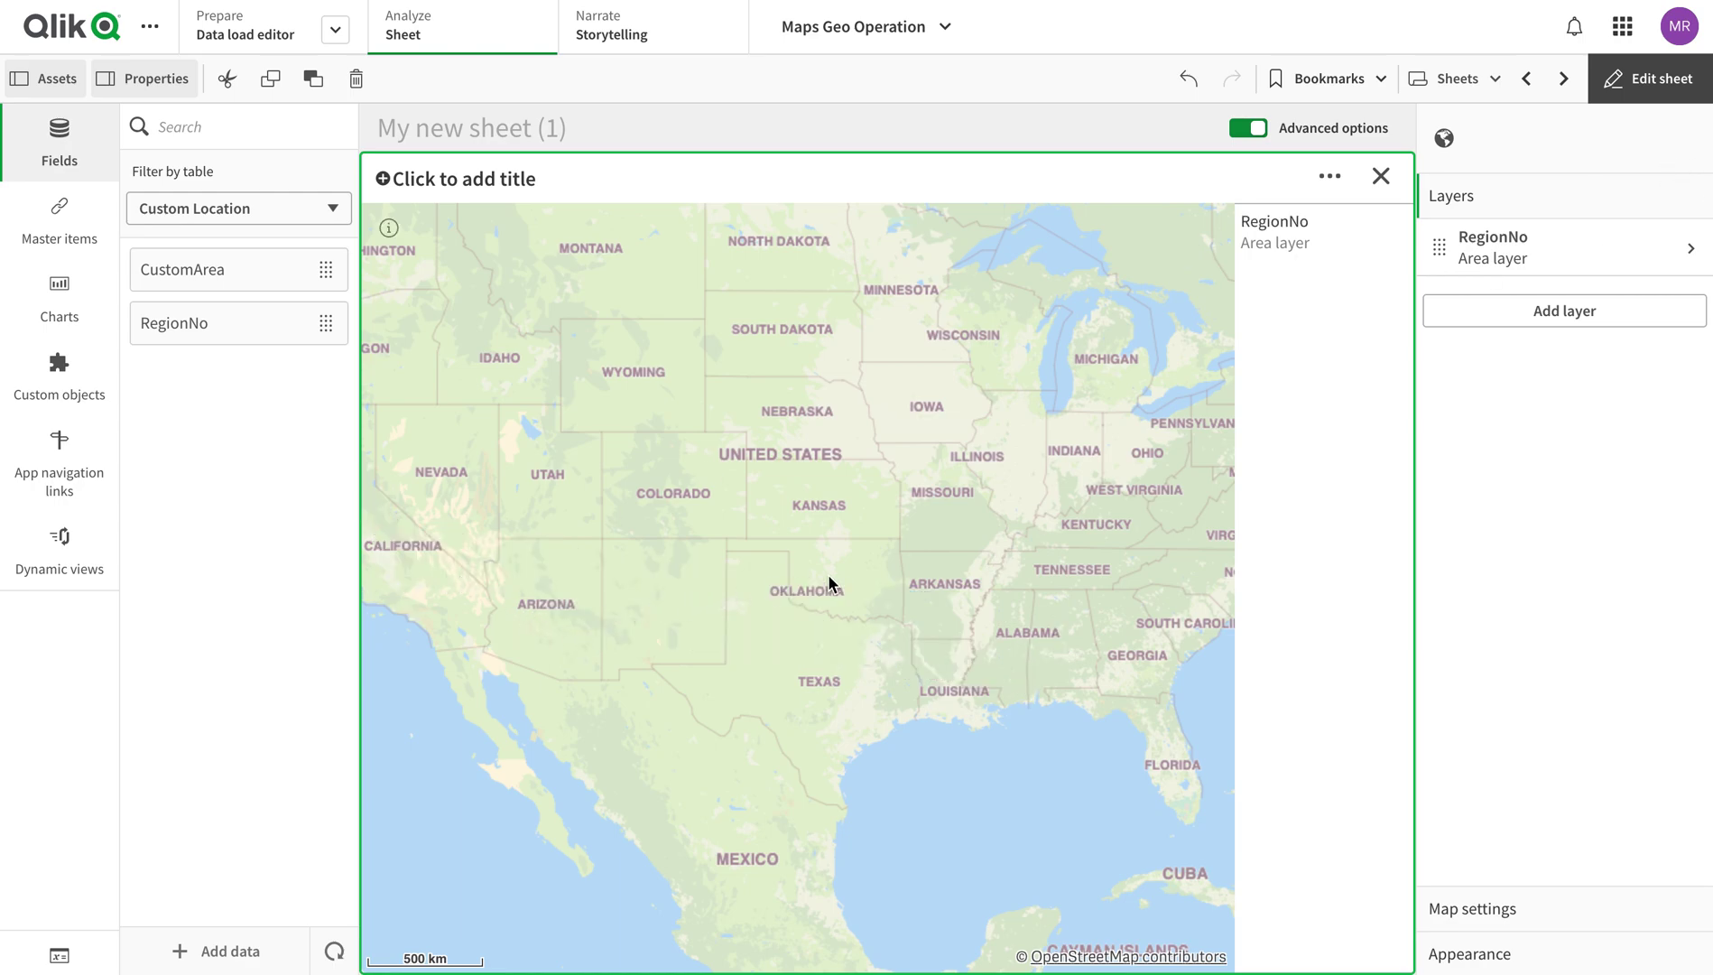
Set the RegionNo layer's location field to CustomArea
click(1548, 240)
click(1517, 226)
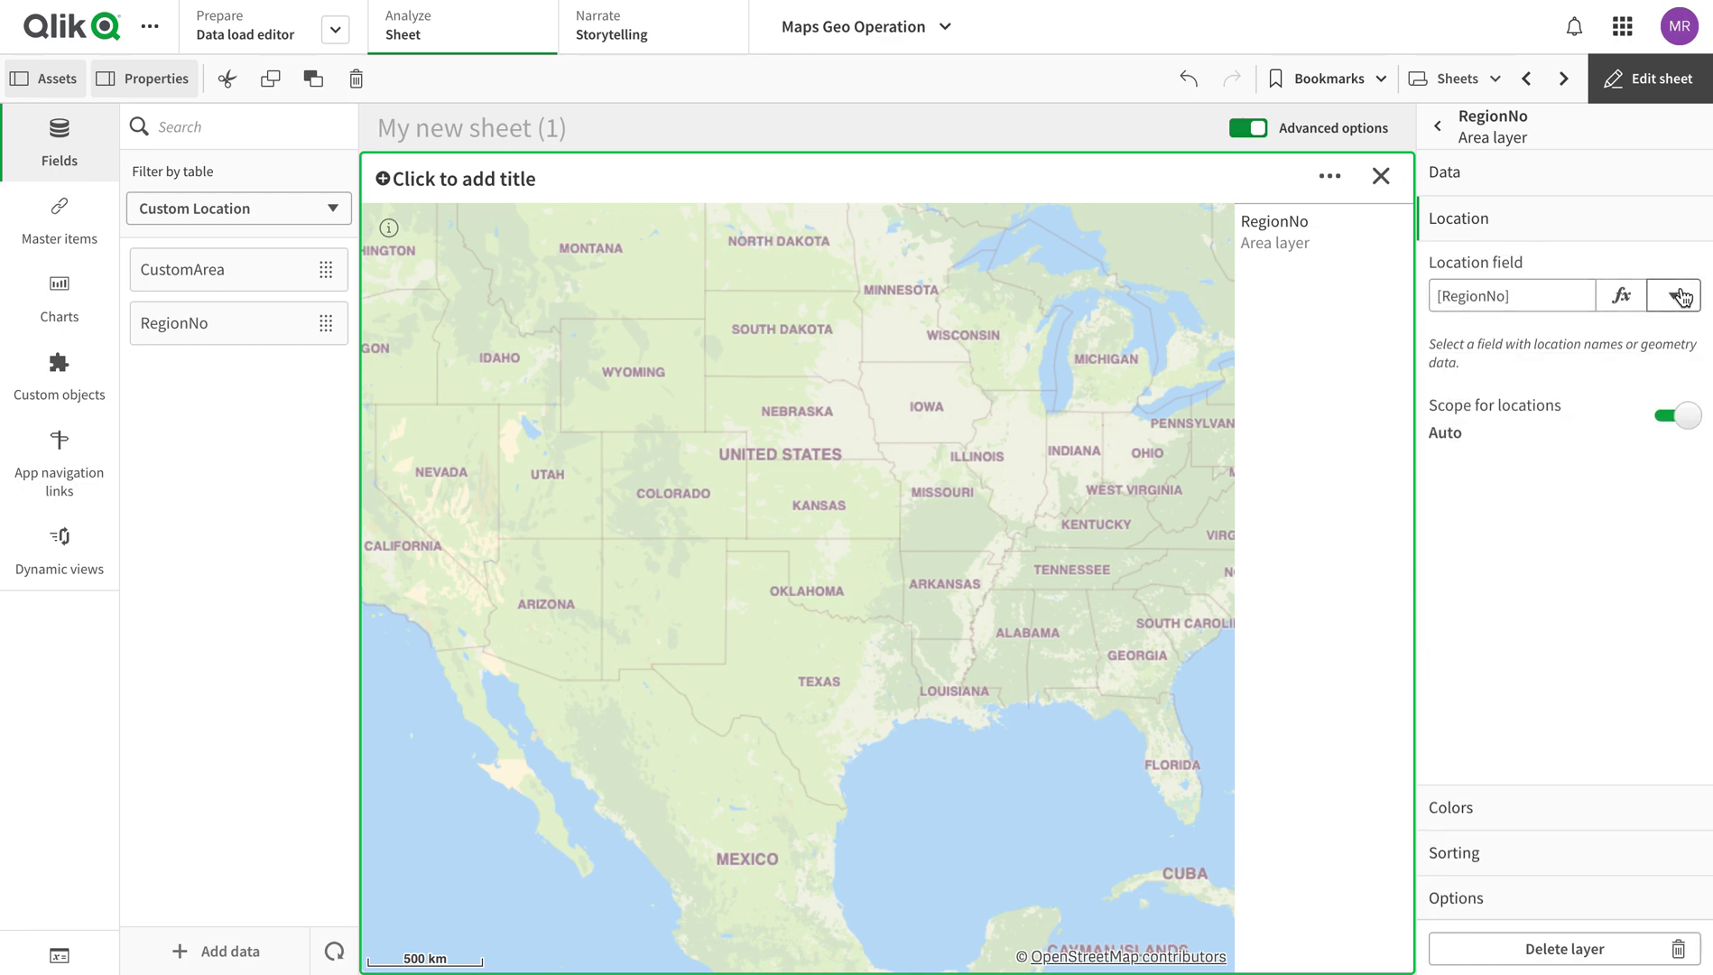
click(1545, 295)
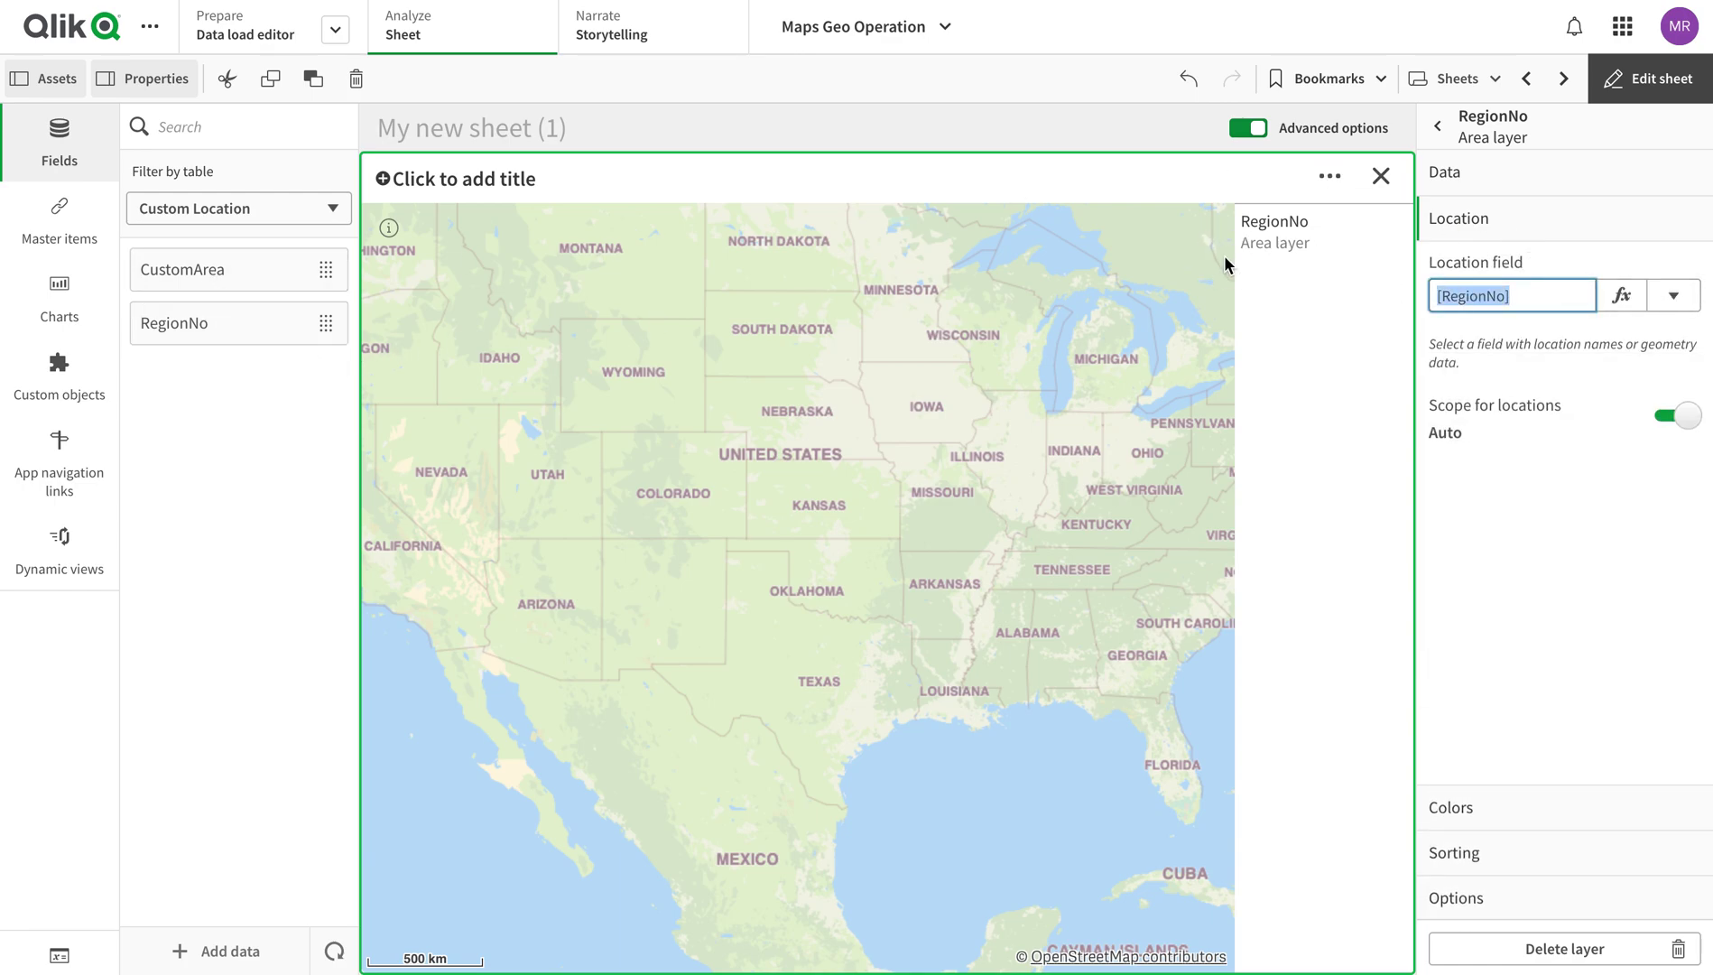
text(C)
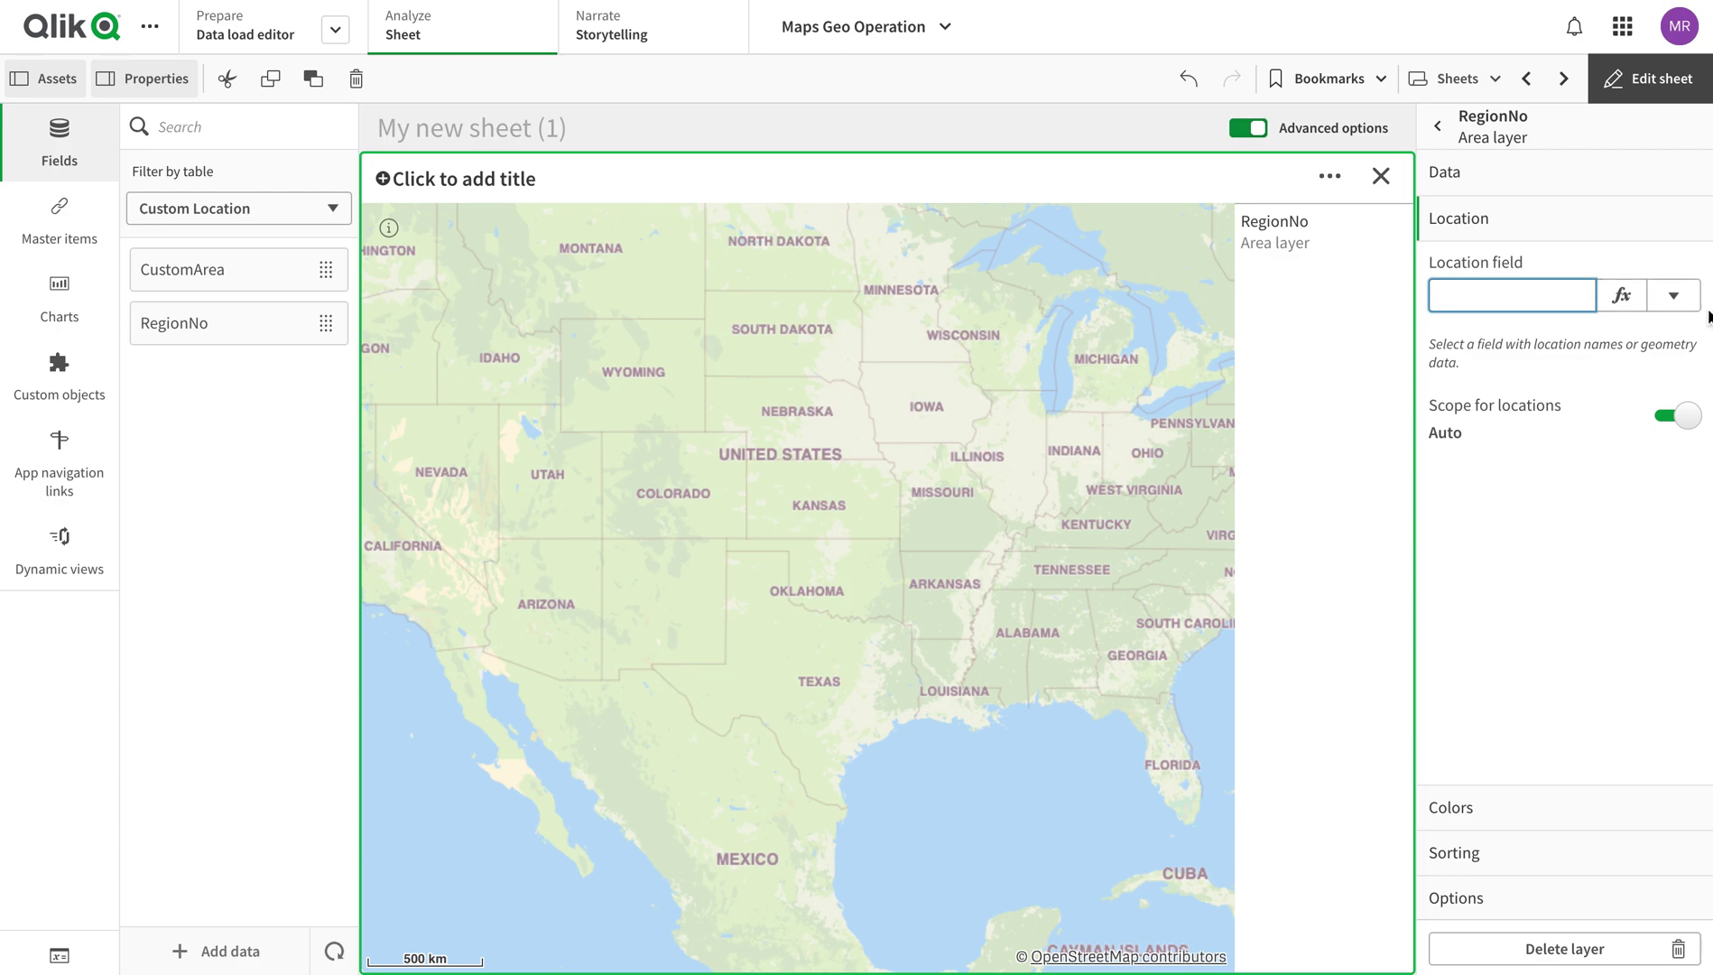
click(1672, 295)
text(cu)
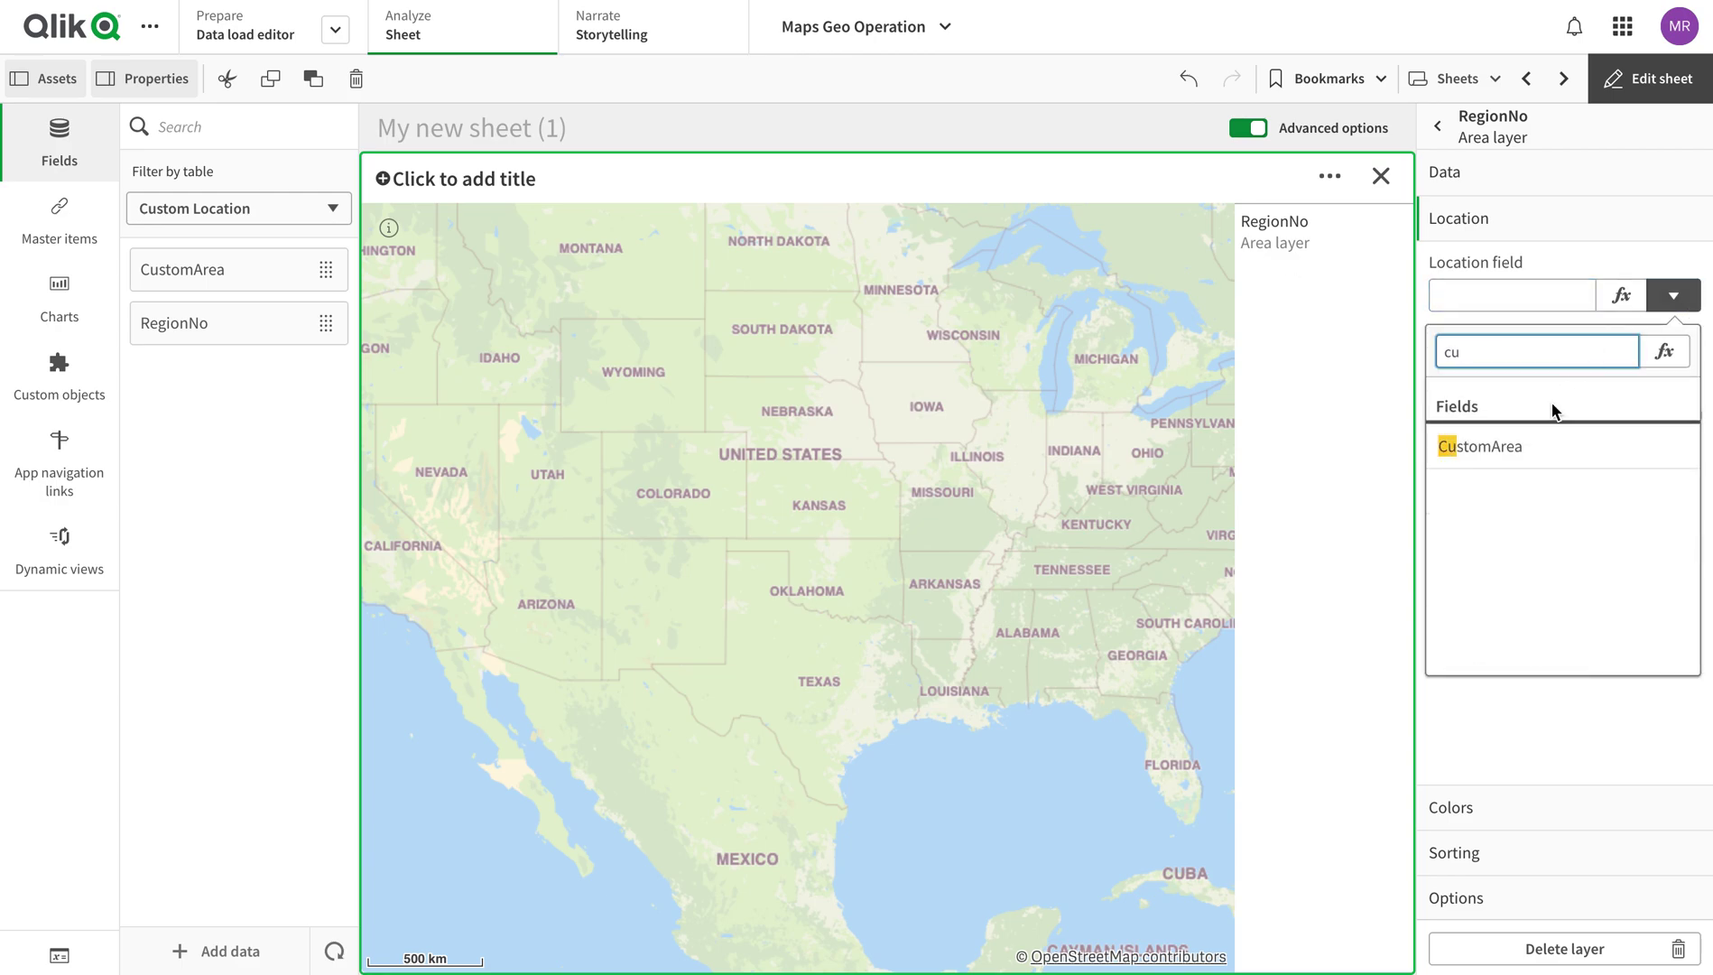
click(1541, 446)
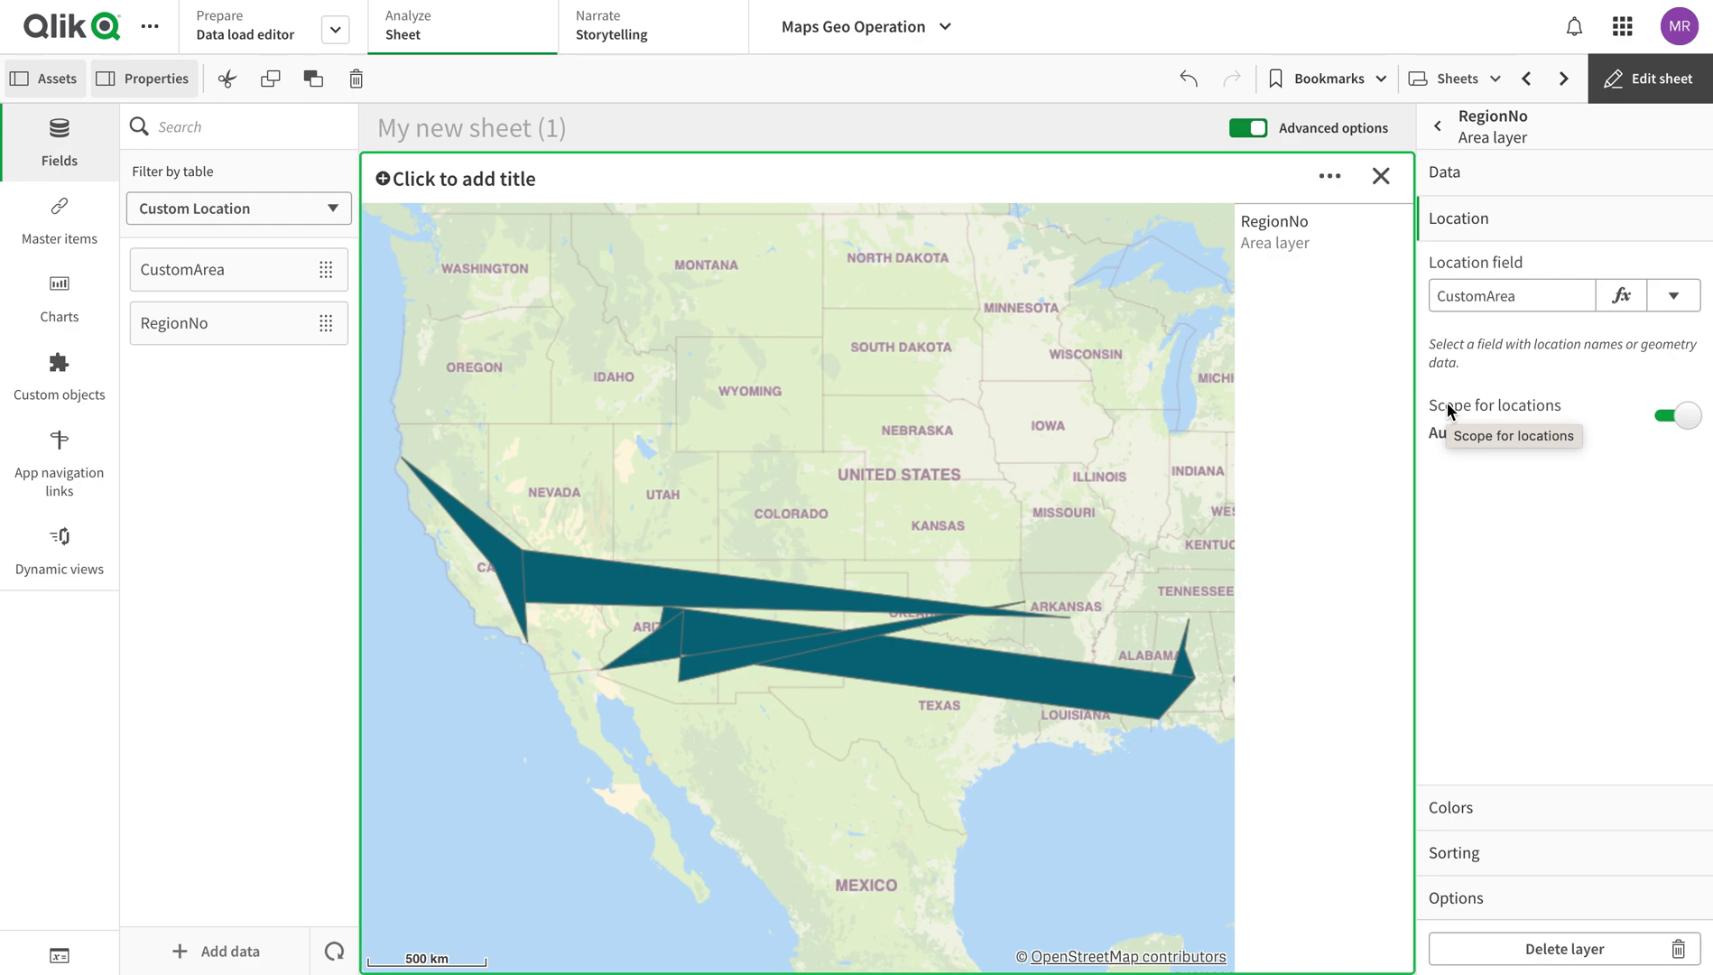
Switch the RegionNo layer to custom colors by dimension, using RegionNo
click(1490, 817)
click(1605, 402)
click(1602, 409)
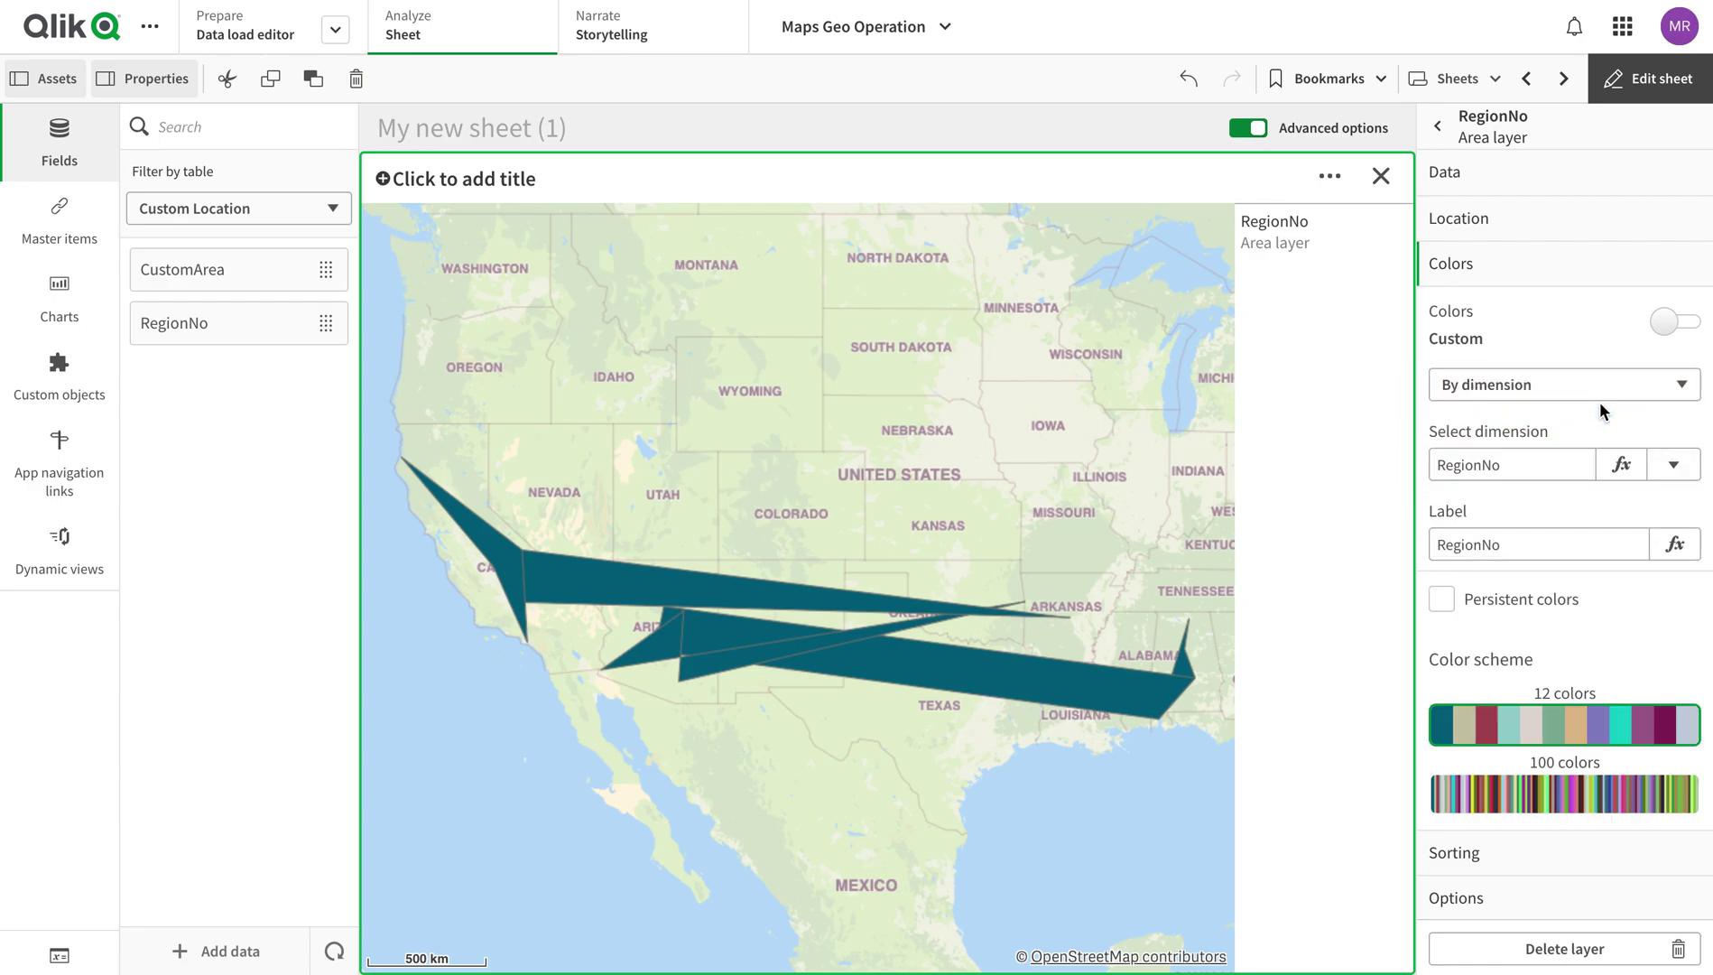
Leave edit mode to view the colored regions and clear the Sales Region selection
click(1651, 78)
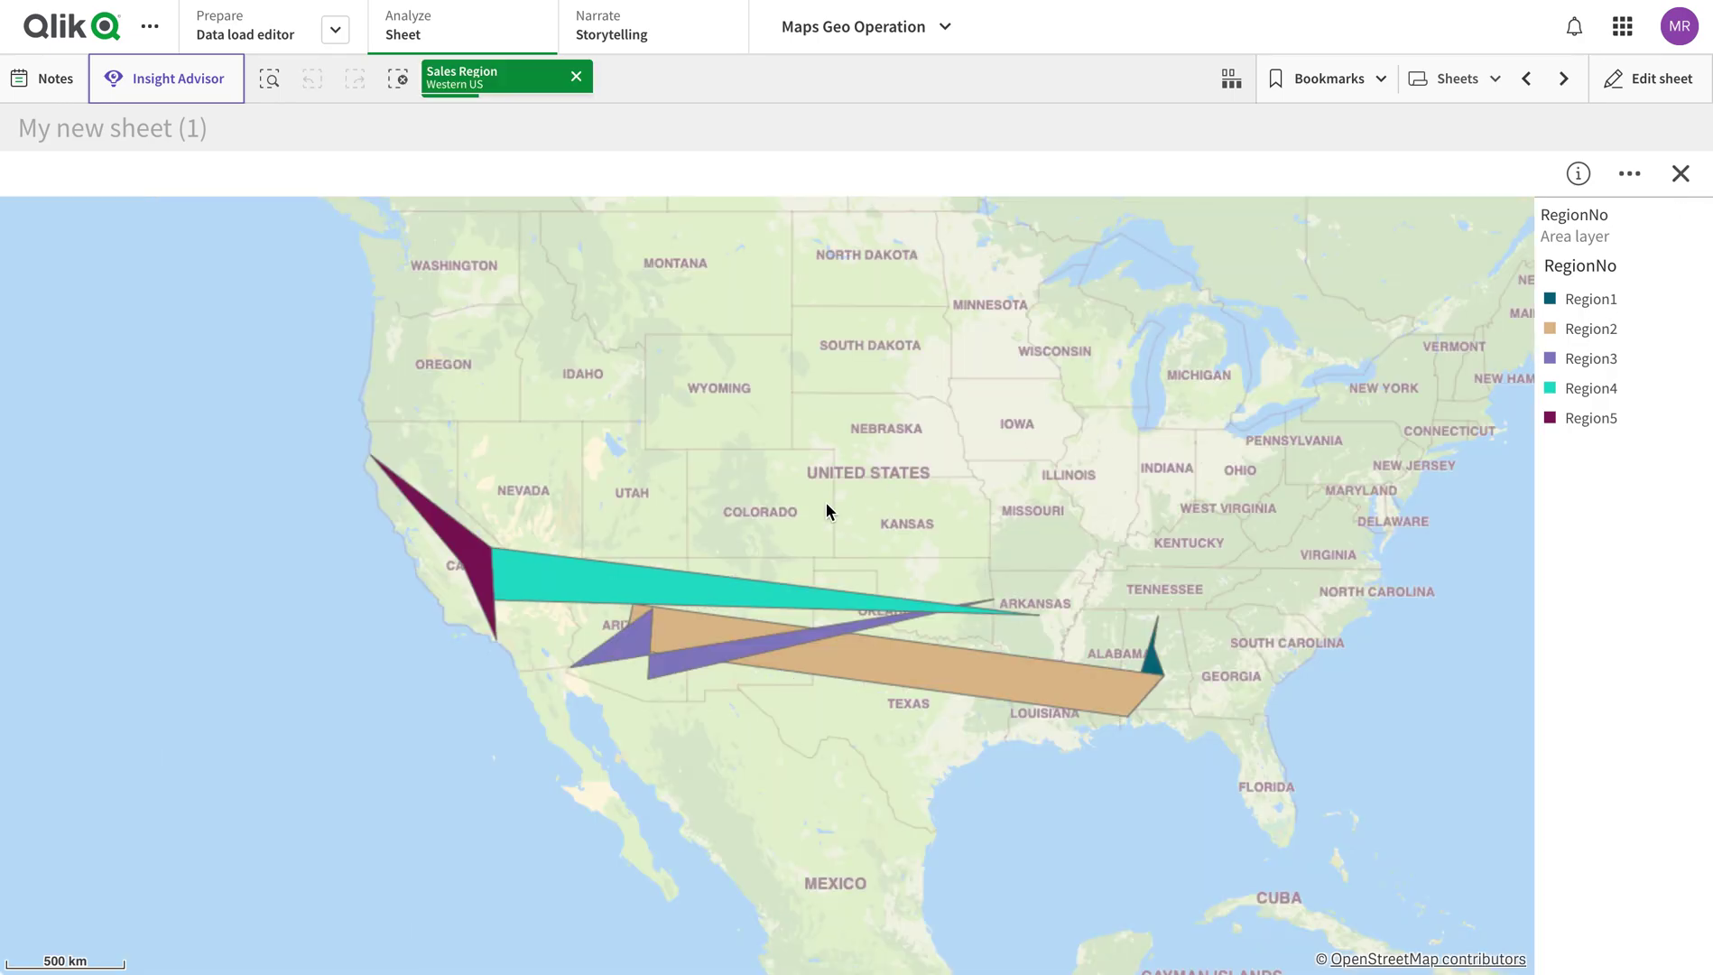
mouse_move(492, 578)
click(577, 78)
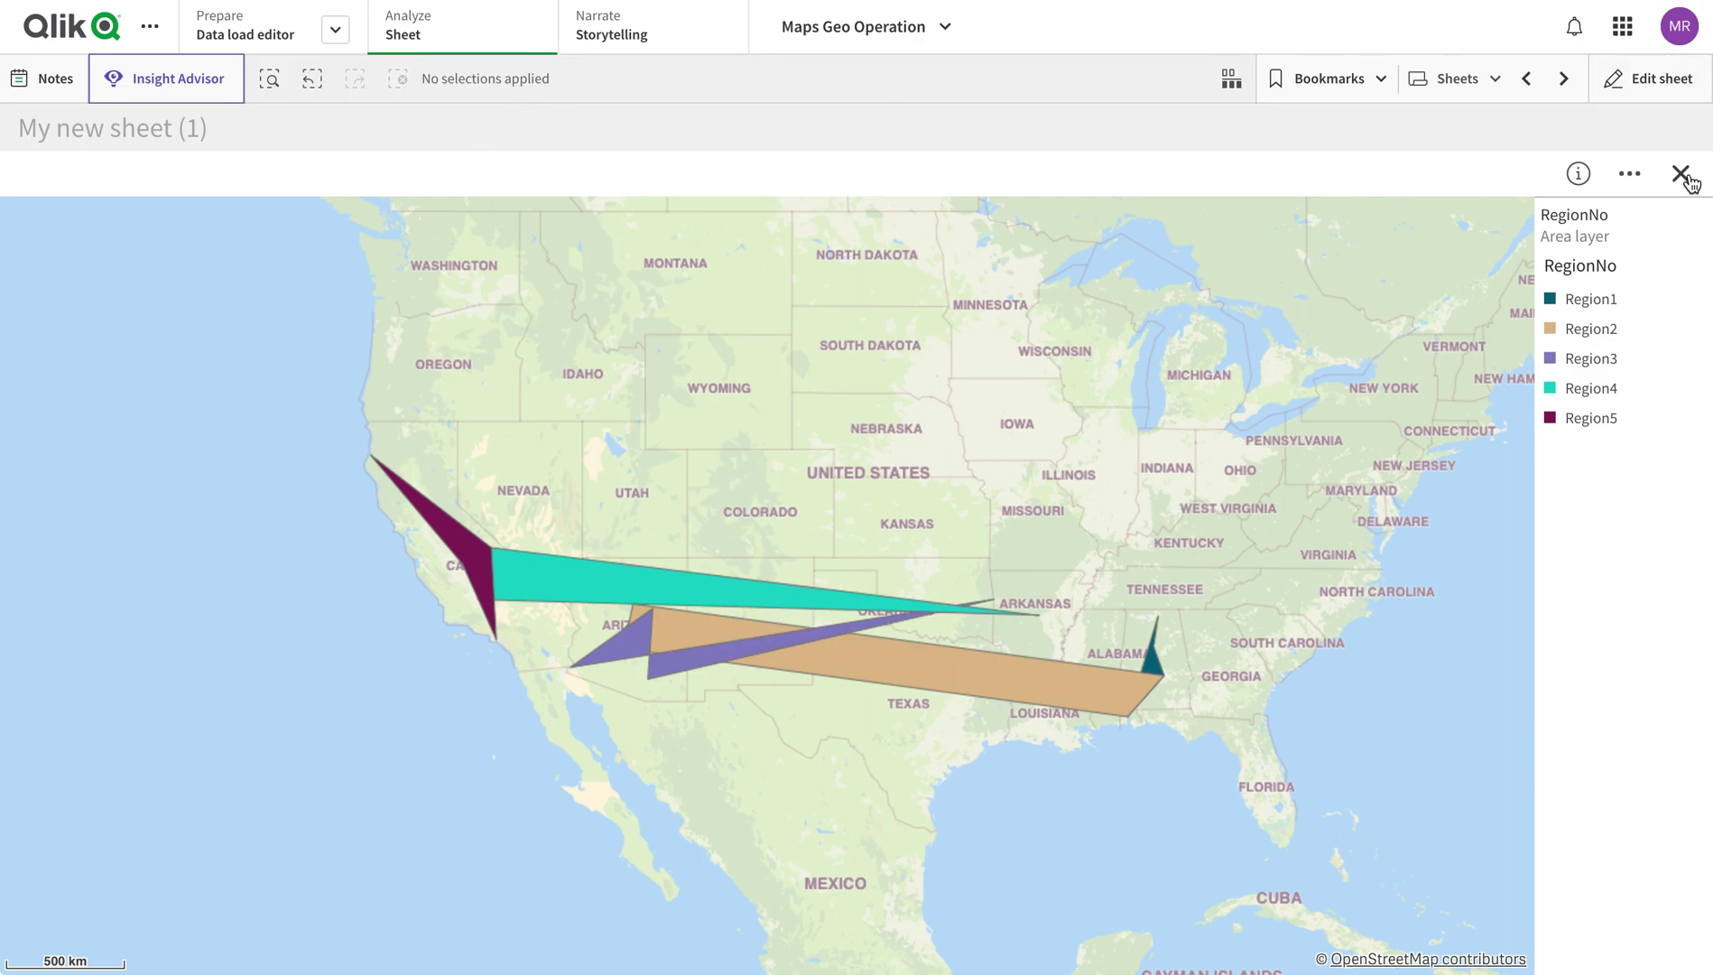
Return to edit mode, examine the RegionNo layer's color scheme and display options, and restore the map from its expanded view
click(1671, 91)
scroll(1571, 600, down, 3)
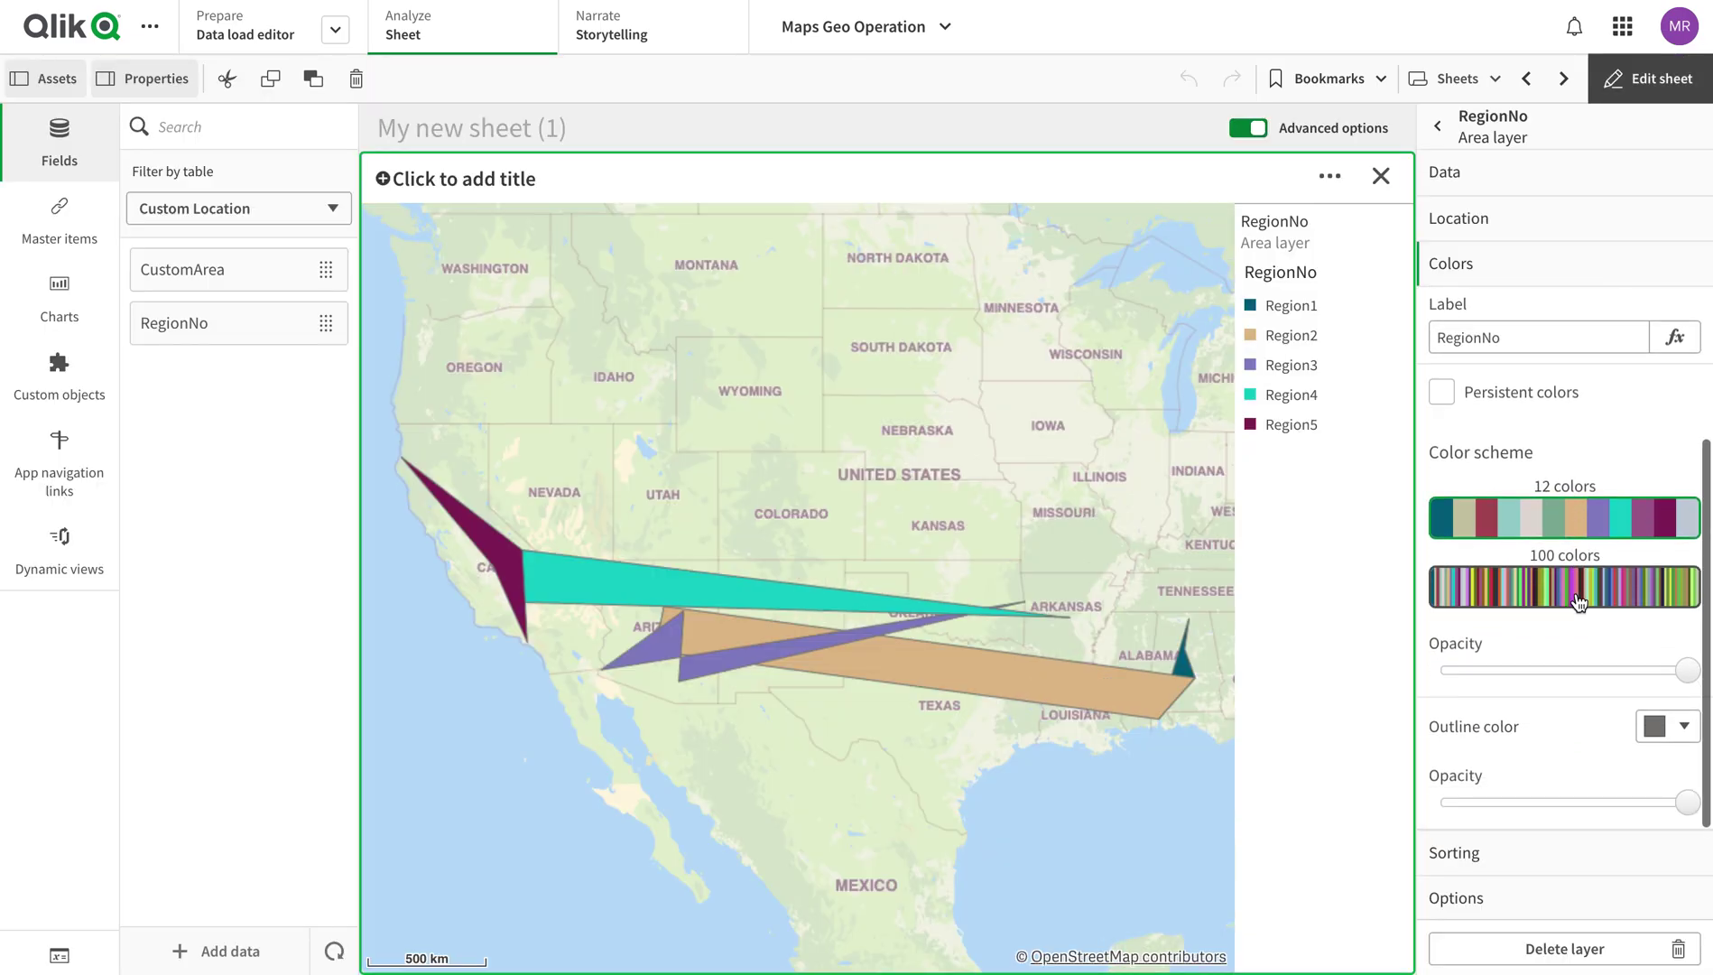
click(1550, 899)
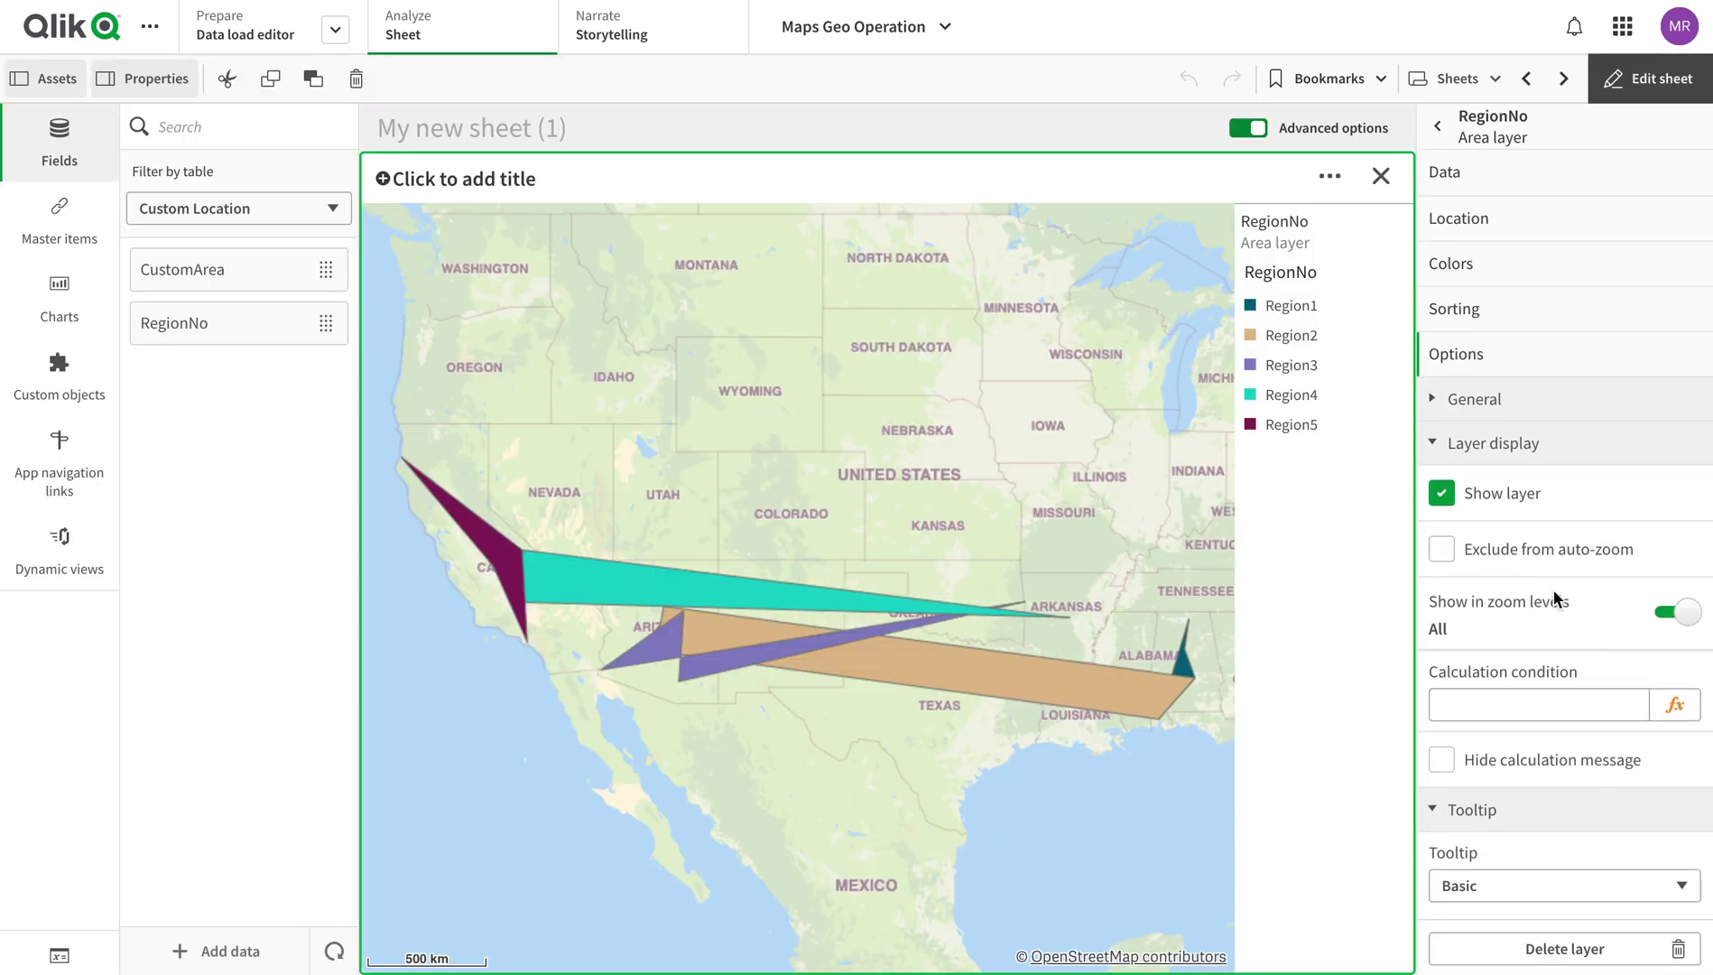
click(1381, 176)
Open the map settings of the Sales Region map and examine its projection choices, keeping Mercator
click(1169, 556)
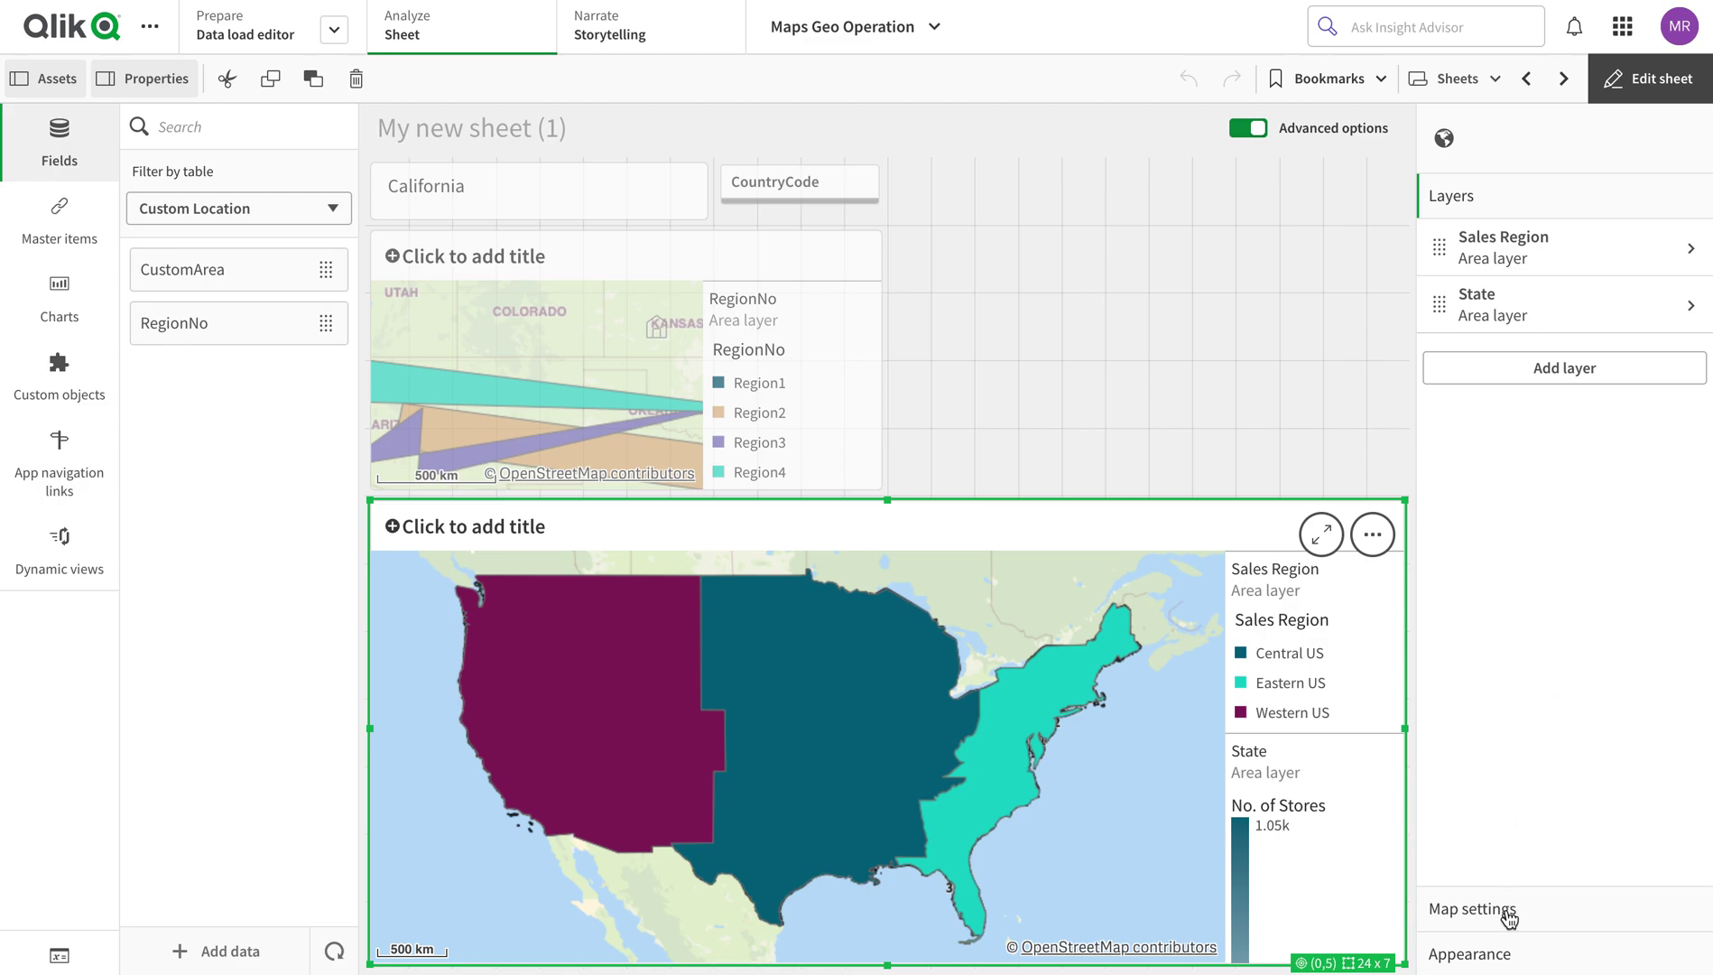
click(1509, 913)
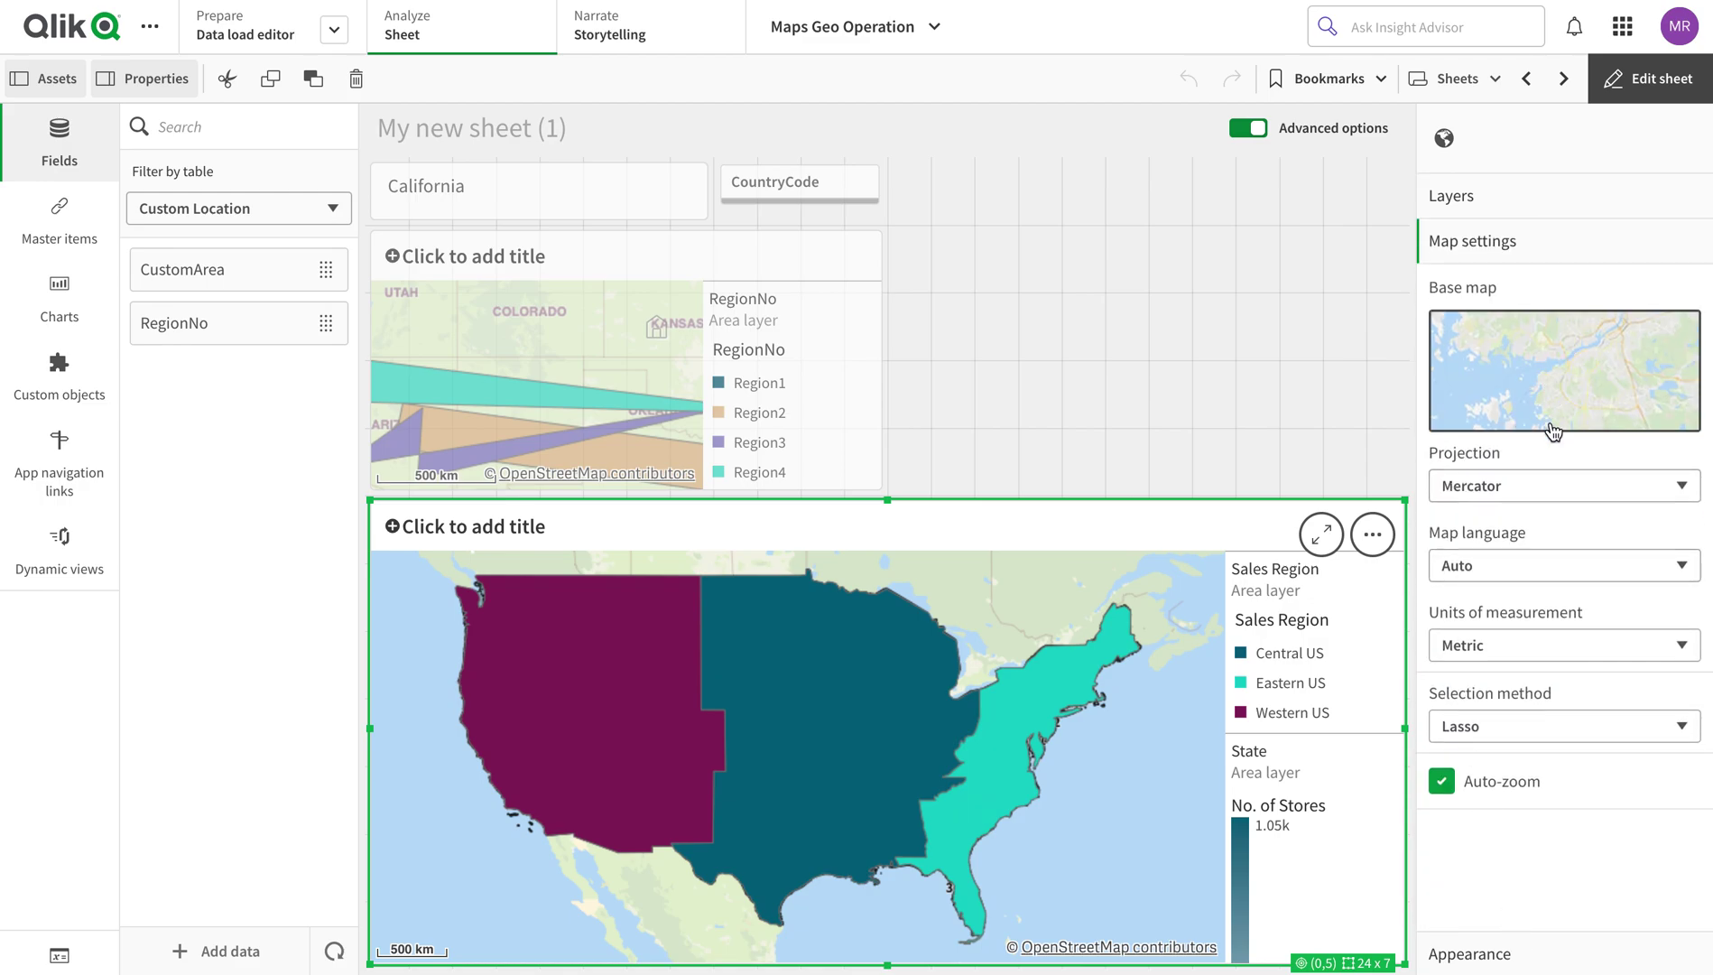
click(1545, 494)
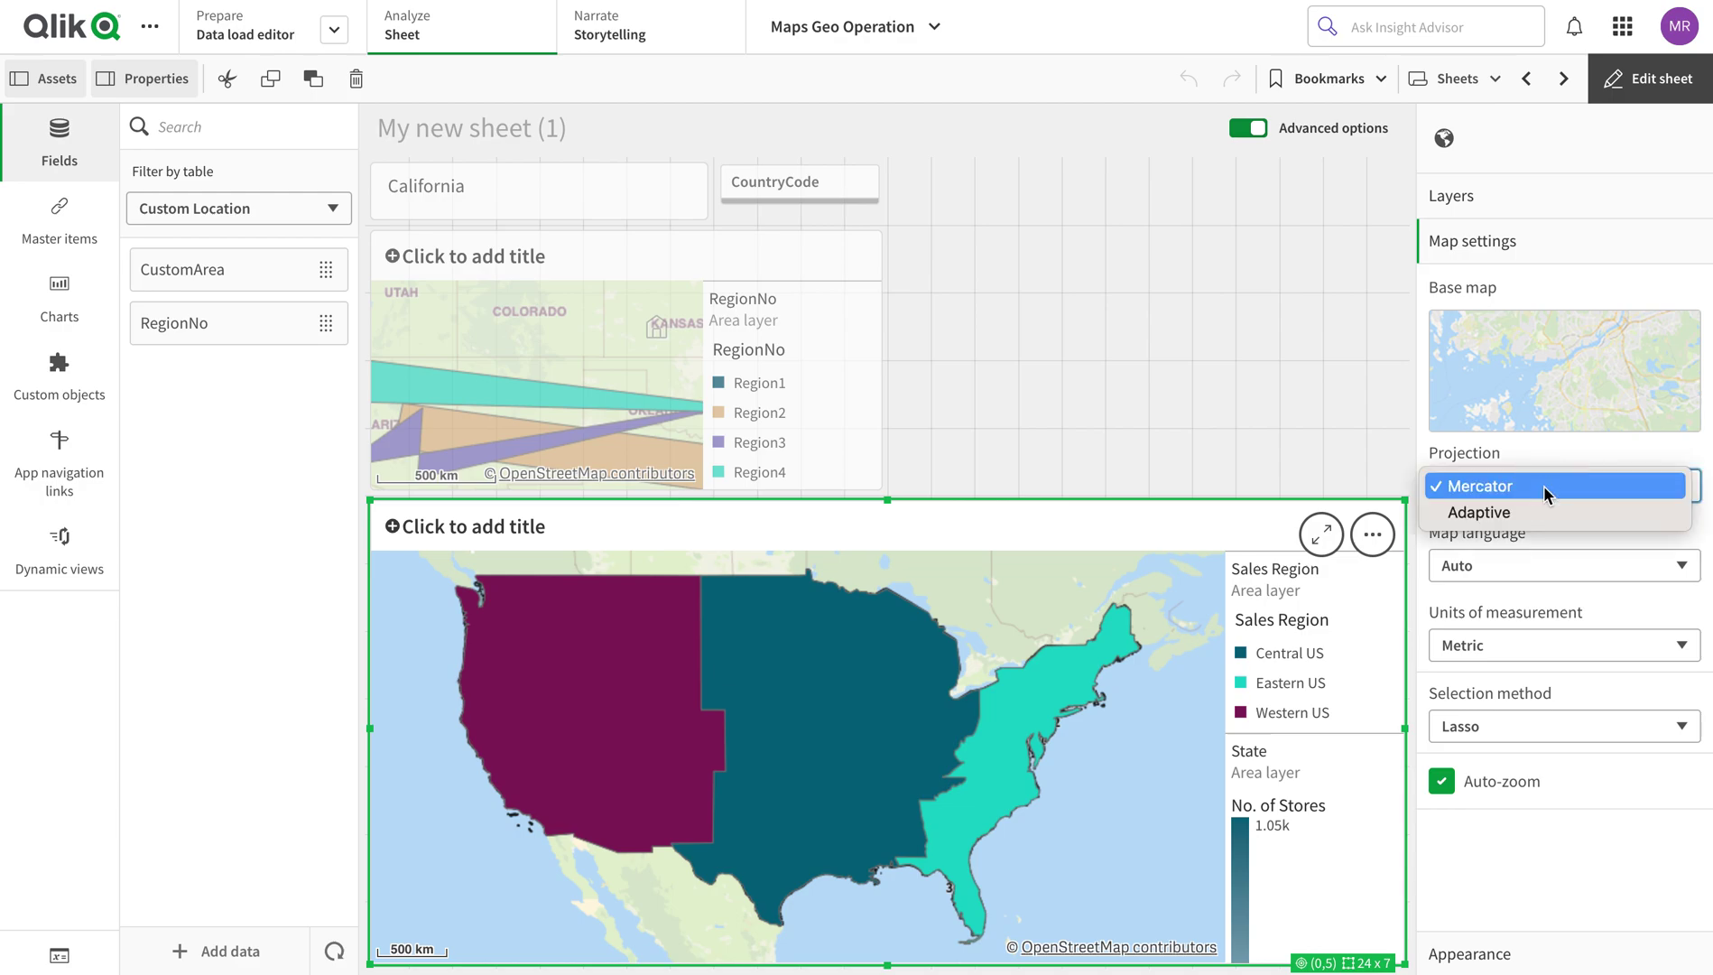
click(1546, 487)
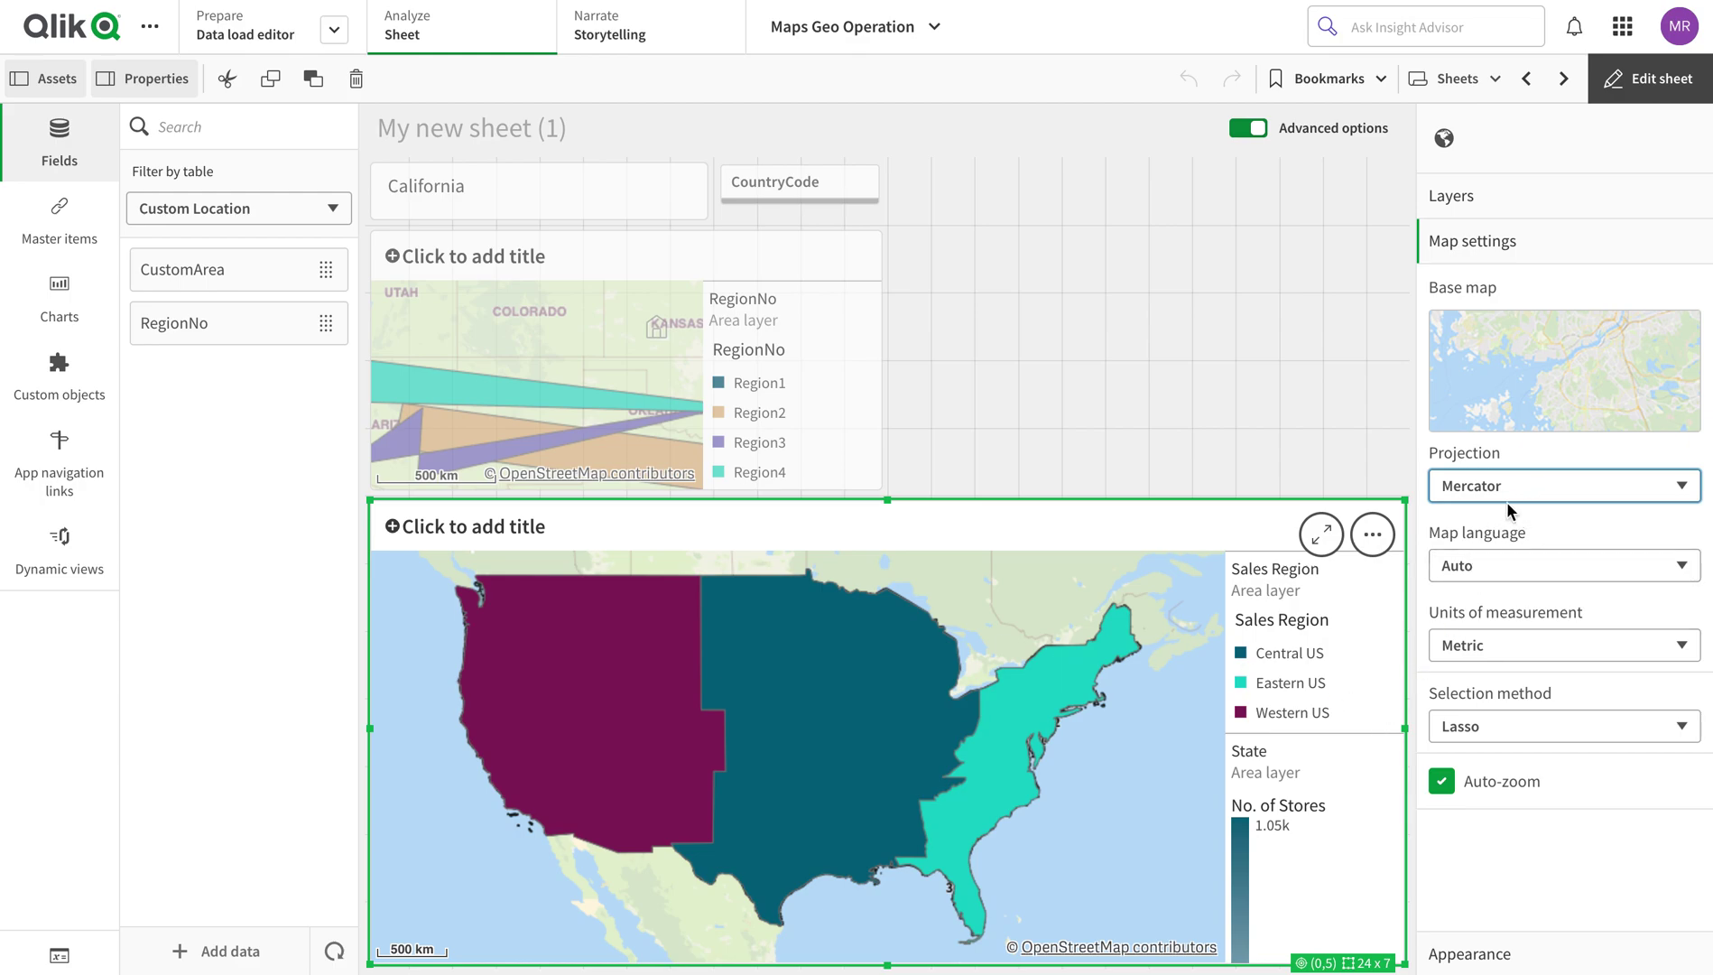
Examine the map language choices, keeping Auto, and the map's general, alternate state and legend appearance options
click(1487, 564)
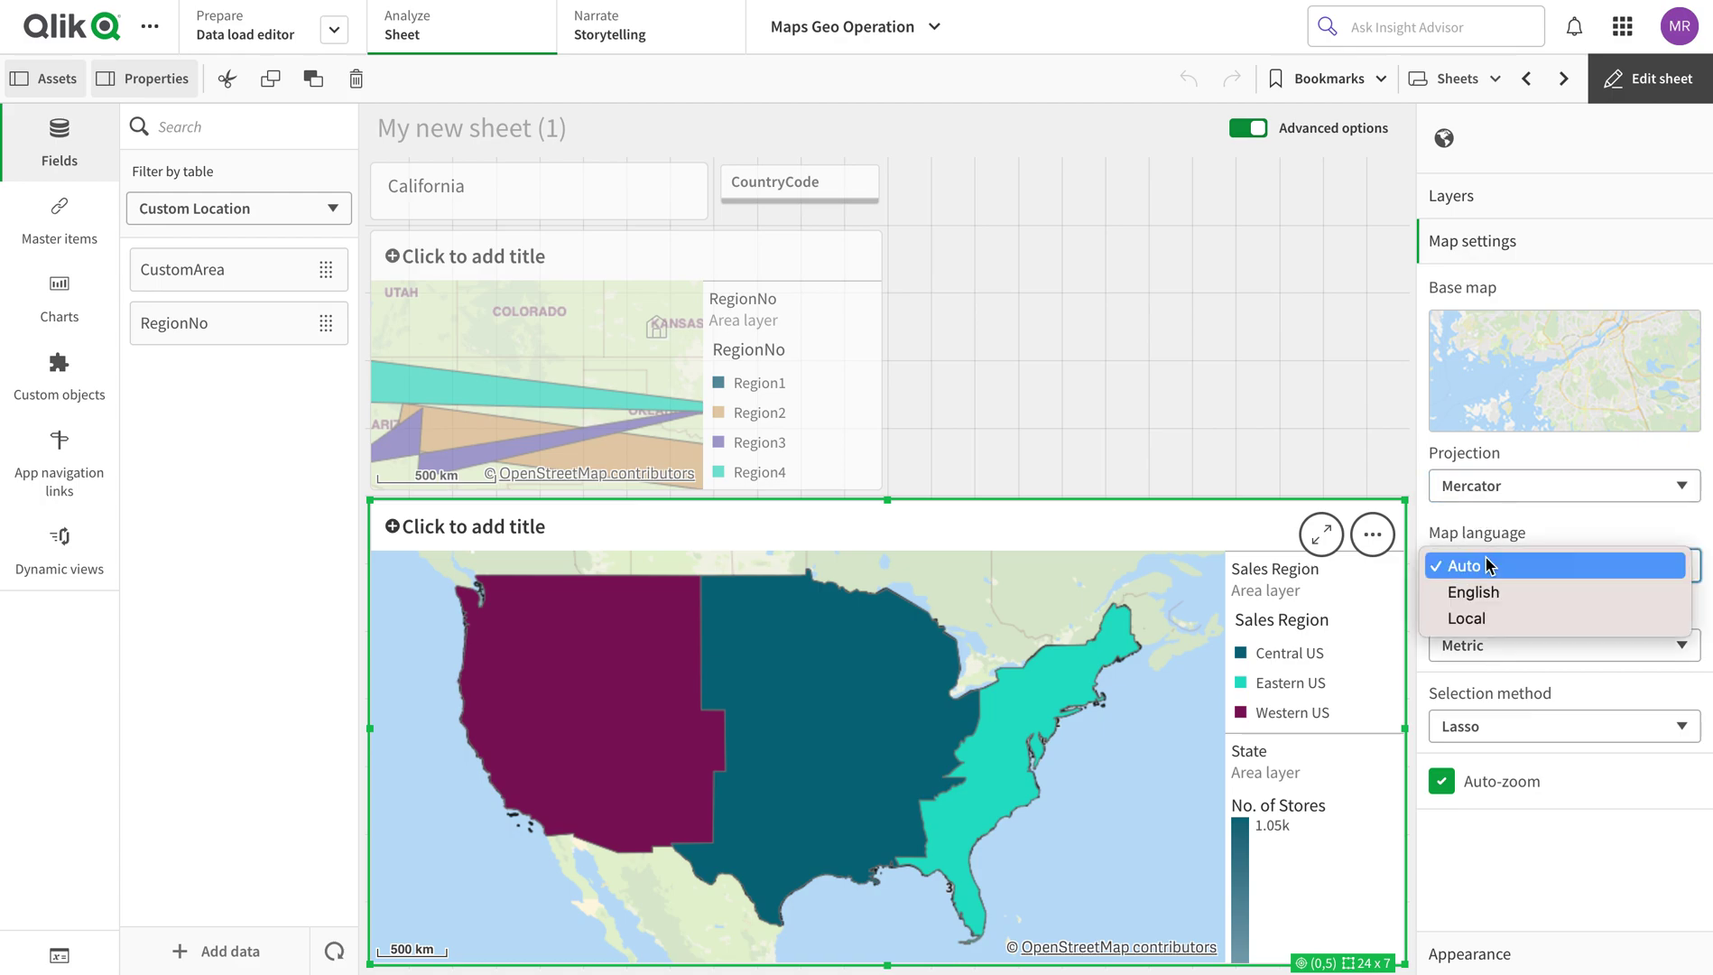
click(1532, 513)
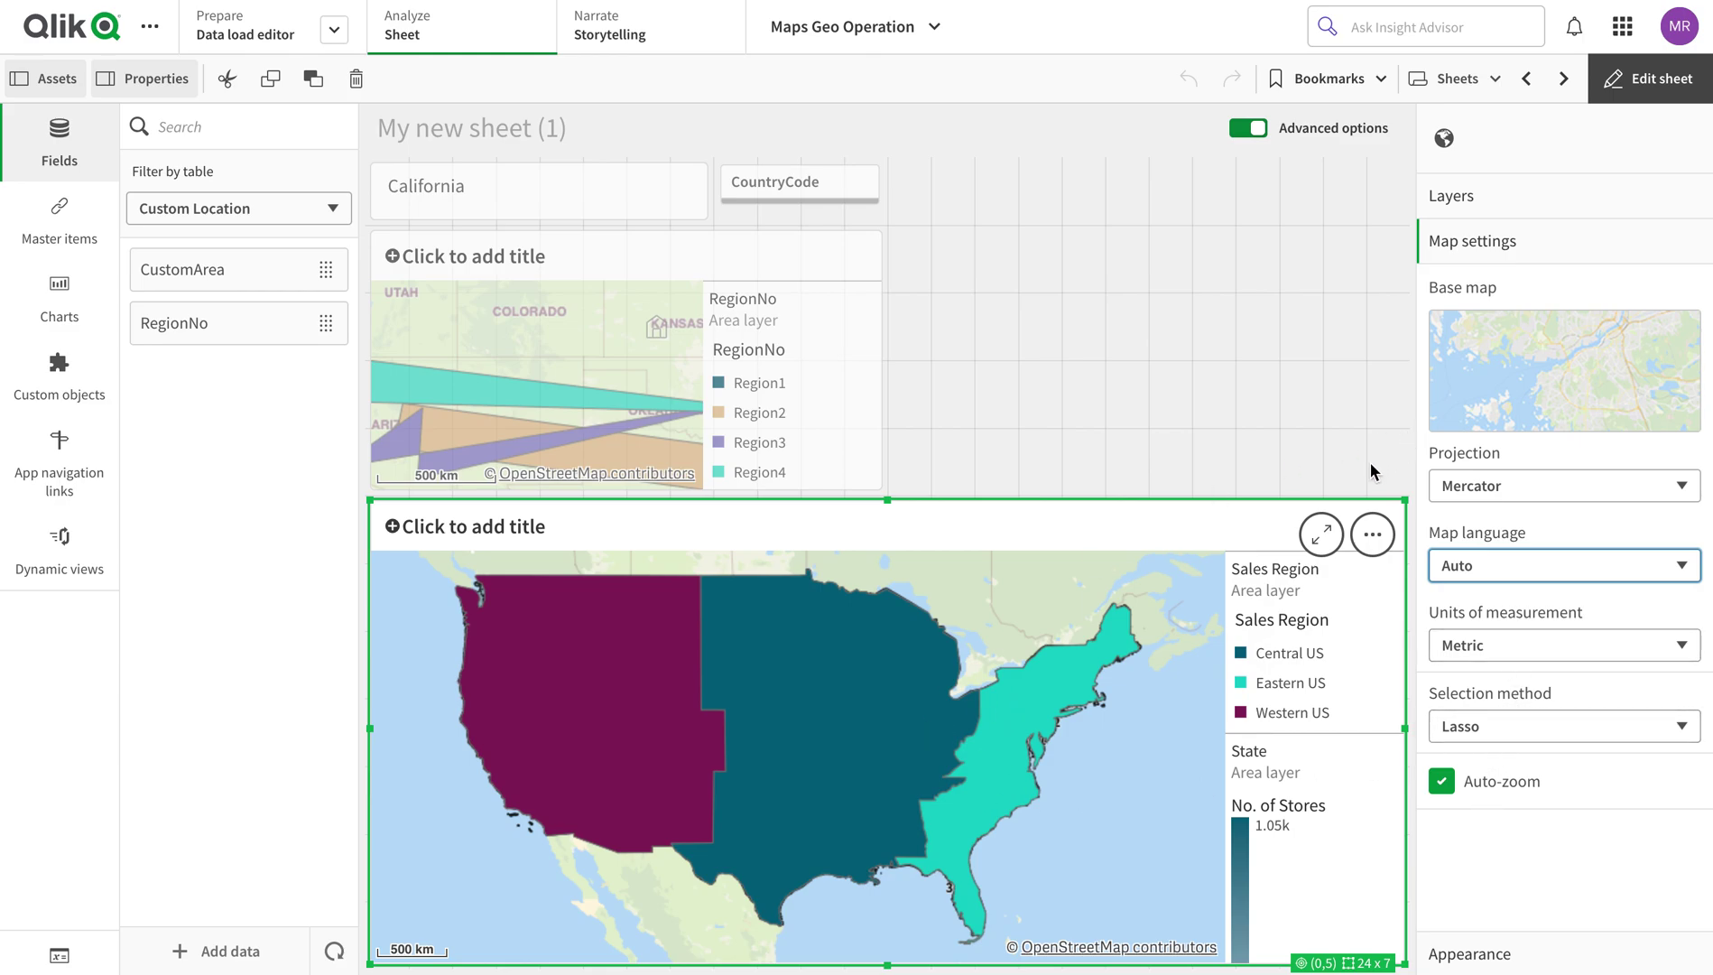
click(1505, 954)
click(1484, 334)
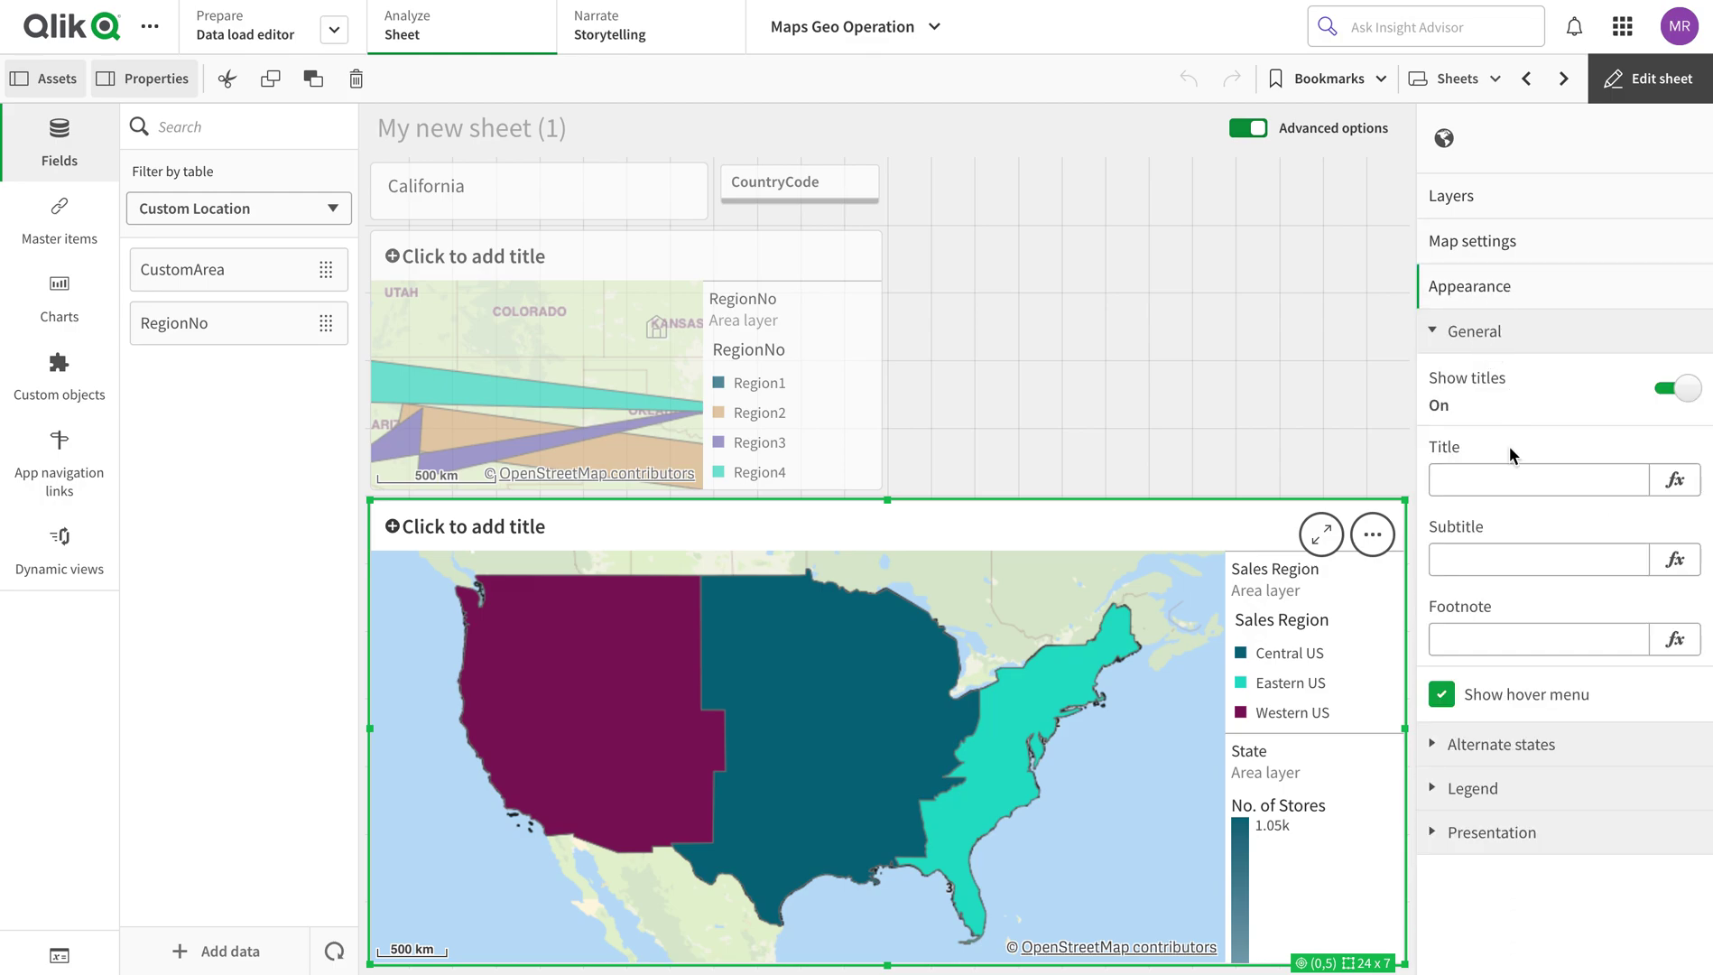
click(1502, 755)
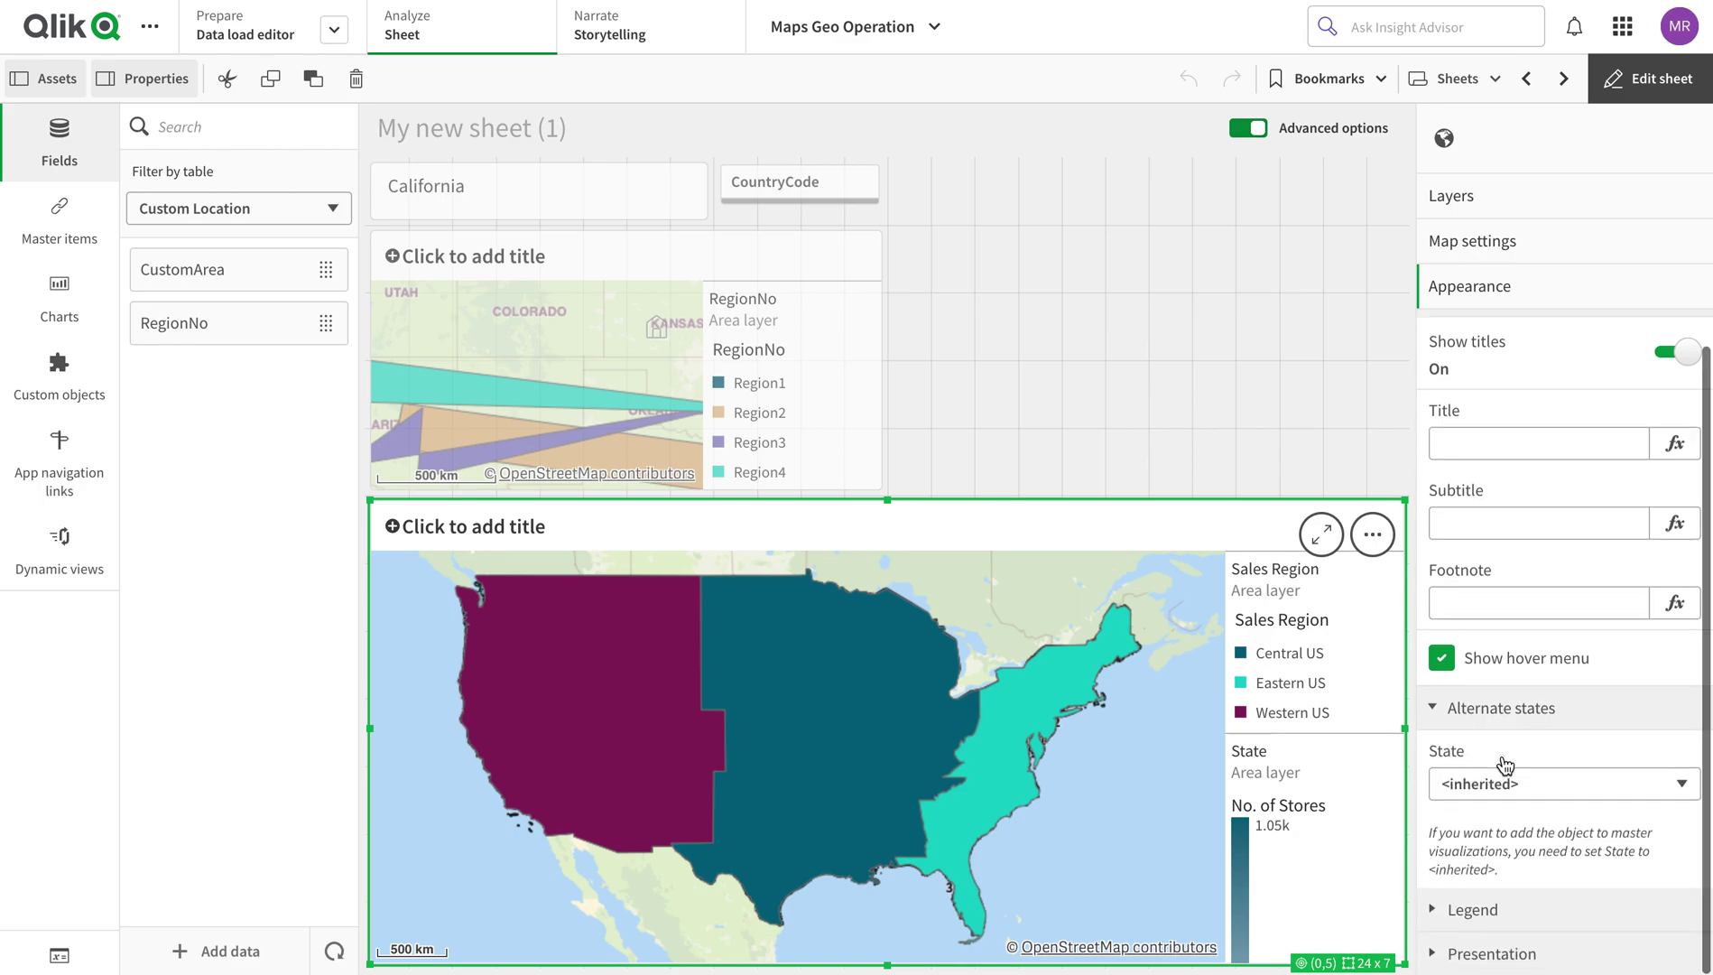
click(1502, 910)
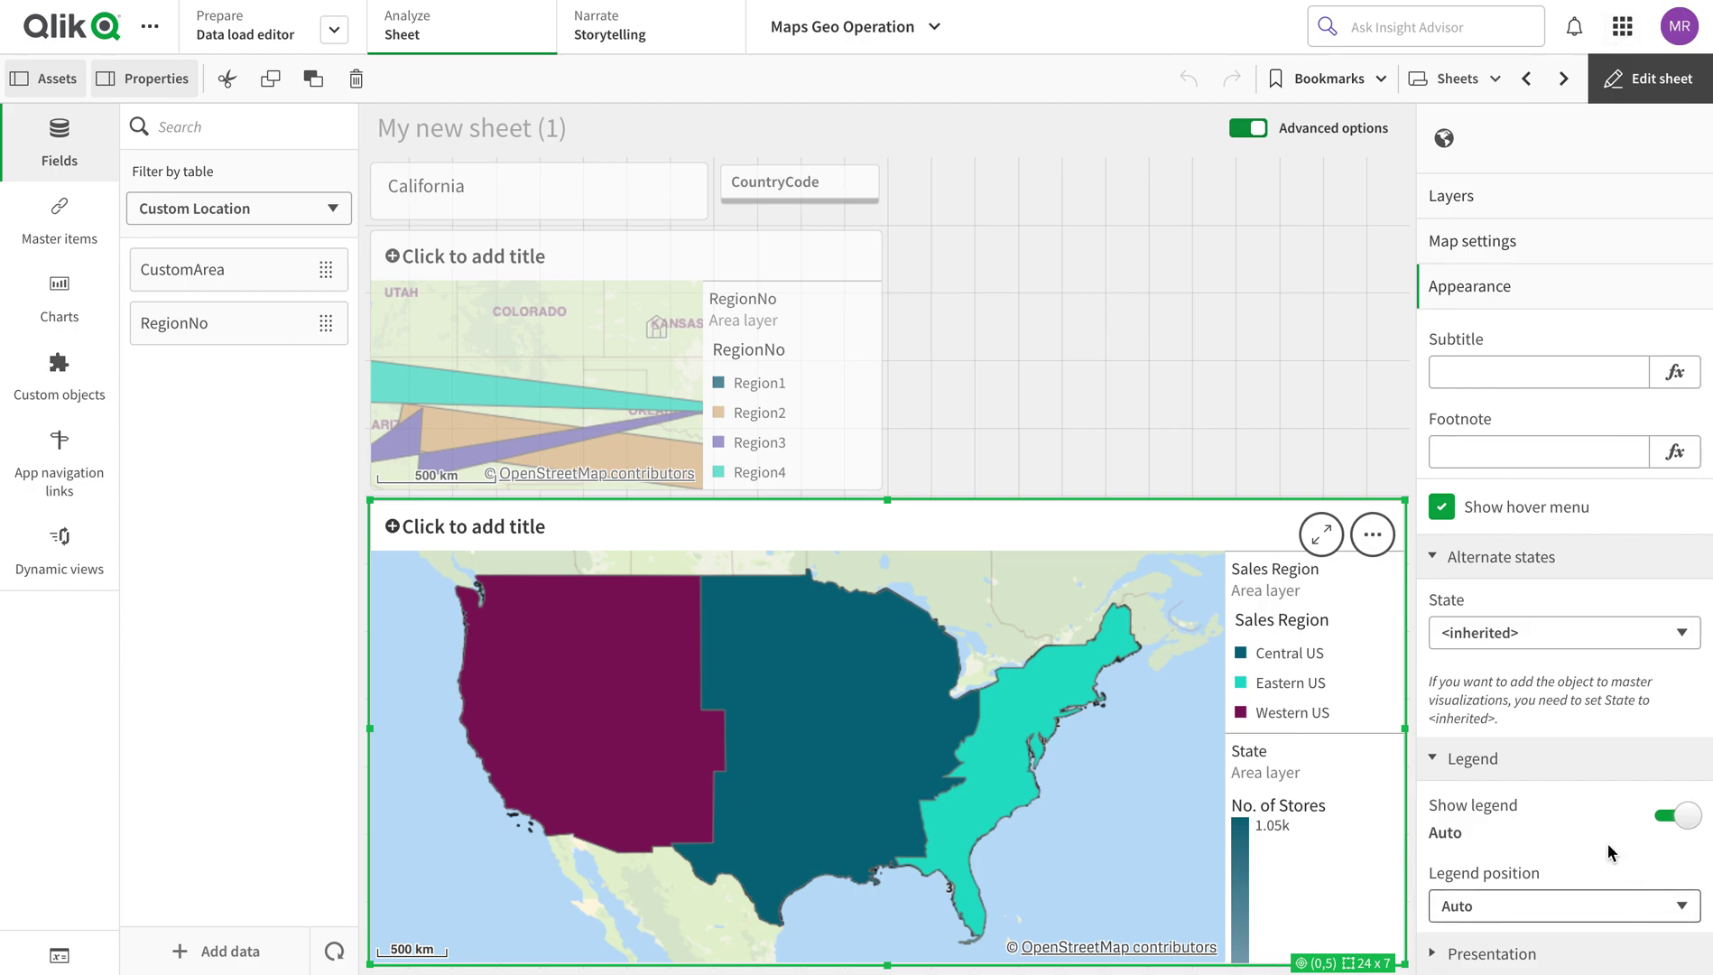
Try the map legend switched off, turn it back on, and set the legend position to Top
click(1676, 815)
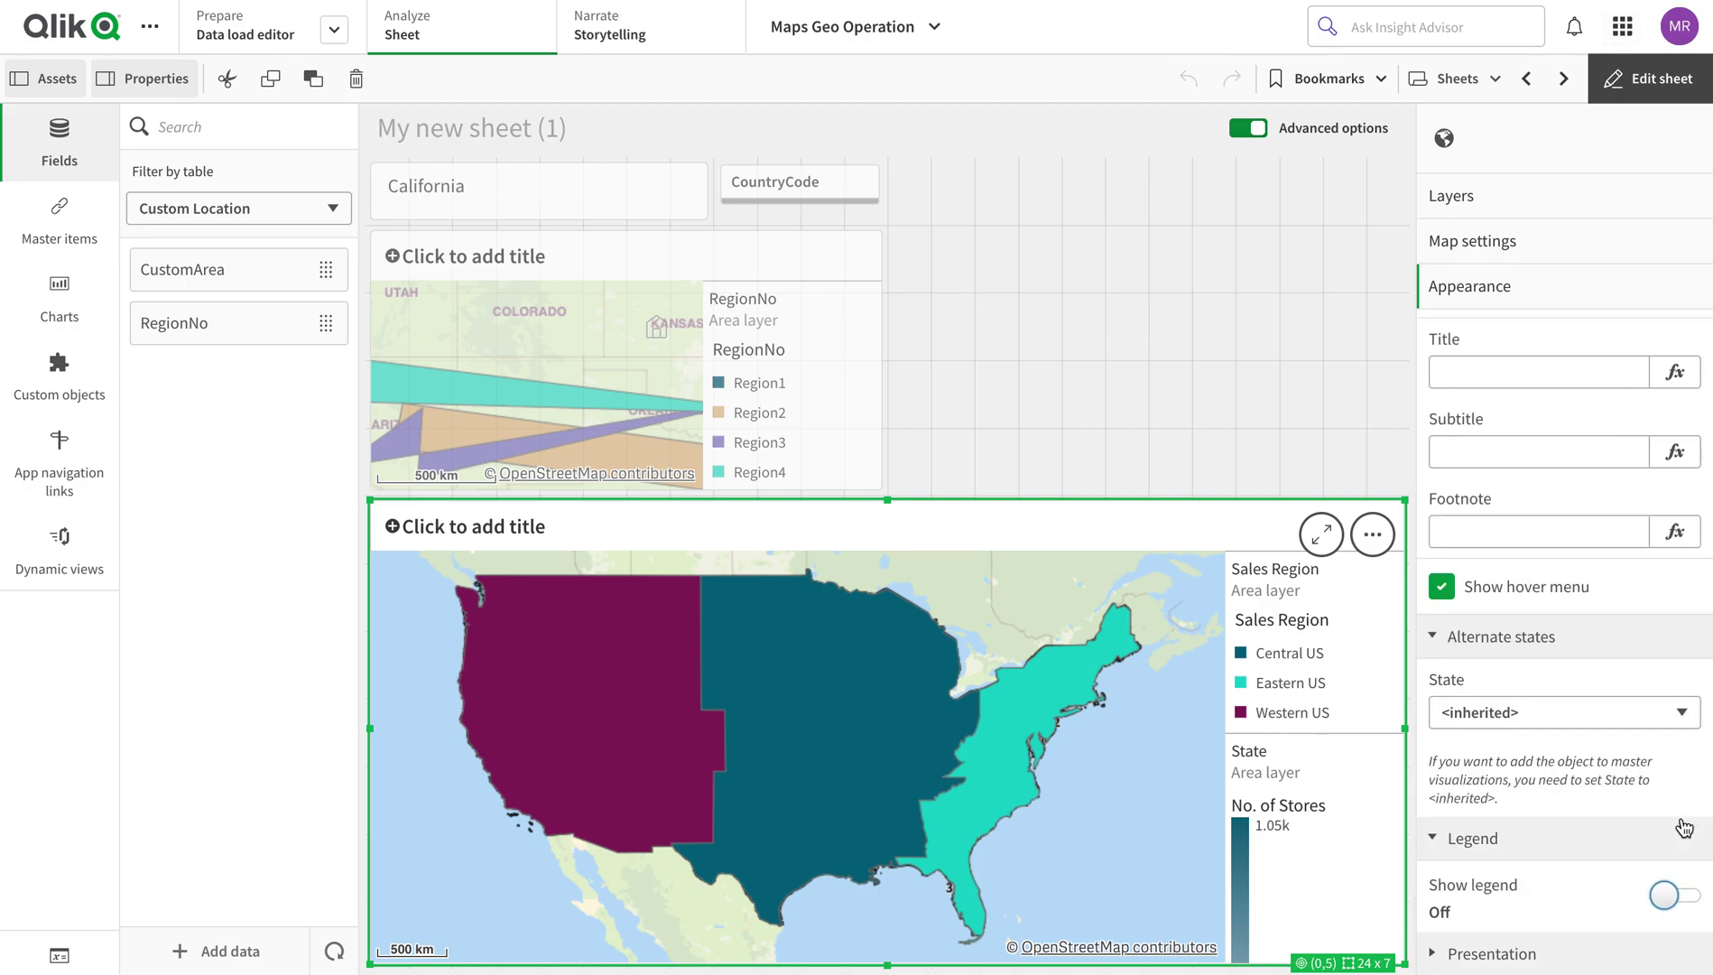
click(1678, 897)
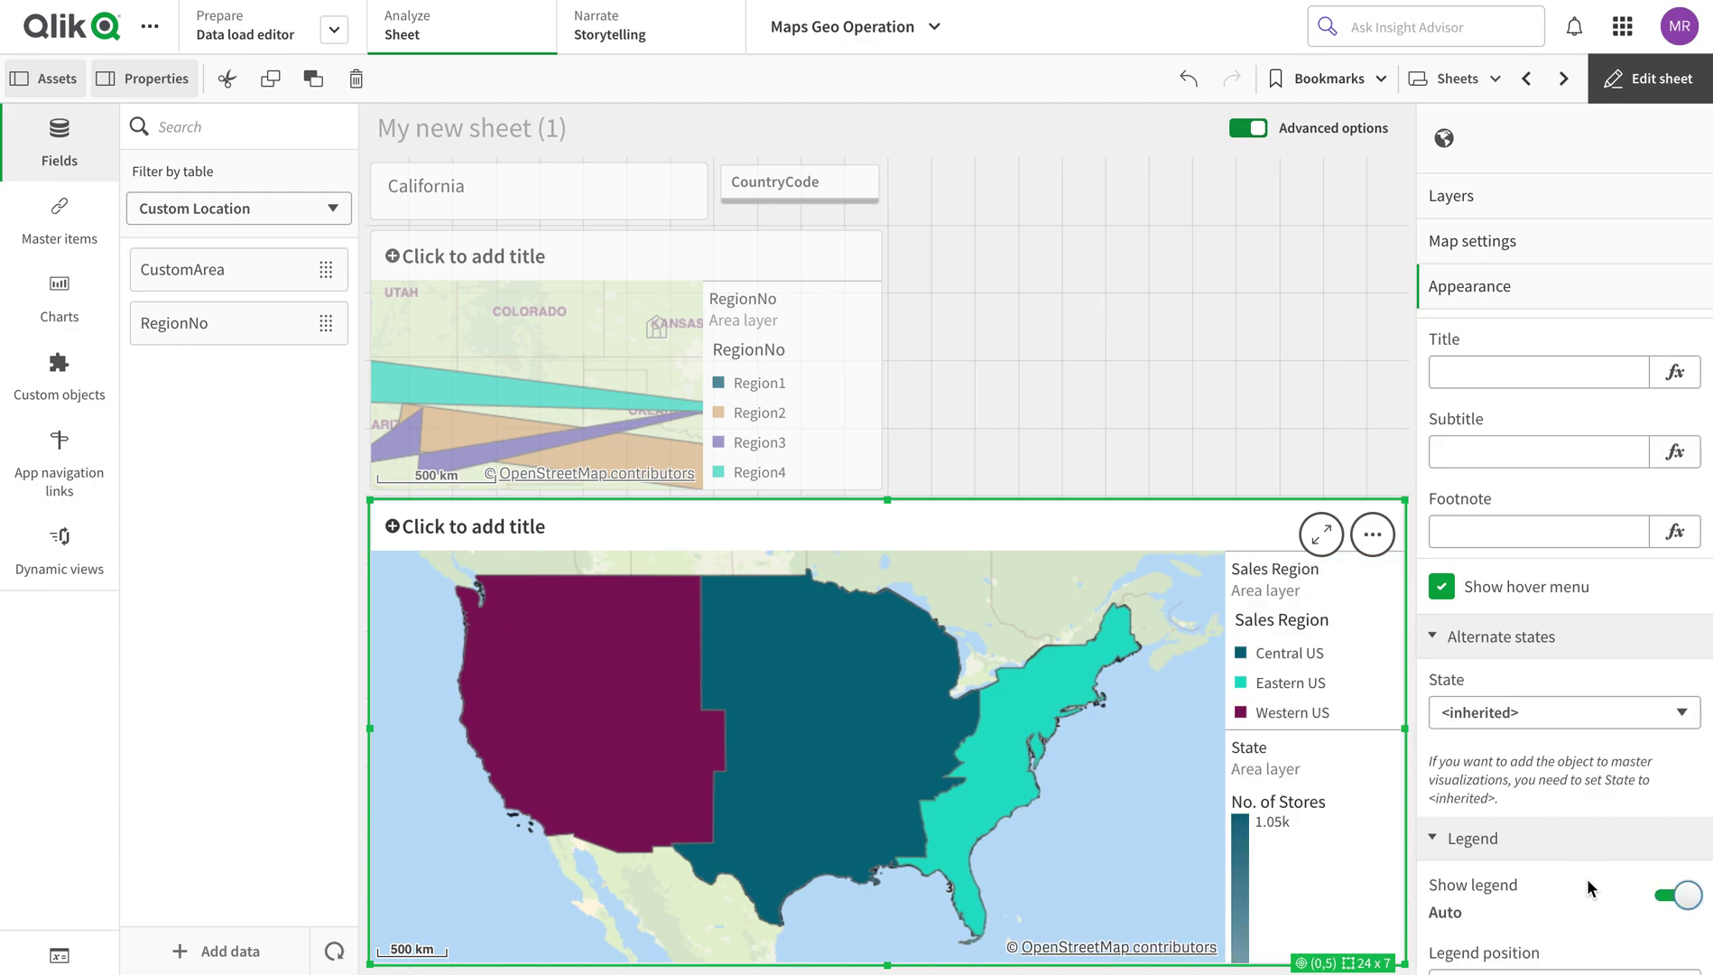
scroll(1587, 878, down, 1)
click(1585, 893)
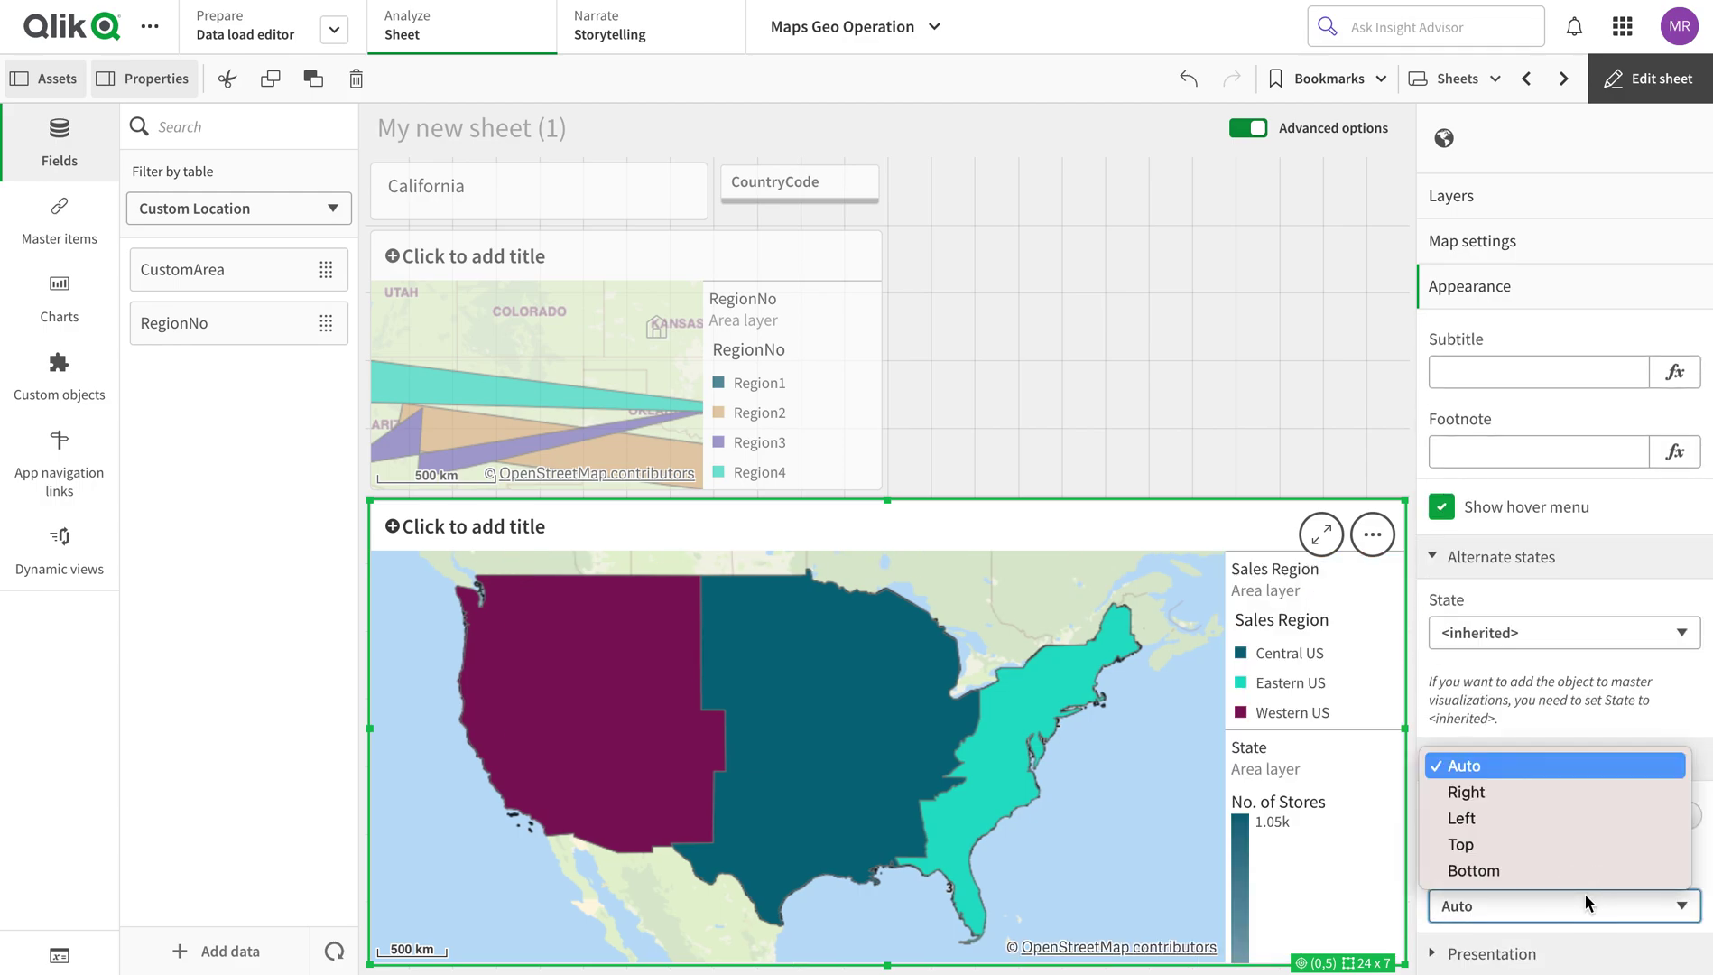
click(1507, 785)
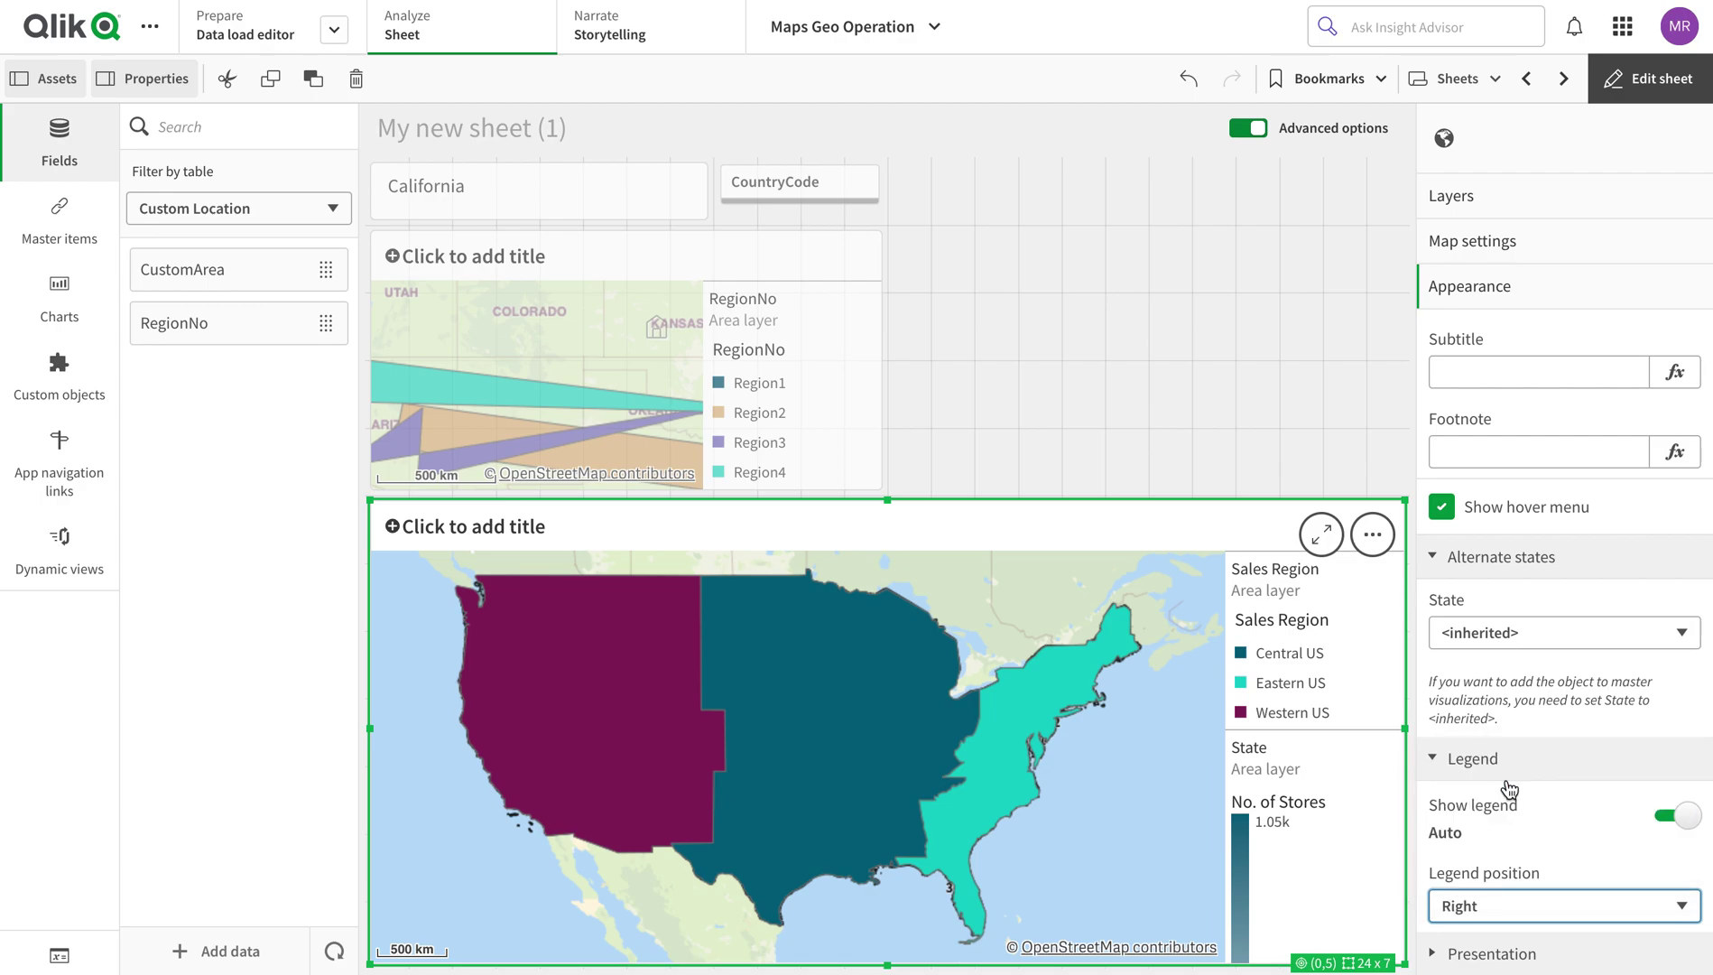
click(1556, 904)
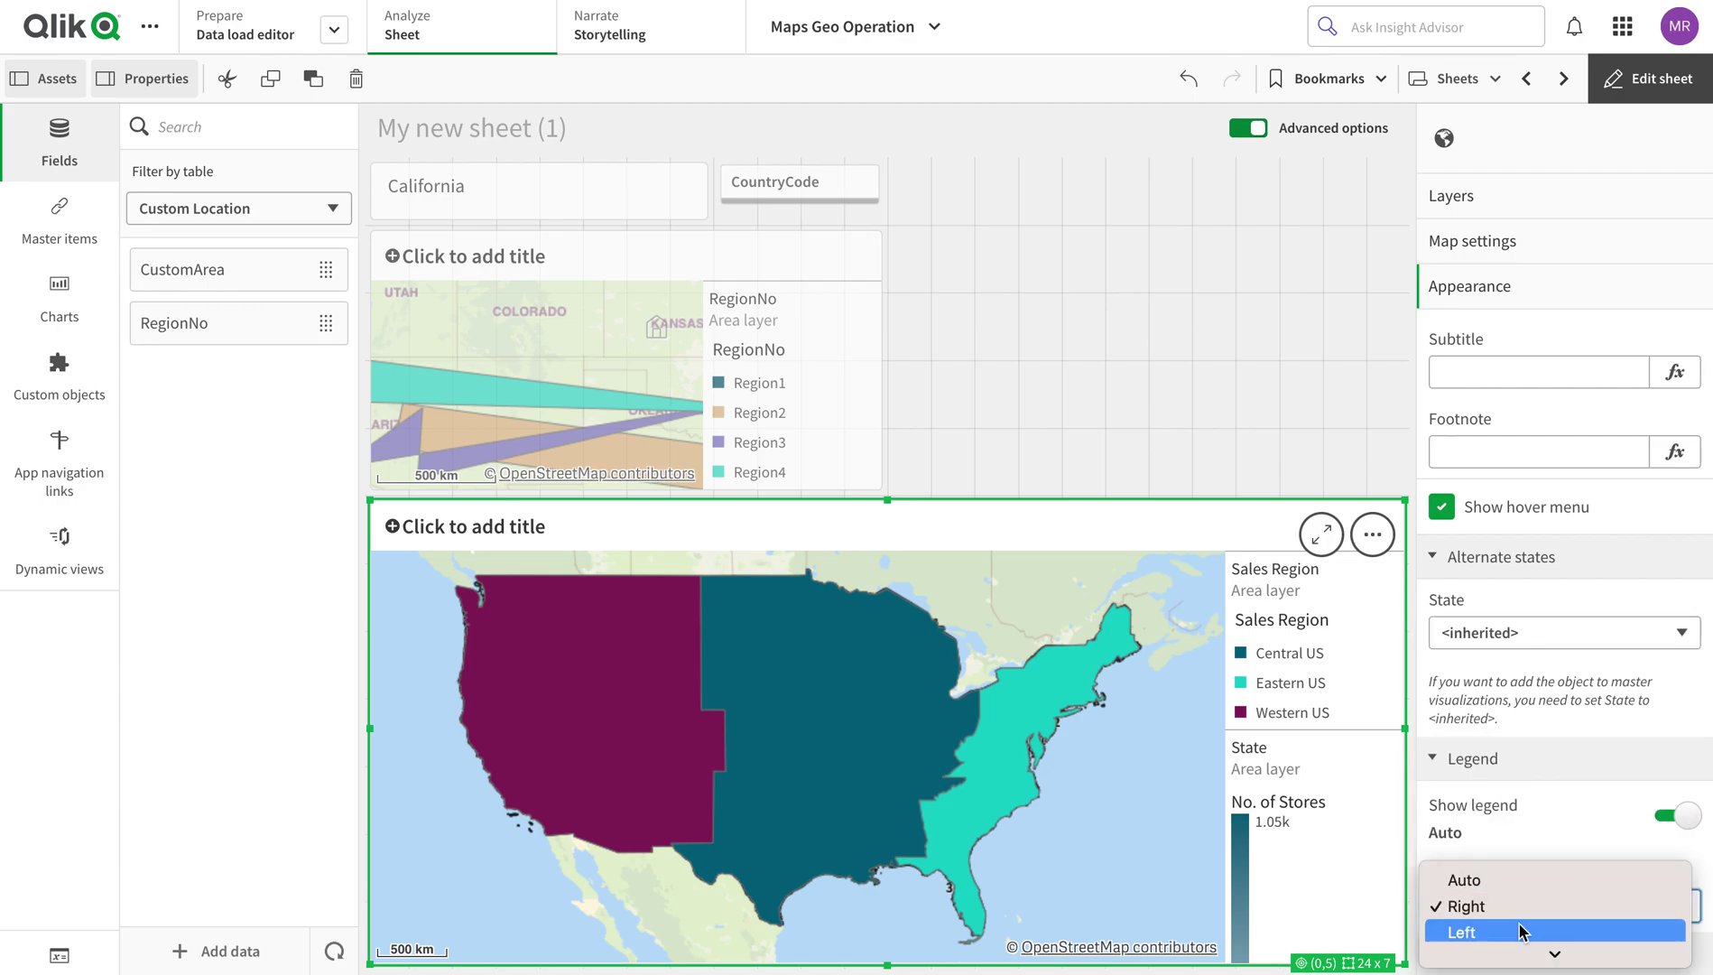
click(1513, 925)
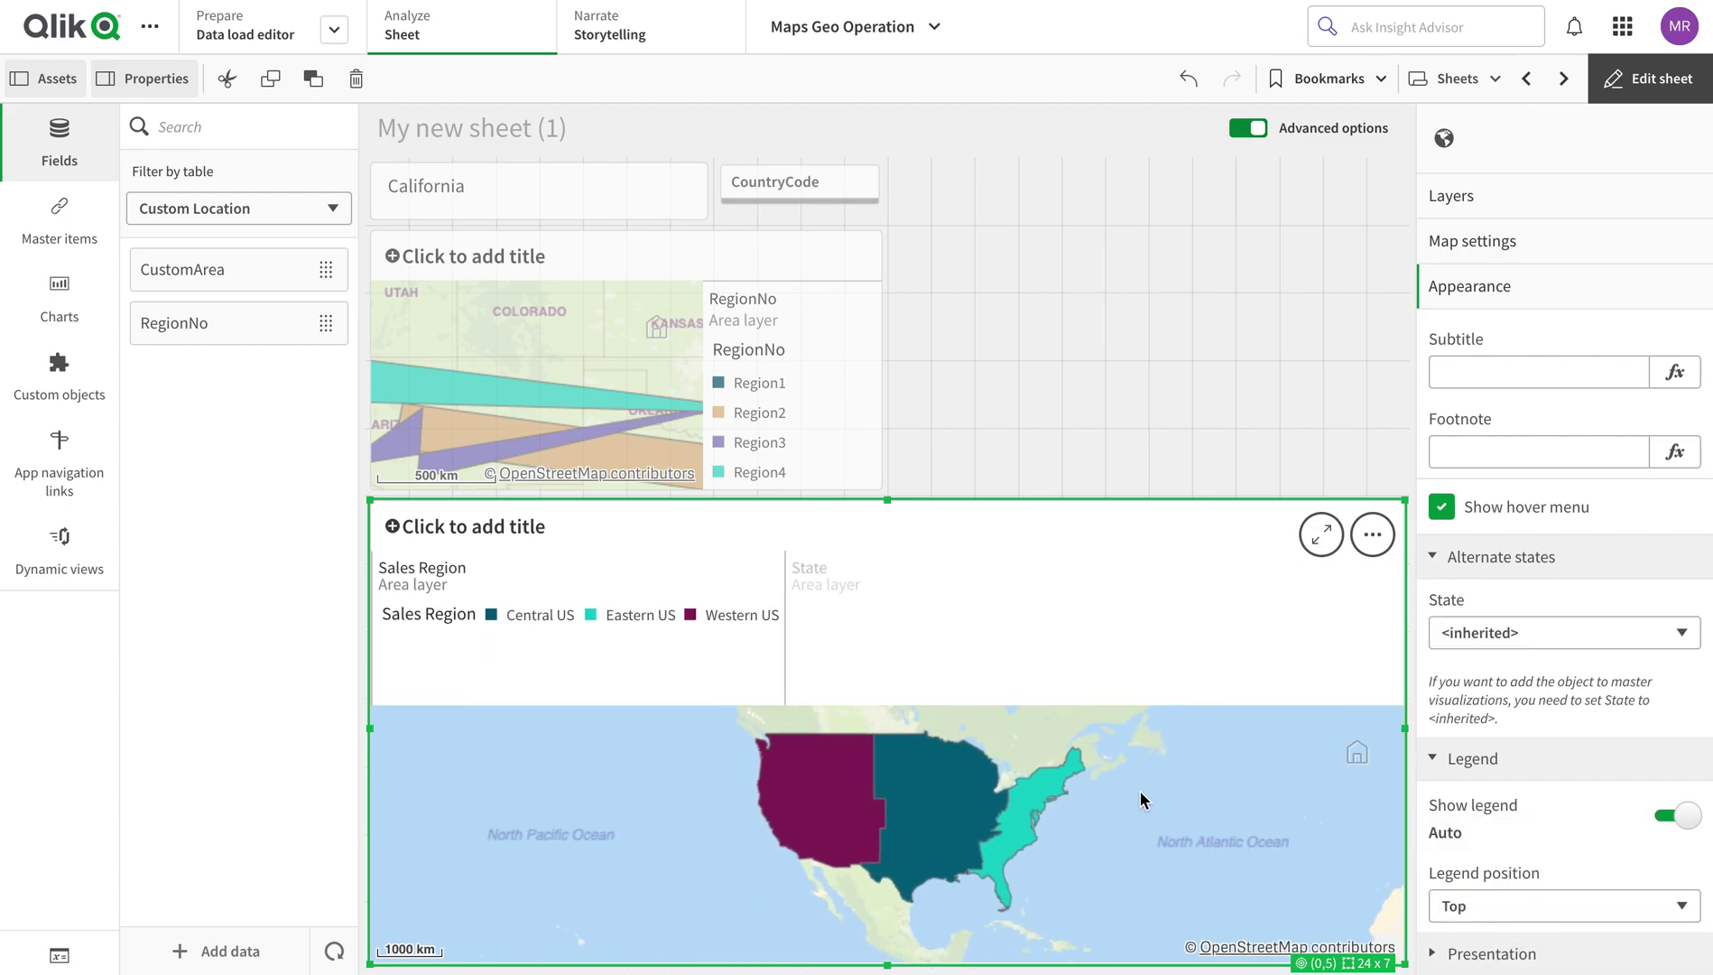
click(1141, 791)
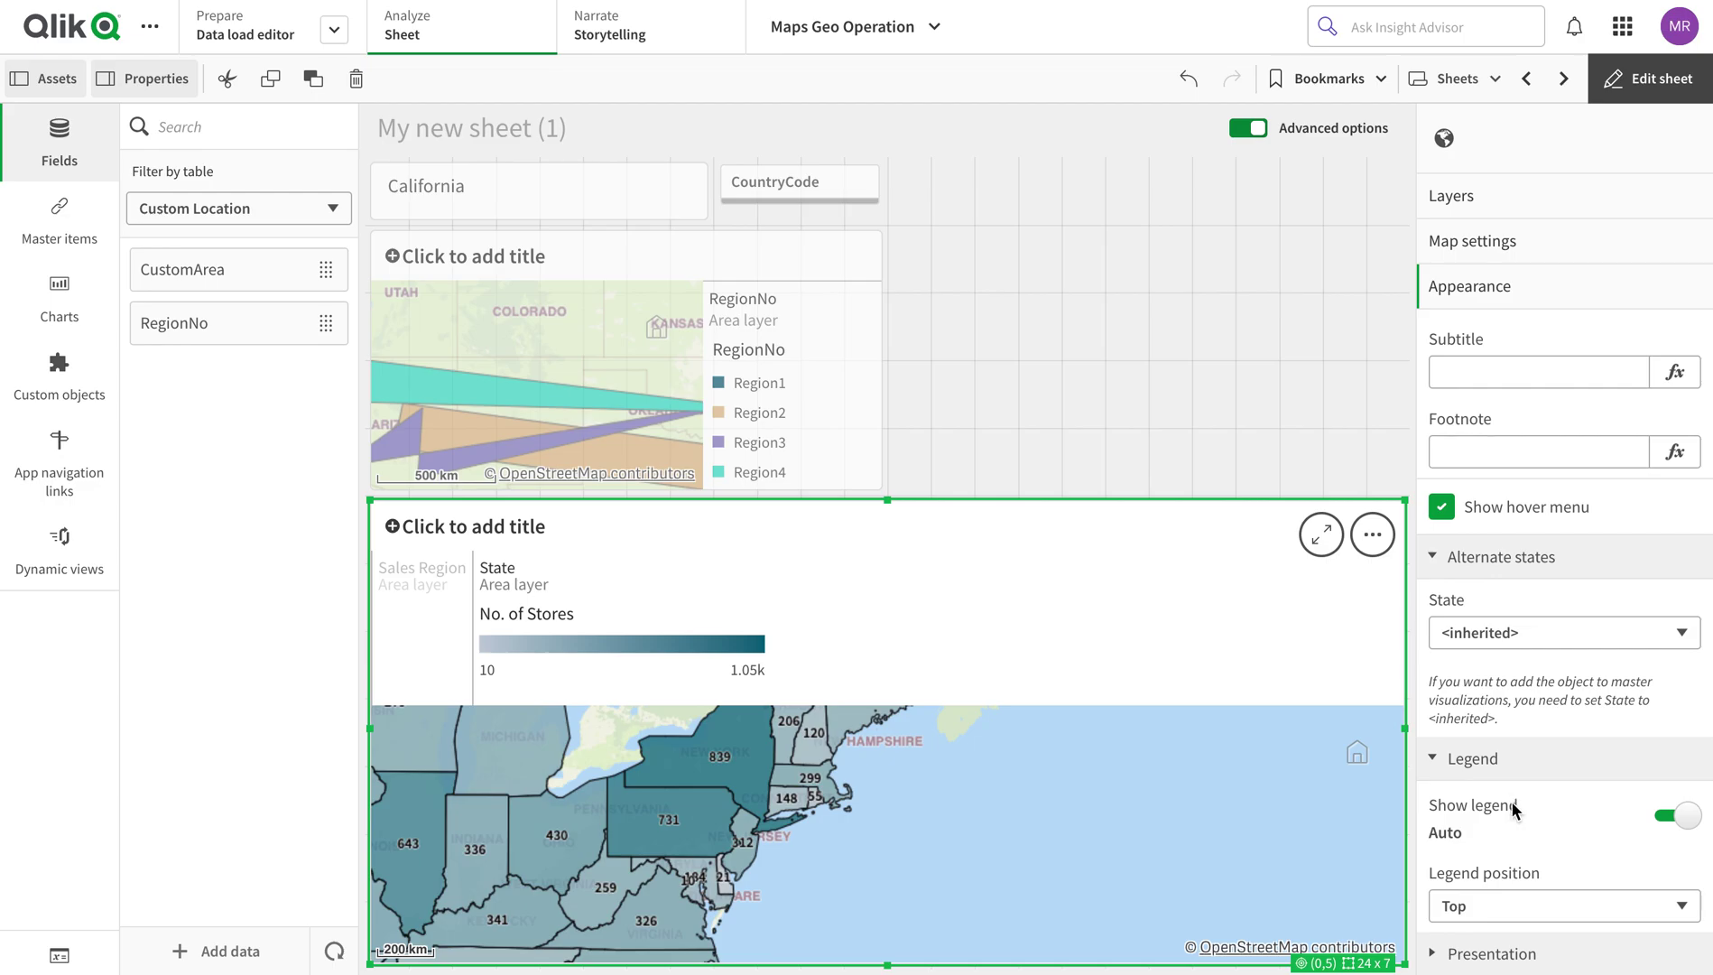
Open the map's presentation options and examine the styling settings for title, subtitle and footnote
click(1516, 952)
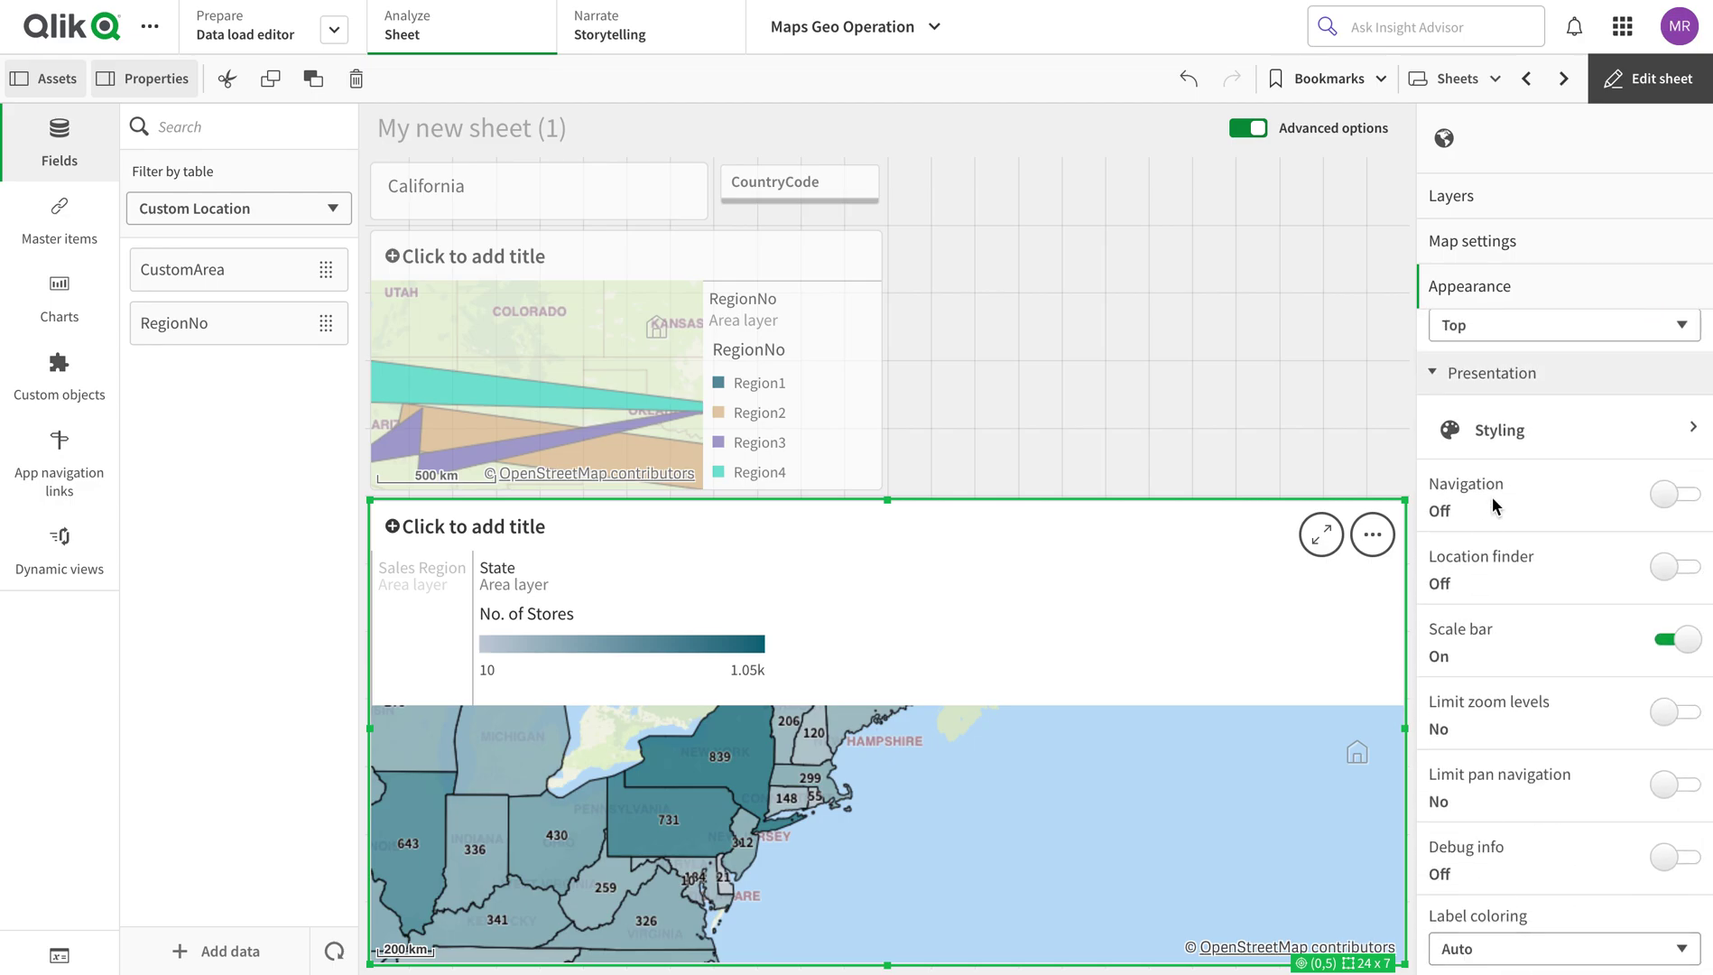
click(1523, 444)
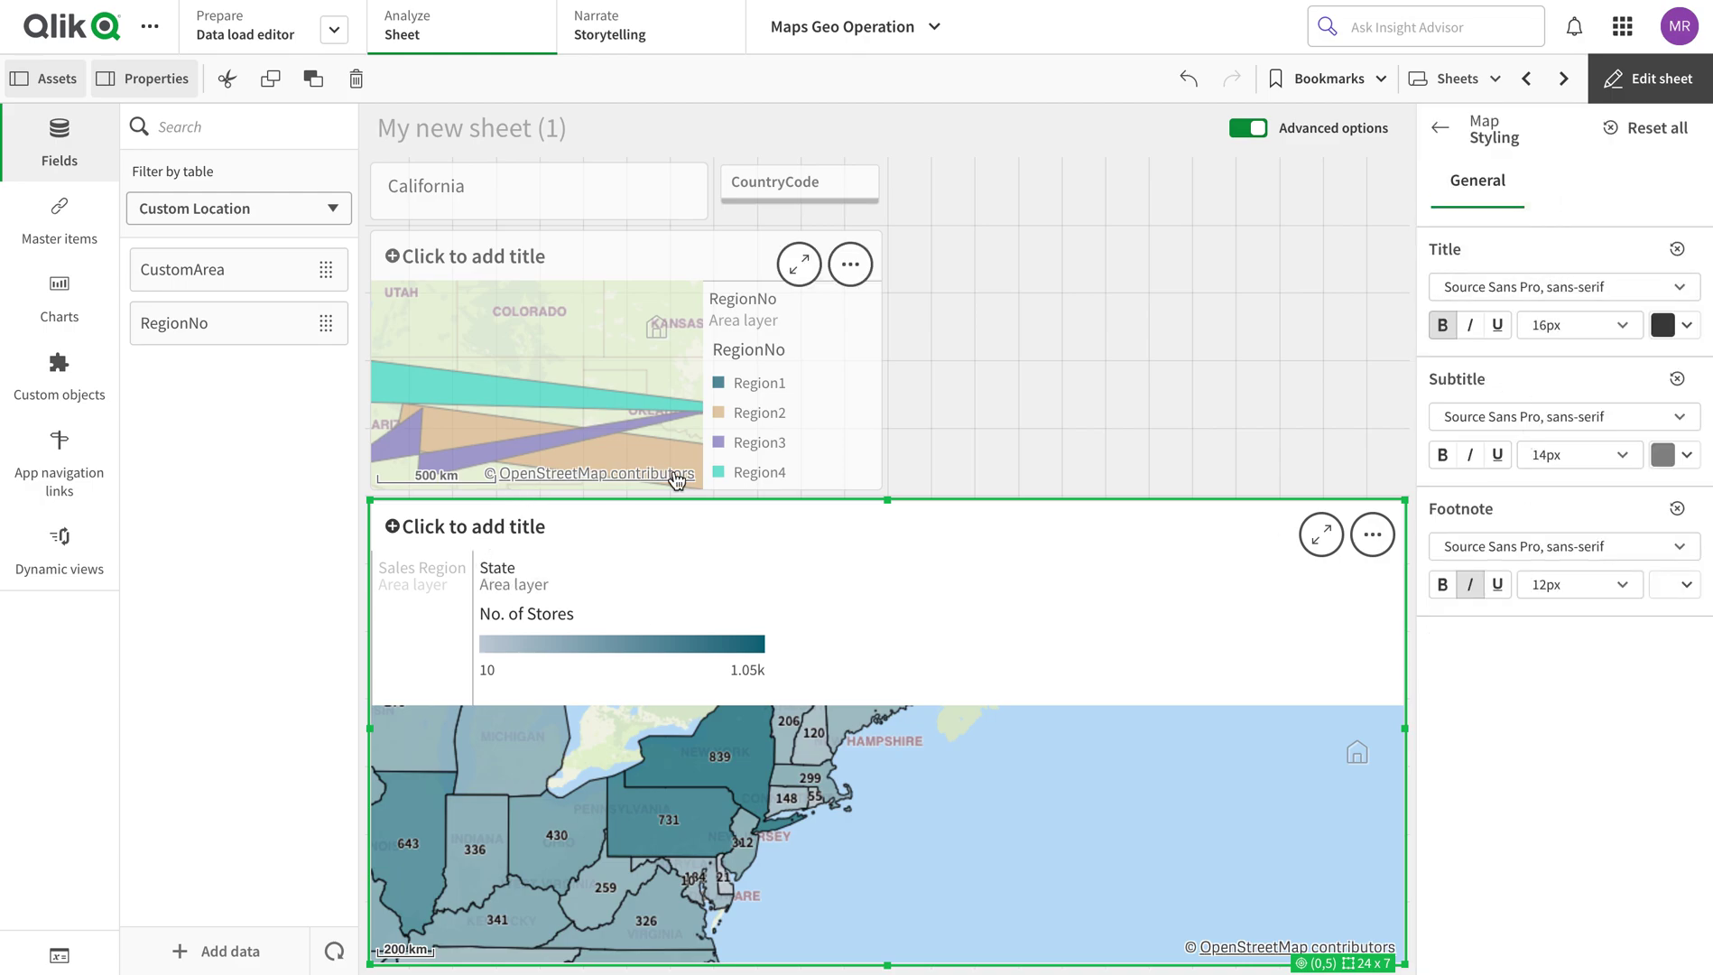
click(1440, 128)
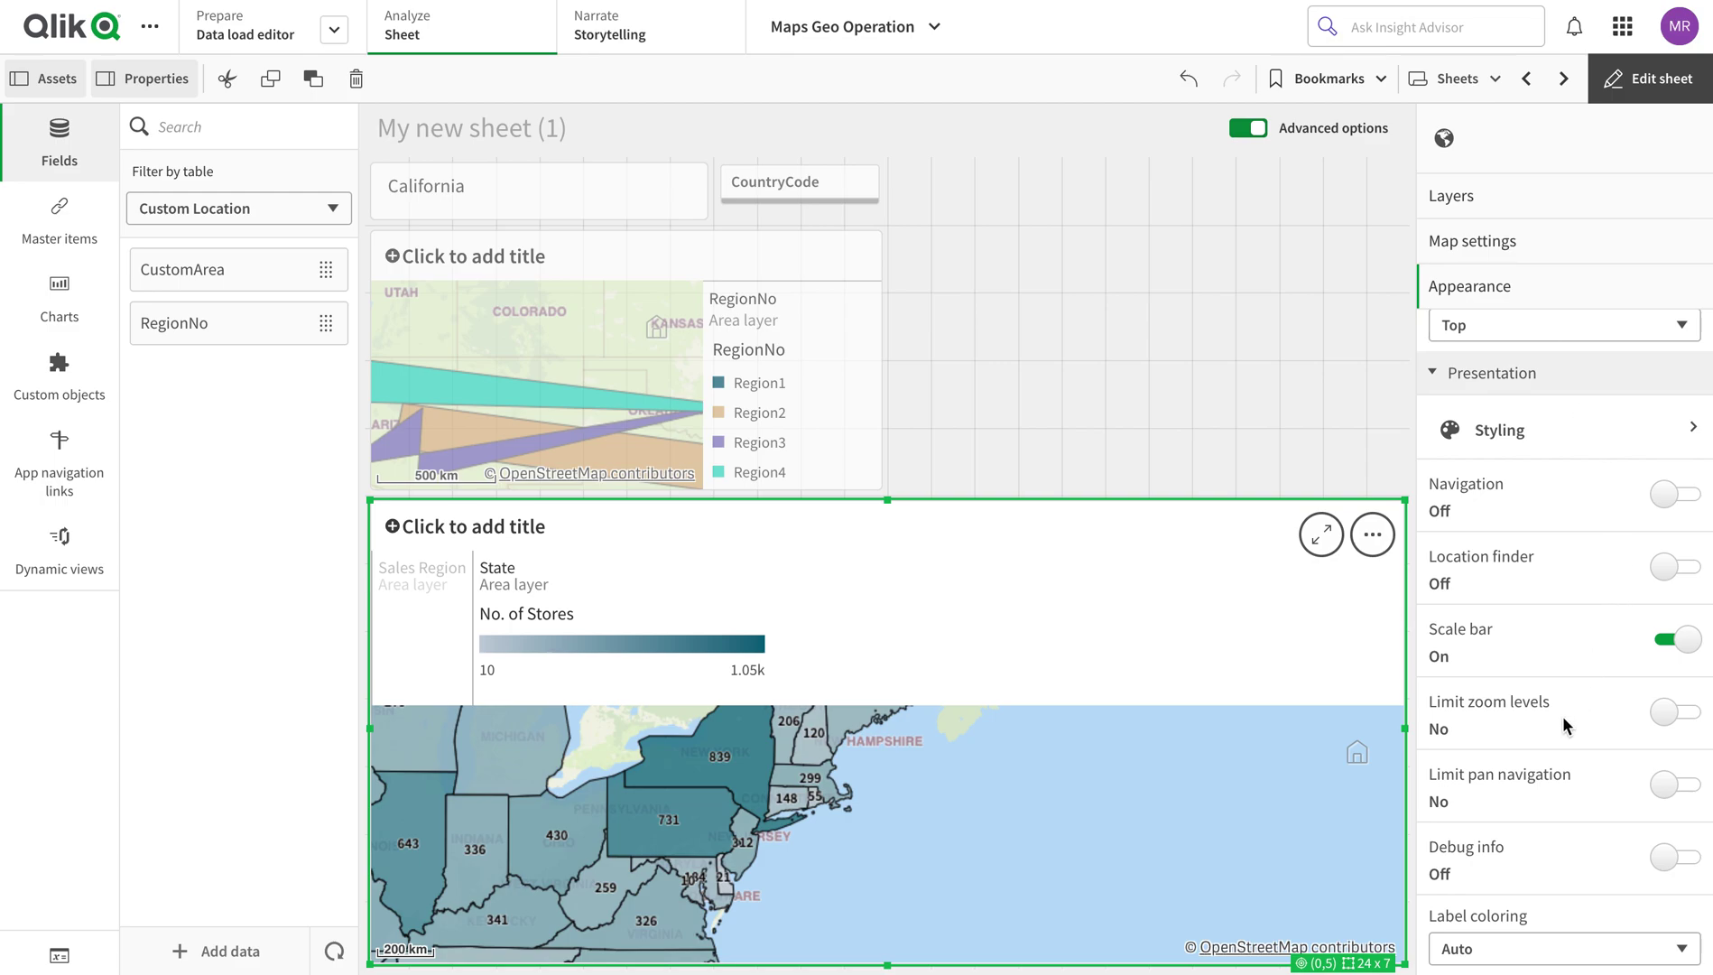
Turn on the map's navigation controls and view the expanded map outside edit mode
click(1680, 493)
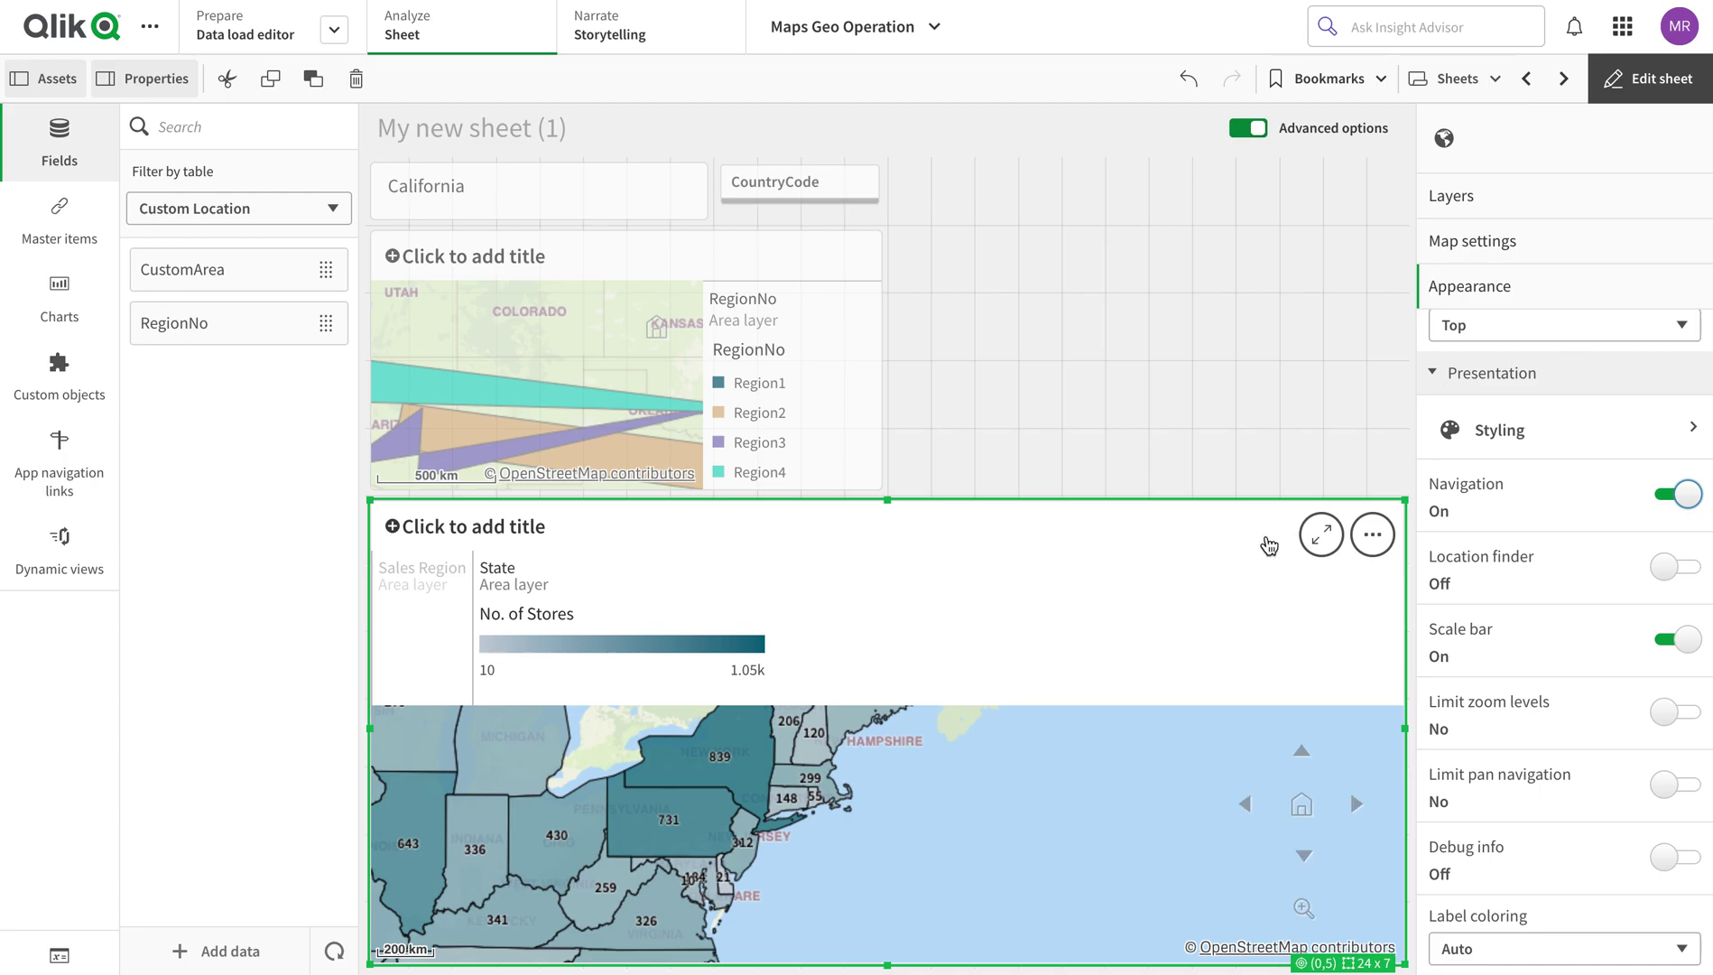
click(1321, 534)
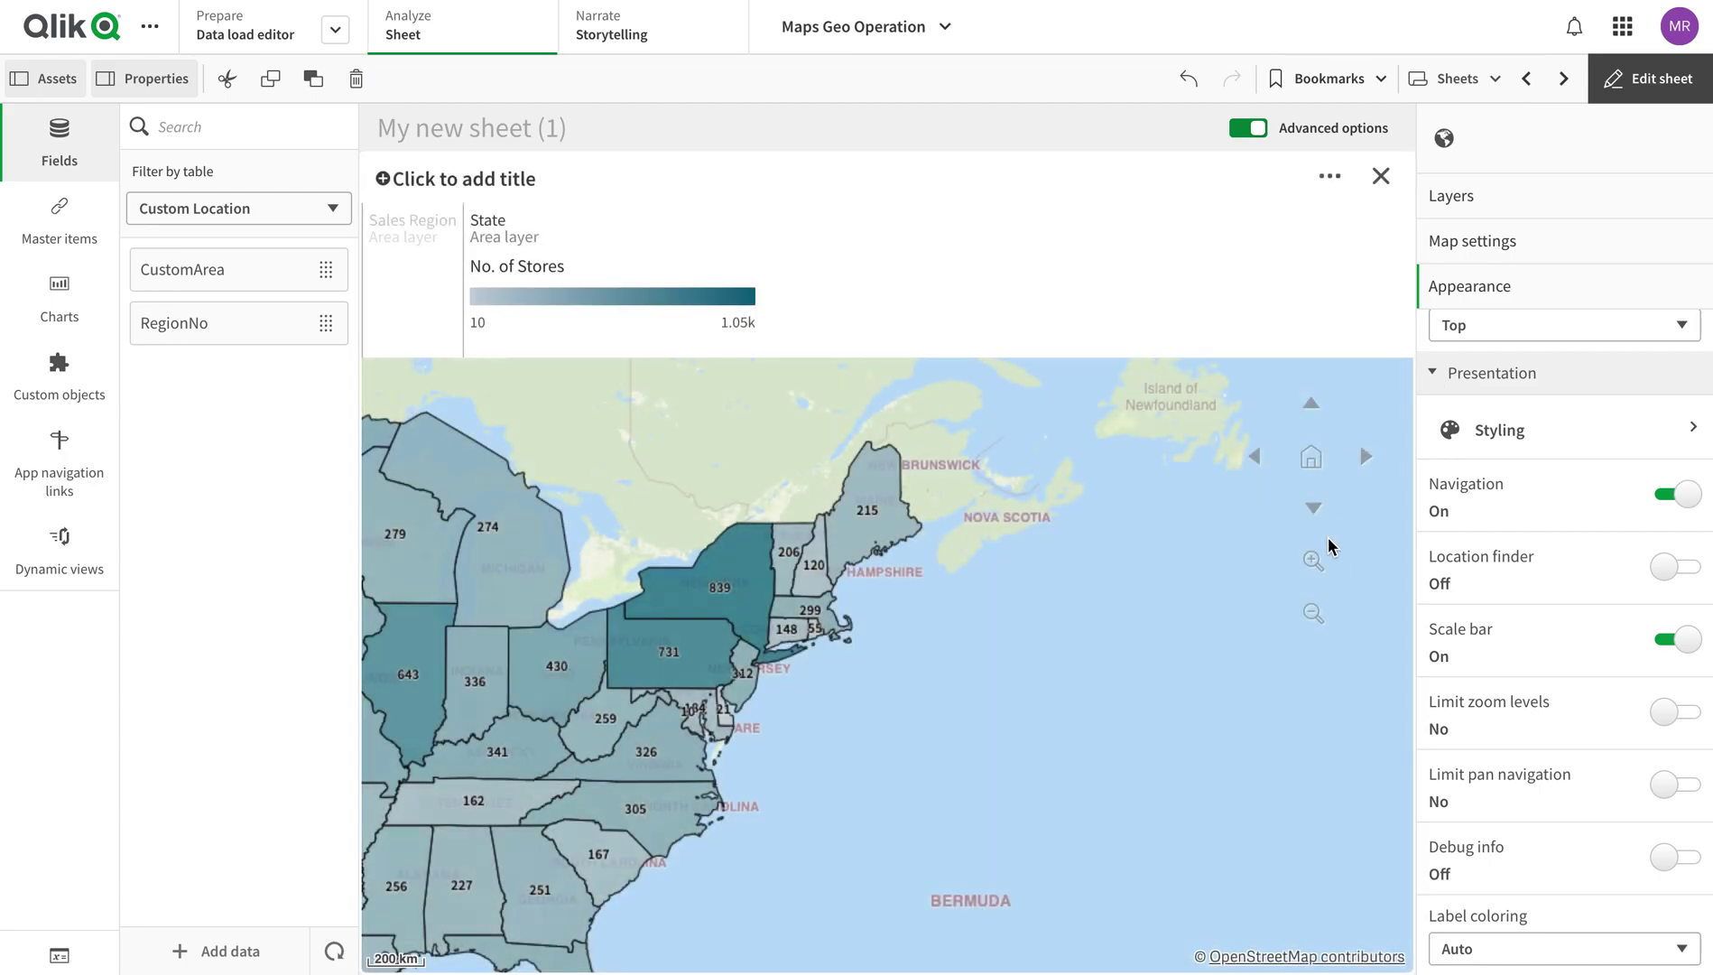
click(1616, 79)
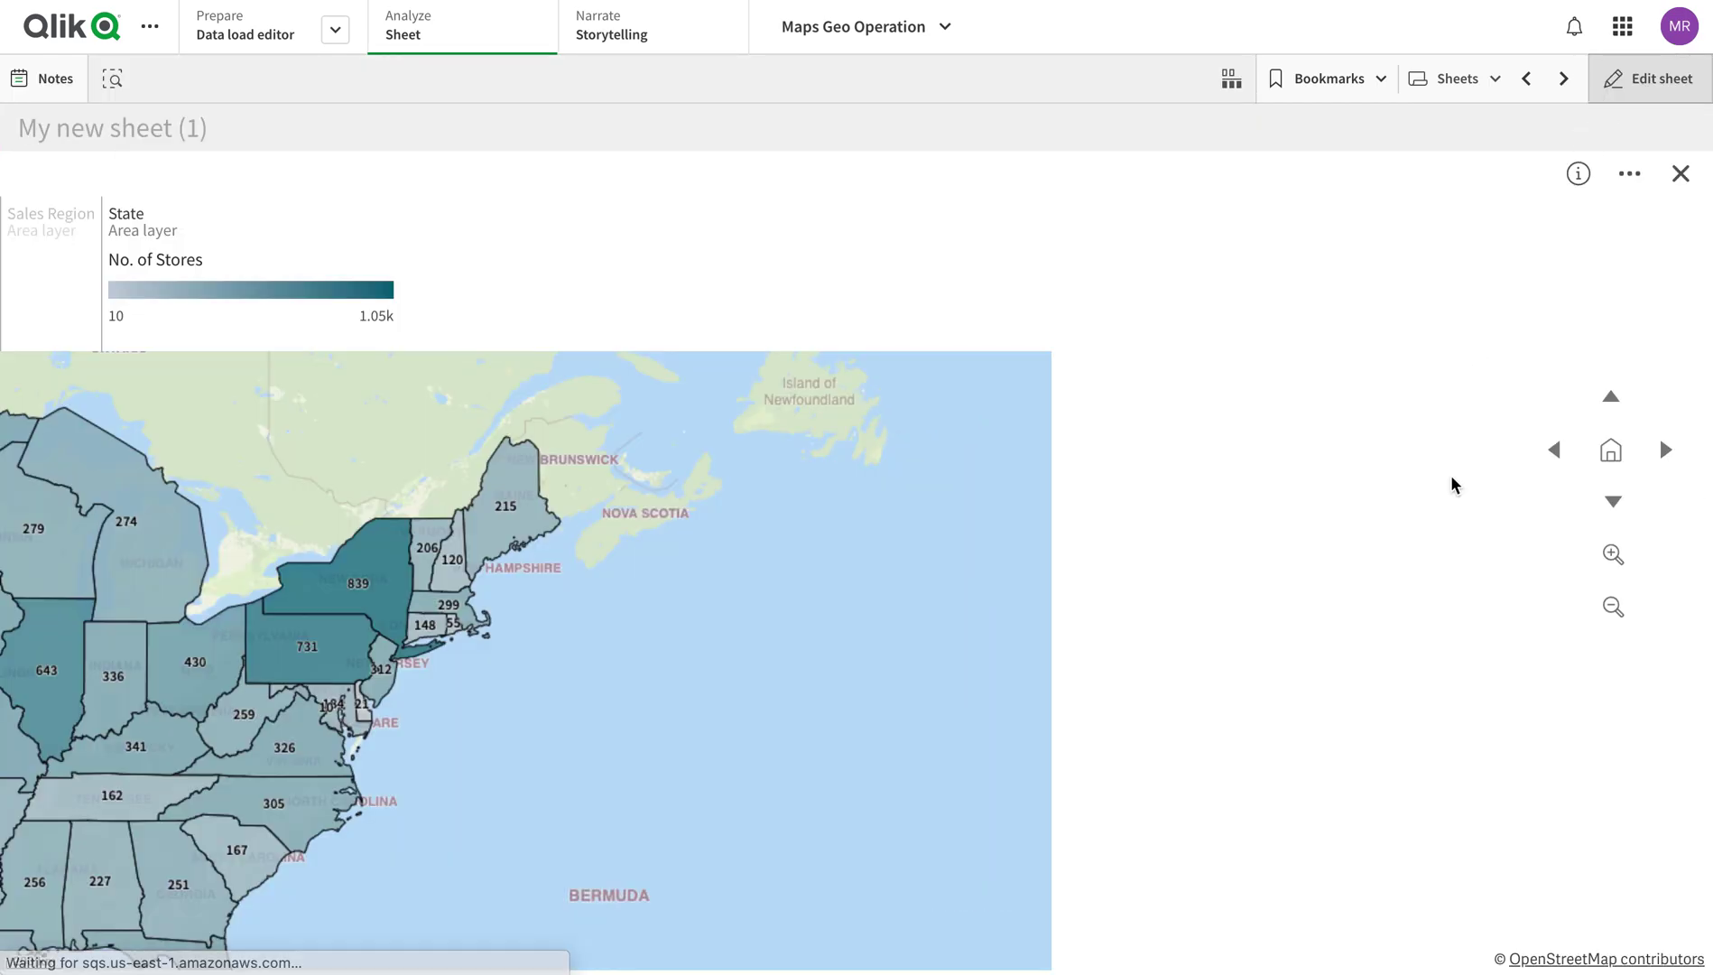
Test the map's navigation controls by zooming out to the whole world and back in to the eastern US states
click(1613, 605)
click(1613, 608)
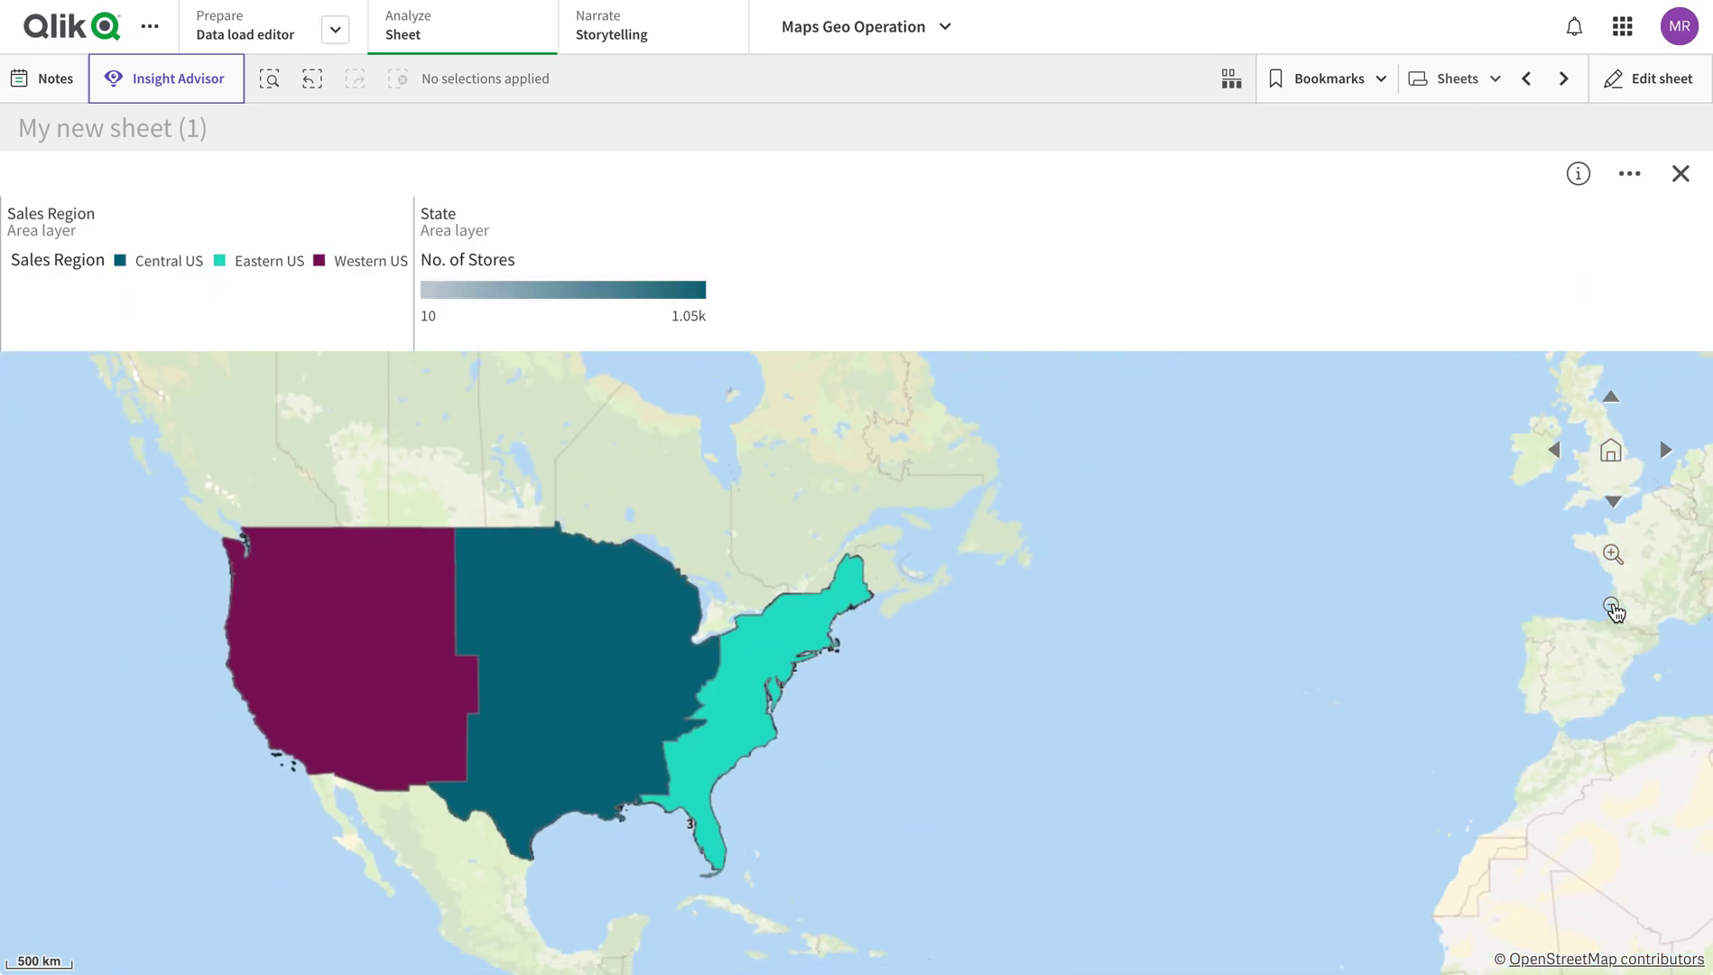
click(1612, 605)
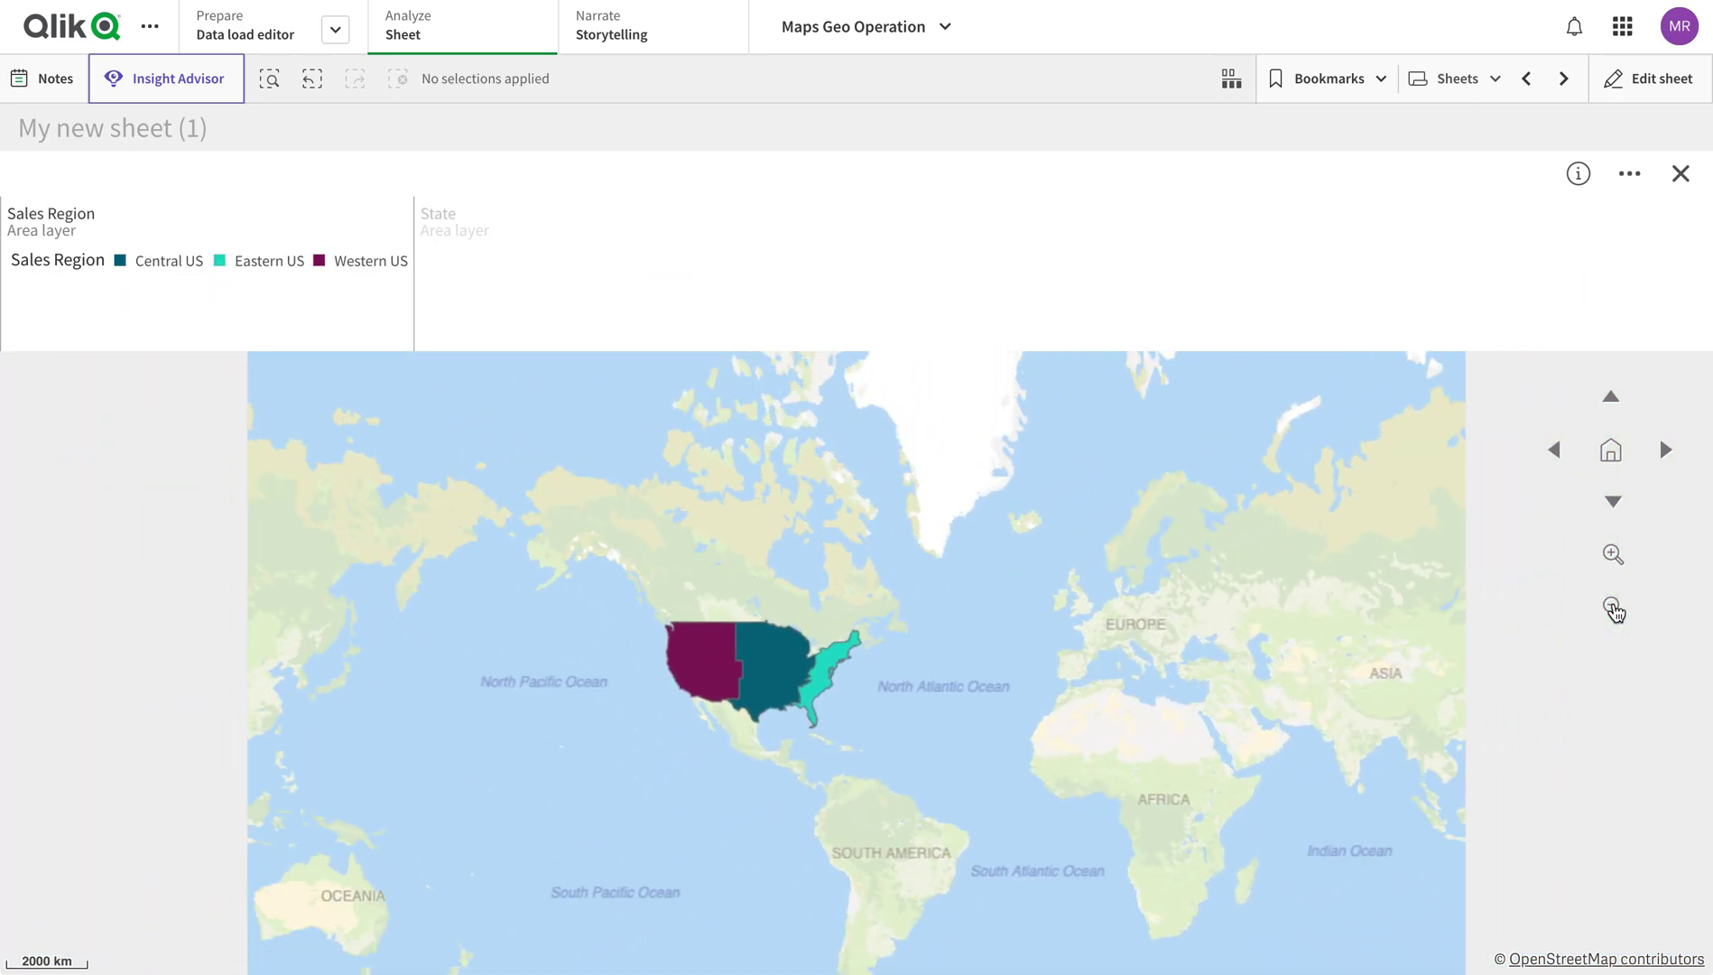
click(1613, 605)
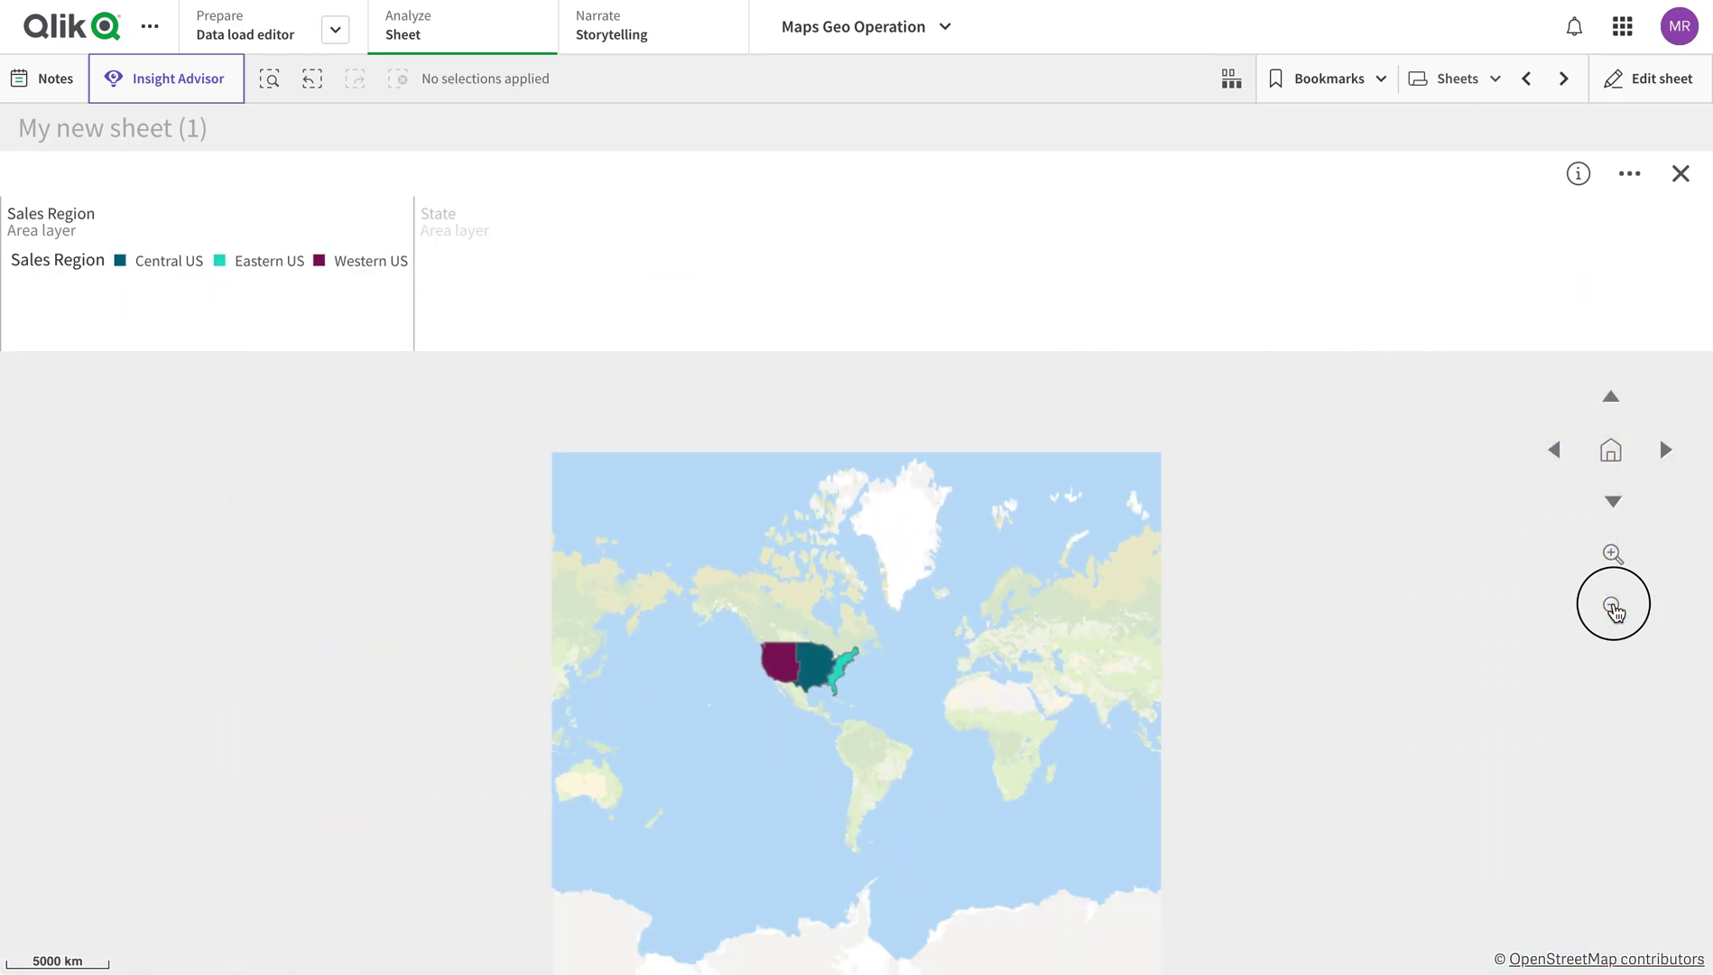
click(1613, 555)
click(1613, 555)
click(1613, 555)
click(1613, 555)
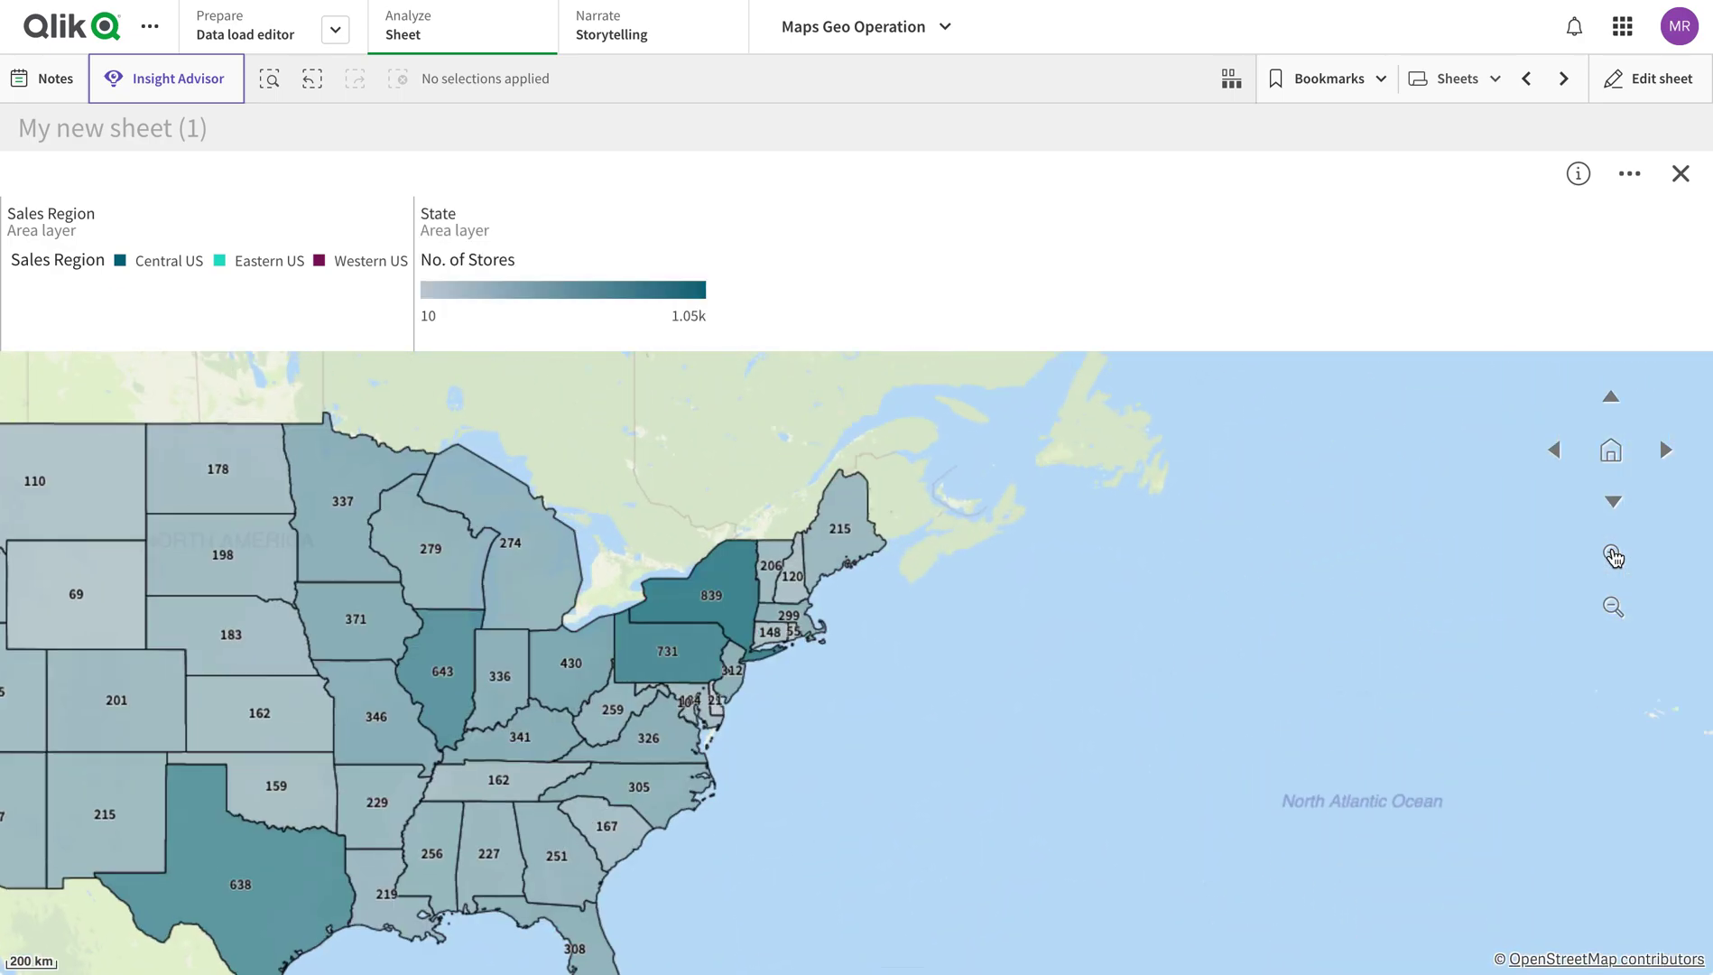
click(1612, 555)
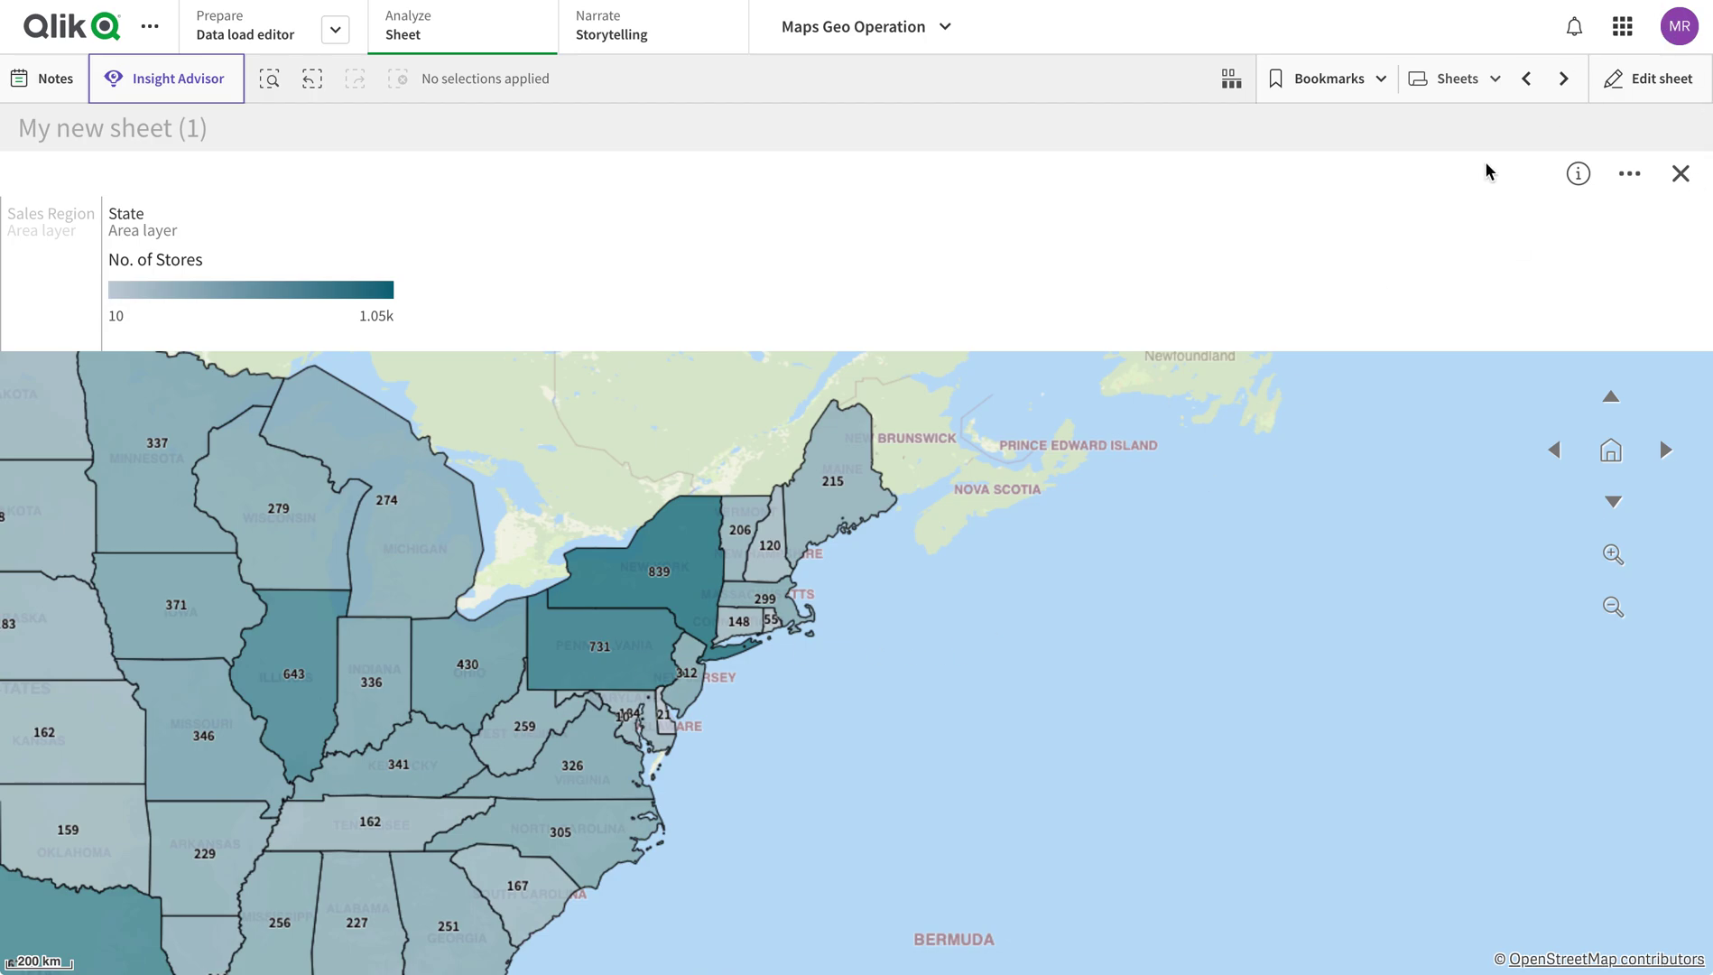
Return to edit mode and limit the map's zoom levels to between 2x and 12x zoom
click(1673, 82)
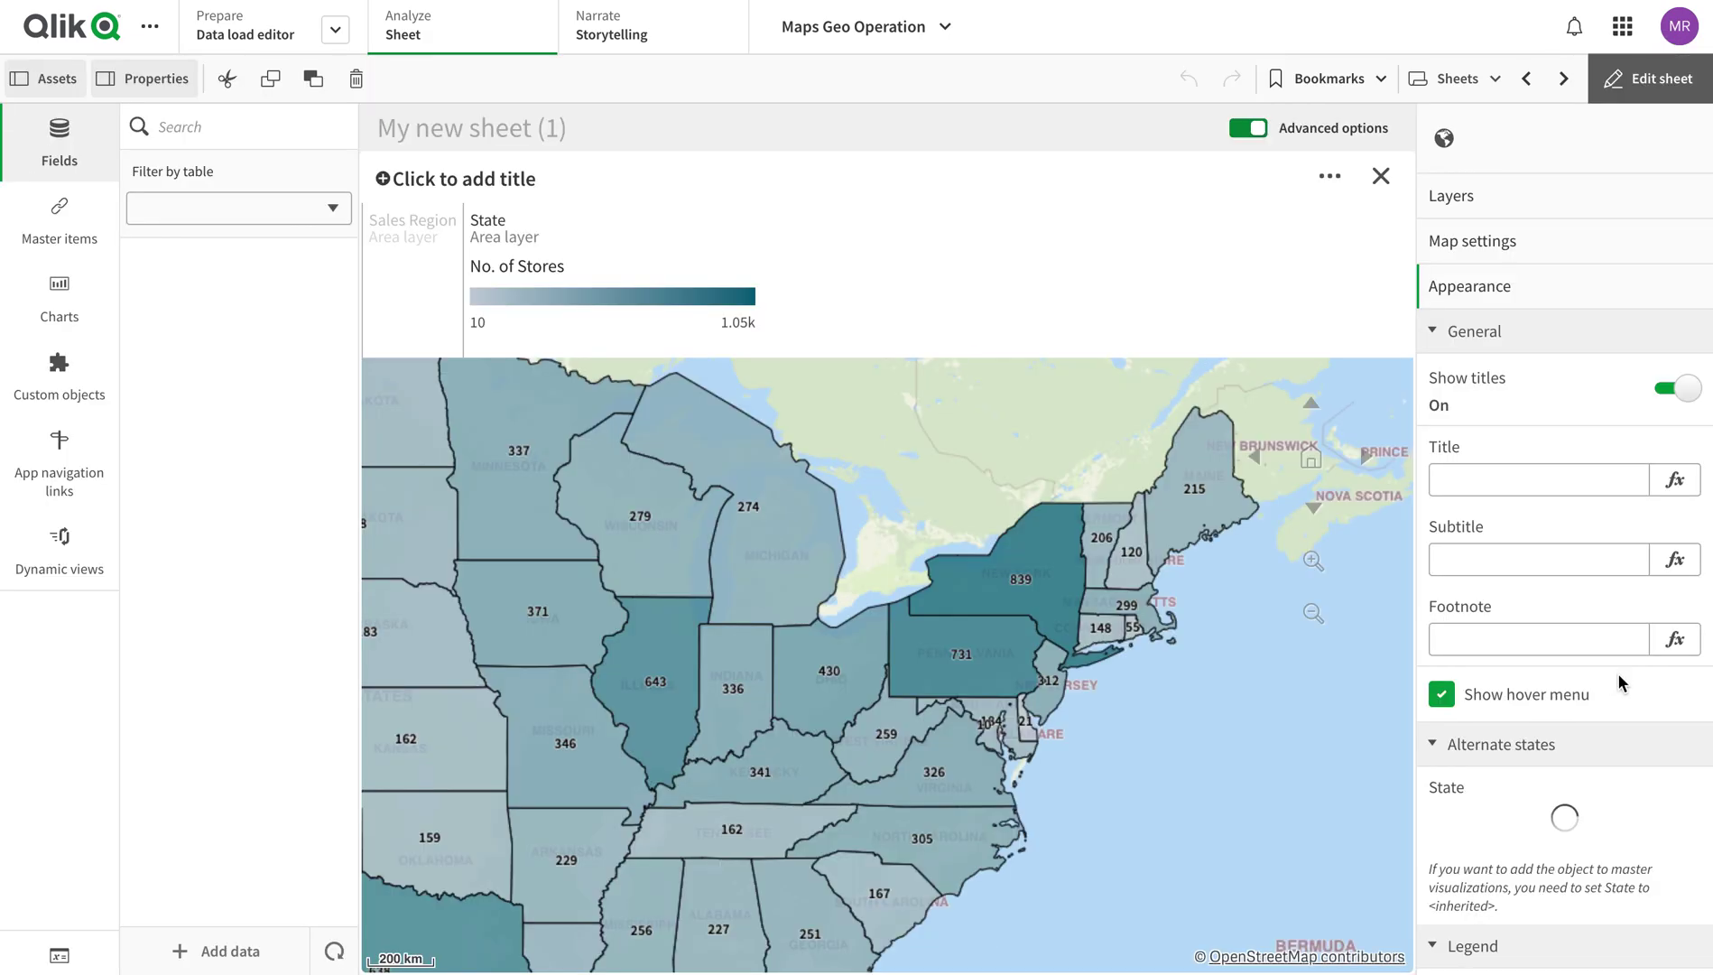
scroll(1579, 712, down, 5)
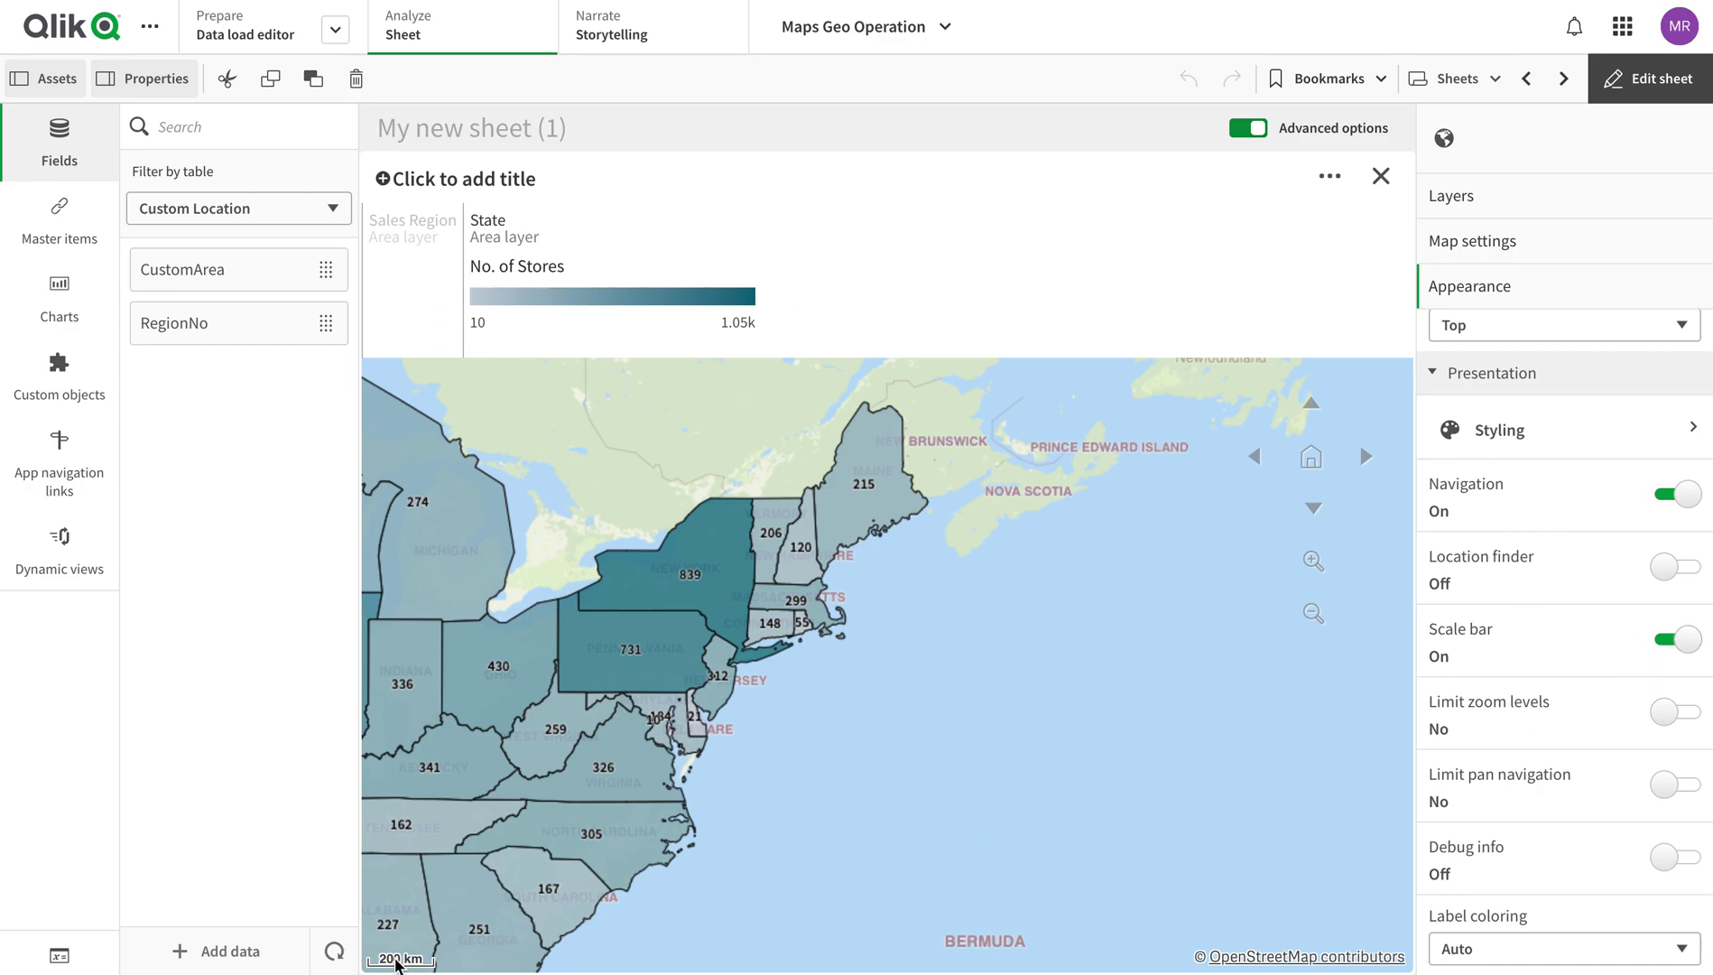
click(1675, 722)
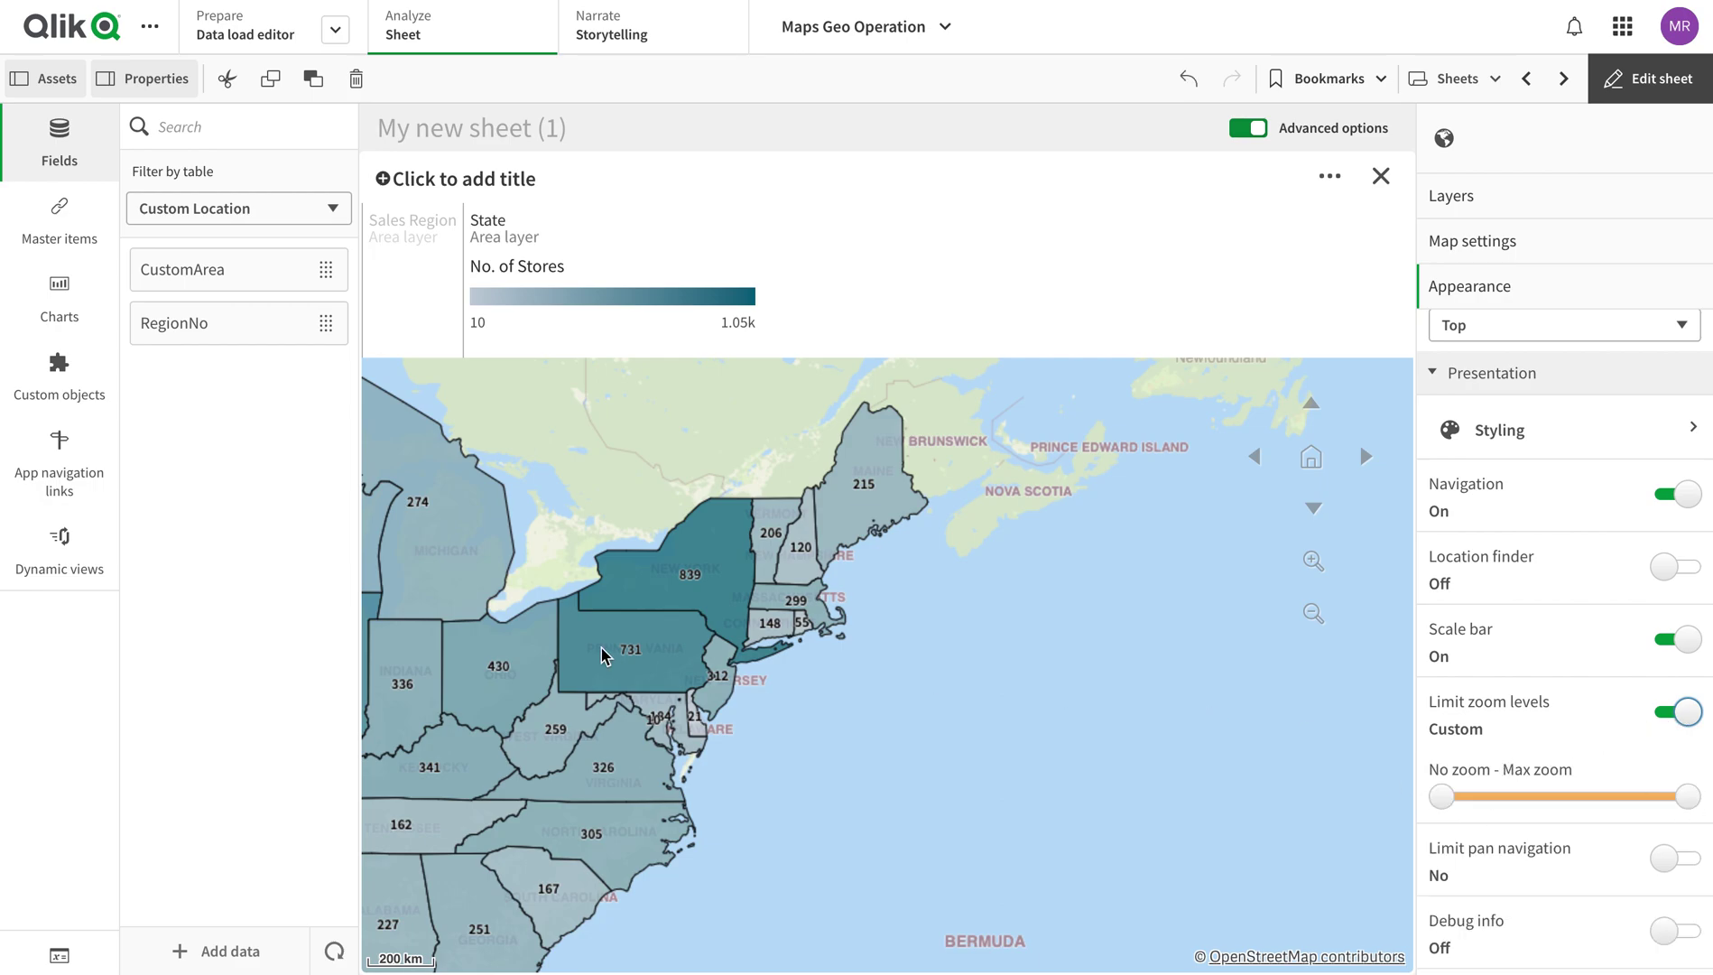
drag(1445, 801, 1471, 802)
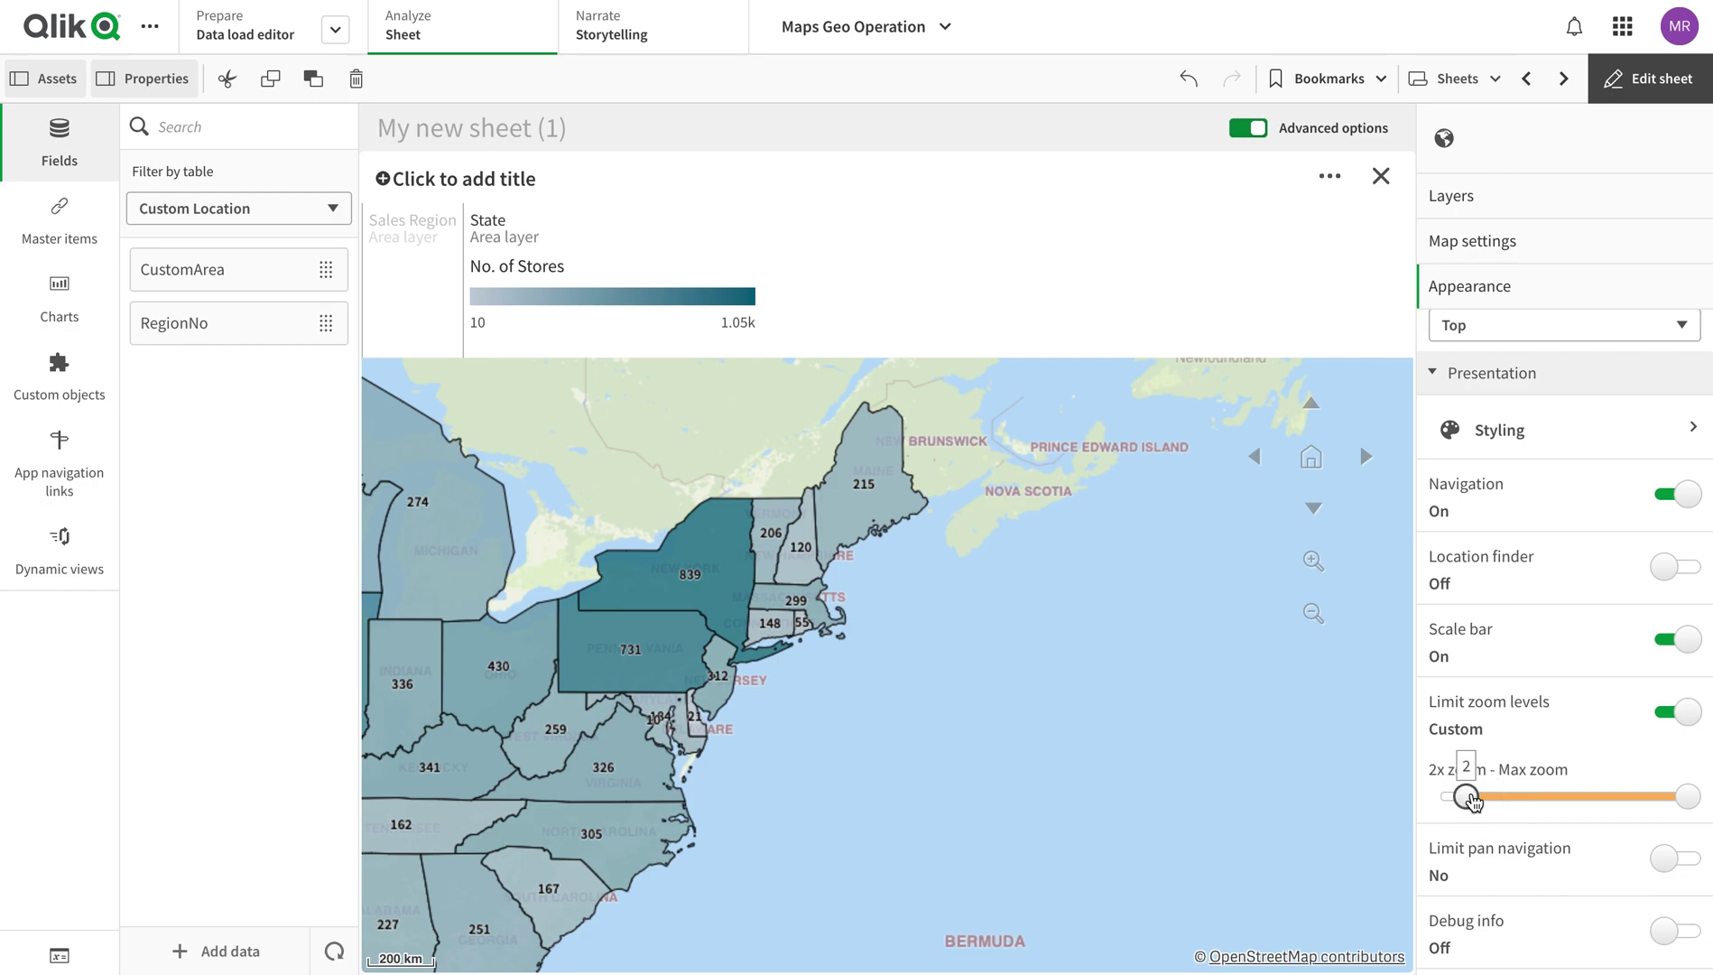
drag(1686, 796, 1589, 797)
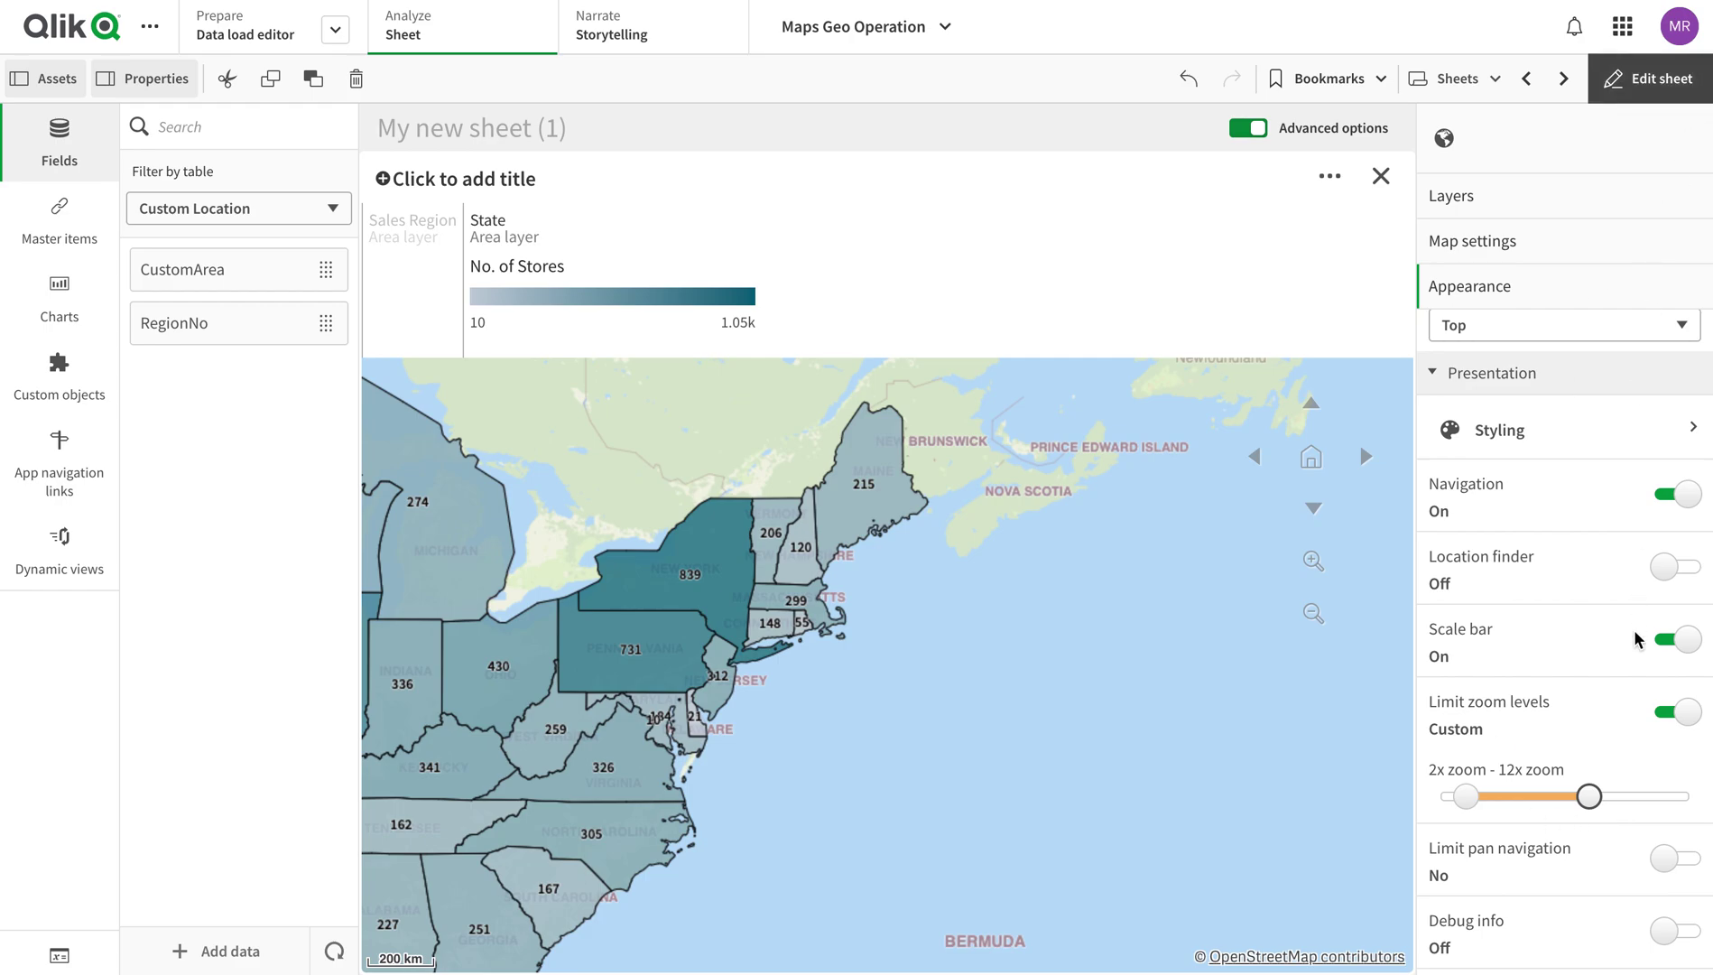
Set the map's label coloring to Dark and inspect the place labels around the northeastern states
mouse_move(1597, 810)
scroll(1597, 808, down, 1)
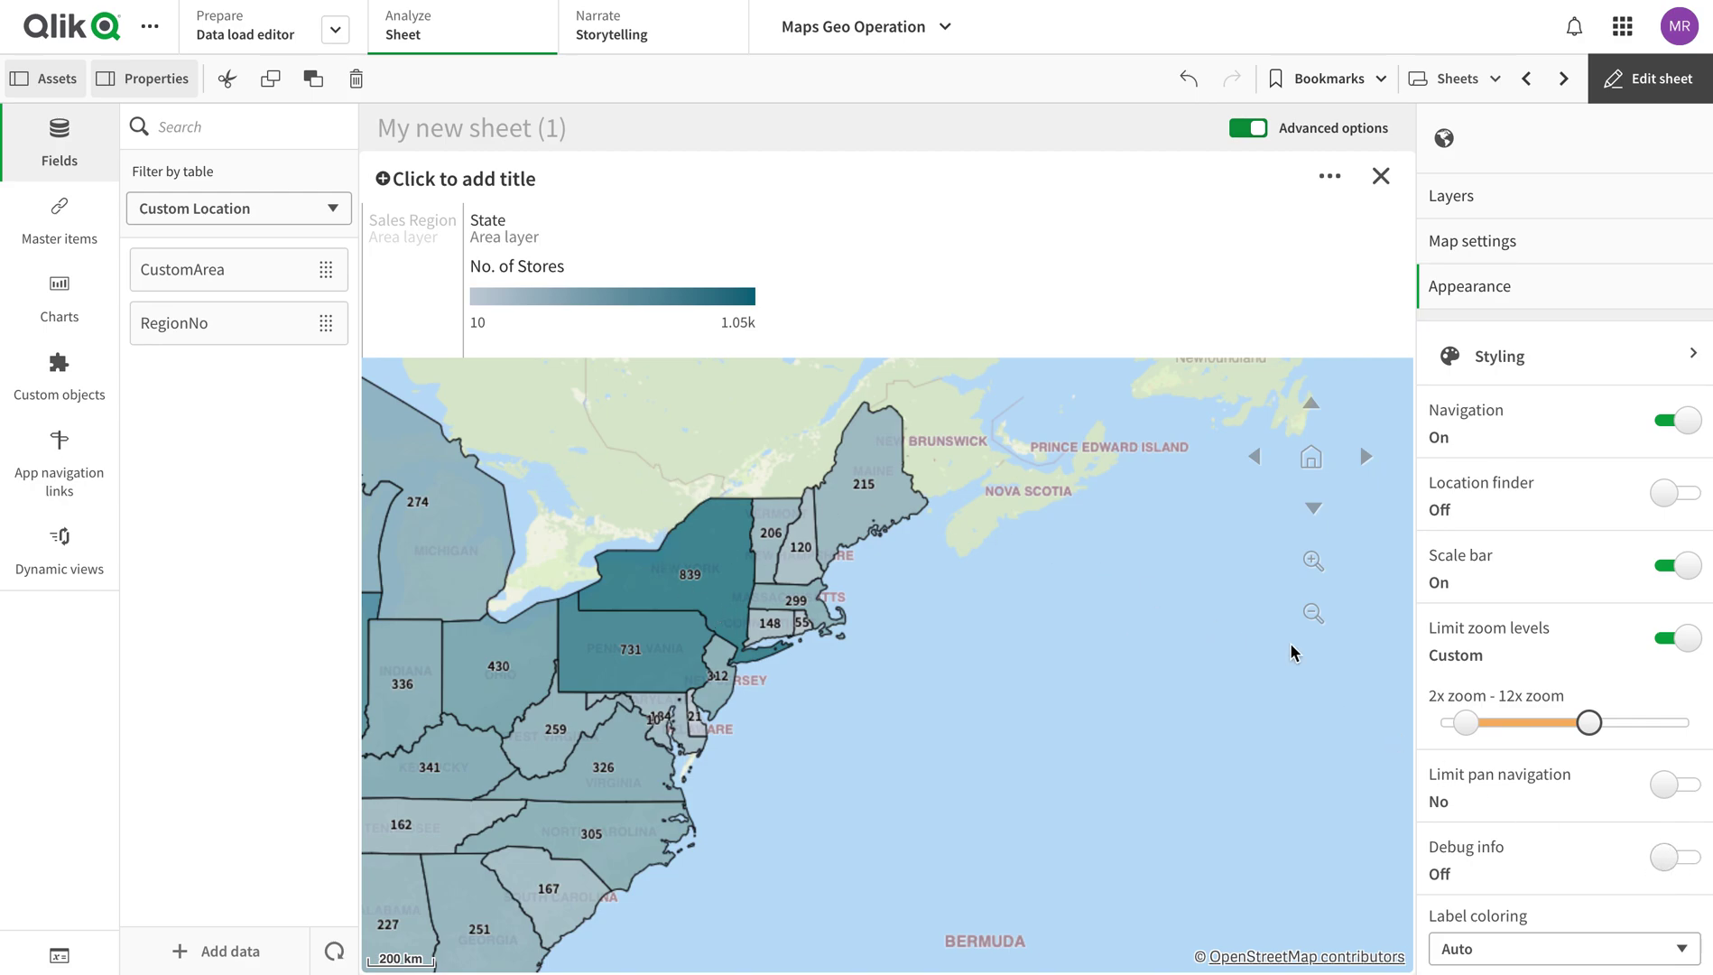
click(1615, 952)
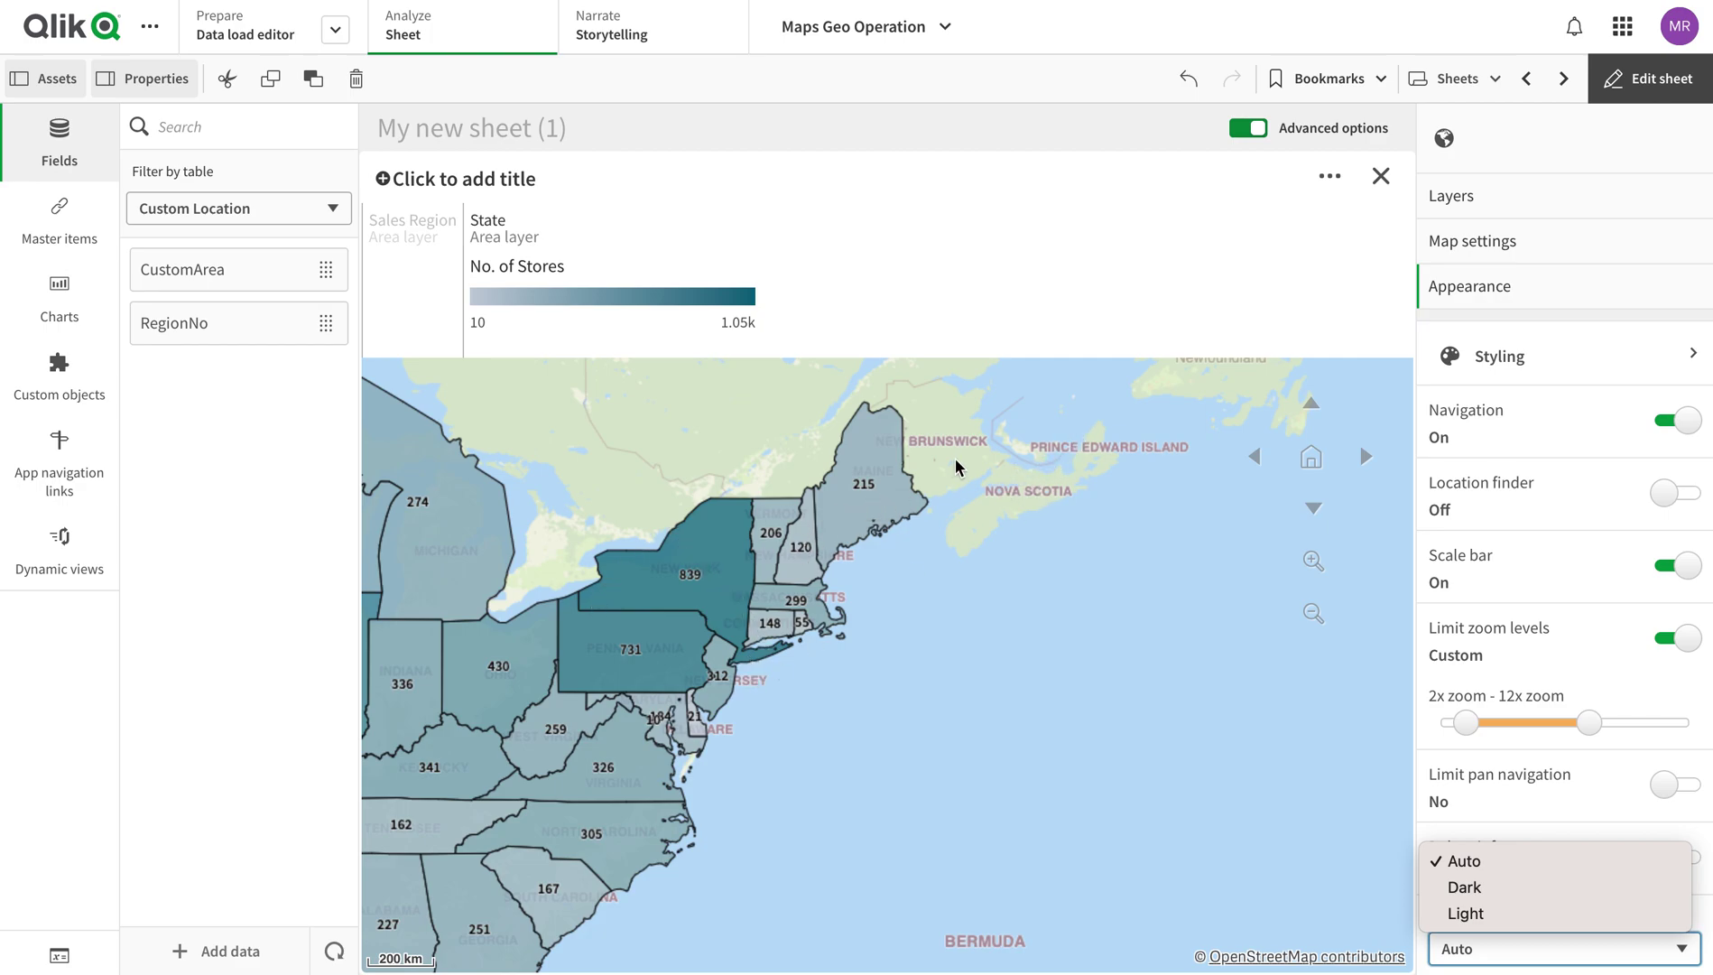
click(1516, 902)
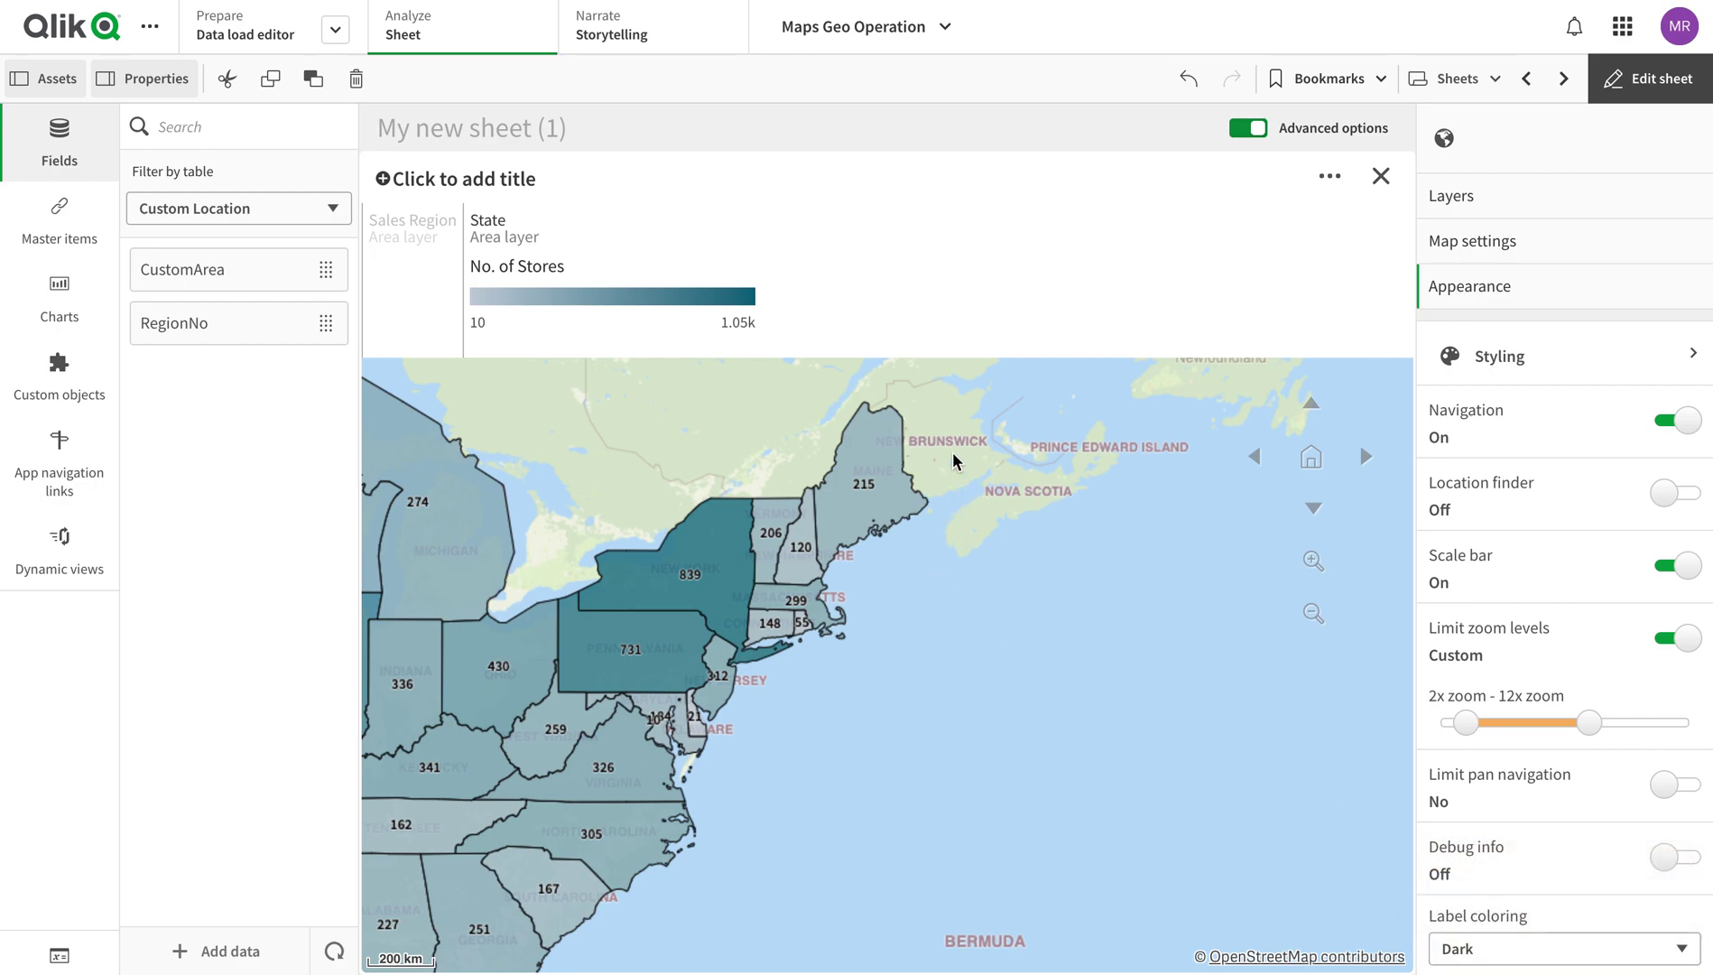
click(1538, 861)
scroll(794, 648, up, 2)
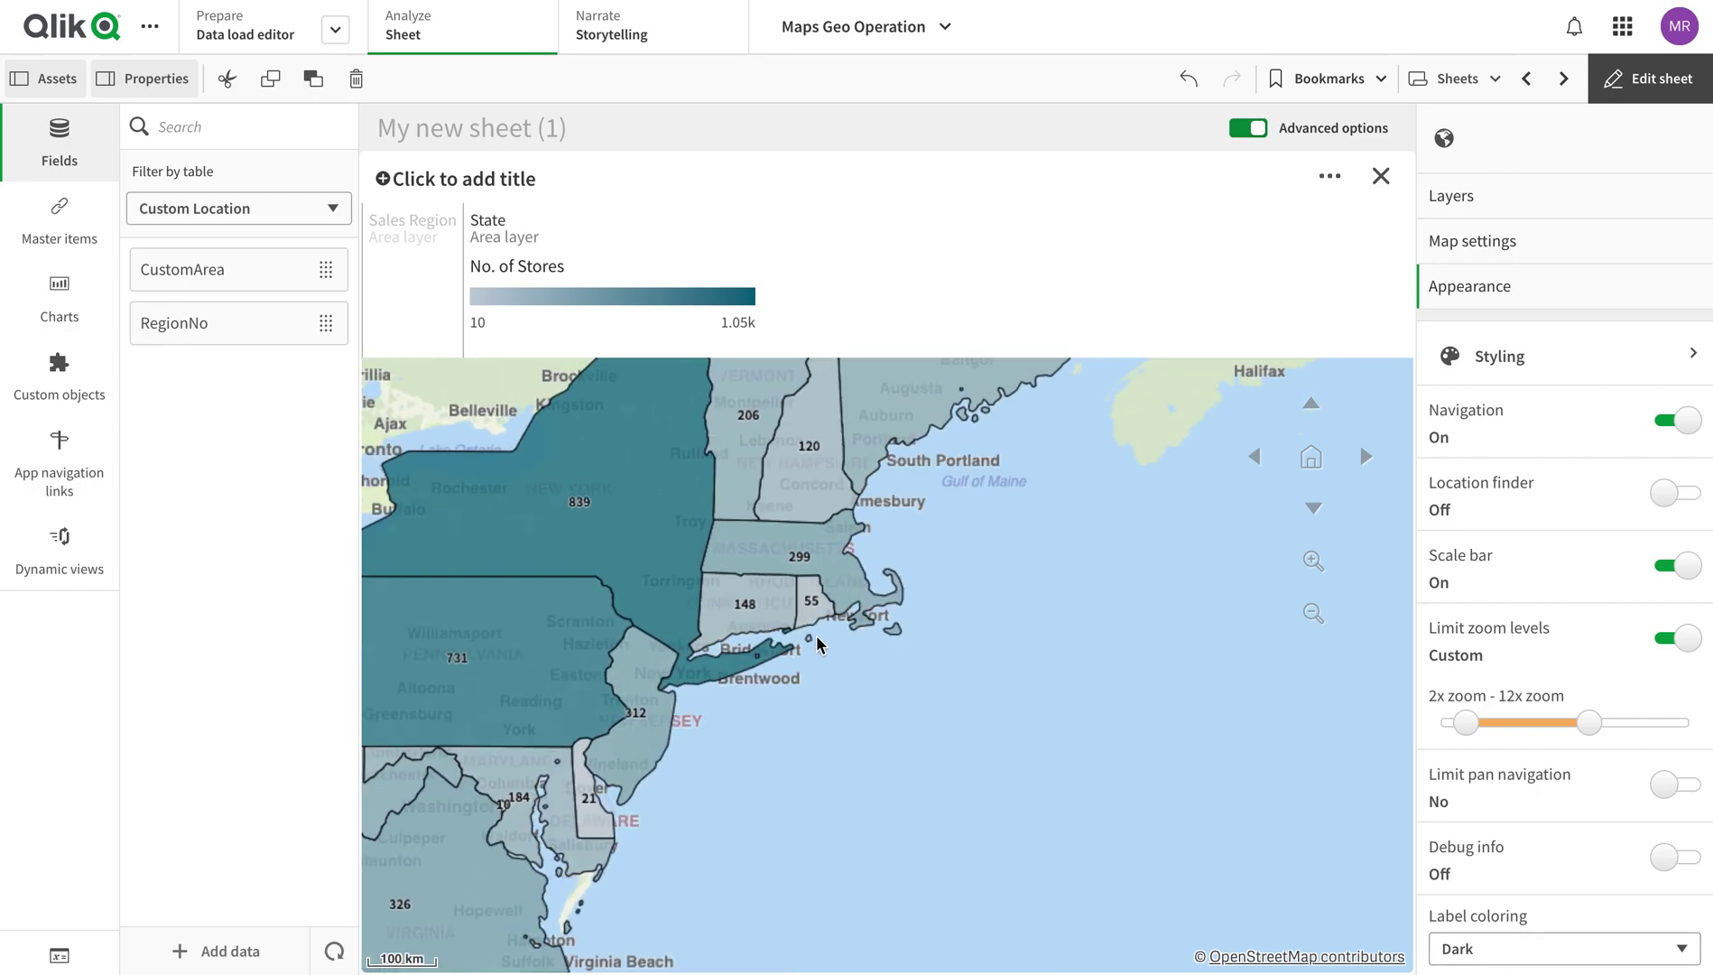
scroll(1160, 536, down, 3)
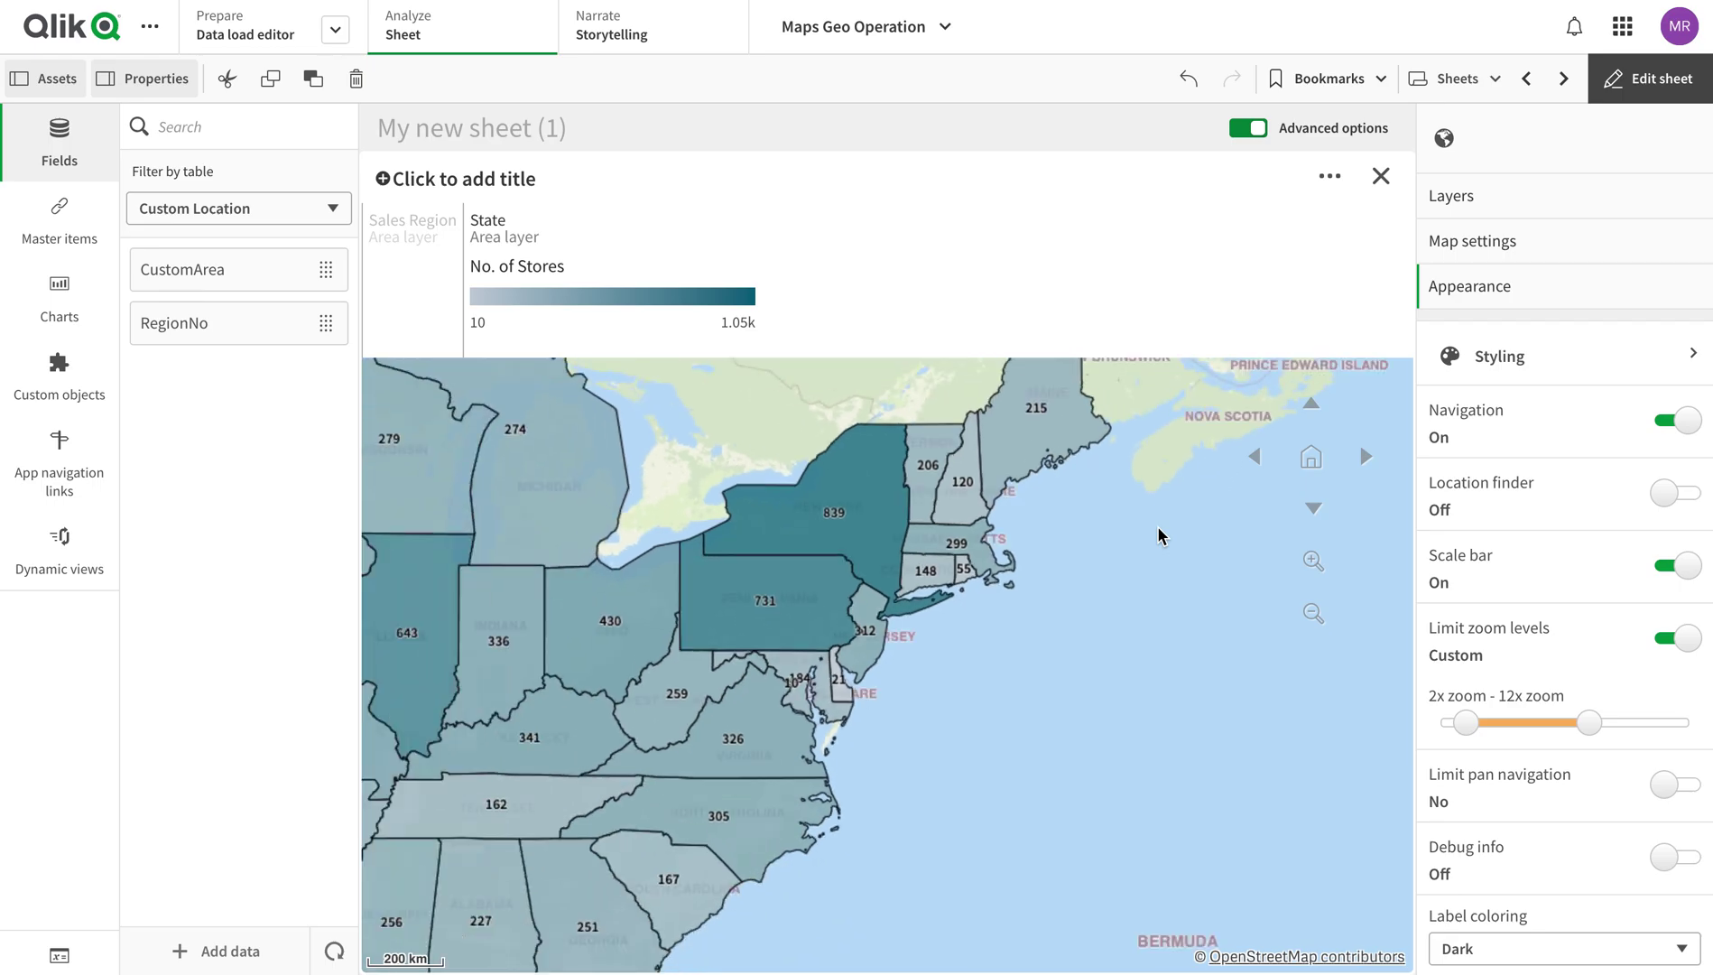
scroll(1171, 454, up, 2)
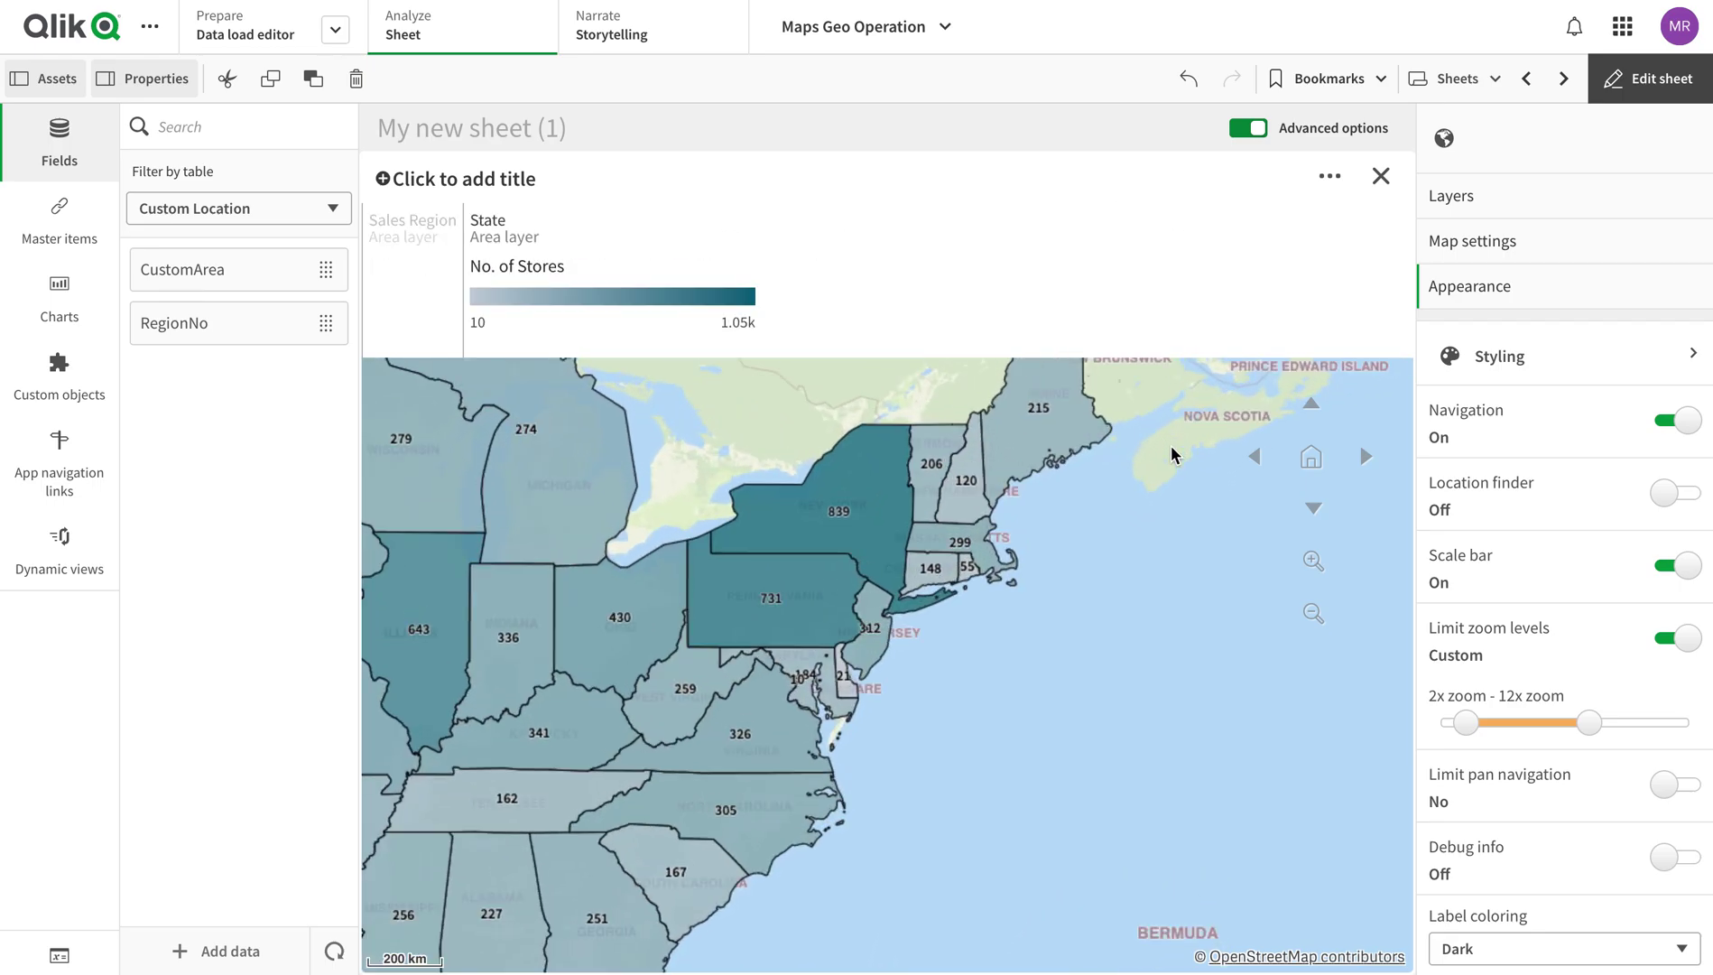
scroll(1171, 454, up, 1)
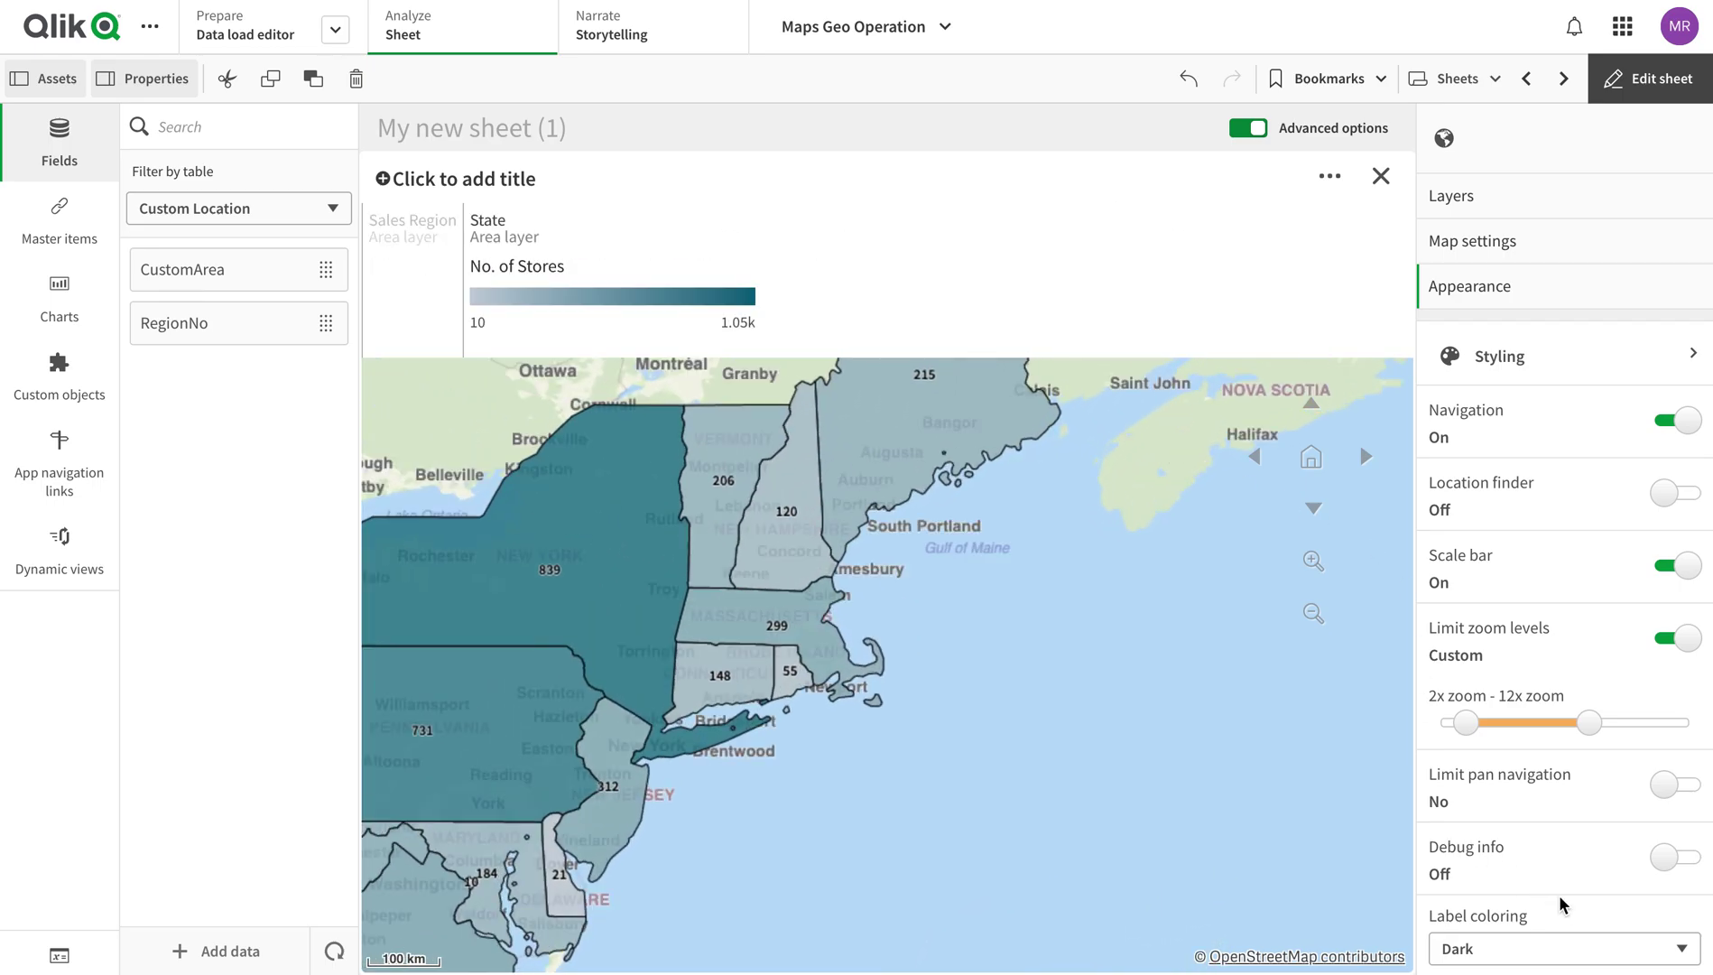
Change the map's label coloring to Light
click(1599, 950)
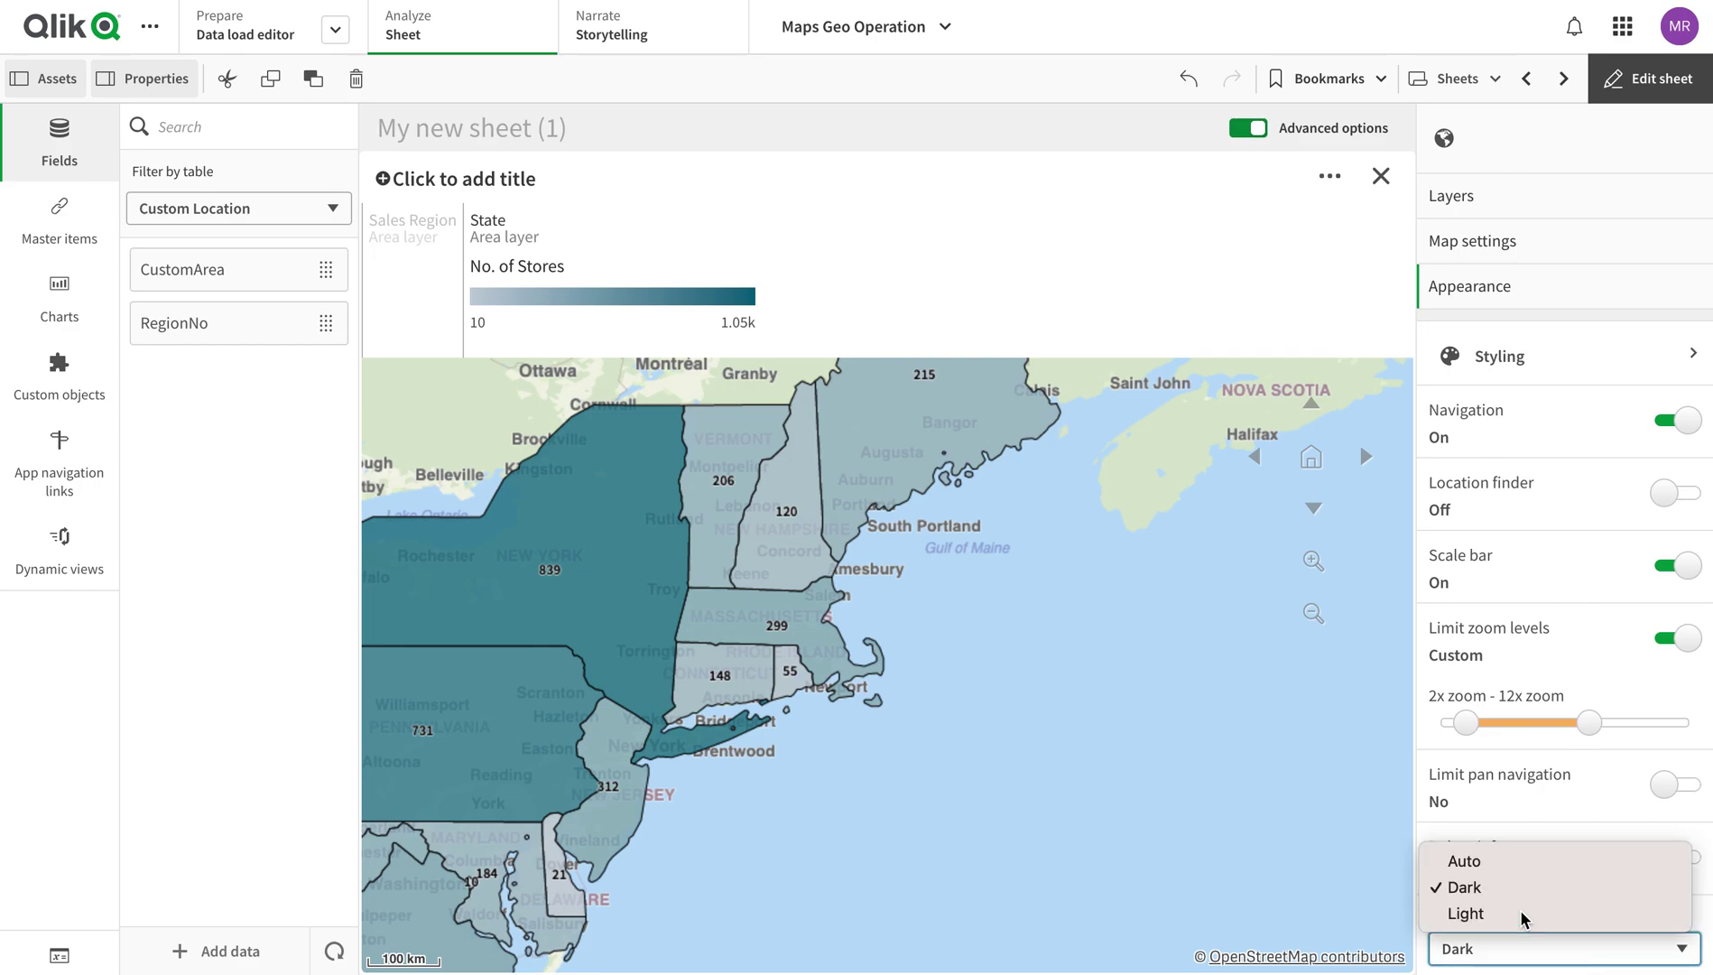
click(1523, 913)
click(1107, 458)
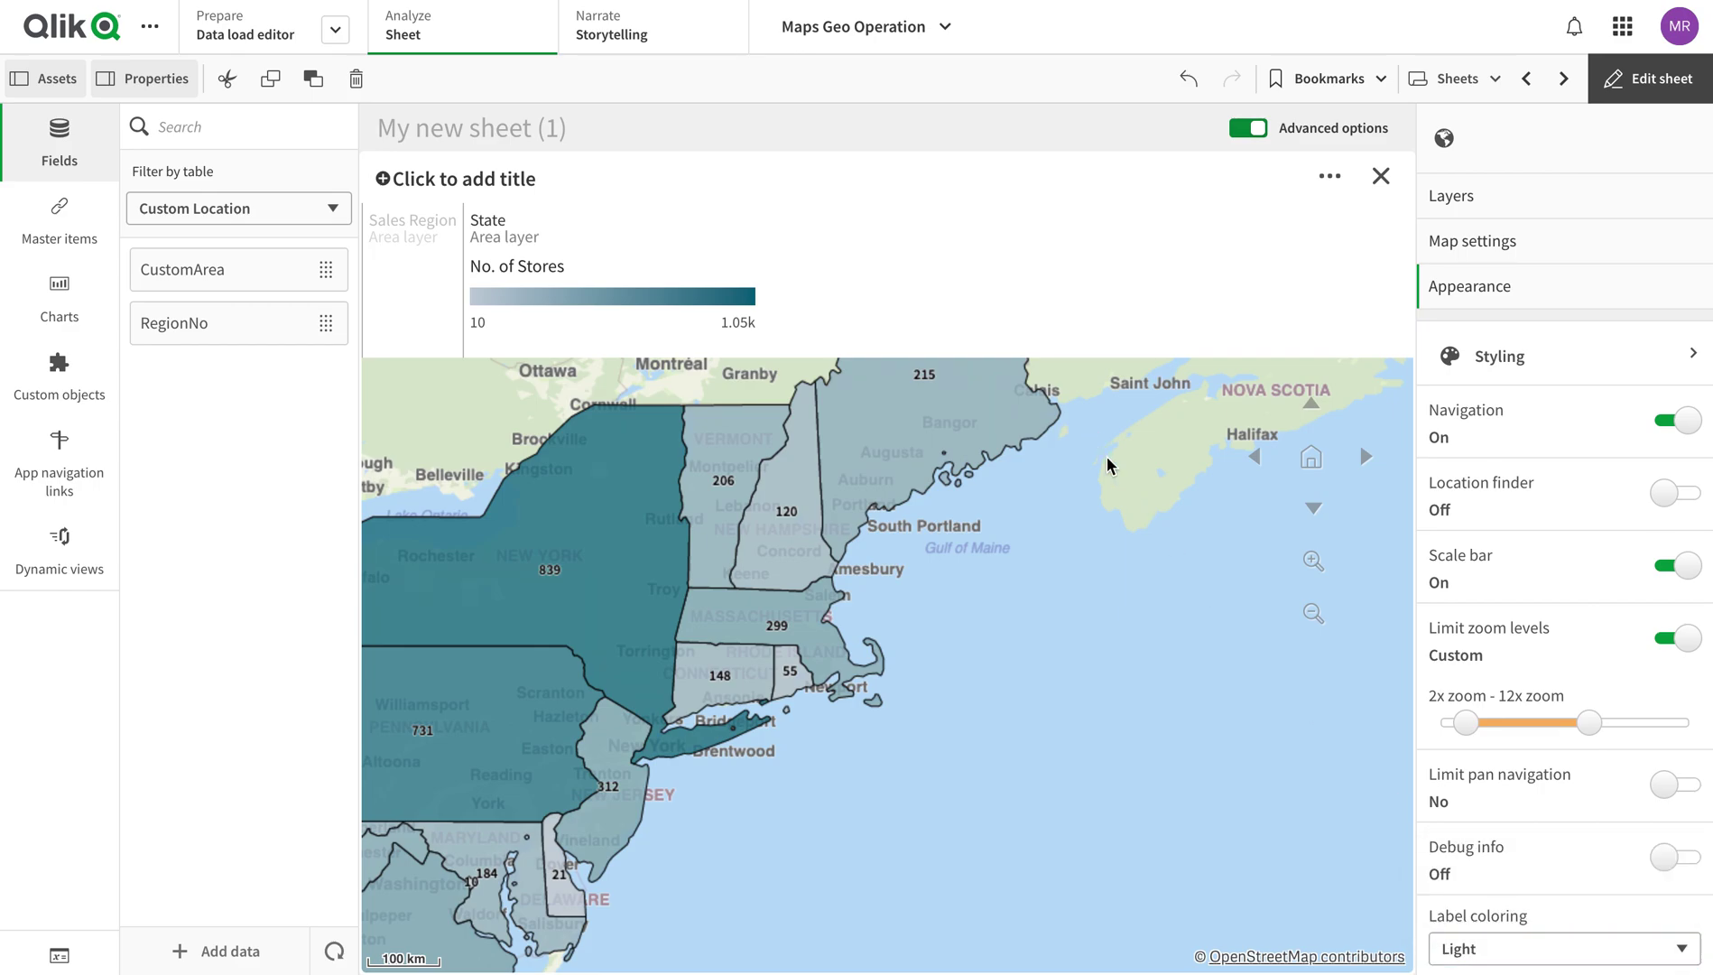
click(1215, 724)
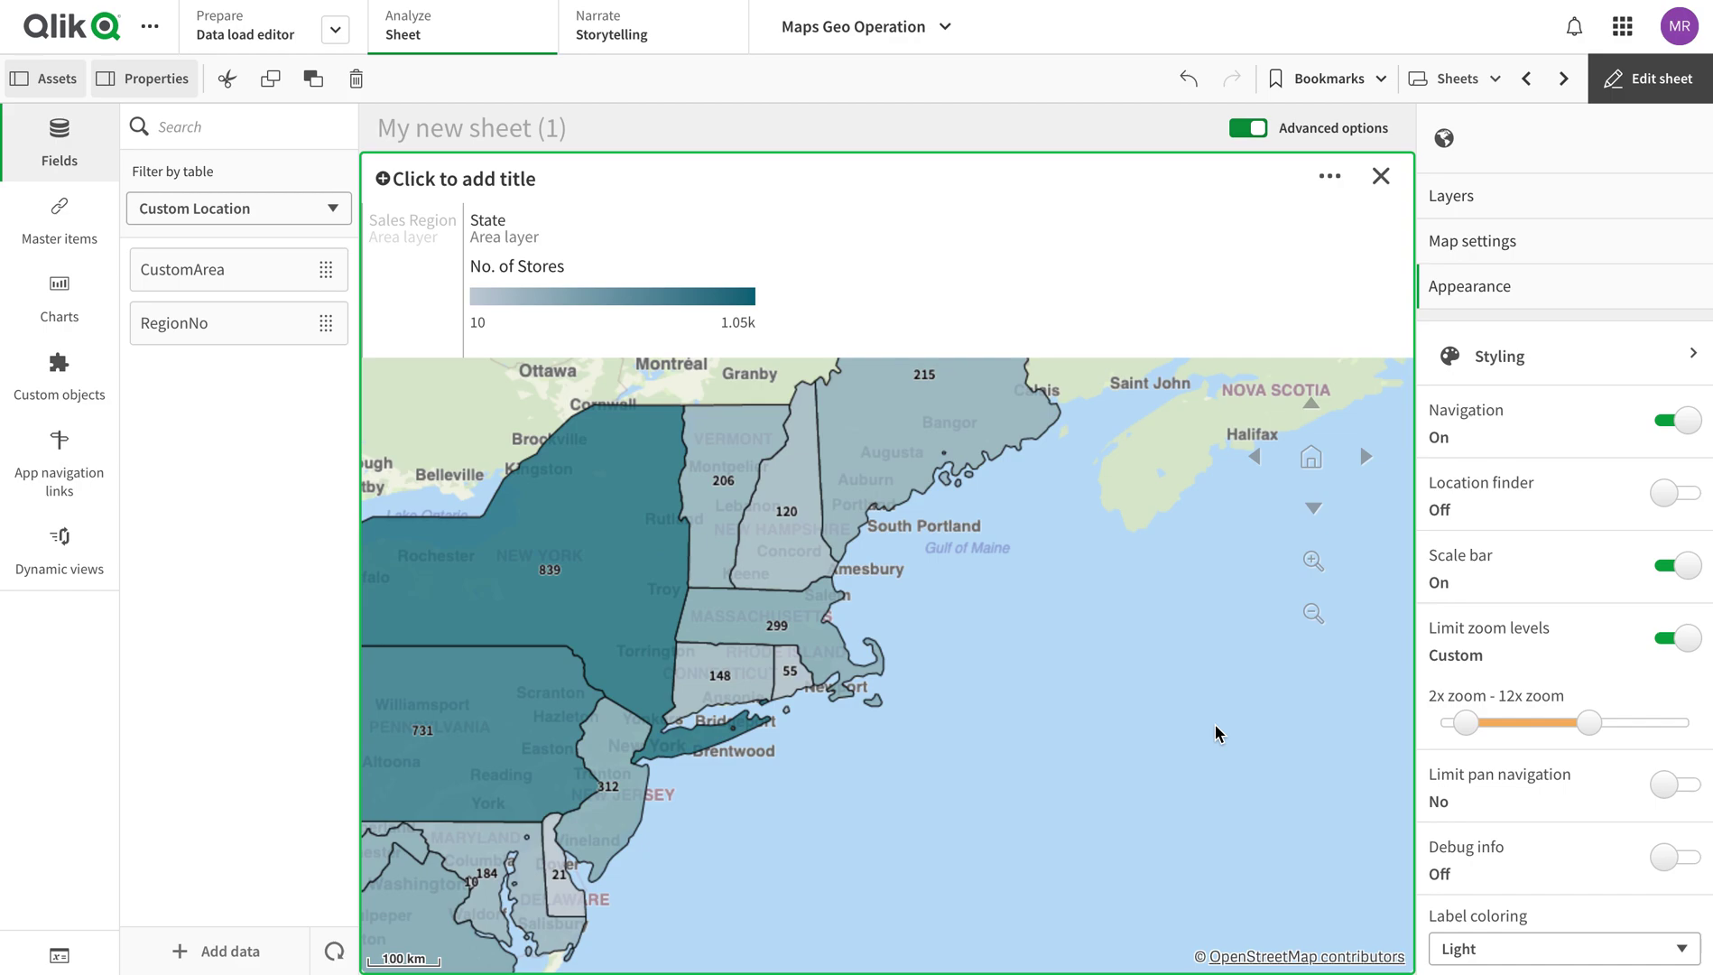